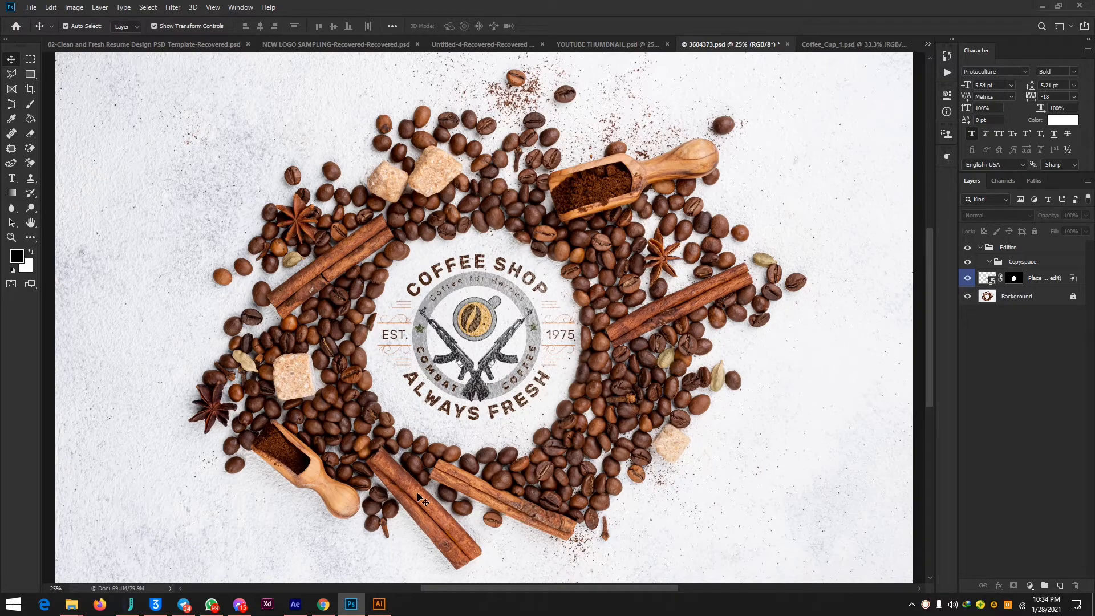
Switch to Illustrator and create a new 1000 × 500 px document.
{"action": "left_click", "coordinate": [379, 604]}
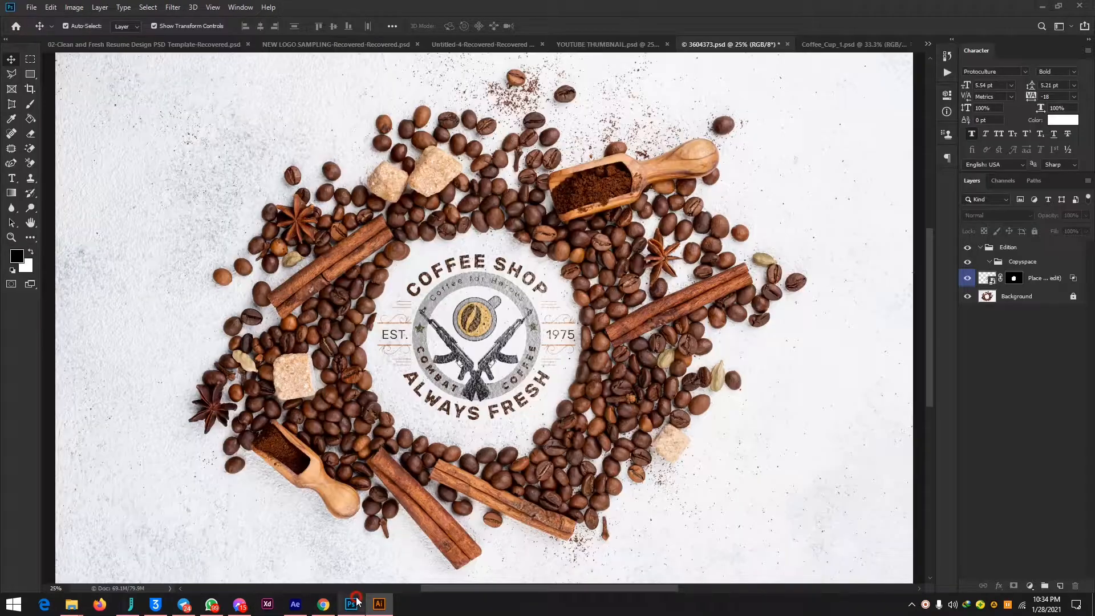
{"action": "left_click", "coordinate": [350, 604]}
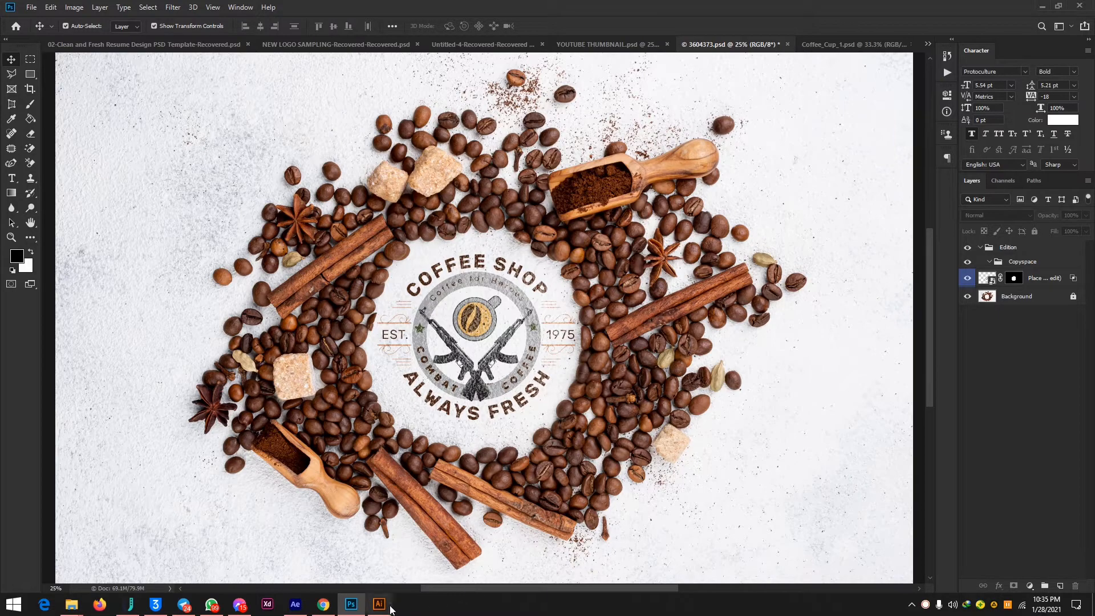
{"action": "left_click", "coordinate": [385, 605]}
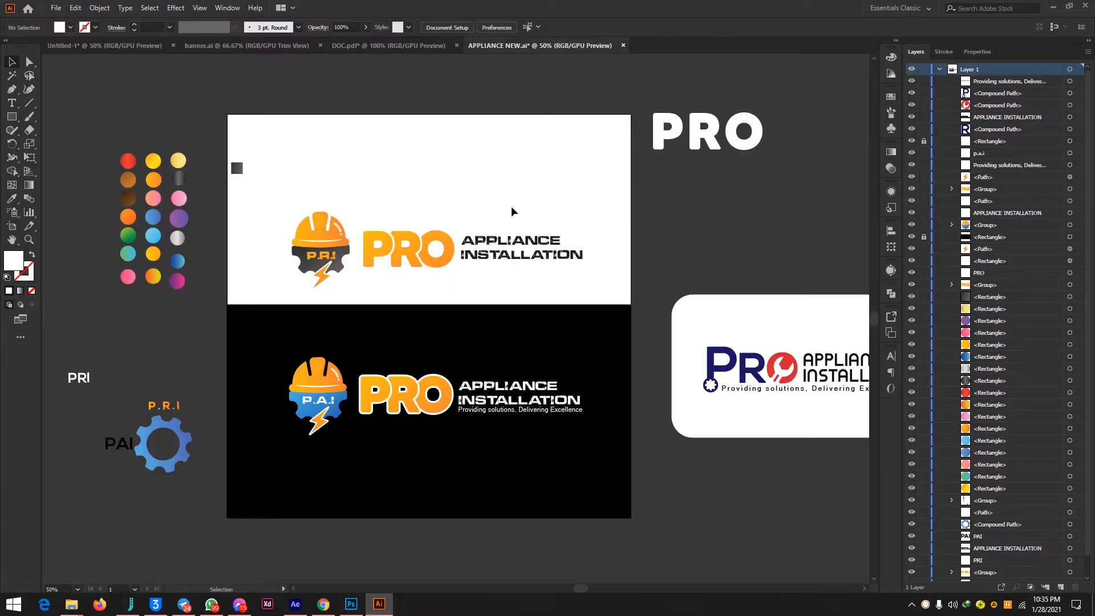
{"action": "key", "text": "a"}
{"action": "key", "text": "v"}
{"action": "key", "text": "ctrl+n"}
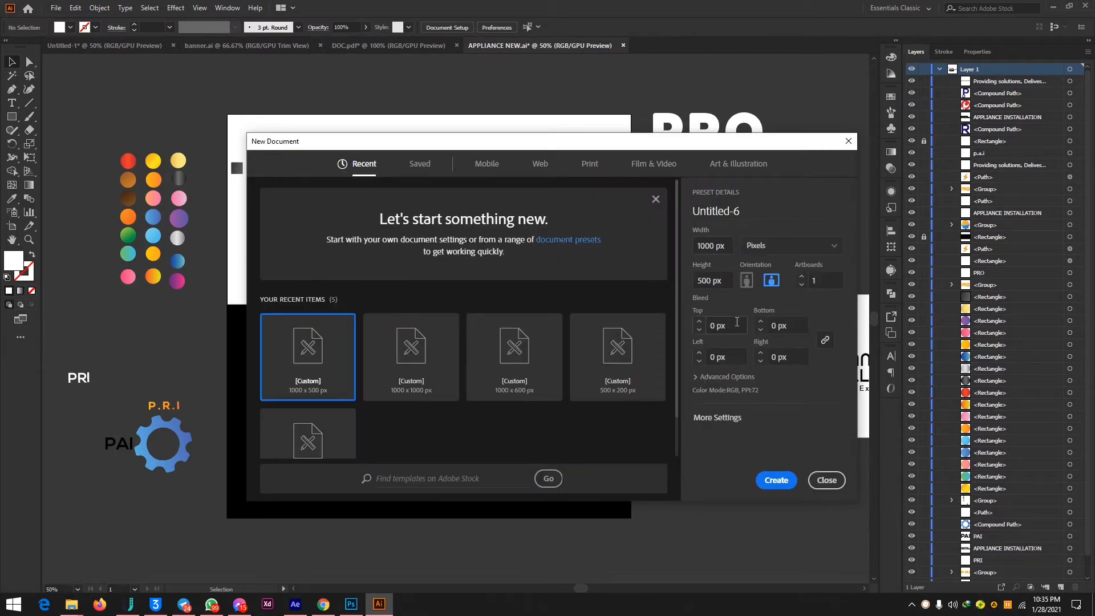
{"action": "left_click", "coordinate": [776, 480]}
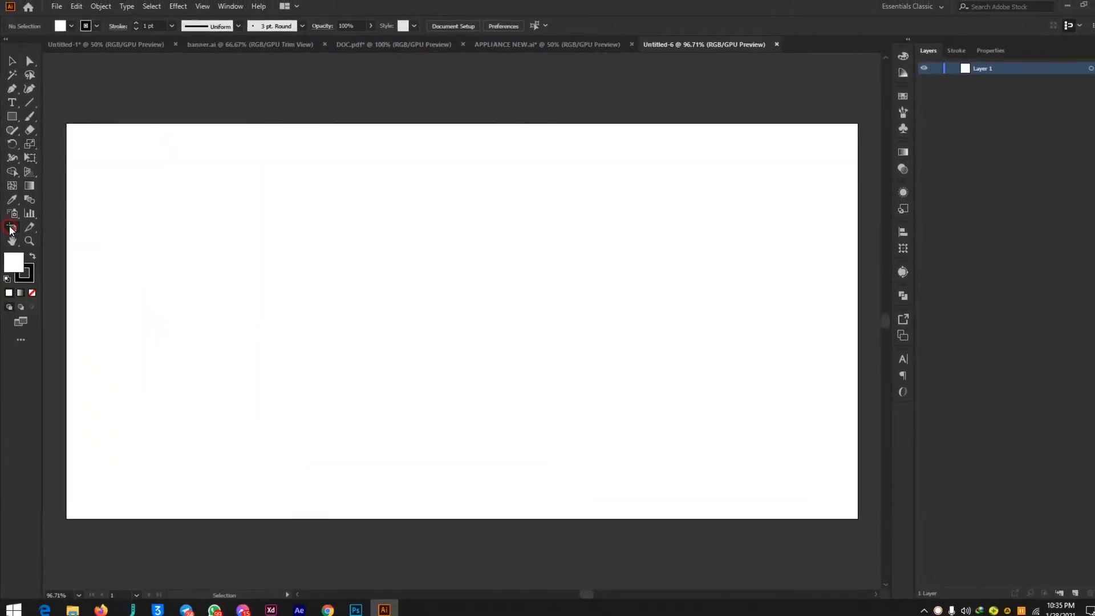
Reduce the artboard's height to 400 px from its upper edge, keeping the width at 1000 px.
{"action": "left_click", "coordinate": [22, 312]}
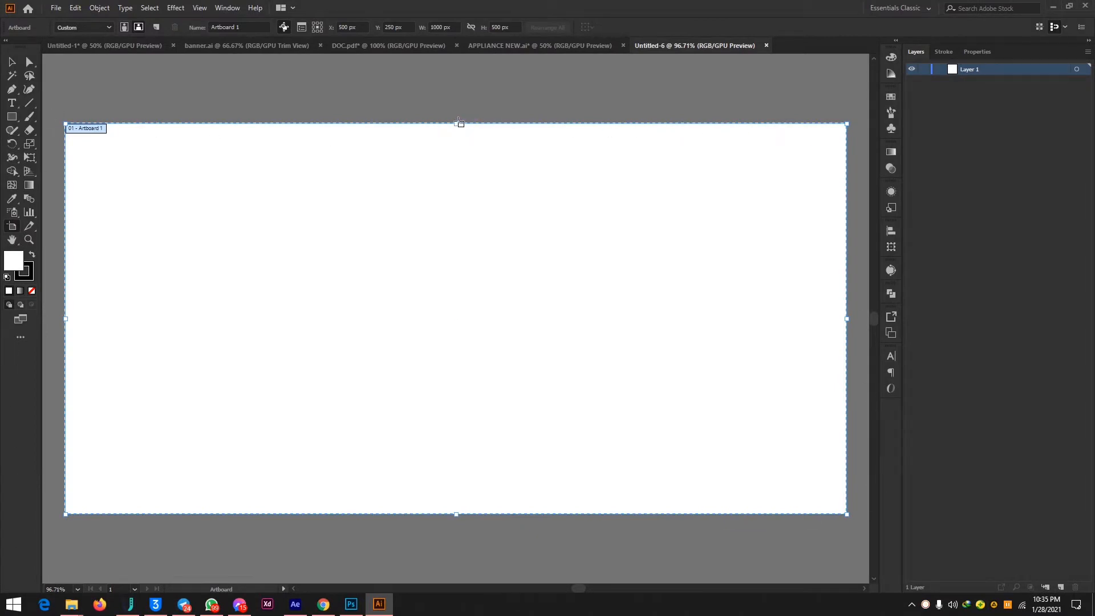
{"action": "left_click_drag", "start_coordinate": [459, 123], "coordinate": [465, 190]}
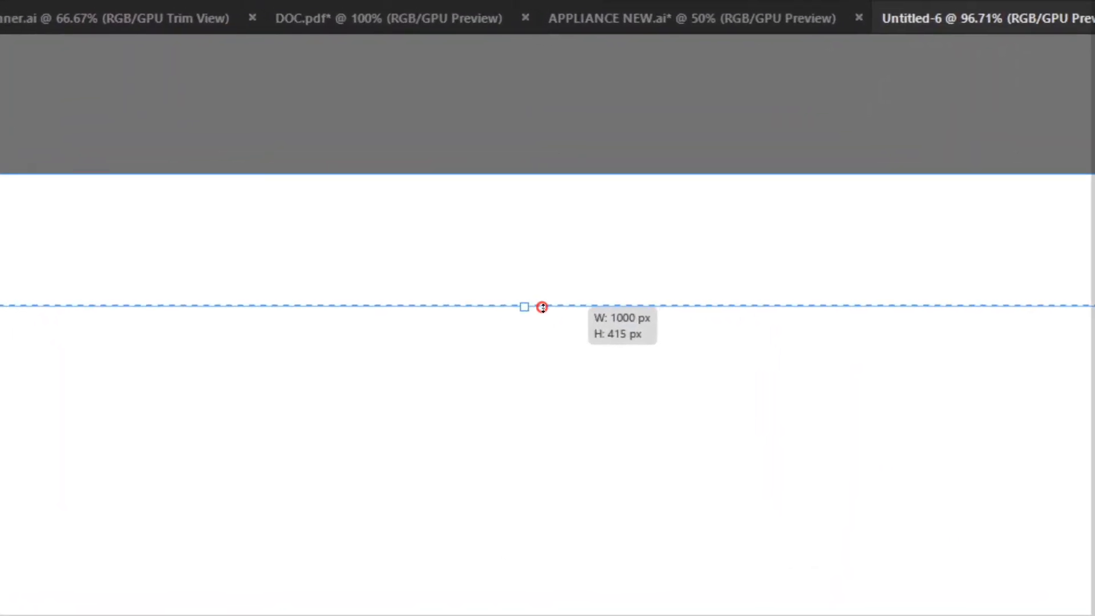
{"action": "mouse_move", "coordinate": [542, 308]}
{"action": "left_mouse_down"}
{"action": "mouse_move", "coordinate": [551, 320]}
{"action": "mouse_move", "coordinate": [548, 309]}
{"action": "left_mouse_up"}
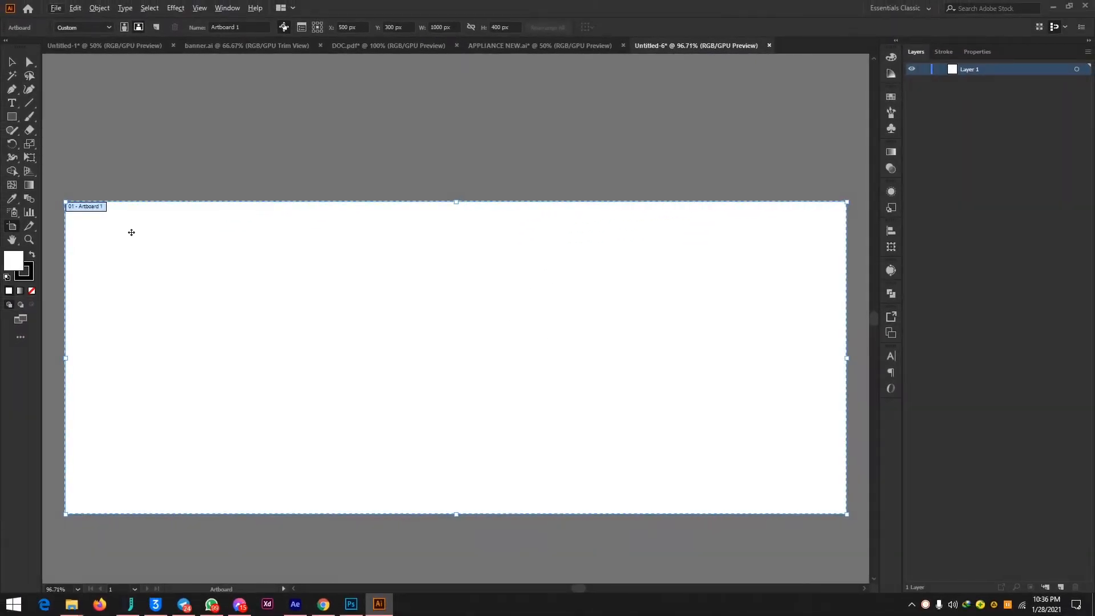
{"action": "key", "text": "Escape"}
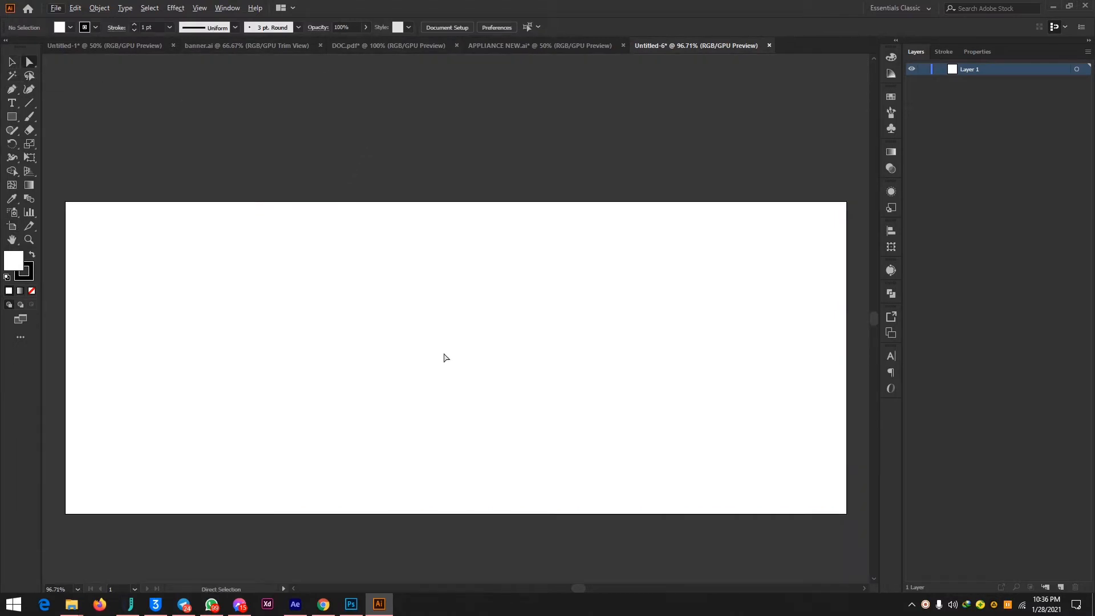
Draw a small 24 × 24 px square just above the artboard's upper-left corner.
{"action": "scroll", "coordinate": [443, 354], "scroll_direction": "down", "scroll_amount": 1}
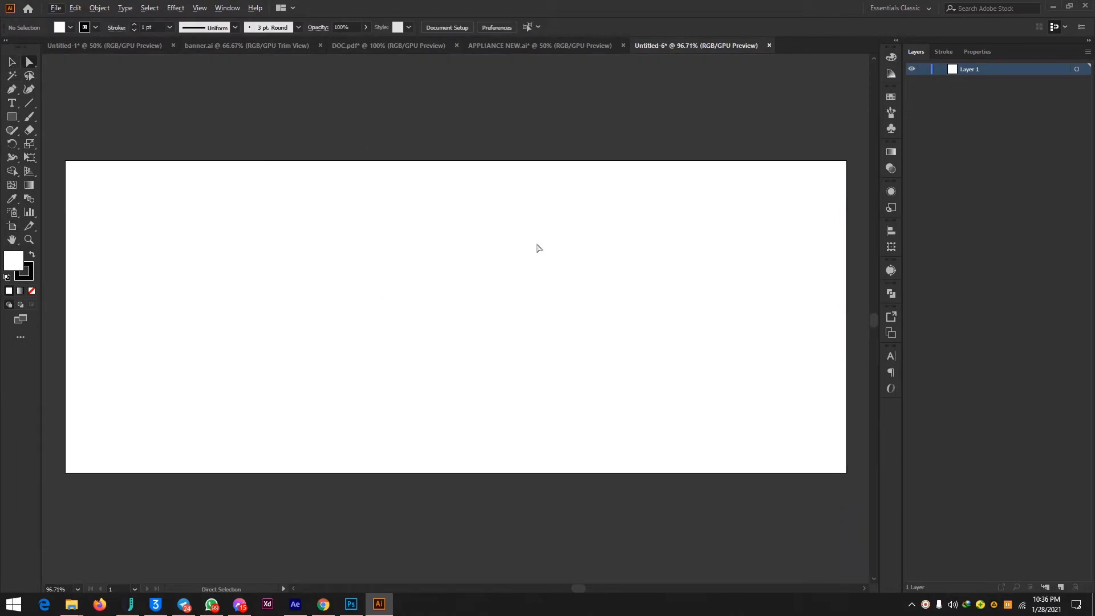
{"action": "left_click", "coordinate": [12, 116]}
{"action": "left_click_drag", "start_coordinate": [69, 128], "coordinate": [89, 147]}
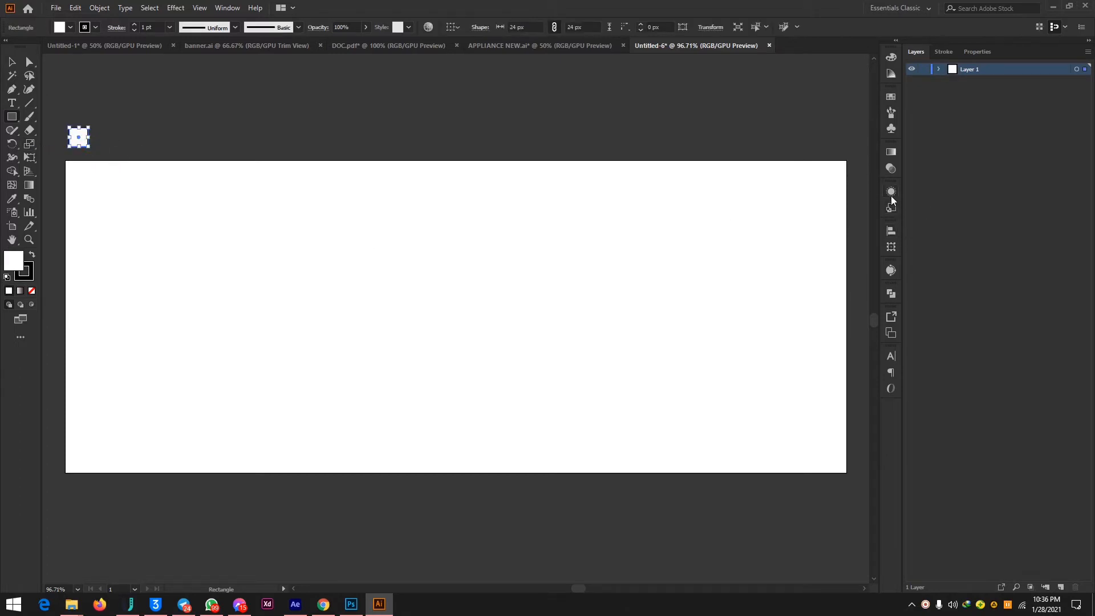
{"action": "left_click", "coordinate": [891, 152]}
{"action": "left_click", "coordinate": [791, 244]}
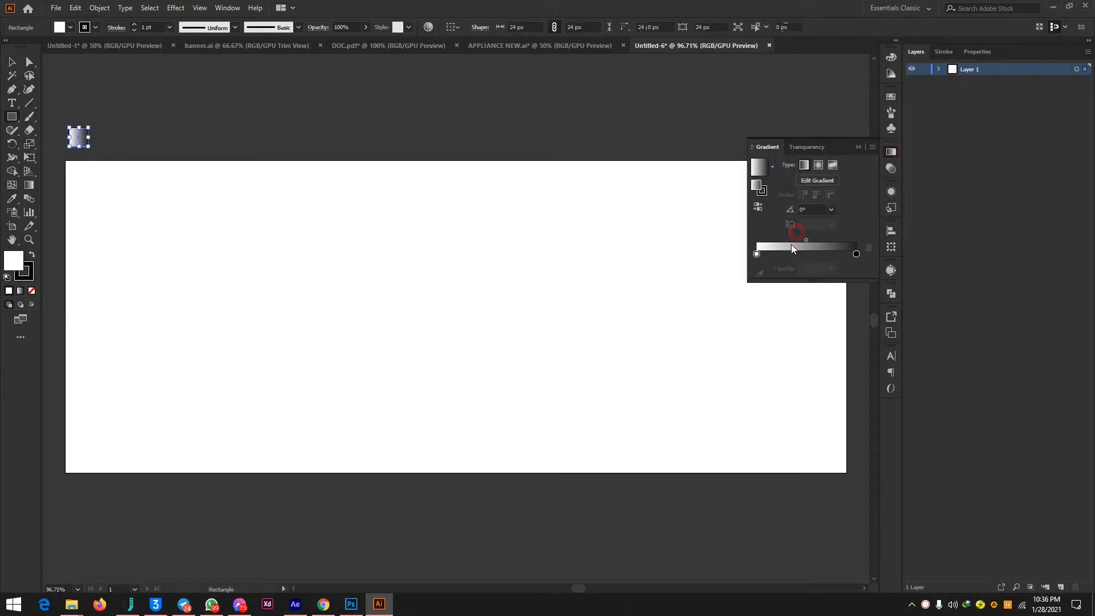
{"action": "left_click", "coordinate": [758, 254]}
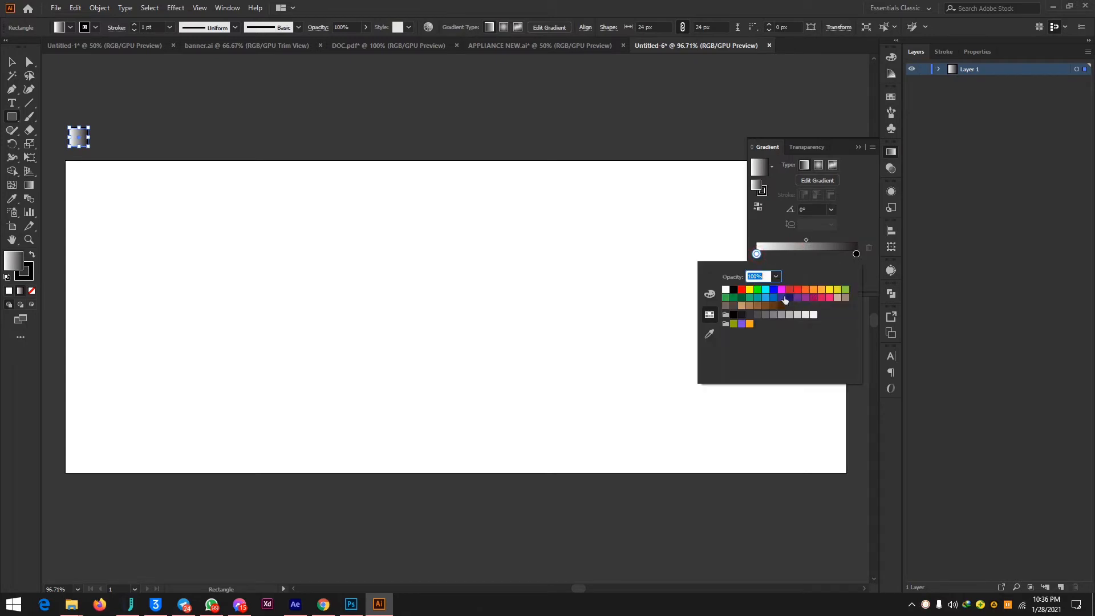
{"action": "left_click", "coordinate": [873, 190]}
{"action": "left_click", "coordinate": [859, 146]}
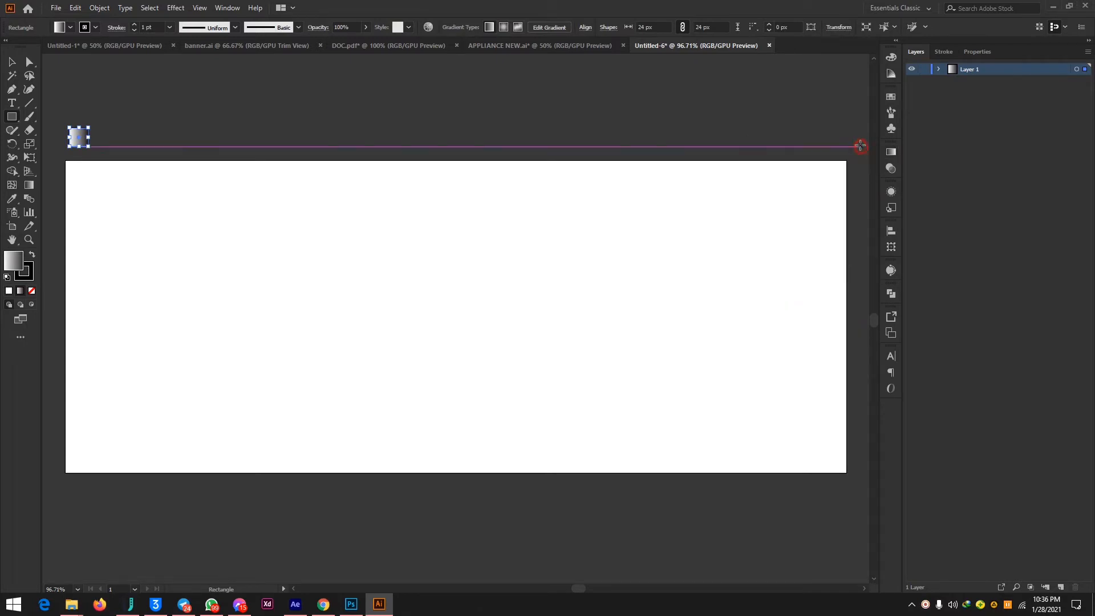
{"action": "left_click", "coordinate": [8, 291]}
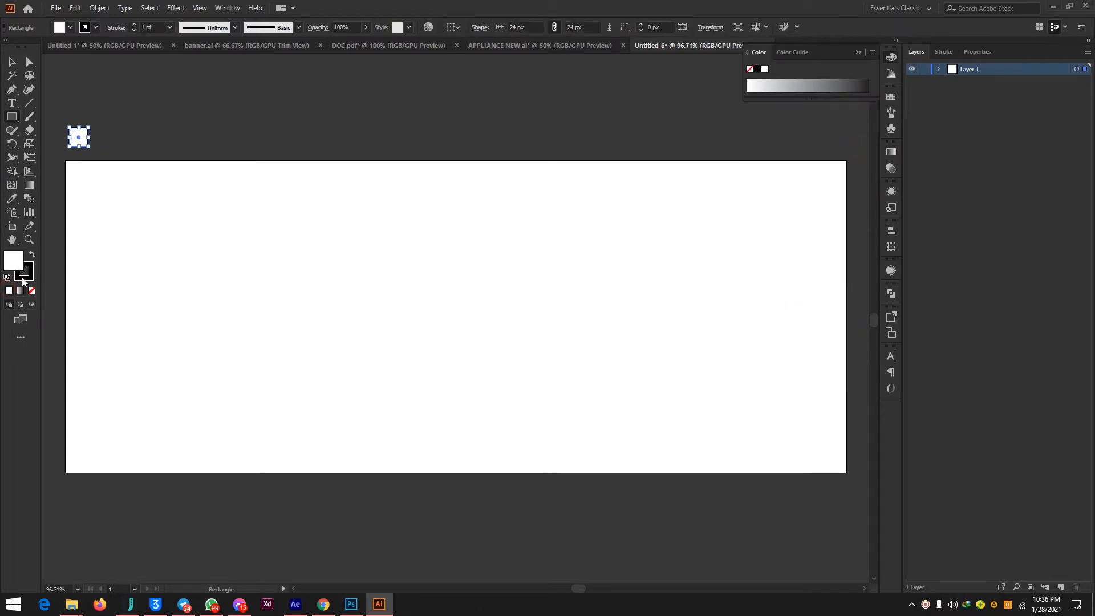
Remove the small square's stroke and try to fill it with a blue chosen in the Color Picker.
{"action": "left_click", "coordinate": [33, 291]}
{"action": "left_click", "coordinate": [11, 262]}
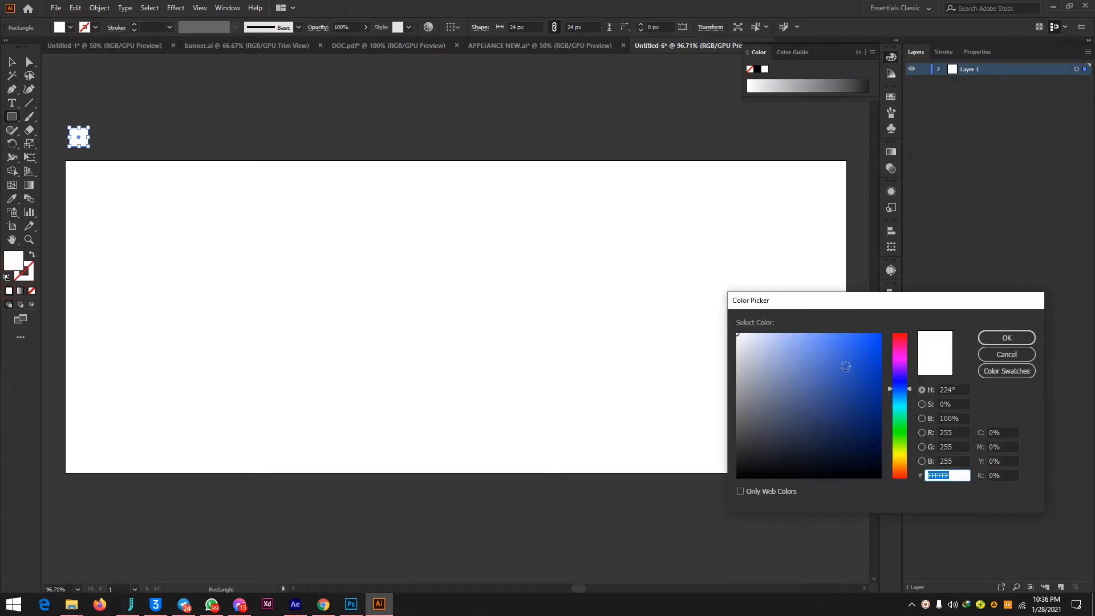
{"action": "left_click", "coordinate": [839, 358]}
{"action": "mouse_move", "coordinate": [839, 358]}
{"action": "left_mouse_down"}
{"action": "mouse_move", "coordinate": [844, 367]}
{"action": "mouse_move", "coordinate": [860, 357]}
{"action": "left_mouse_up"}
{"action": "left_click", "coordinate": [1005, 338]}
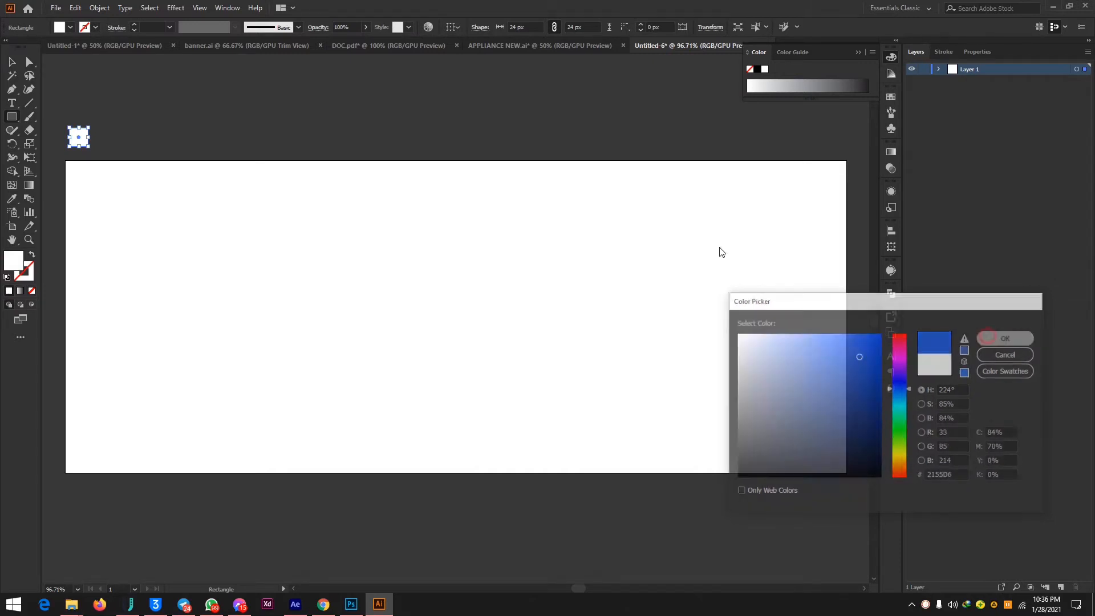
Change the color model to RGB, fill the small square with blue 2155D6 and deselect it.
{"action": "left_click", "coordinate": [29, 62]}
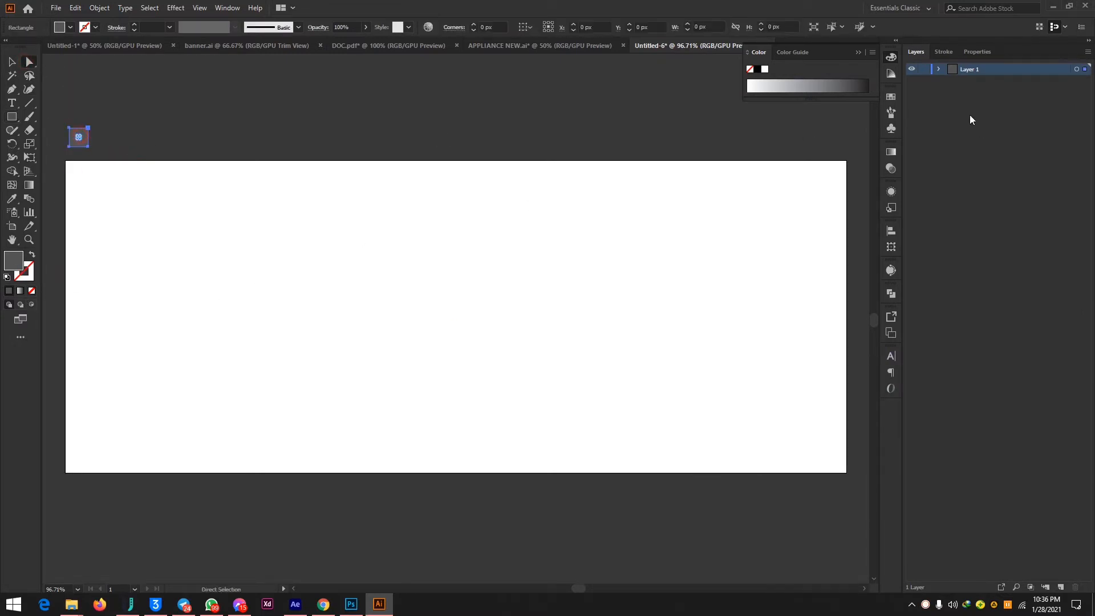
{"action": "left_click", "coordinate": [872, 52]}
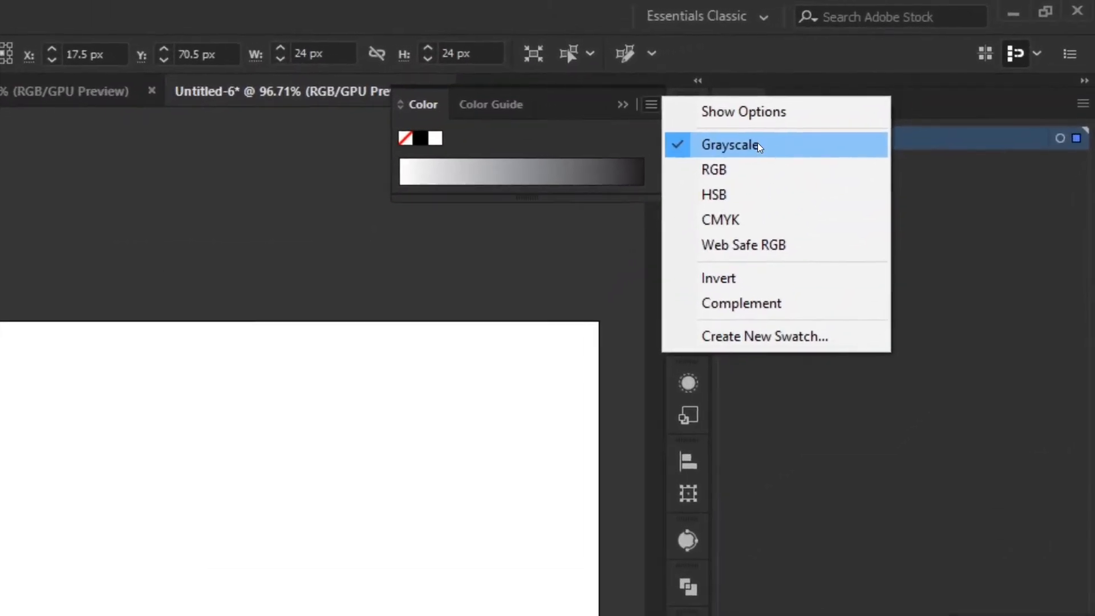
{"action": "left_click", "coordinate": [740, 171]}
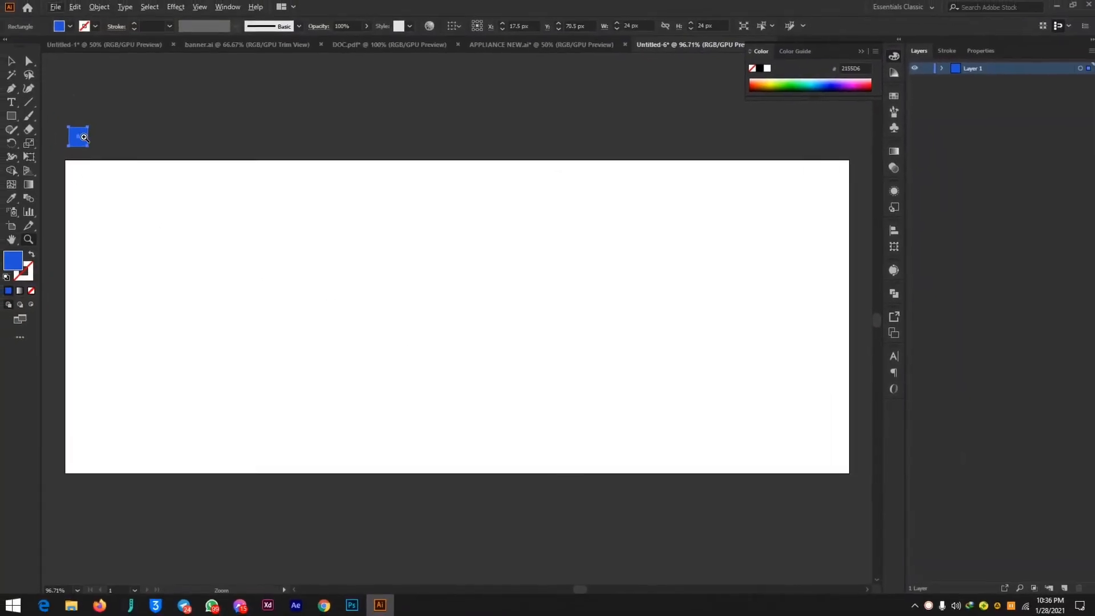
{"action": "left_click", "coordinate": [29, 61]}
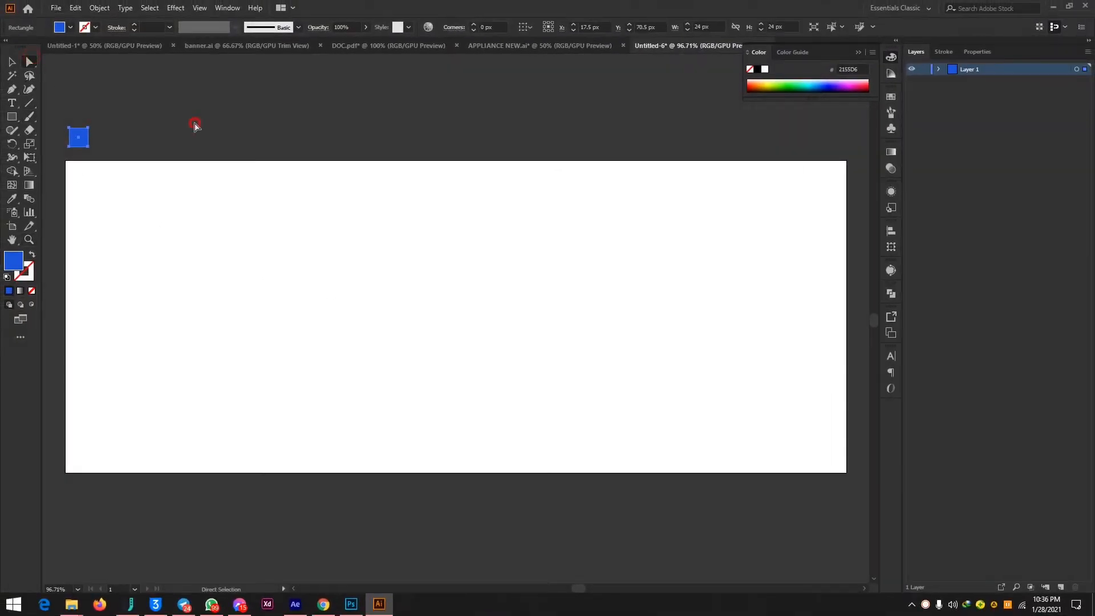
{"action": "left_click", "coordinate": [194, 127]}
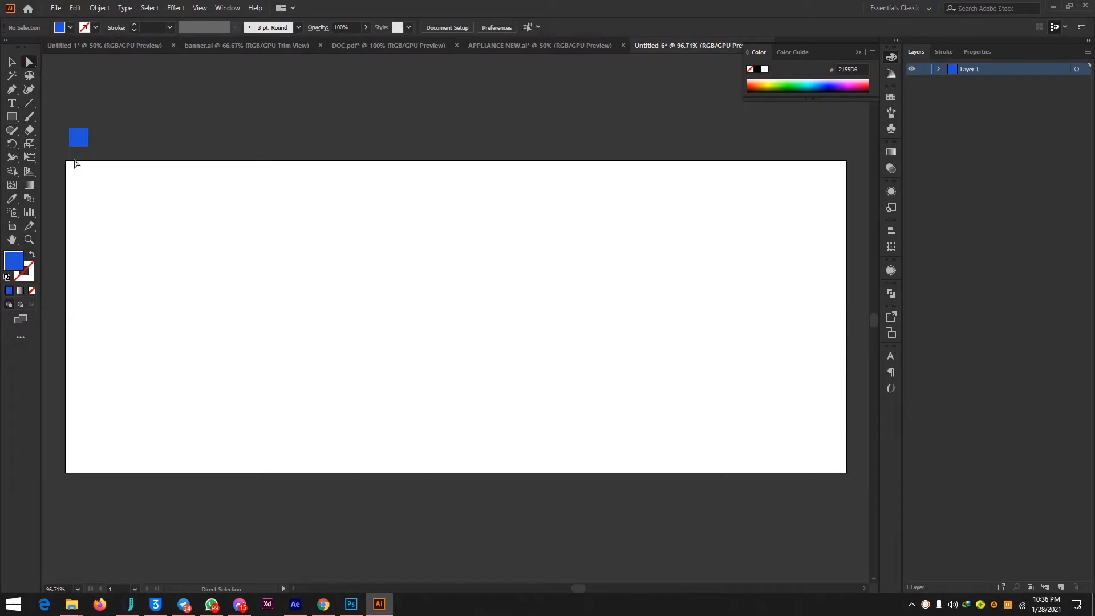
Draw a blue 1000 × 400 px rectangle that covers the whole artboard.
{"action": "left_click", "coordinate": [12, 117]}
{"action": "left_click_drag", "start_coordinate": [66, 162], "coordinate": [846, 472]}
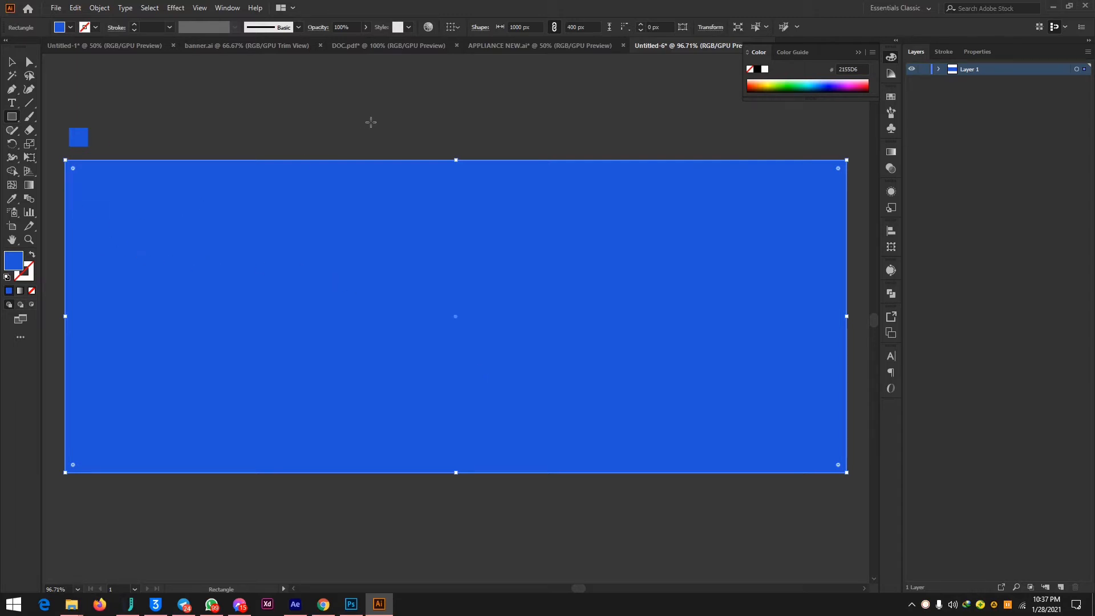
{"action": "left_click", "coordinate": [29, 63]}
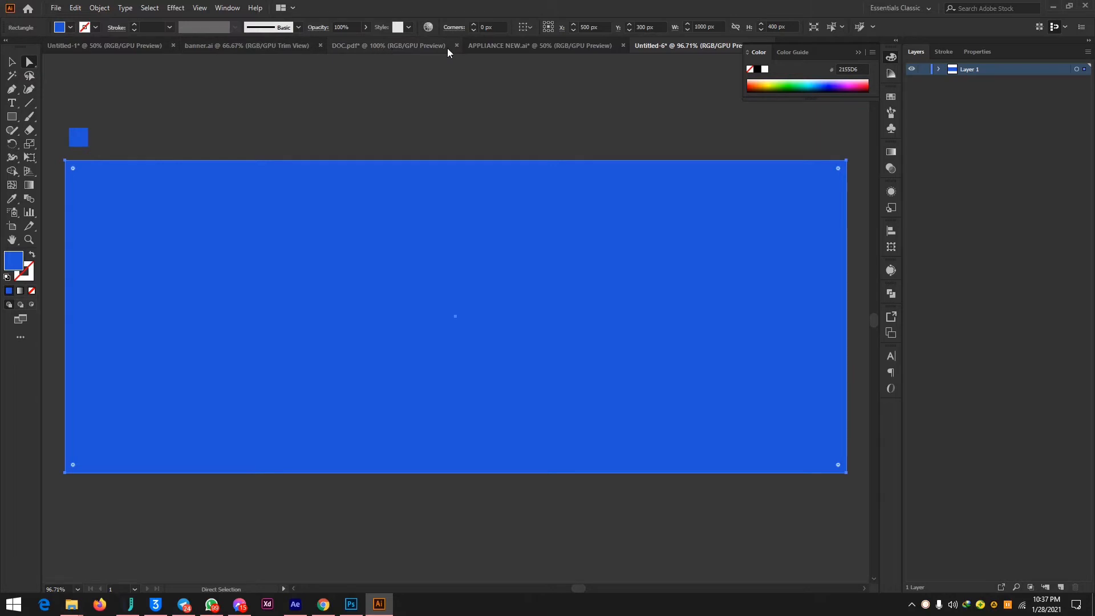
Copy the complete Initiative Inc. logo from the DOC.pdf document onto the new blue banner.
{"action": "left_click", "coordinate": [369, 48]}
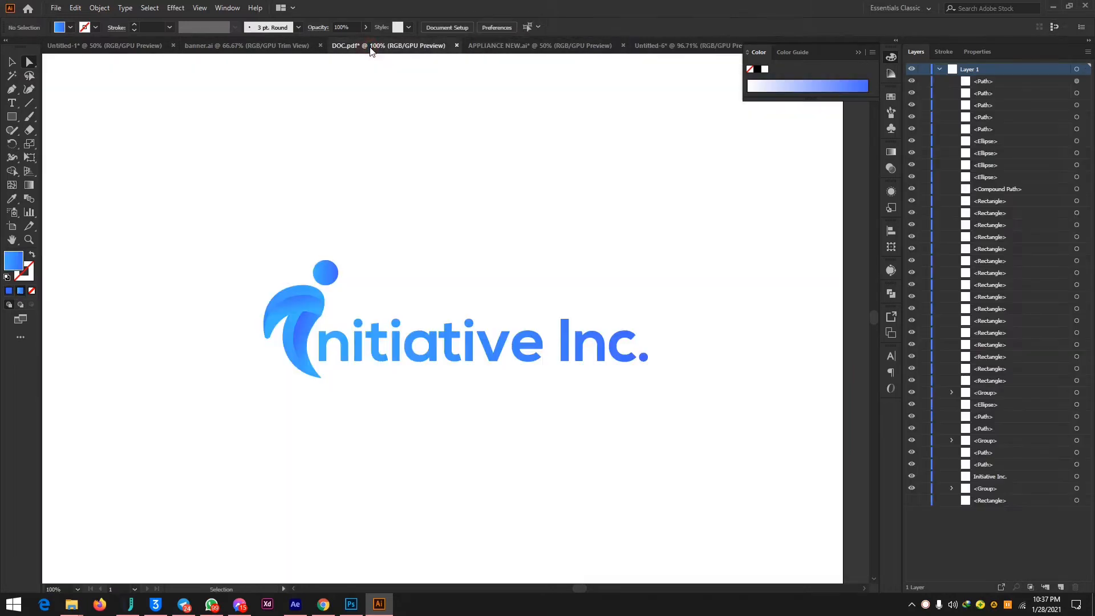
{"action": "left_click_drag", "start_coordinate": [171, 216], "coordinate": [700, 430]}
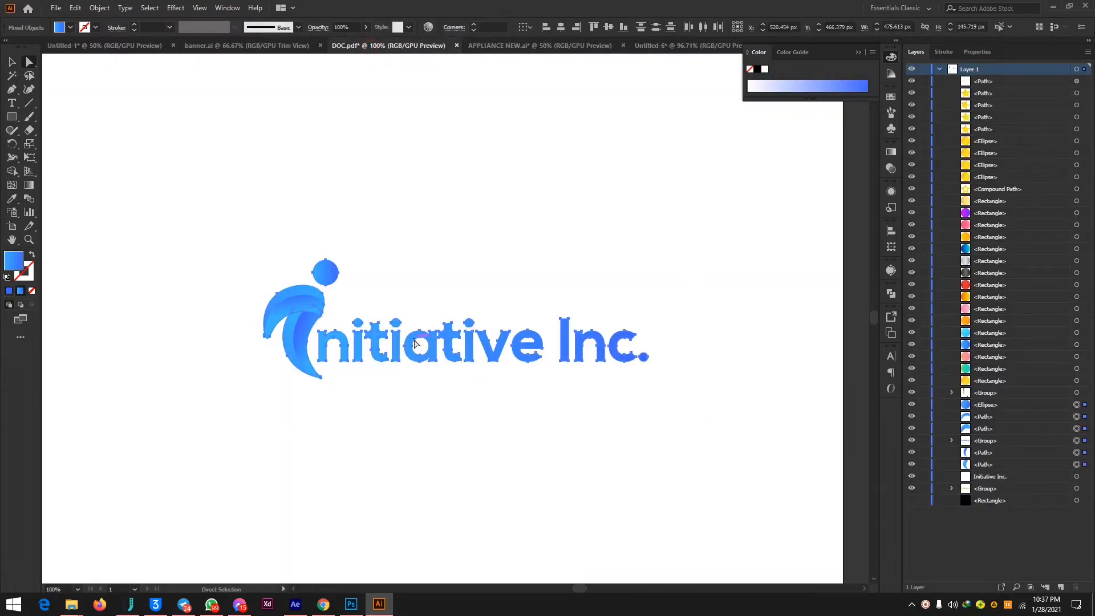
{"action": "left_click_drag", "start_coordinate": [415, 343], "coordinate": [406, 299]}
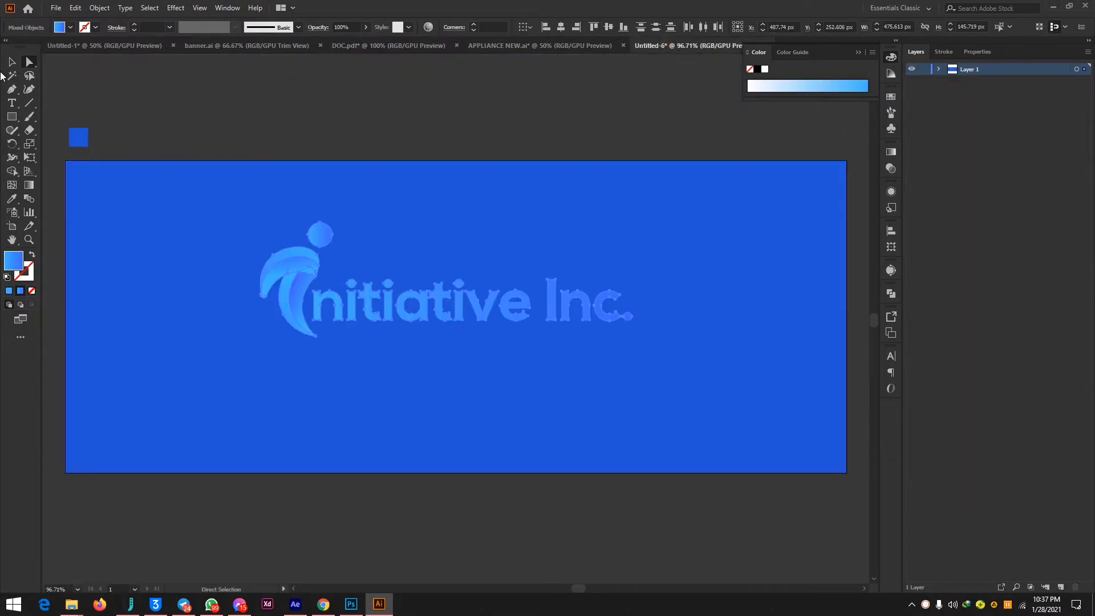
Scale the logo down proportionally to about 158 px wide and move it above the artboard.
{"action": "left_click", "coordinate": [11, 62]}
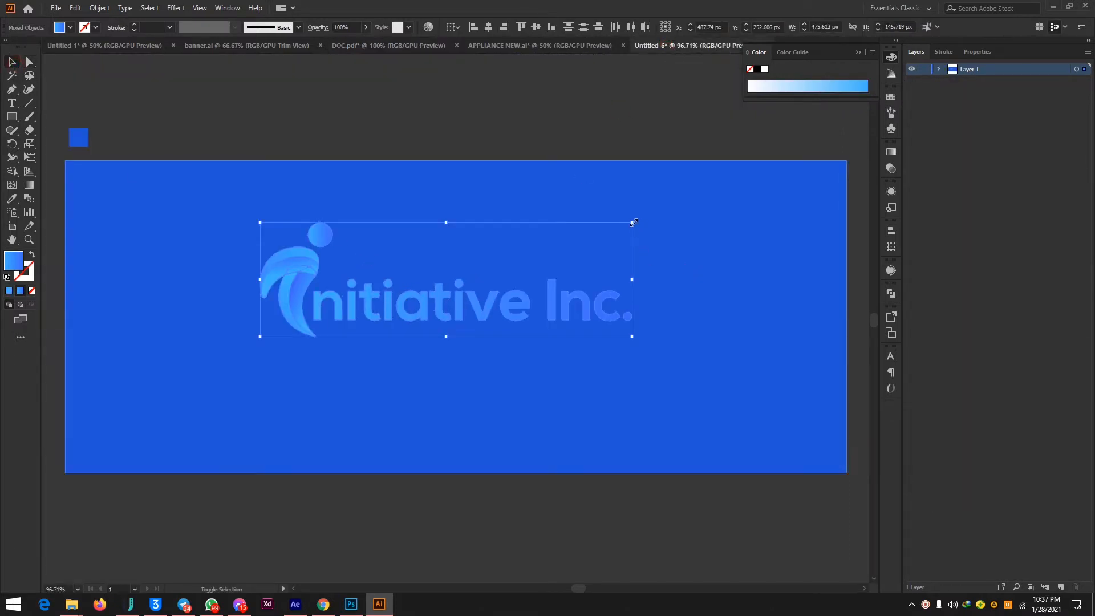
{"action": "left_click_drag", "start_coordinate": [633, 222], "coordinate": [320, 327]}
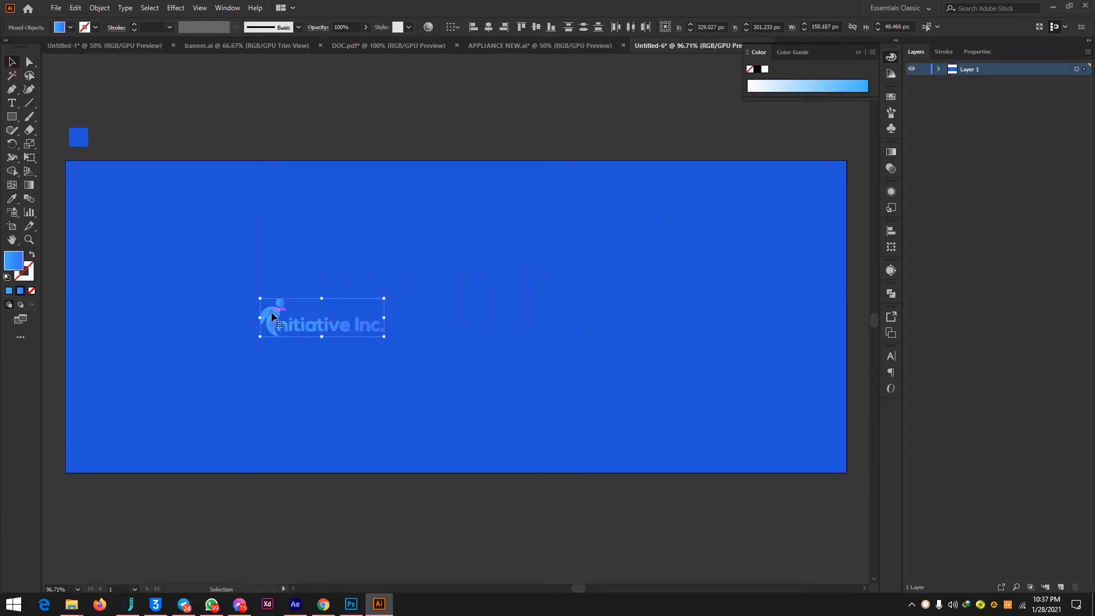
{"action": "left_click_drag", "start_coordinate": [271, 311], "coordinate": [278, 87]}
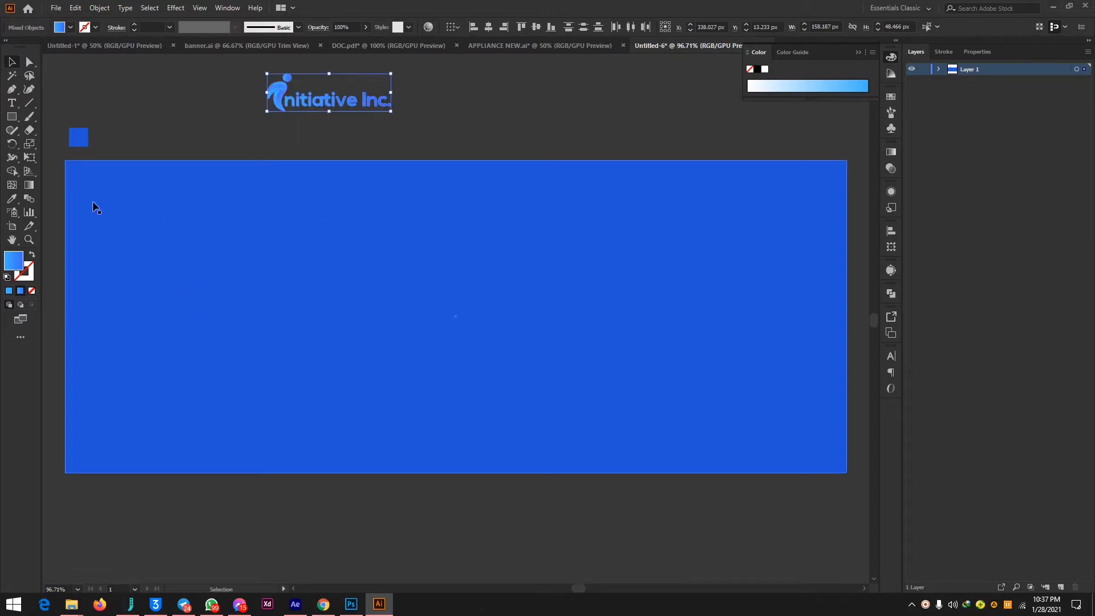
Draw a closed four-sided shape, about 270 × 118 px, over the blue background's upper-left corner with the Pen tool.
{"action": "left_click", "coordinate": [13, 90]}
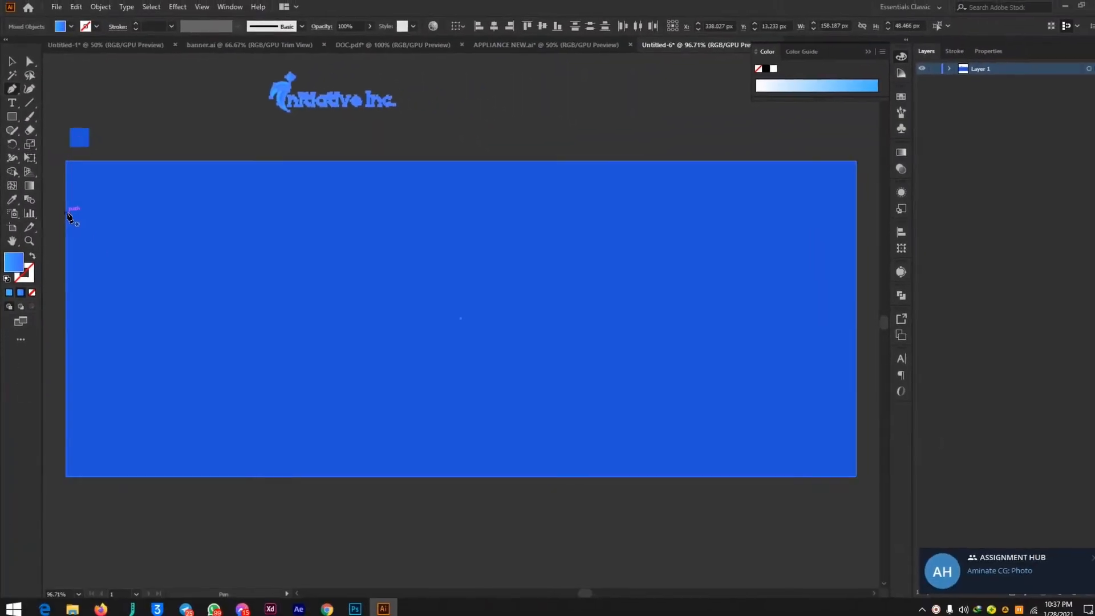
{"action": "left_click", "coordinate": [59, 213]}
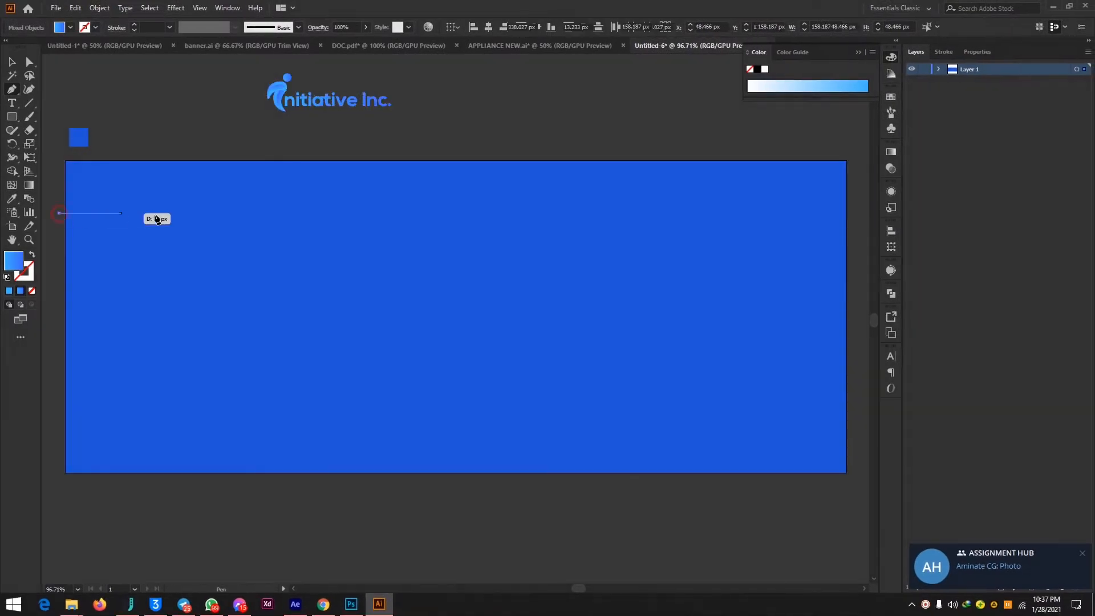
{"action": "left_click", "coordinate": [263, 212]}
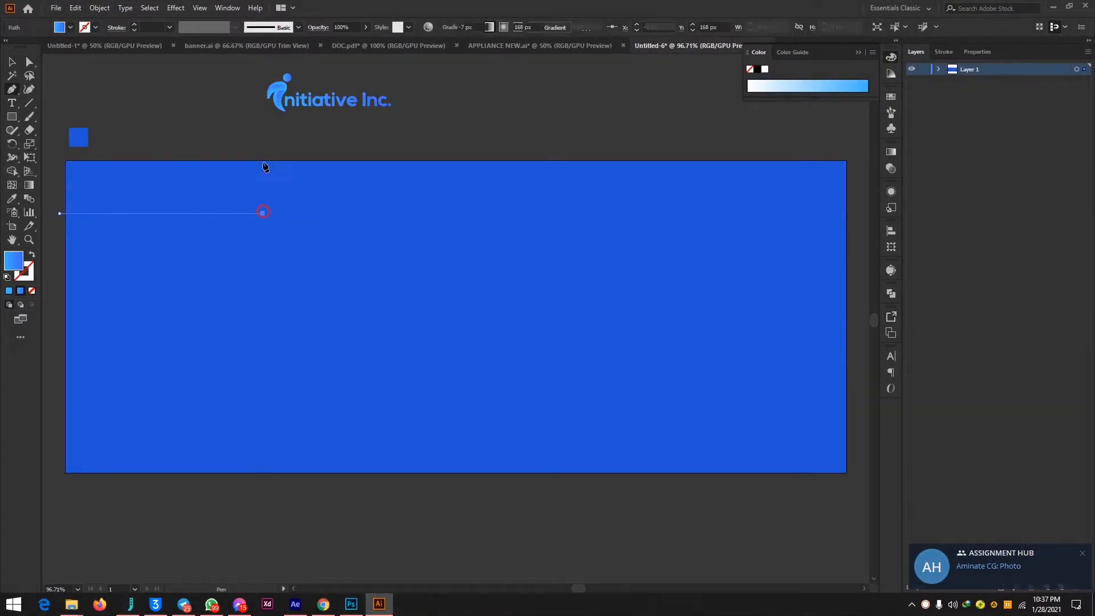
{"action": "left_click", "coordinate": [262, 128]}
{"action": "left_click", "coordinate": [52, 121]}
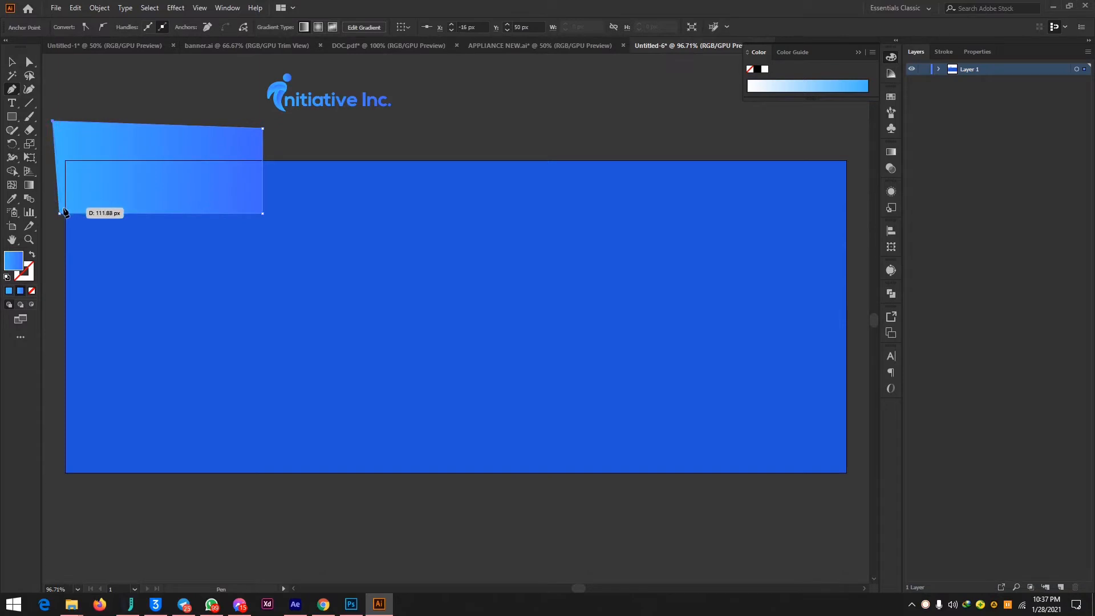
{"action": "left_click", "coordinate": [59, 213]}
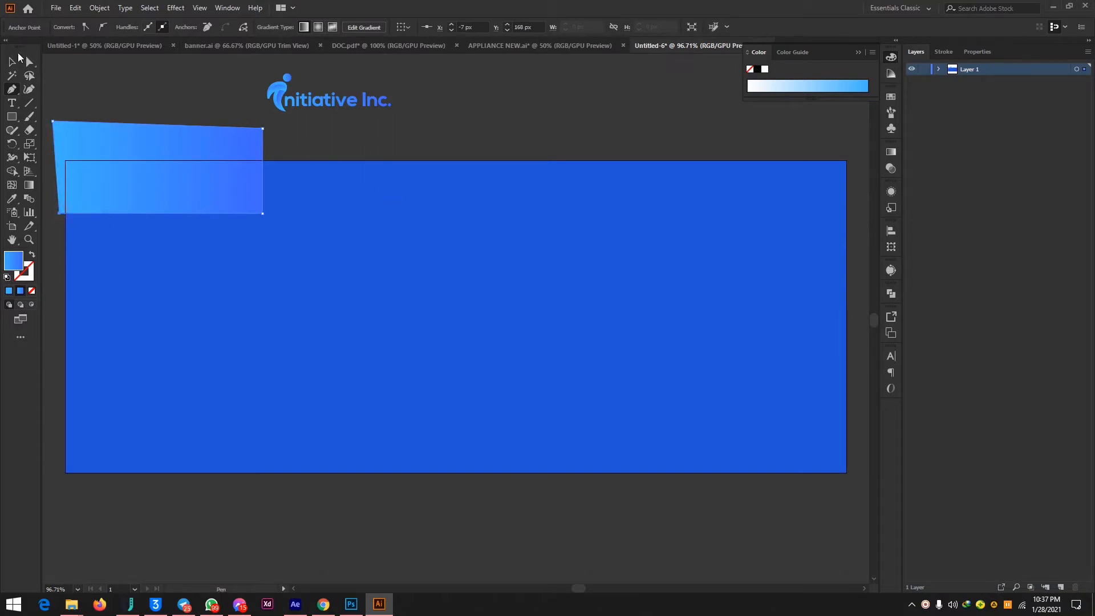
Cut the four-sided shape out of the blue background's upper-left corner with Shape Builder, removing the overlap and the outer remainder.
{"action": "left_click", "coordinate": [24, 60]}
{"action": "left_click", "coordinate": [508, 317]}
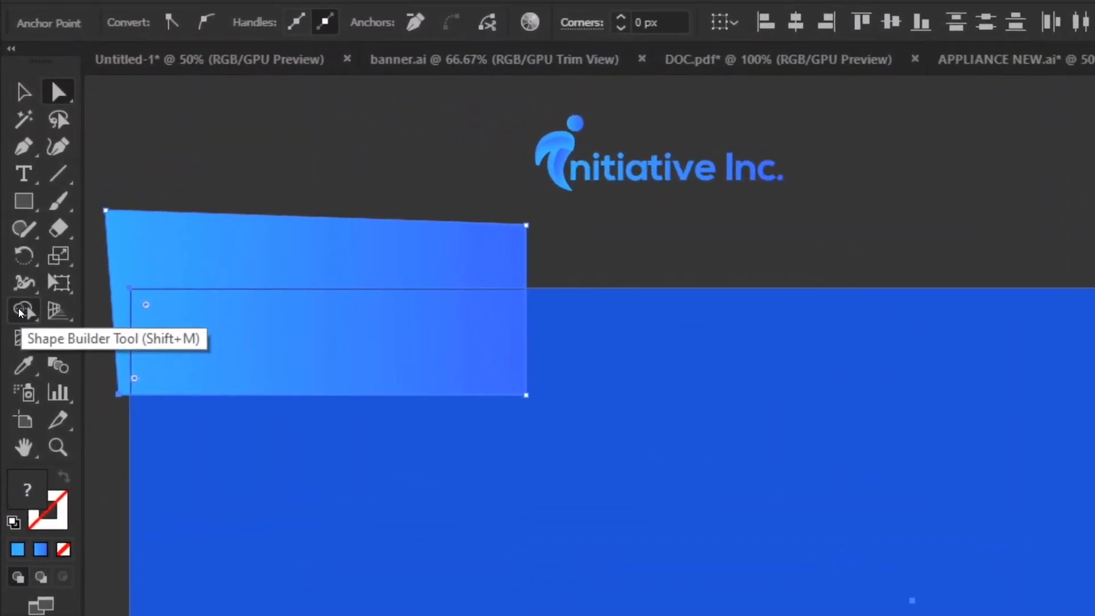
{"action": "left_click", "coordinate": [19, 313]}
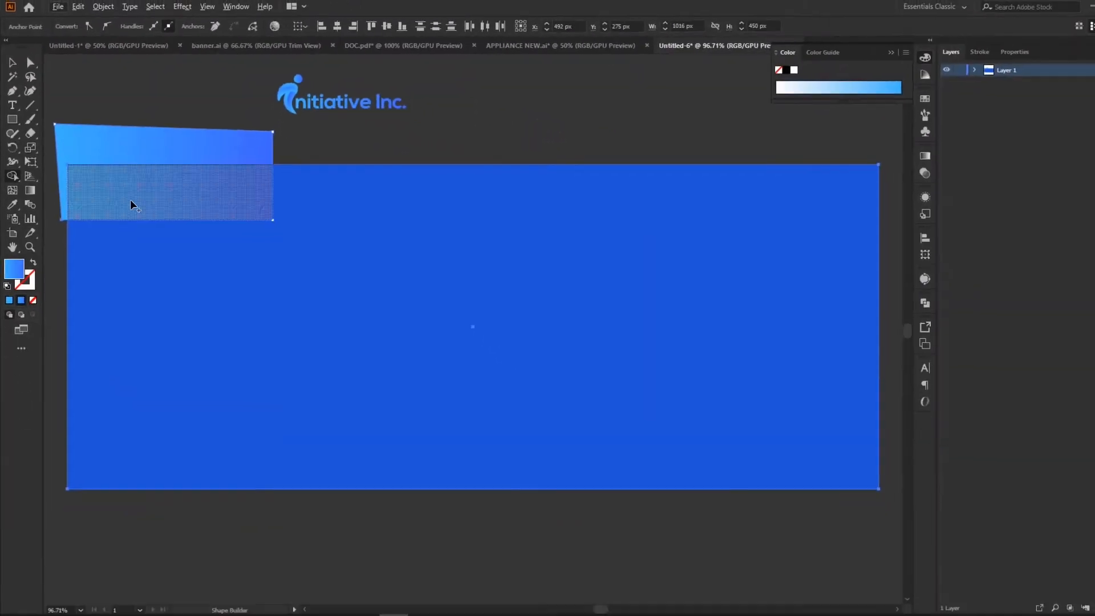
{"action": "mouse_move", "coordinate": [151, 113]}
{"action": "left_mouse_down"}
{"action": "mouse_move", "coordinate": [149, 185]}
{"action": "mouse_move", "coordinate": [139, 122]}
{"action": "mouse_move", "coordinate": [134, 161]}
{"action": "mouse_move", "coordinate": [113, 120]}
{"action": "mouse_move", "coordinate": [91, 166]}
{"action": "mouse_move", "coordinate": [193, 136]}
{"action": "mouse_move", "coordinate": [205, 162]}
{"action": "left_mouse_up"}
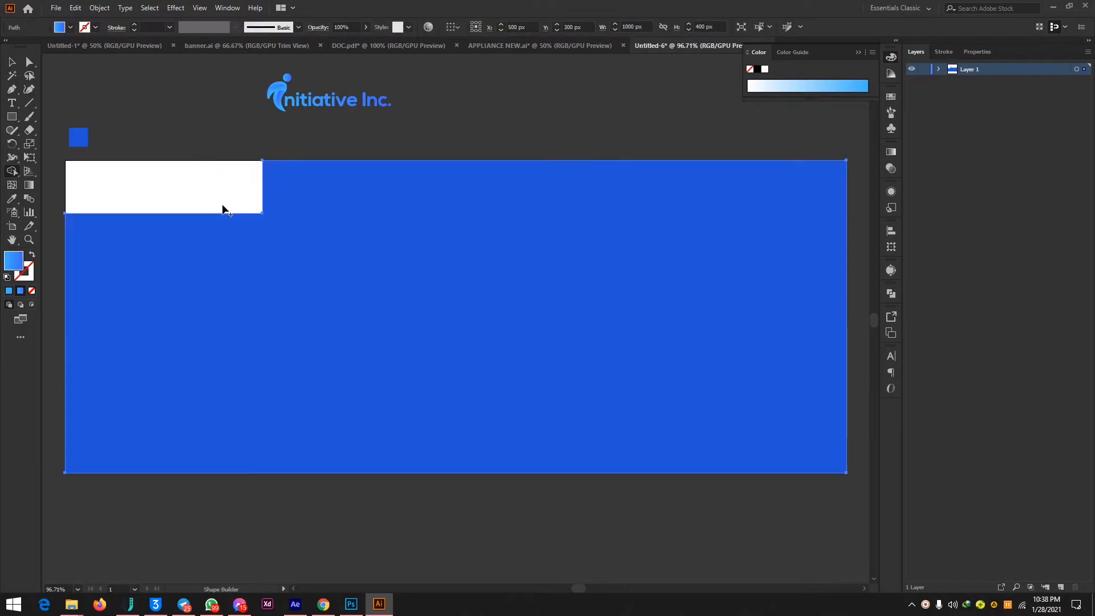
Move the whole Initiative Inc. logo into the white cutout at the banner's upper-left corner.
{"action": "left_click", "coordinate": [23, 63]}
{"action": "left_click", "coordinate": [206, 110]}
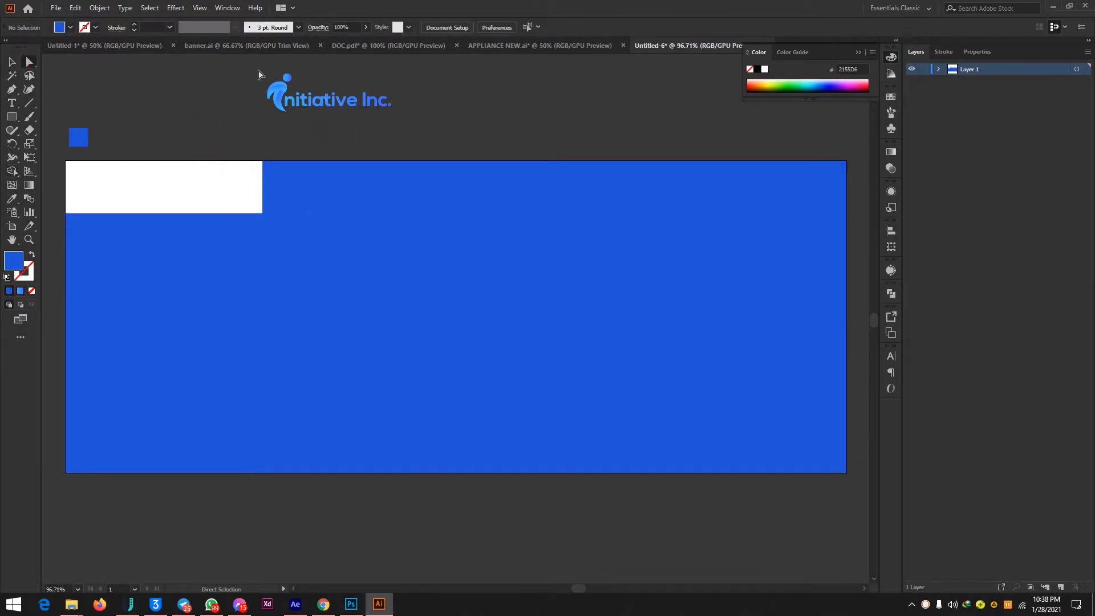
{"action": "left_click_drag", "start_coordinate": [247, 66], "coordinate": [436, 127]}
{"action": "left_click_drag", "start_coordinate": [322, 99], "coordinate": [152, 196]}
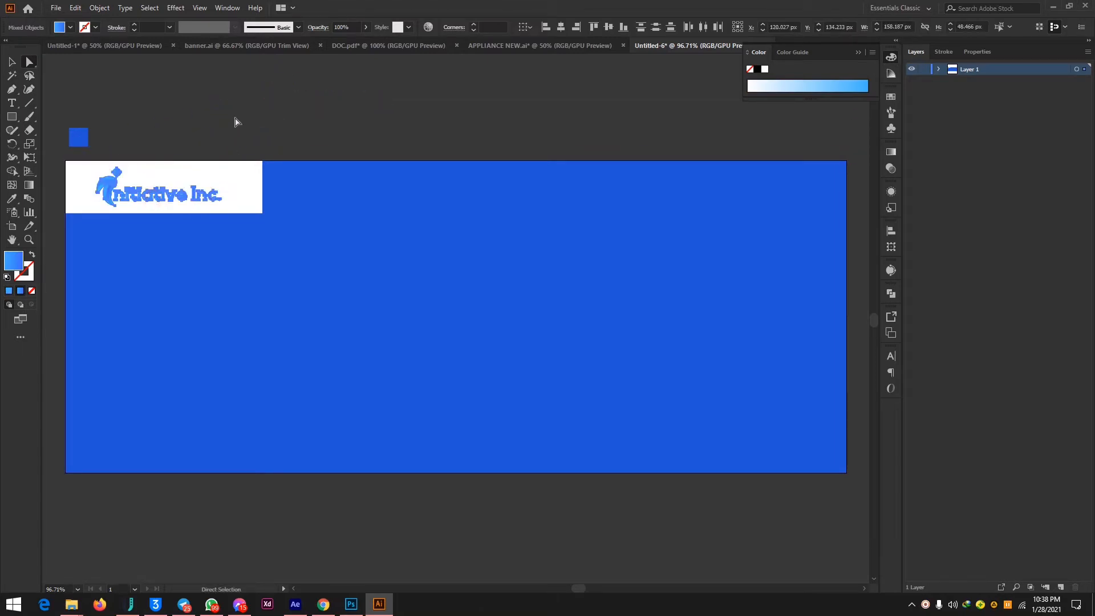
{"action": "left_click", "coordinate": [235, 121]}
Round the inner corner of the blue background at the lower-right of the white logo cutout.
{"action": "left_click", "coordinate": [288, 209]}
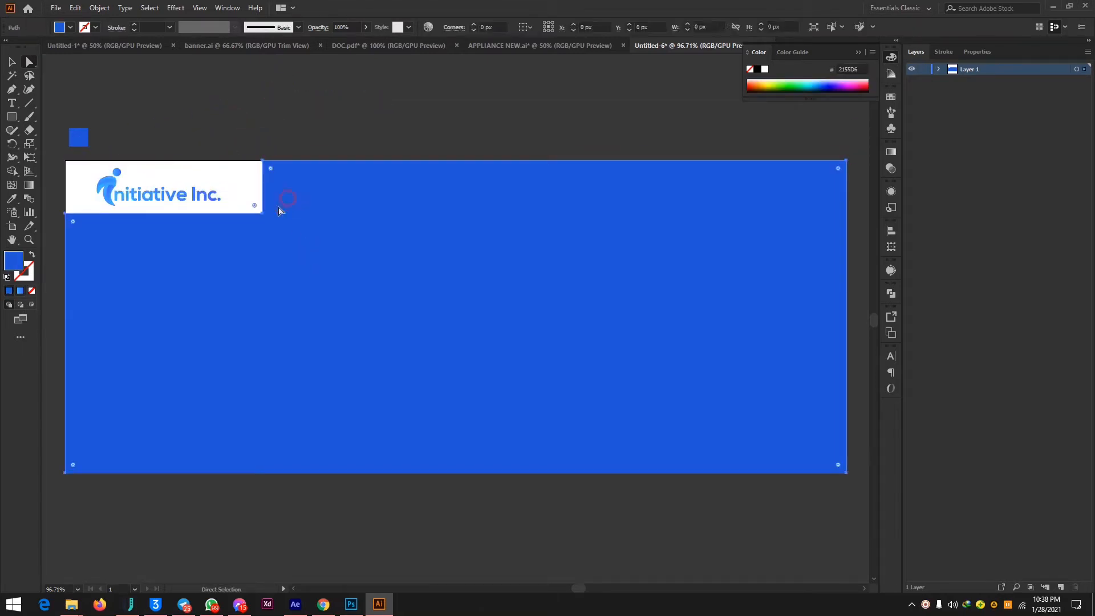
{"action": "left_click_drag", "start_coordinate": [255, 207], "coordinate": [227, 193]}
{"action": "left_click", "coordinate": [318, 99]}
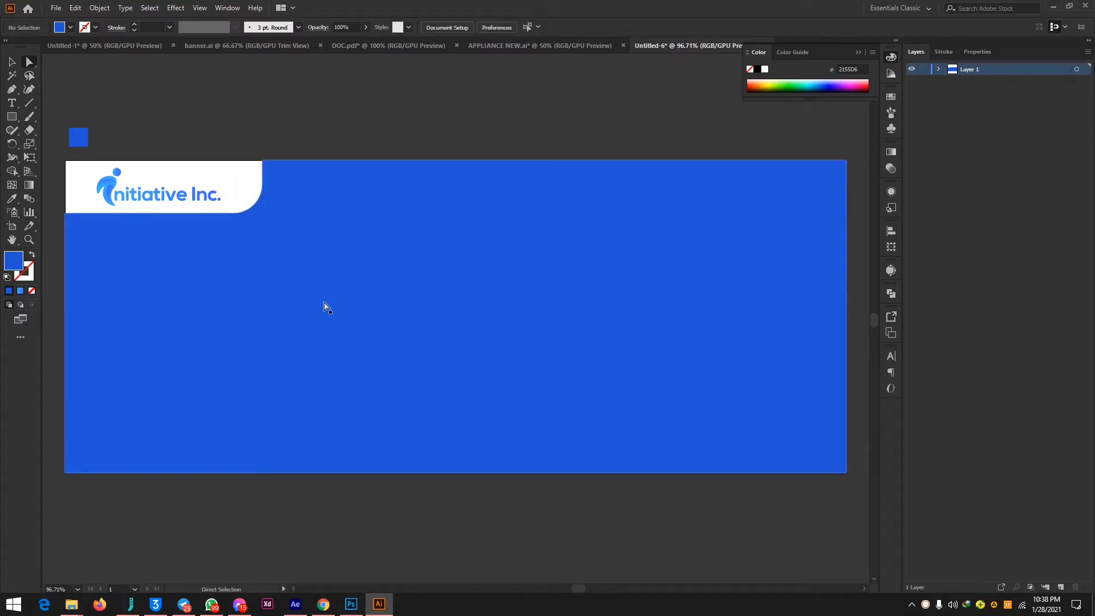
Add two points on the logo cutout's lower edge with the Curvature tool and reshape it into a soft wave rising at its left end.
{"action": "left_click", "coordinate": [235, 280]}
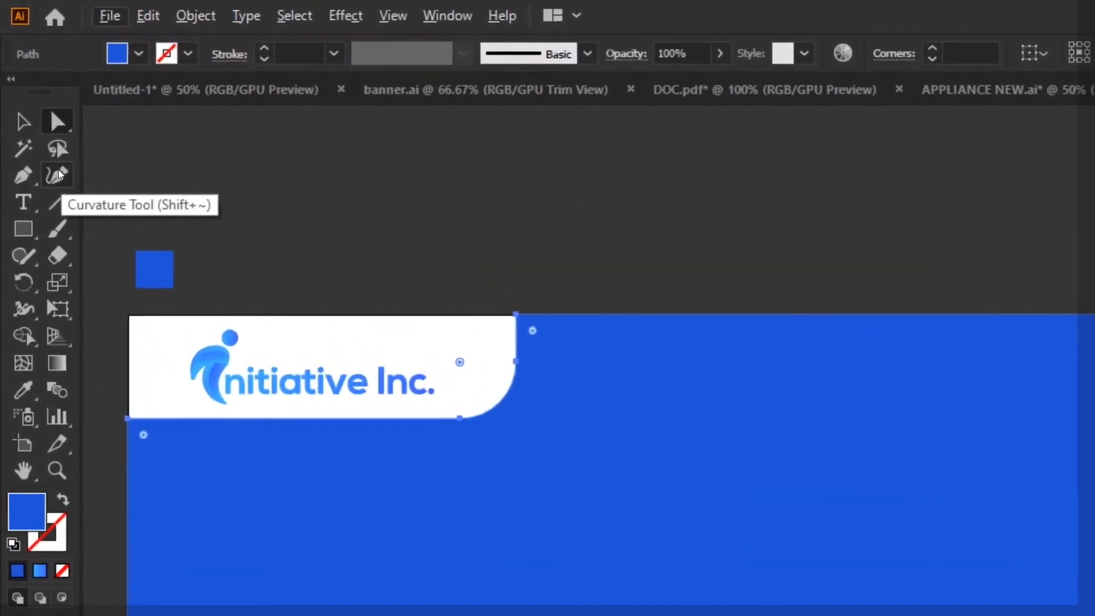
{"action": "left_click", "coordinate": [31, 89]}
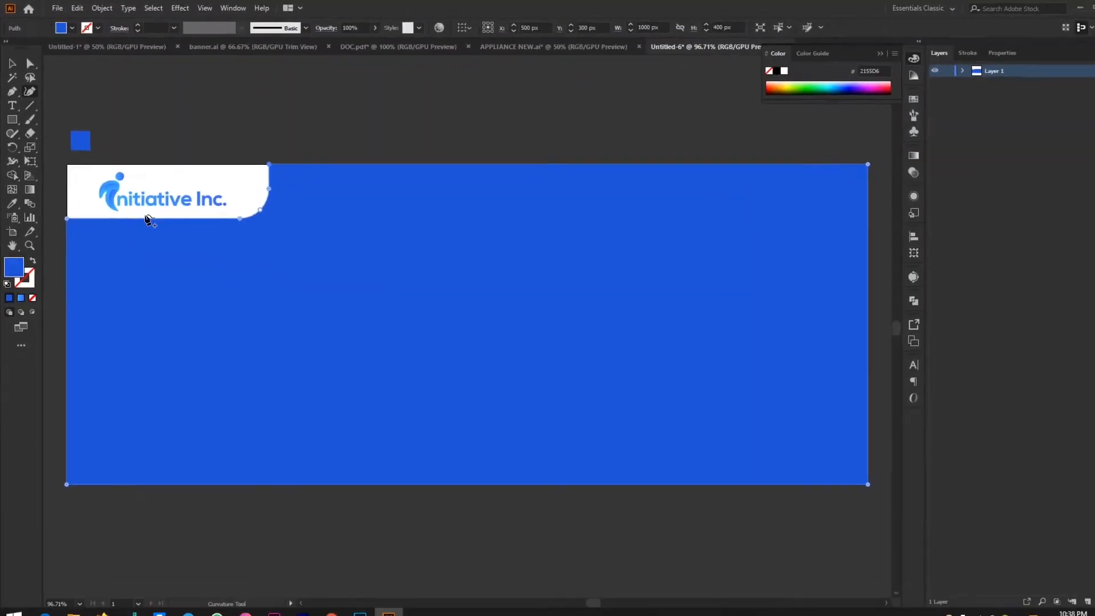
{"action": "left_click", "coordinate": [101, 213]}
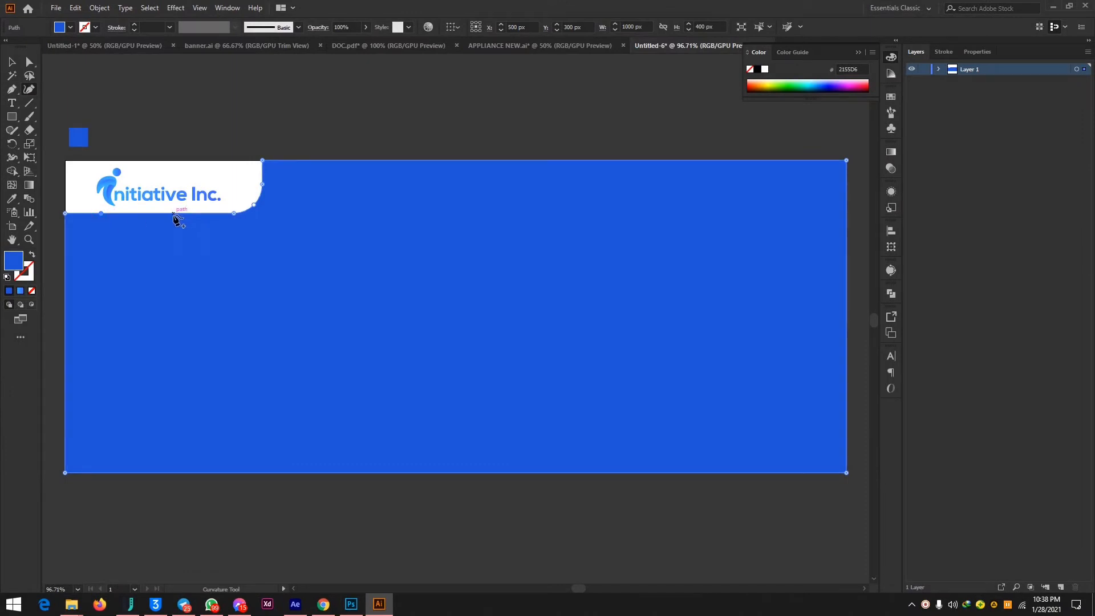
{"action": "left_click", "coordinate": [174, 213]}
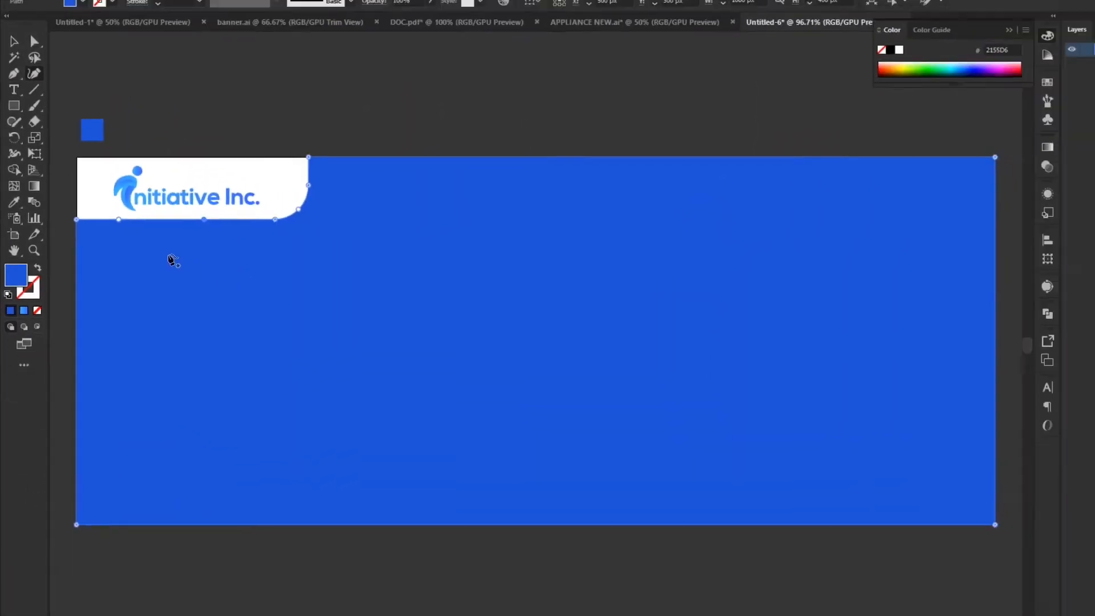
{"action": "left_click_drag", "start_coordinate": [118, 219], "coordinate": [101, 207]}
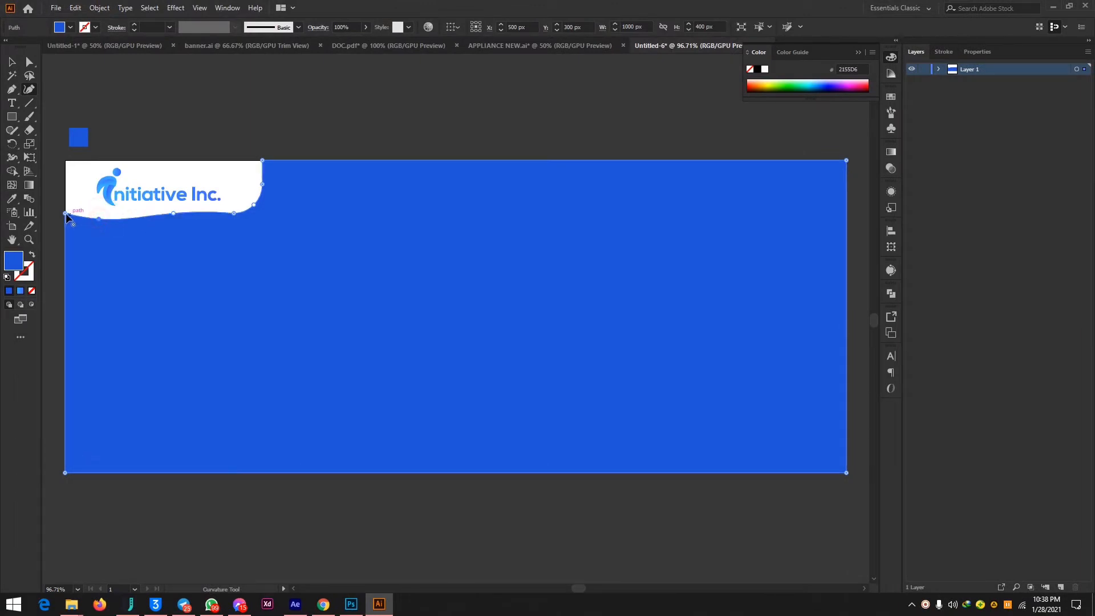
{"action": "left_click_drag", "start_coordinate": [66, 213], "coordinate": [65, 184]}
{"action": "left_click_drag", "start_coordinate": [97, 218], "coordinate": [89, 209]}
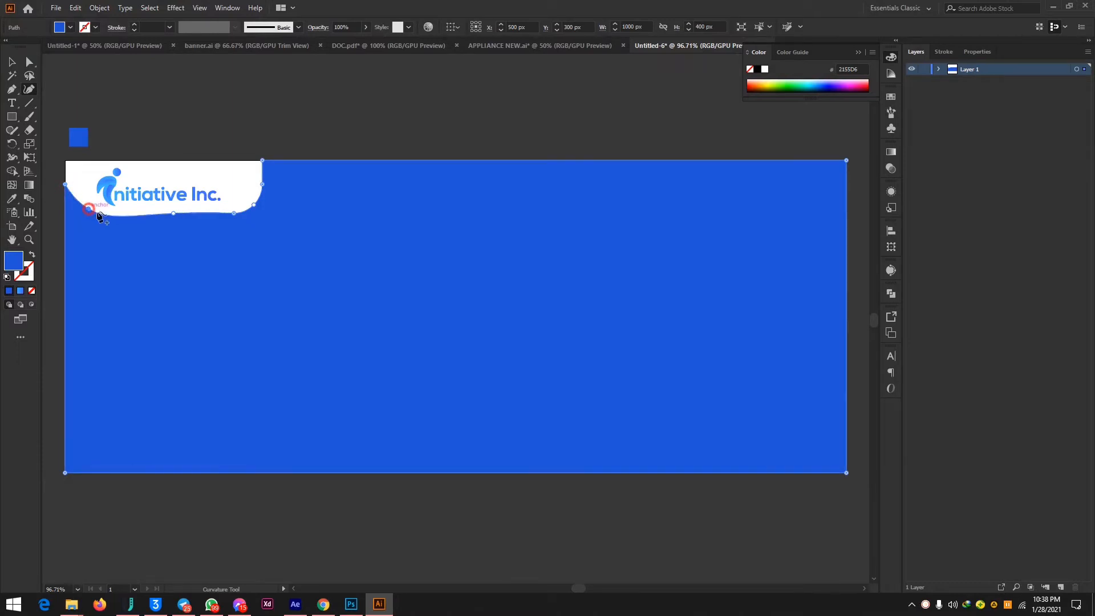
{"action": "left_click", "coordinate": [169, 212]}
{"action": "mouse_move", "coordinate": [168, 211]}
{"action": "left_mouse_down"}
{"action": "mouse_move", "coordinate": [178, 223]}
{"action": "mouse_move", "coordinate": [166, 207]}
{"action": "left_mouse_up"}
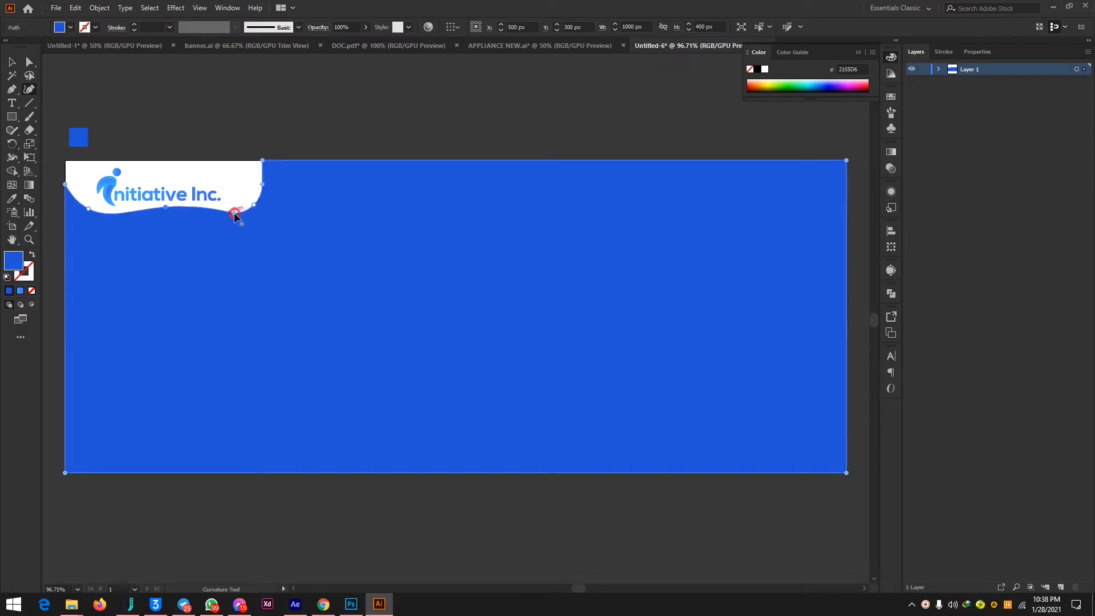
{"action": "left_click_drag", "start_coordinate": [234, 212], "coordinate": [163, 211]}
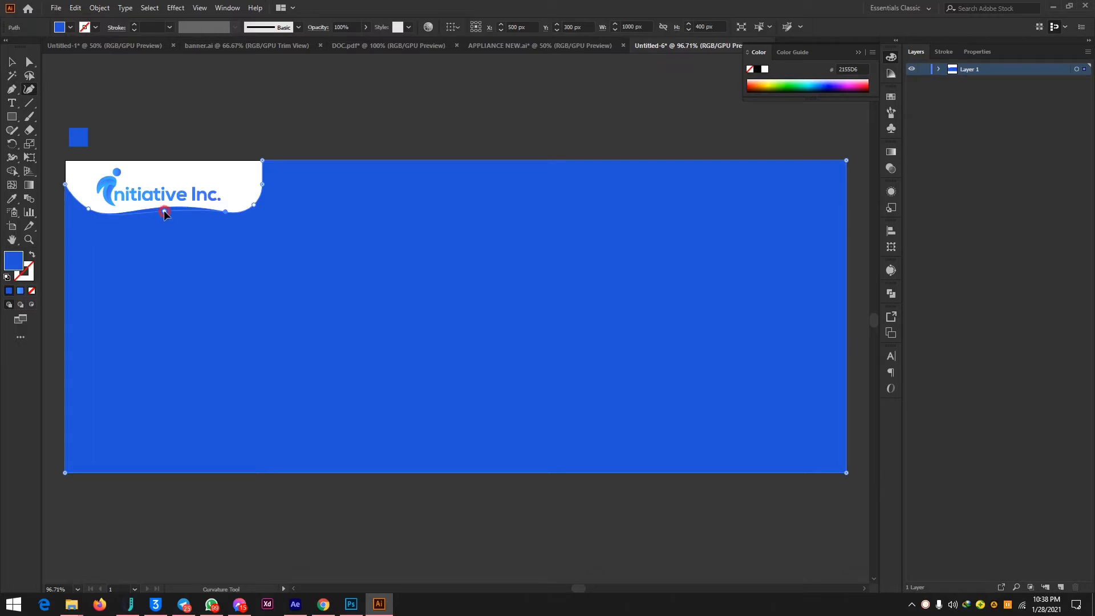
{"action": "left_click", "coordinate": [13, 62]}
{"action": "left_click", "coordinate": [268, 118]}
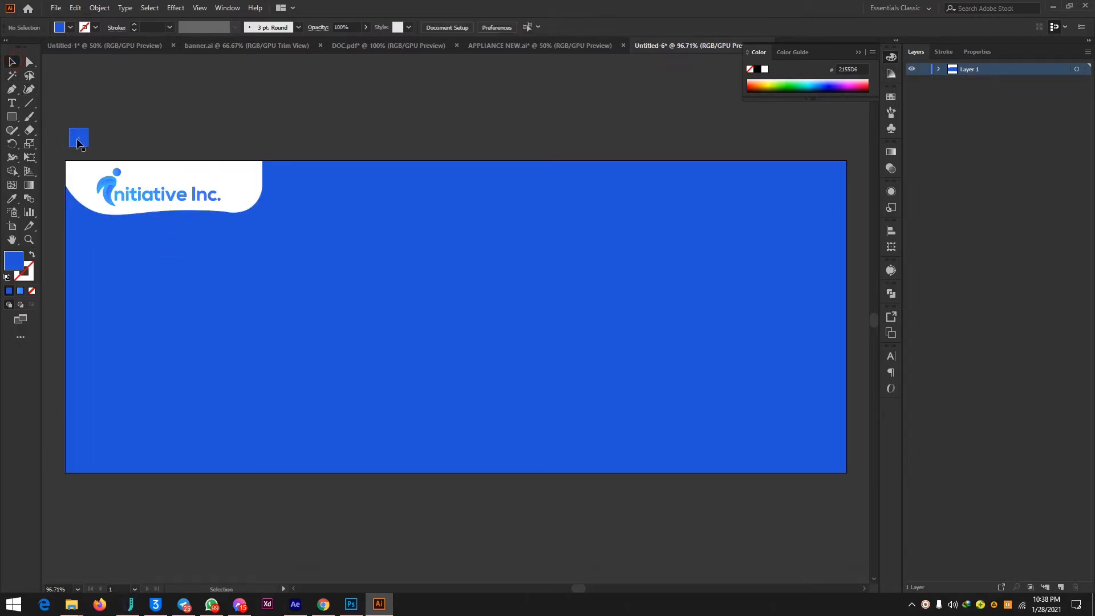
Try to move the cutout's left-edge curve point up to the banner's upper-left corner with the Curvature tool.
{"action": "left_click", "coordinate": [128, 235]}
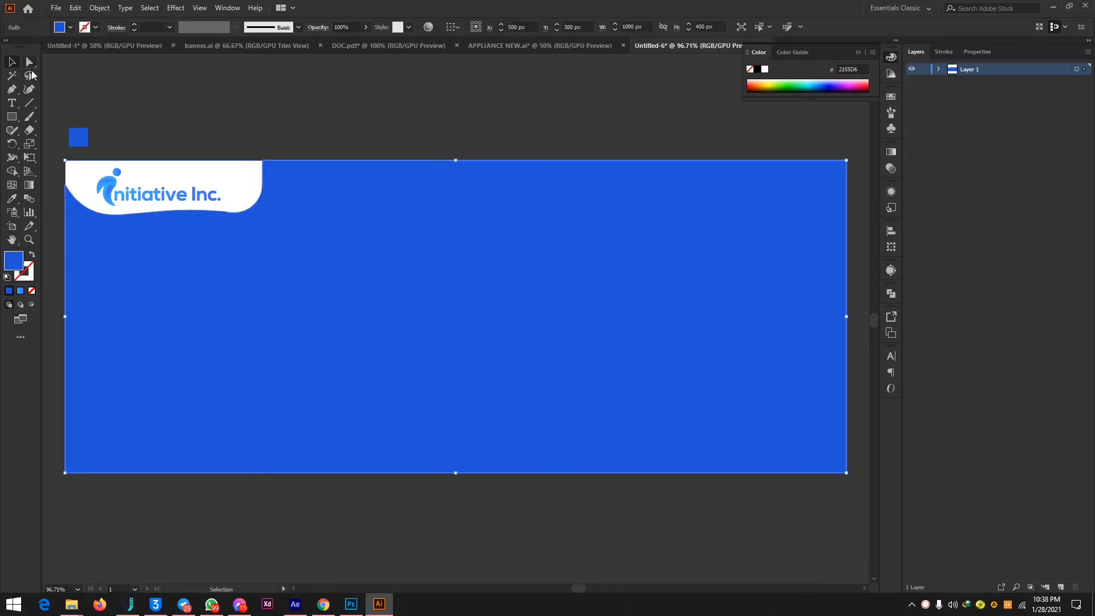
{"action": "left_click", "coordinate": [29, 89]}
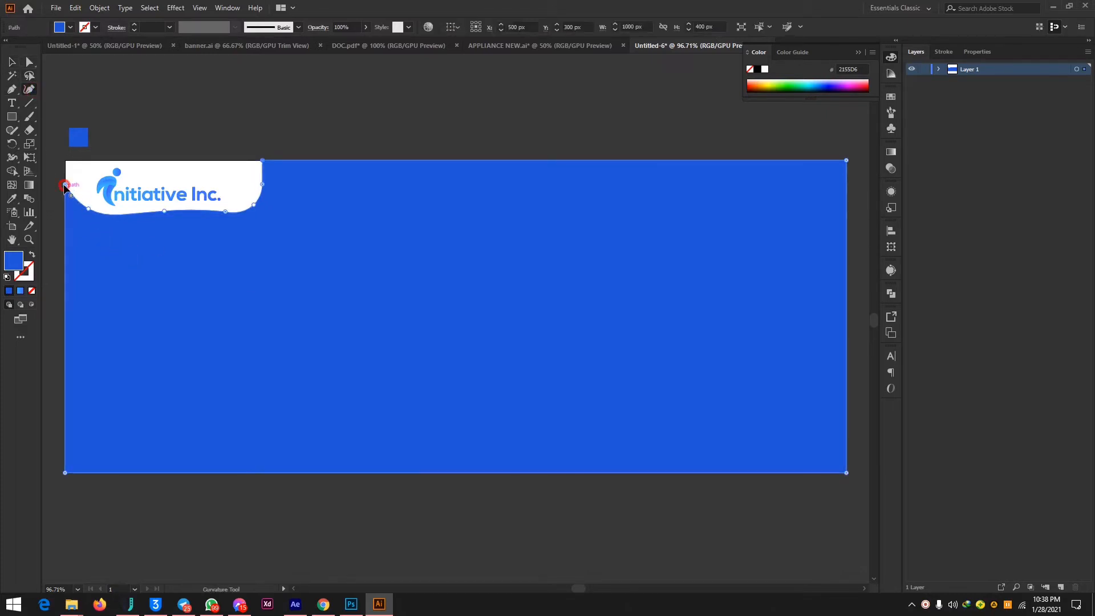
{"action": "left_click_drag", "start_coordinate": [65, 187], "coordinate": [65, 161]}
{"action": "left_click", "coordinate": [29, 62]}
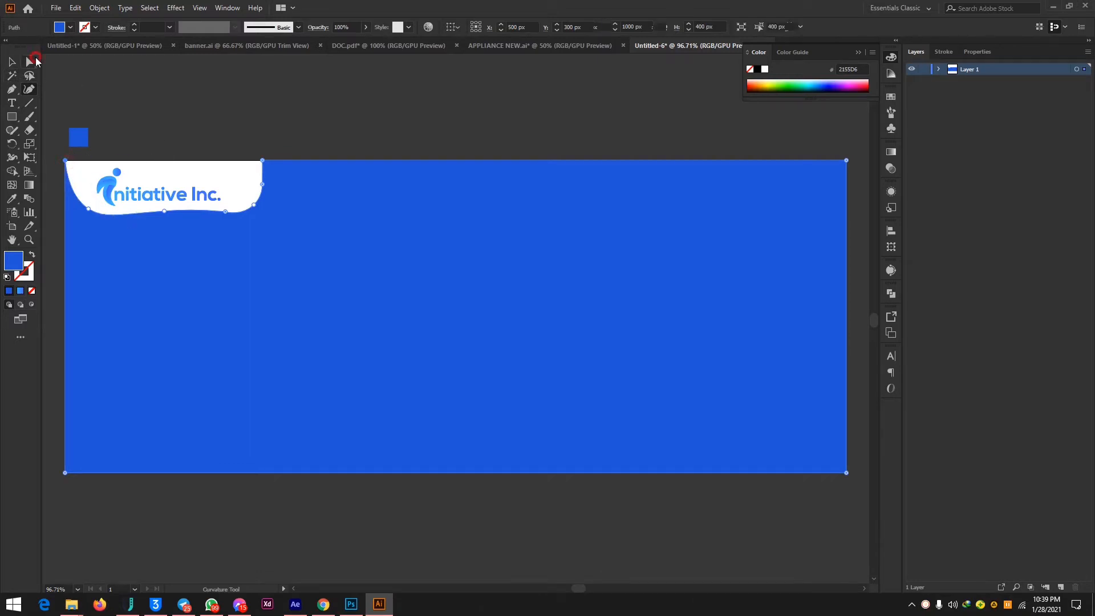
{"action": "left_click", "coordinate": [220, 86]}
{"action": "left_click", "coordinate": [467, 161]}
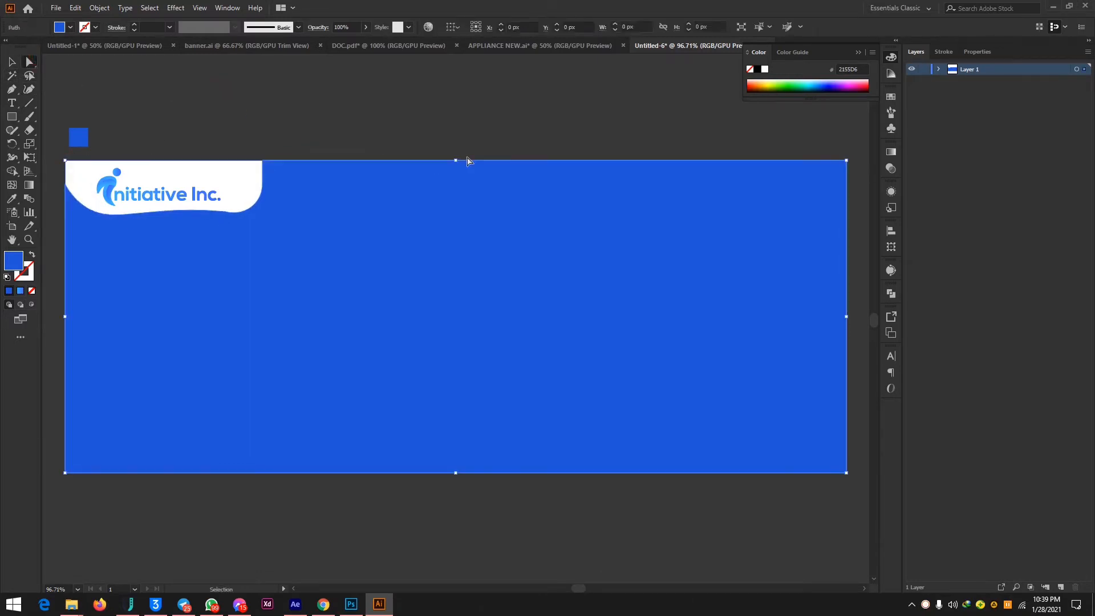
{"action": "left_click", "coordinate": [423, 93]}
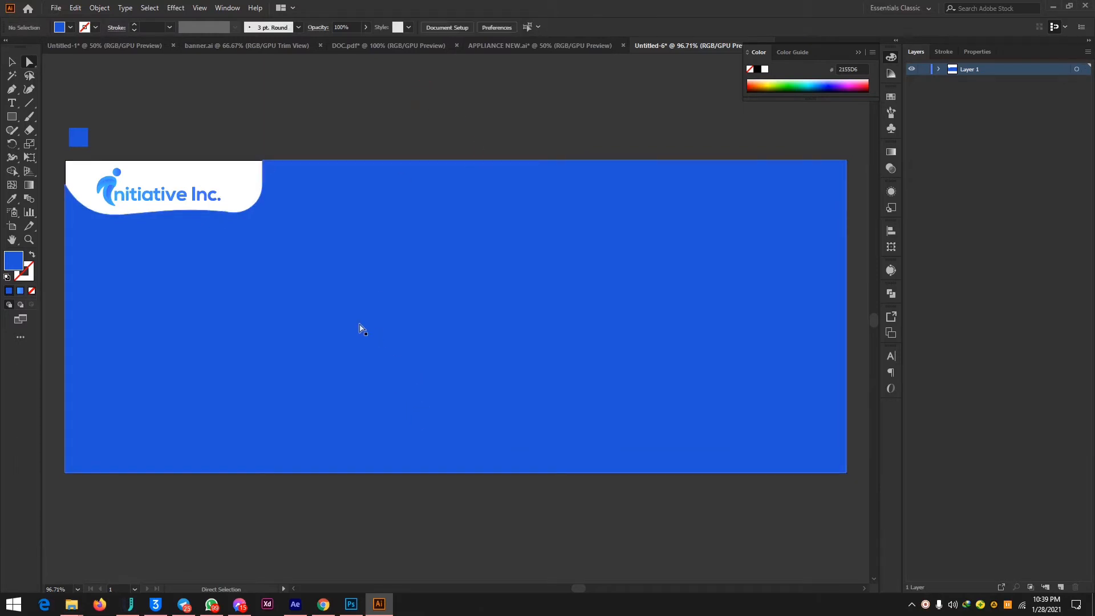
{"action": "left_click", "coordinate": [312, 286]}
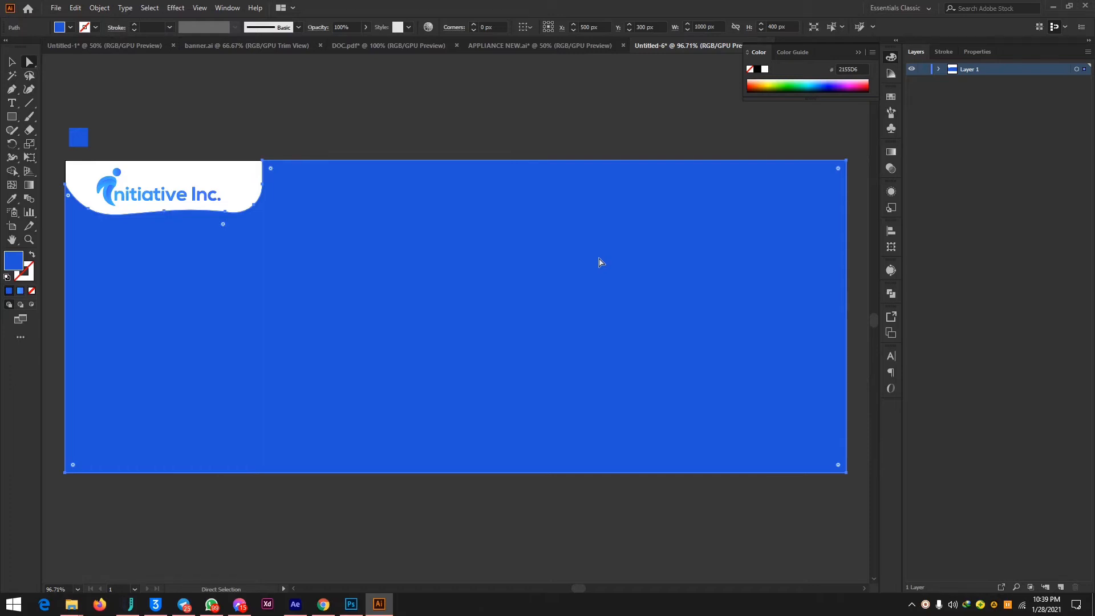
Add the point text "EVENT MANAGEMENT" on the blue background below the logo.
{"action": "left_click", "coordinate": [12, 105]}
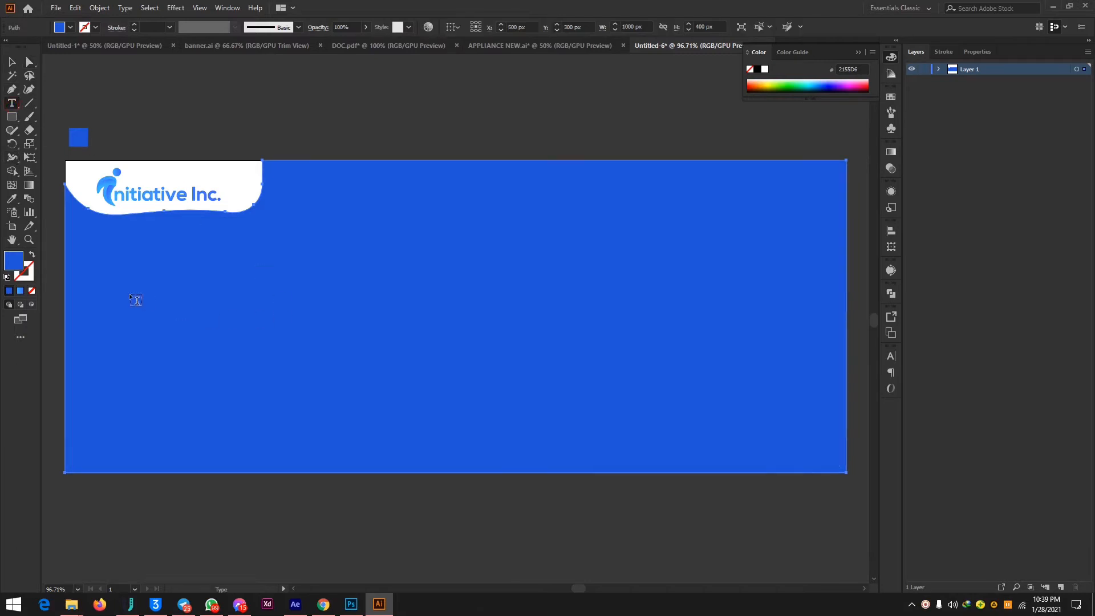
{"action": "left_click", "coordinate": [109, 262]}
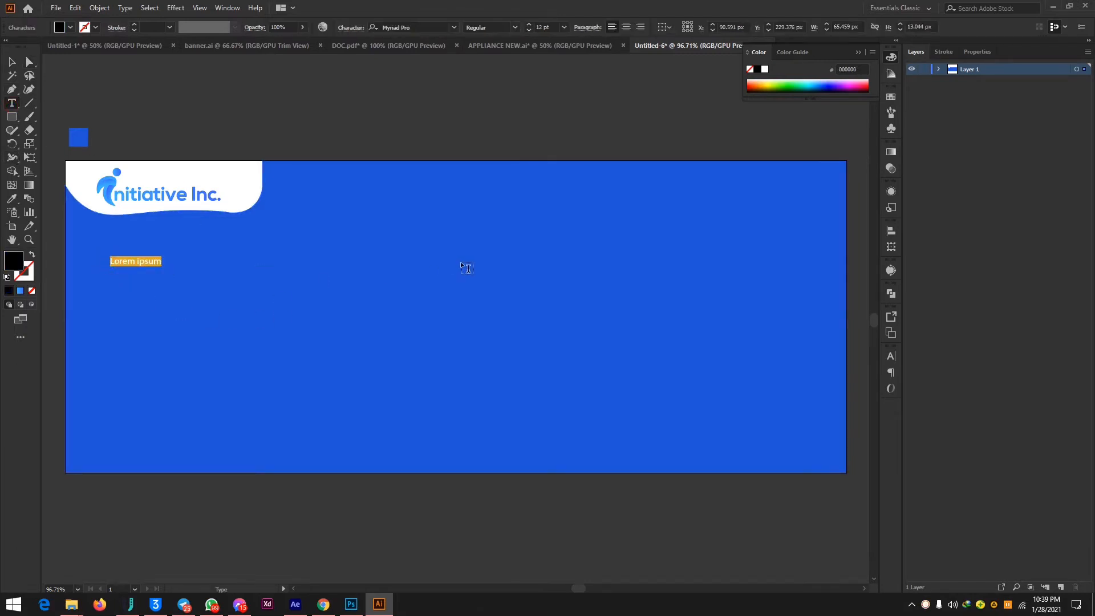
{"action": "type", "text": "EVENT MANAGEMENT"}
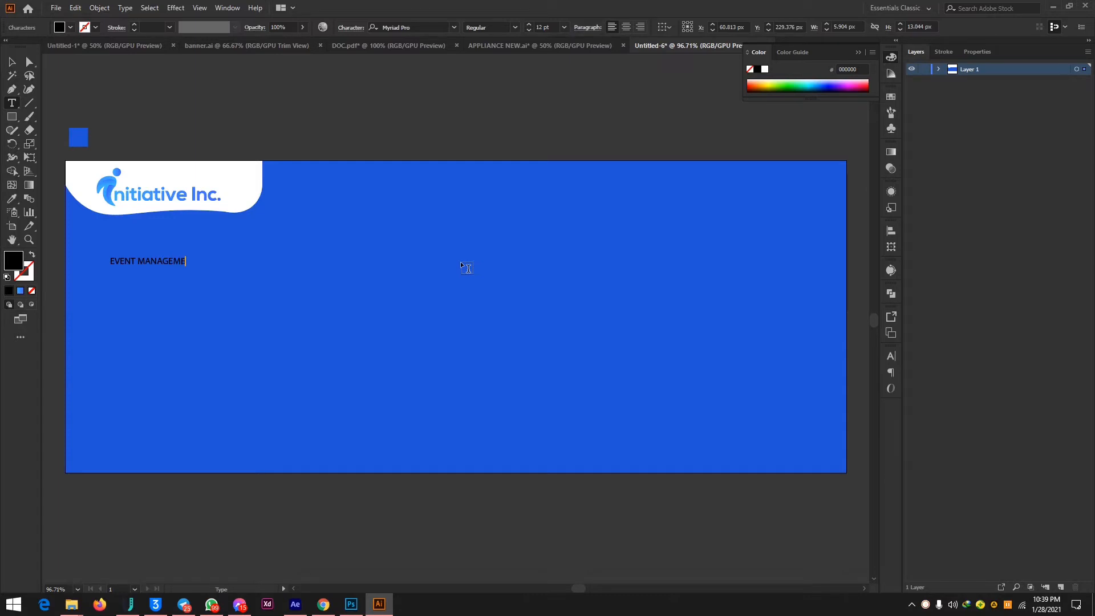
Scale the EVENT MANAGEMENT text up to about 477 px wide and move it under the logo near the banner's left edge.
{"action": "left_click", "coordinate": [10, 61]}
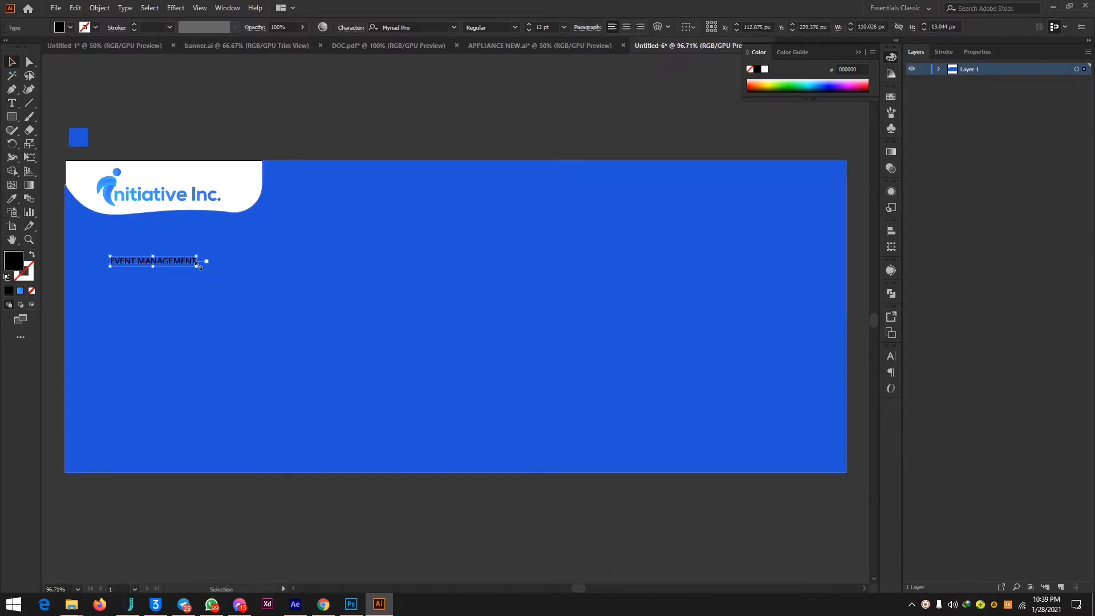
{"action": "left_click_drag", "start_coordinate": [207, 268], "coordinate": [481, 336]}
{"action": "left_click_drag", "start_coordinate": [384, 282], "coordinate": [361, 273]}
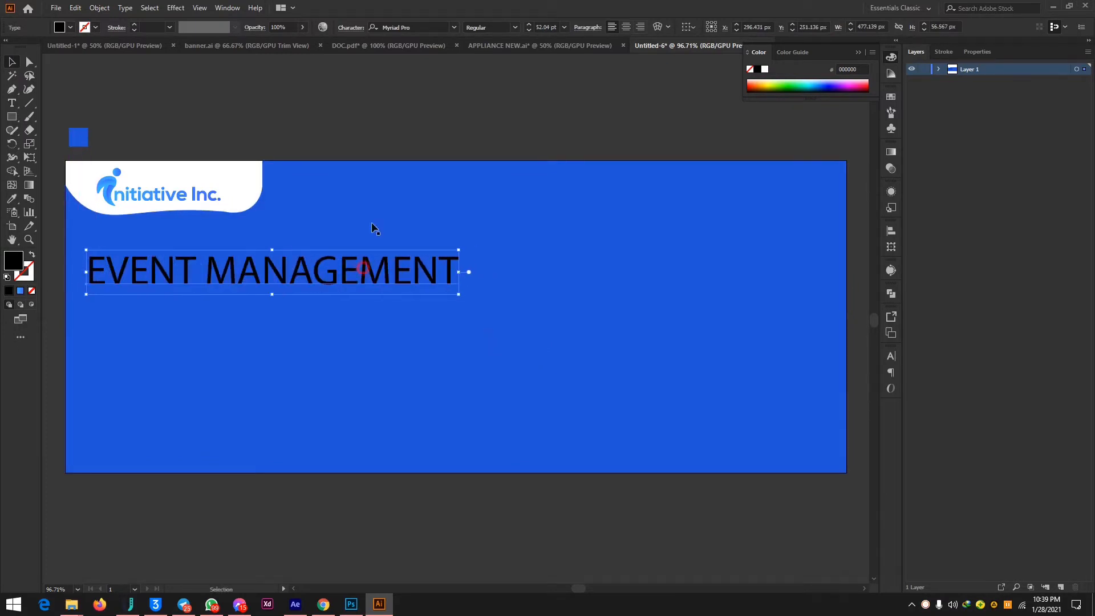
Set the EVENT MANAGEMENT heading's font to MADE Tommy Soft ExtraBold and its fill colour to white.
{"action": "left_click", "coordinate": [403, 27]}
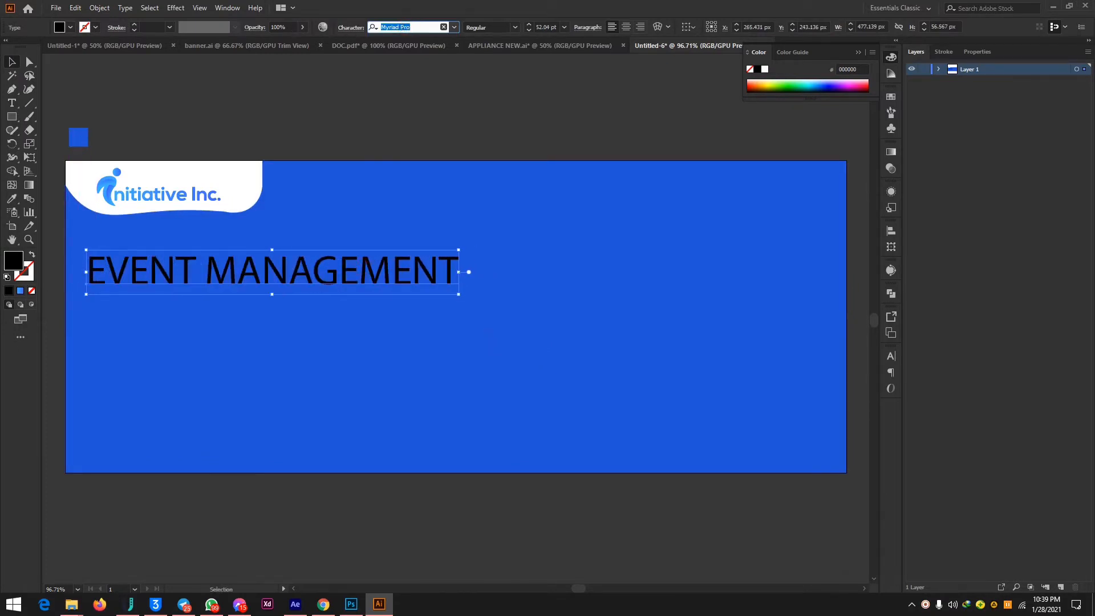
{"action": "type", "text": "MADE"}
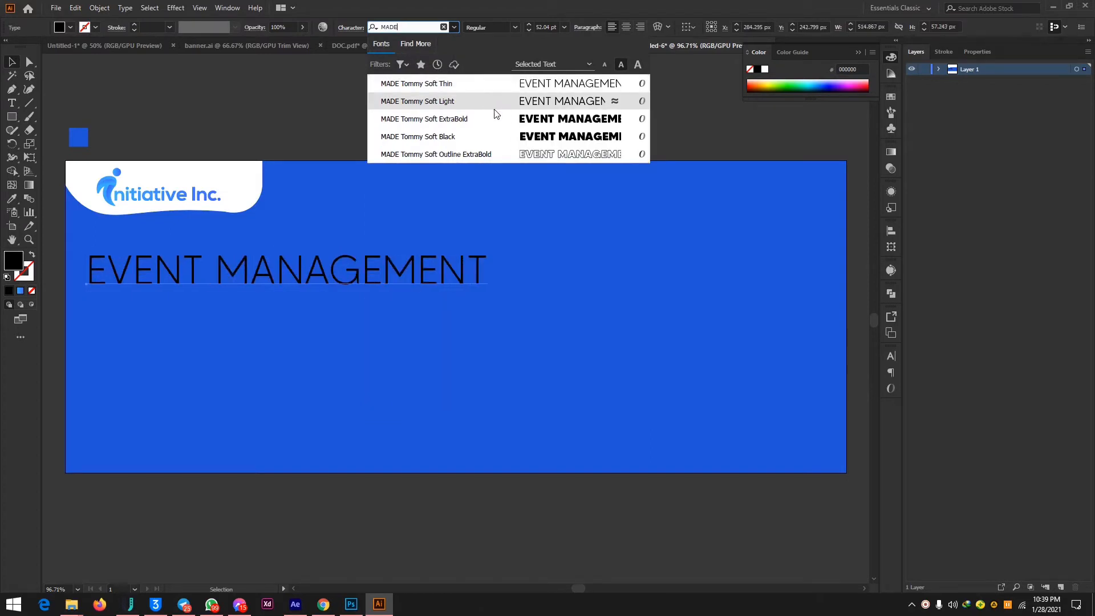
{"action": "left_click", "coordinate": [494, 119]}
{"action": "left_click", "coordinate": [70, 27]}
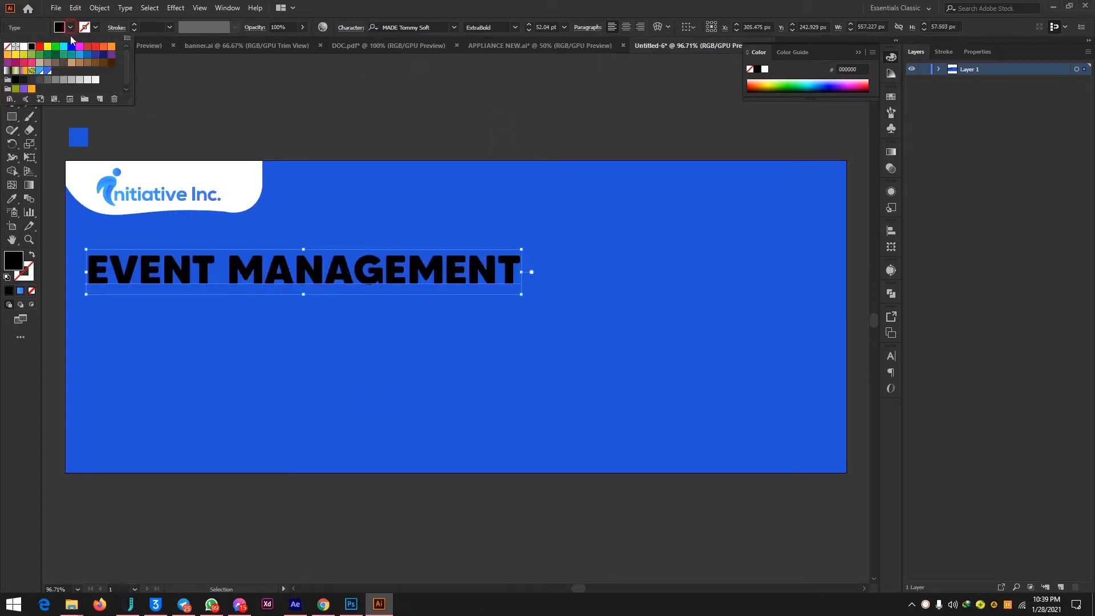
{"action": "left_click", "coordinate": [24, 46]}
{"action": "left_click", "coordinate": [430, 99]}
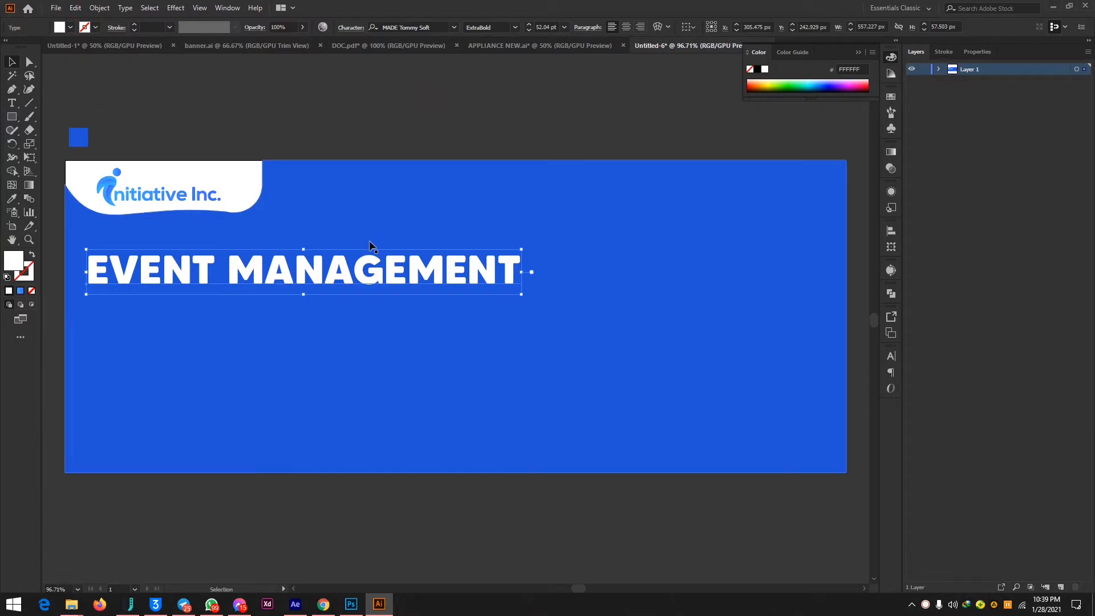
{"action": "left_click", "coordinate": [408, 100]}
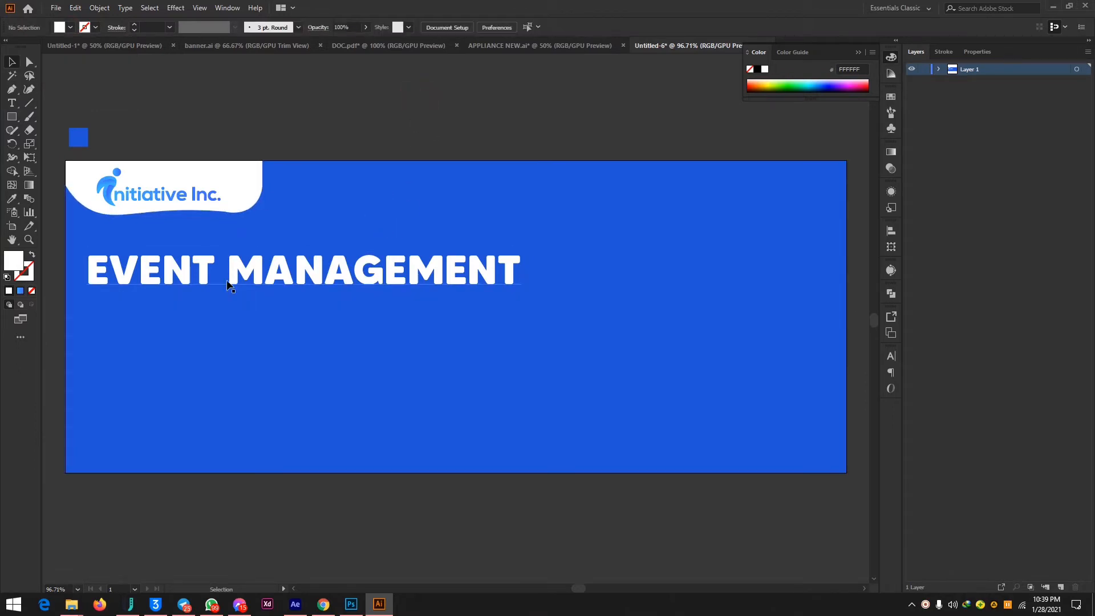
Duplicate the EVENT MANAGEMENT heading directly below the original and start editing the copy's text.
{"action": "left_click_drag", "start_coordinate": [231, 288], "coordinate": [231, 314]}
{"action": "left_click", "coordinate": [11, 104]}
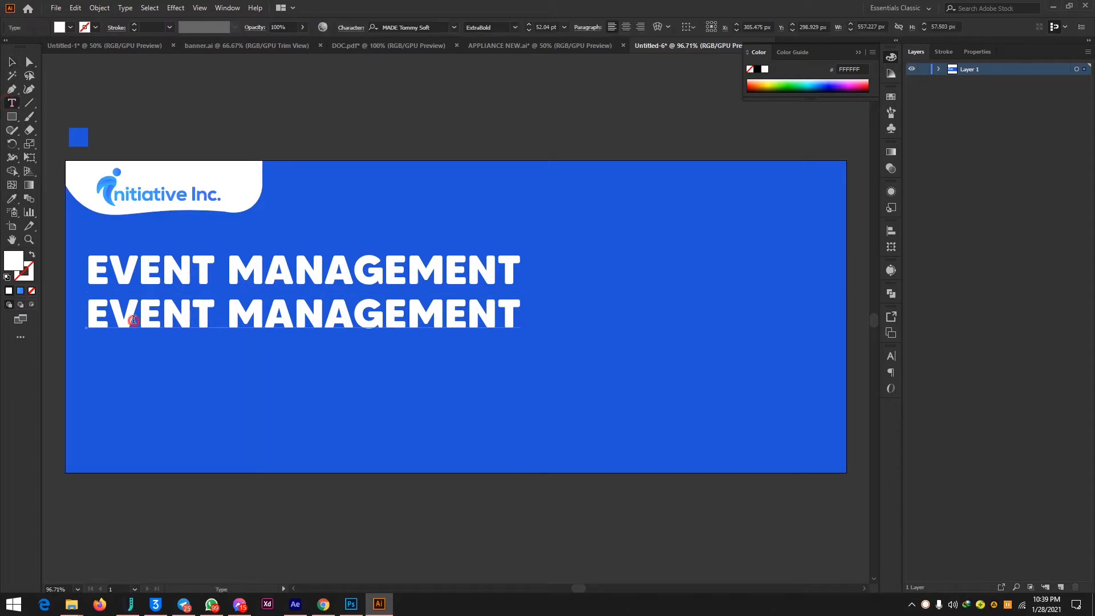
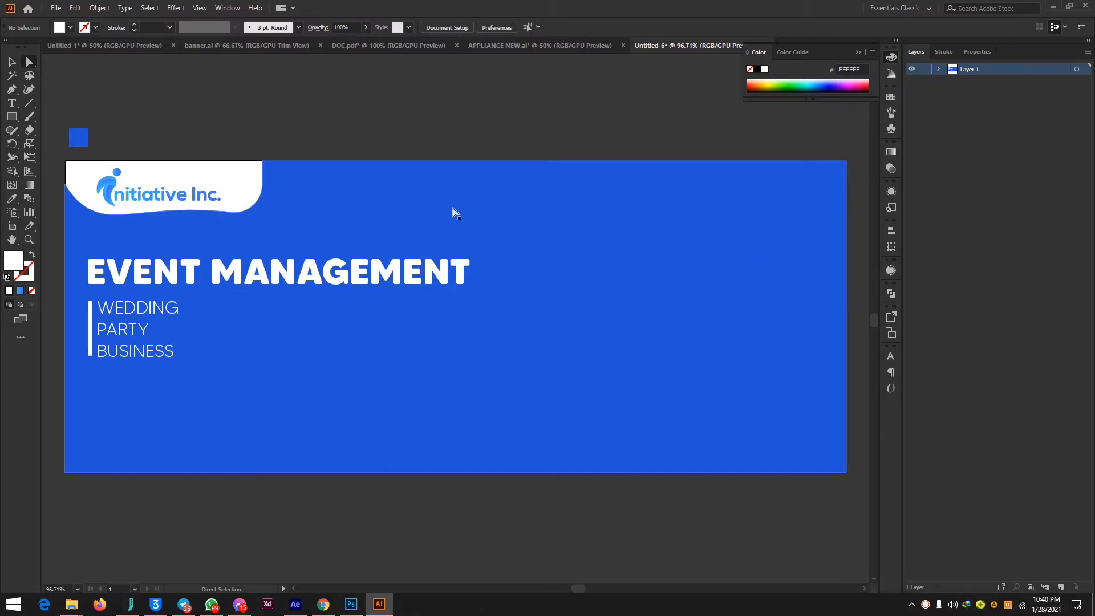
Draw a white circle about 412 px in diameter and place it over the banner's right part, touching the top edge.
{"action": "scroll", "coordinate": [80, 212], "scroll_direction": "up", "scroll_amount": 1}
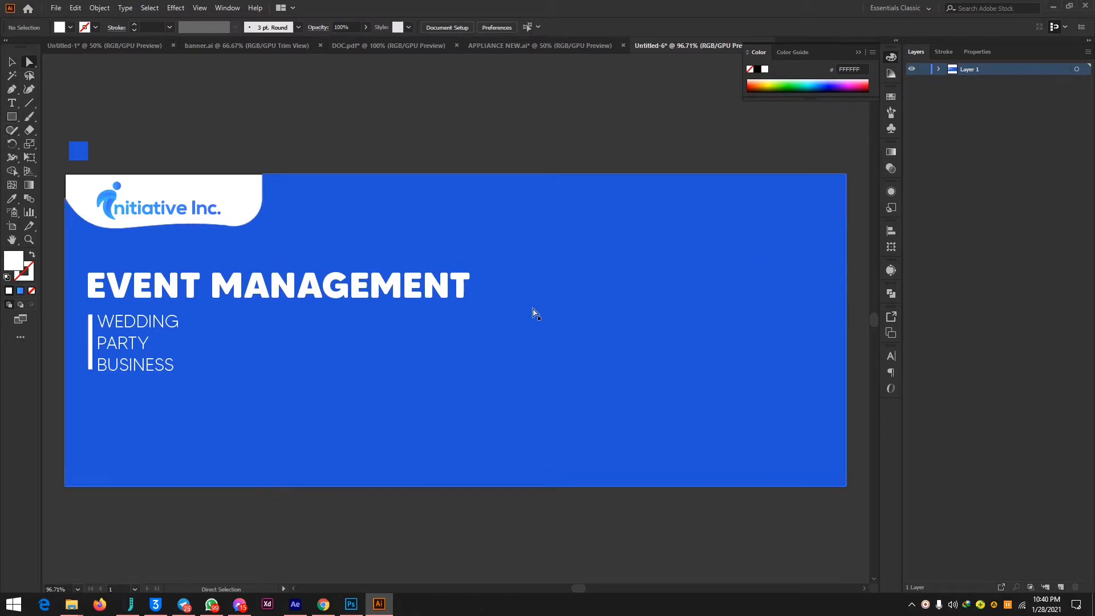
{"action": "left_click", "coordinate": [12, 117]}
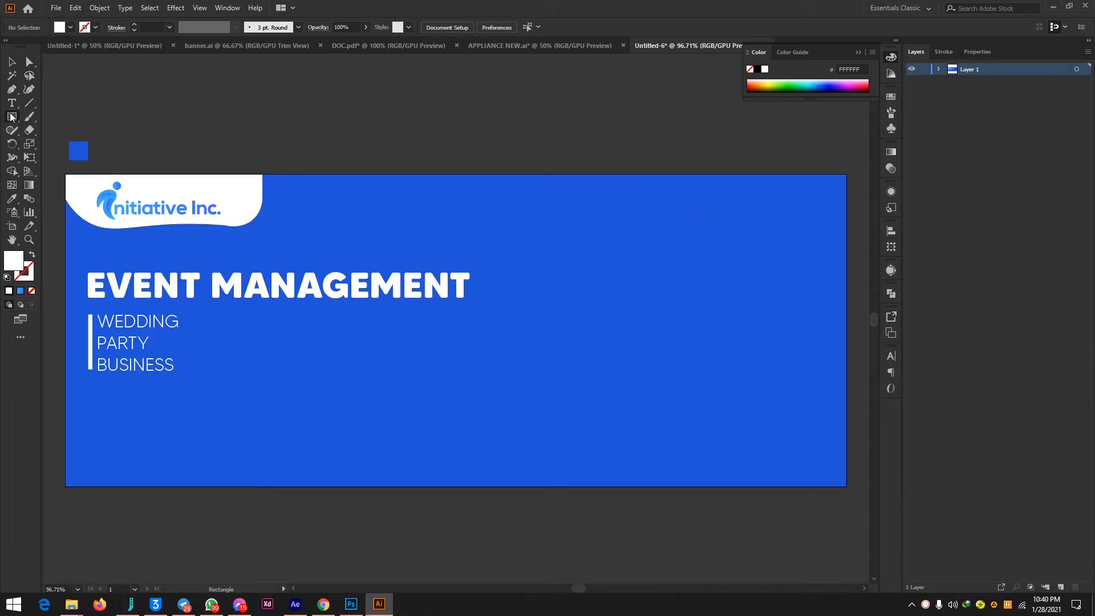
{"action": "left_click_drag", "start_coordinate": [12, 117], "coordinate": [57, 144]}
{"action": "left_click_drag", "start_coordinate": [529, 208], "coordinate": [852, 530]}
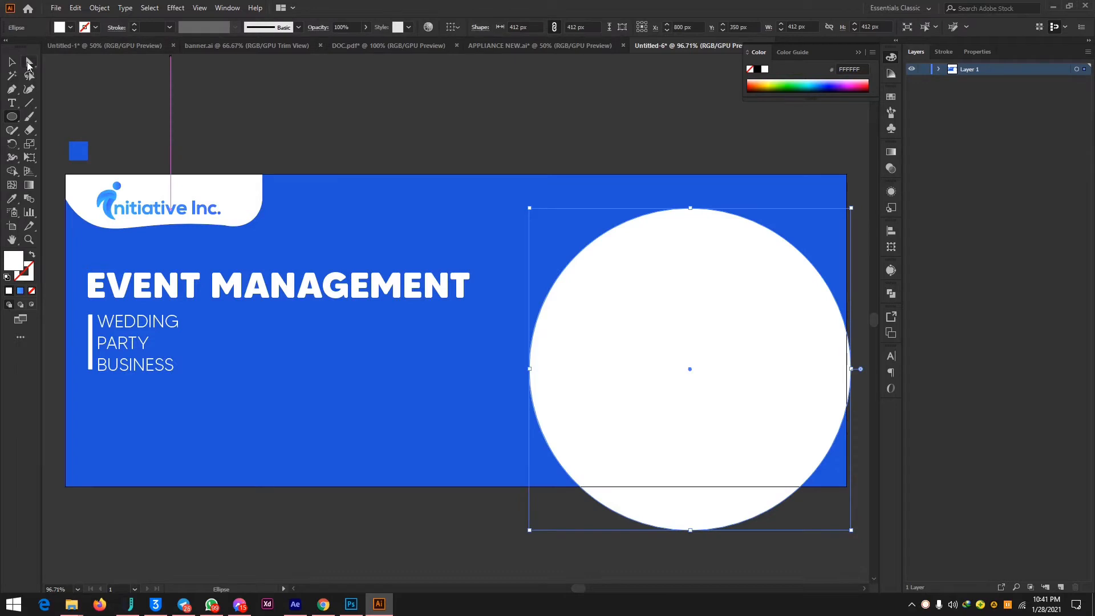
{"action": "left_click", "coordinate": [29, 64]}
{"action": "left_click_drag", "start_coordinate": [655, 352], "coordinate": [640, 318]}
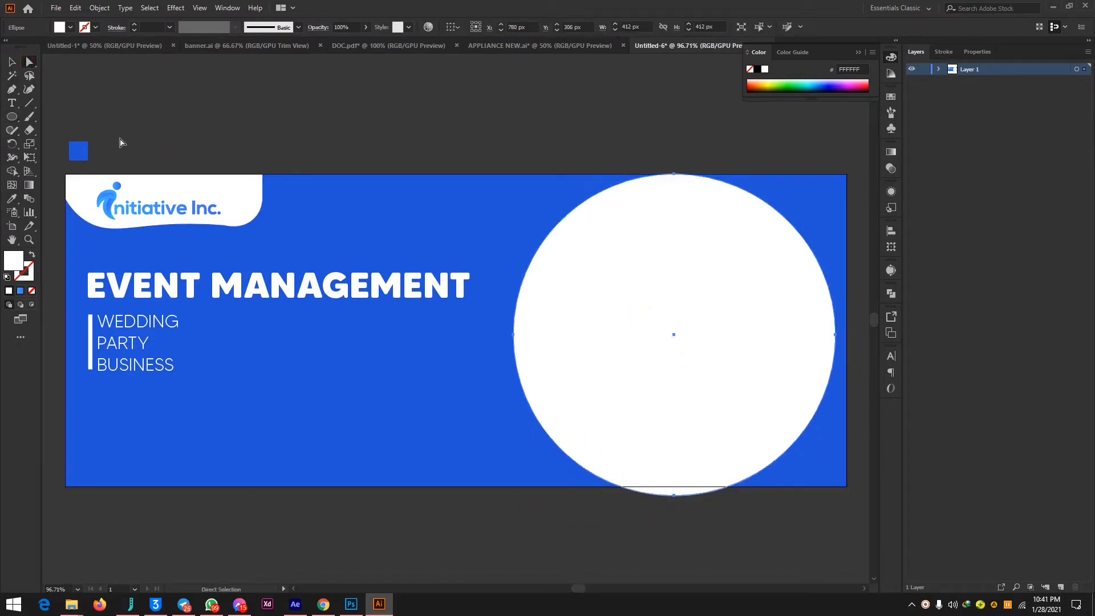
Reshape the white circle with the Curvature tool, adding bulges towards the banner's upper-right and lower-right corners and adjusting its left side.
{"action": "left_click", "coordinate": [27, 88]}
{"action": "left_click_drag", "start_coordinate": [514, 336], "coordinate": [473, 343]}
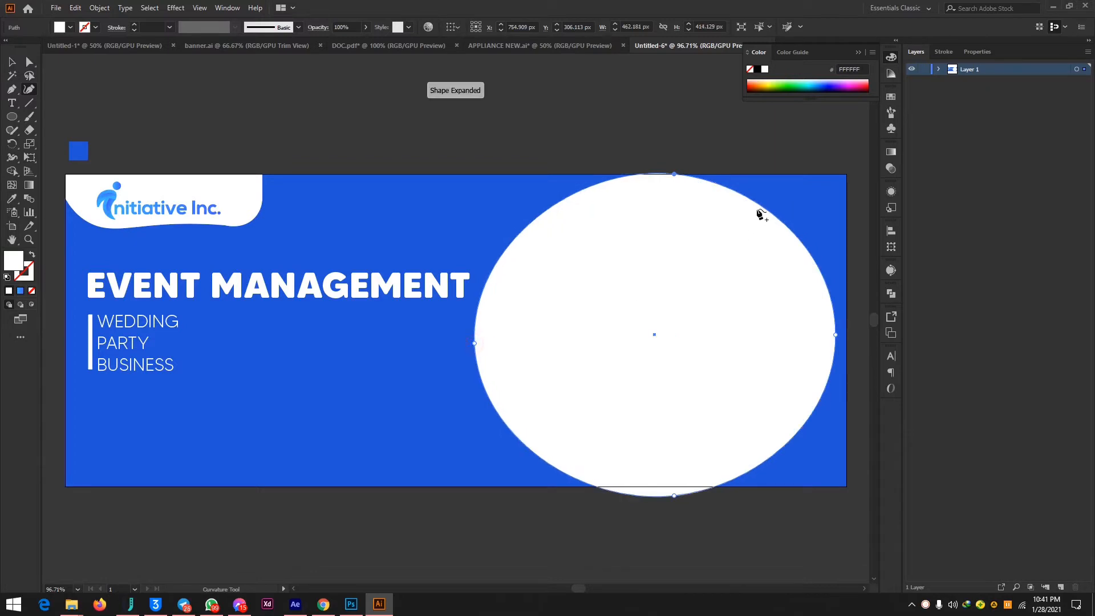
{"action": "left_click_drag", "start_coordinate": [762, 209], "coordinate": [769, 175]}
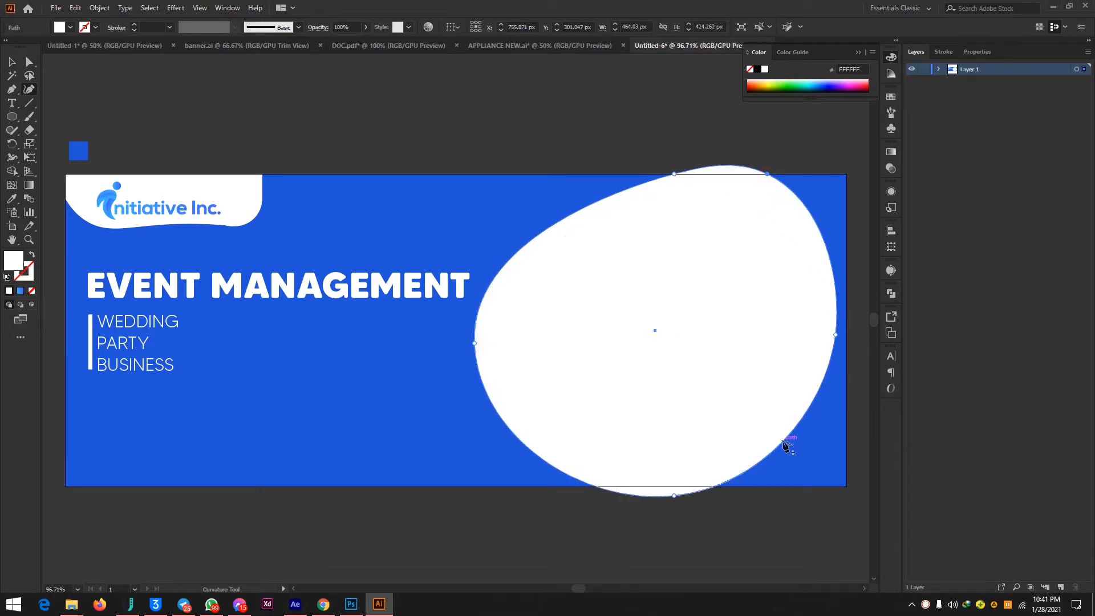
{"action": "left_click_drag", "start_coordinate": [787, 443], "coordinate": [796, 481]}
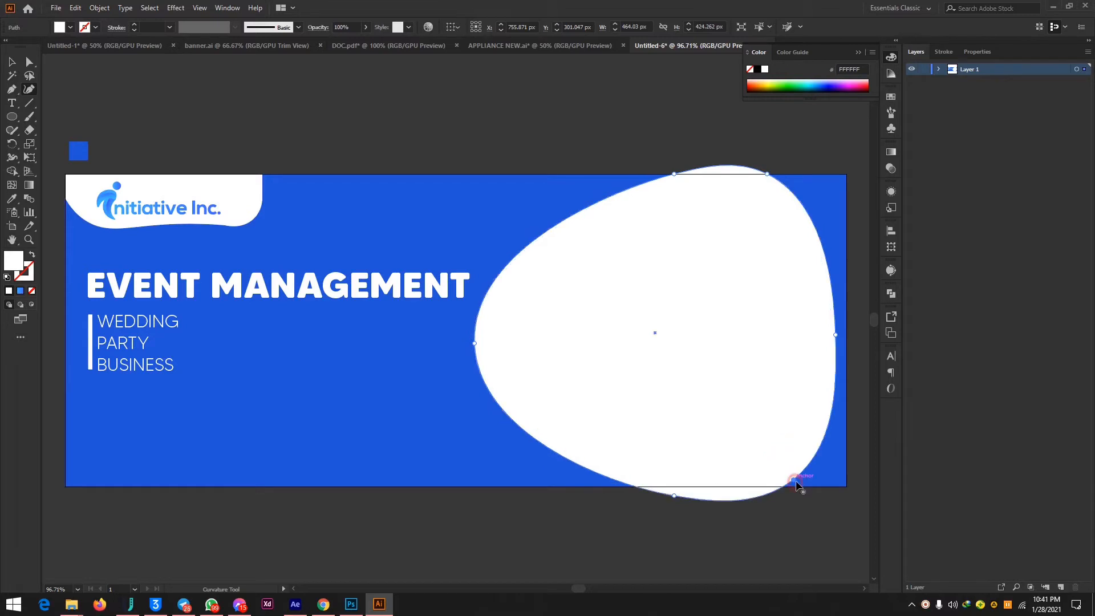
{"action": "left_click_drag", "start_coordinate": [475, 342], "coordinate": [516, 339]}
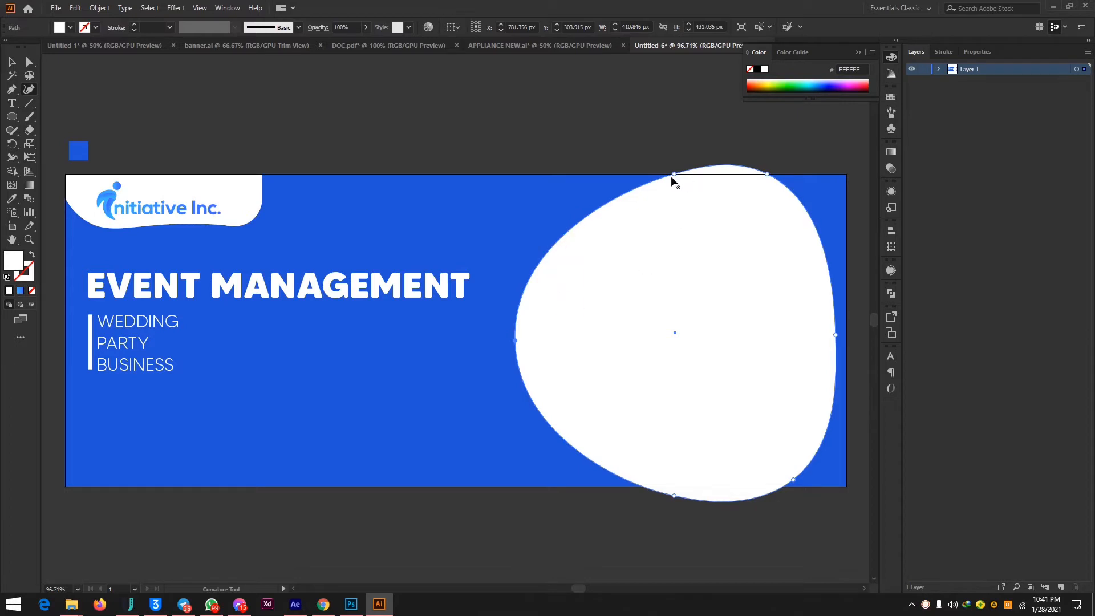
Add and adjust curve points along the white shape's upper-left edge to form a gently wavy contour.
{"action": "left_click_drag", "start_coordinate": [675, 174], "coordinate": [639, 216]}
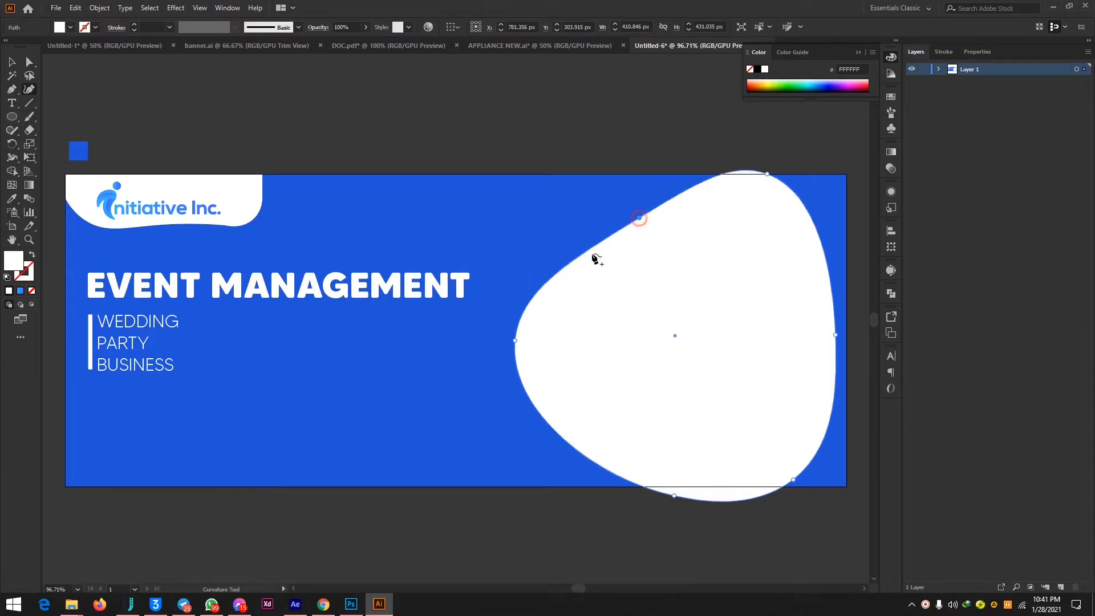
{"action": "left_click", "coordinate": [556, 260]}
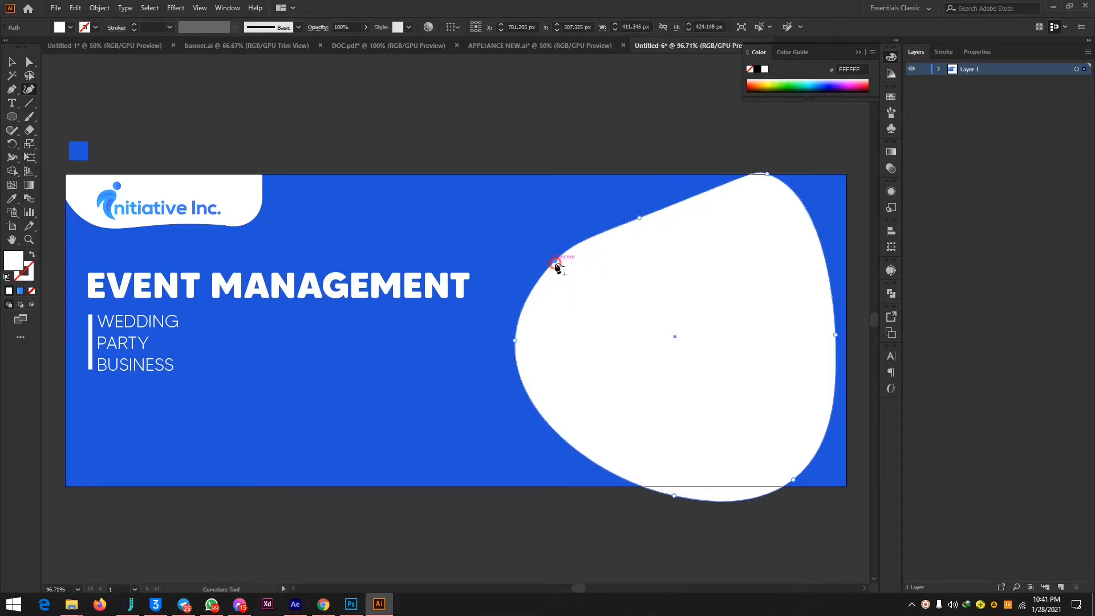
{"action": "left_click_drag", "start_coordinate": [723, 189], "coordinate": [714, 174]}
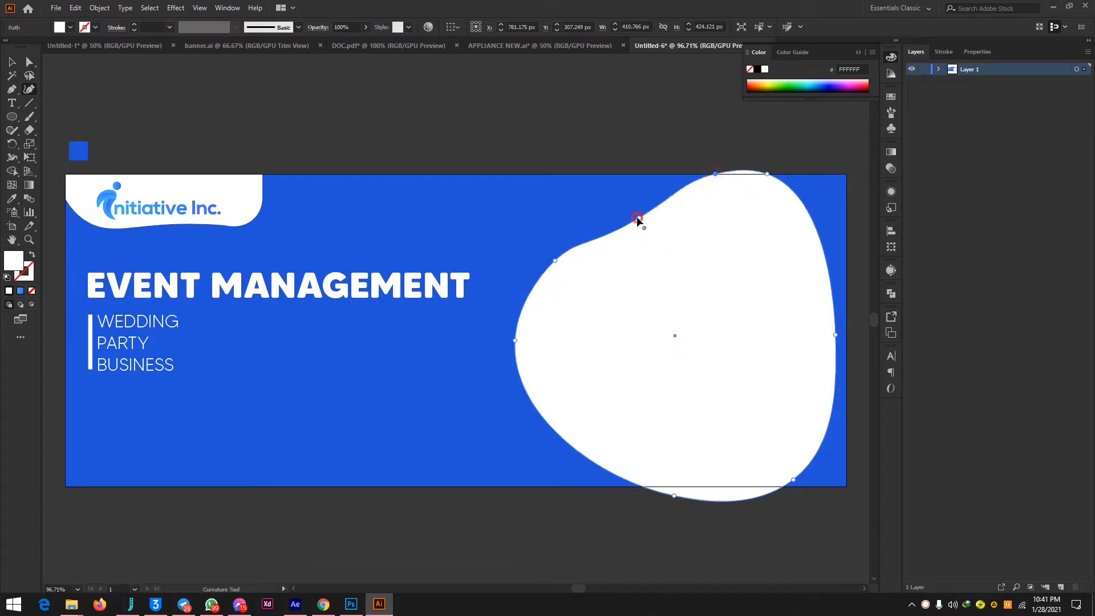
{"action": "left_click_drag", "start_coordinate": [637, 219], "coordinate": [635, 212]}
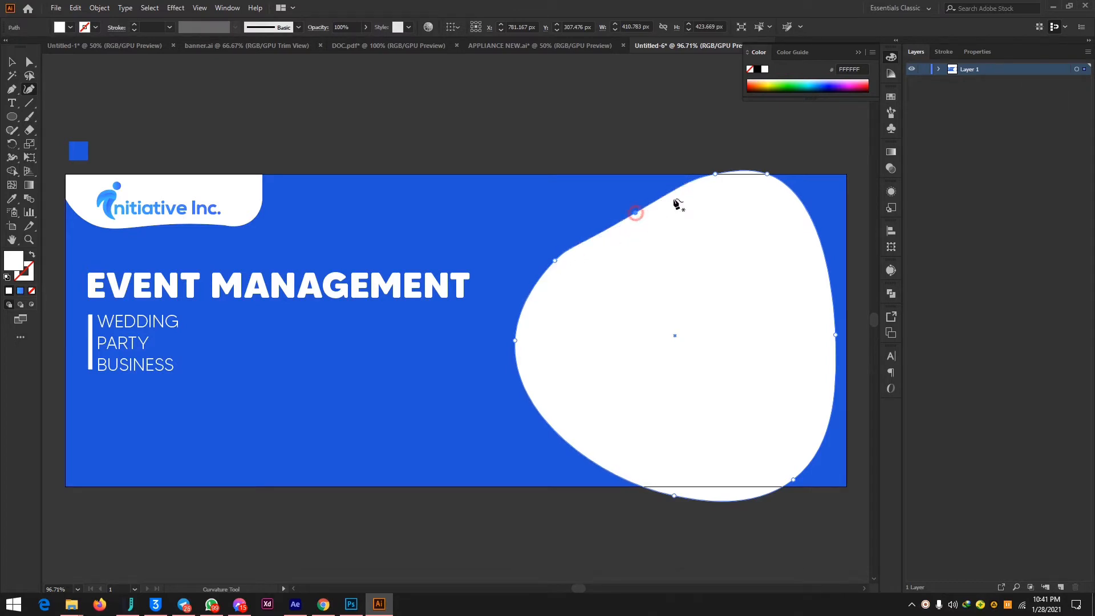
{"action": "left_click_drag", "start_coordinate": [714, 174], "coordinate": [700, 172]}
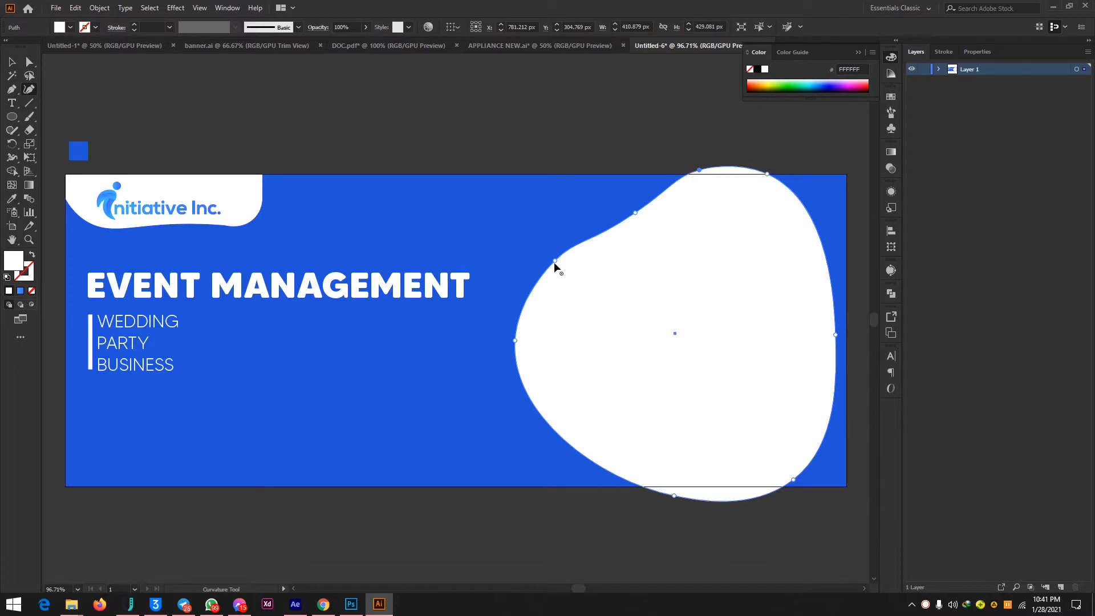
{"action": "left_click_drag", "start_coordinate": [554, 262], "coordinate": [544, 272]}
Rotate the white shape so its wavy edge faces the banner's right side, and shift it slightly up and right.
{"action": "left_click", "coordinate": [11, 61]}
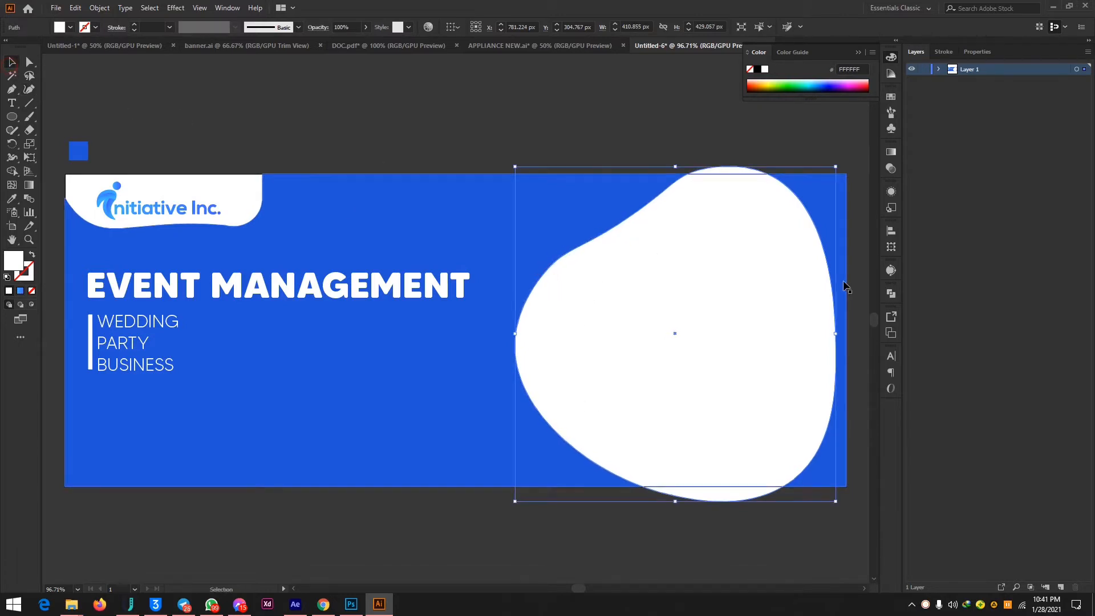
{"action": "left_click", "coordinate": [844, 162]}
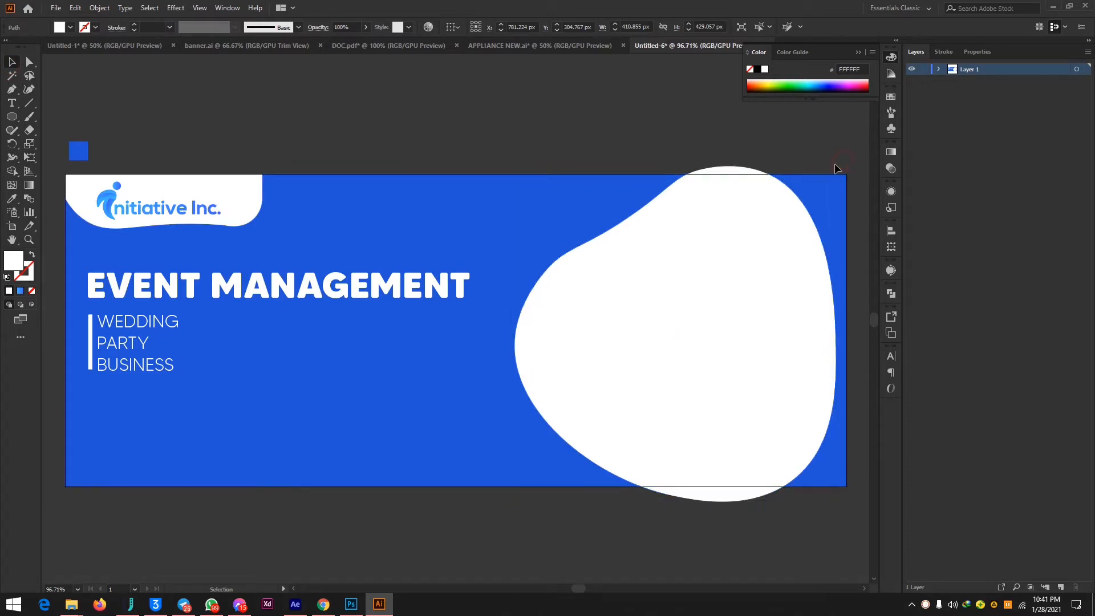
{"action": "left_click", "coordinate": [758, 213]}
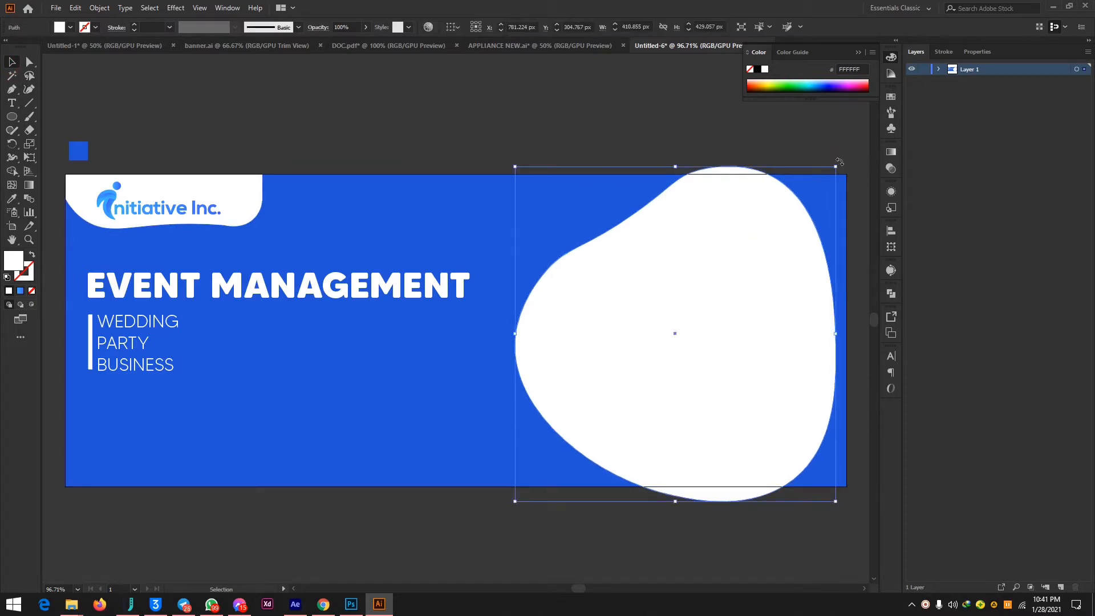
{"action": "left_click_drag", "start_coordinate": [838, 162], "coordinate": [814, 454]}
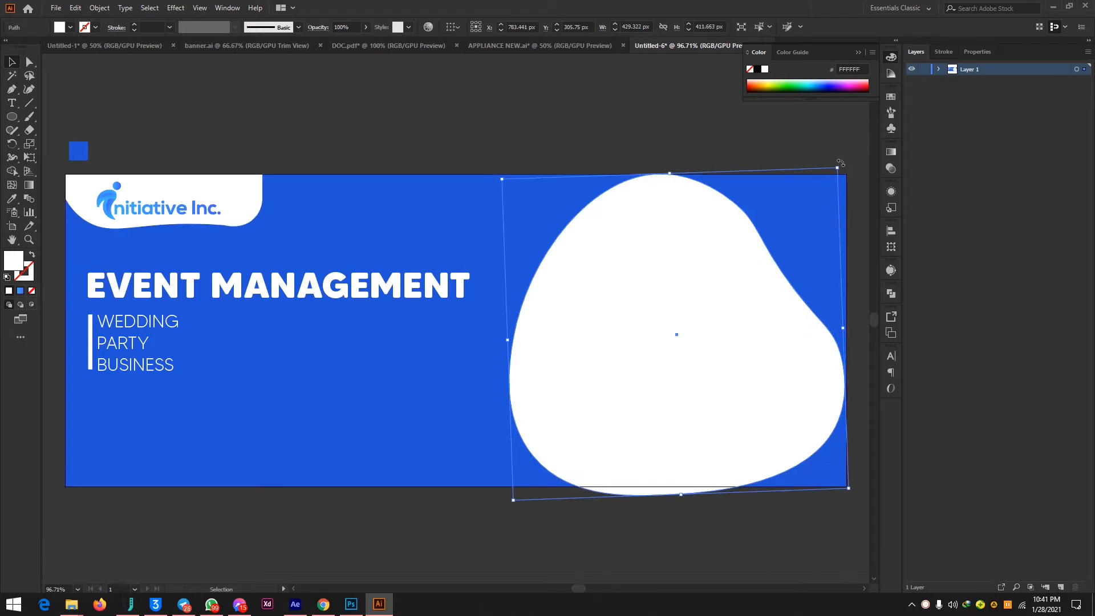
{"action": "left_click_drag", "start_coordinate": [840, 163], "coordinate": [854, 269]}
{"action": "left_click_drag", "start_coordinate": [685, 309], "coordinate": [721, 291]}
{"action": "left_click", "coordinate": [714, 112]}
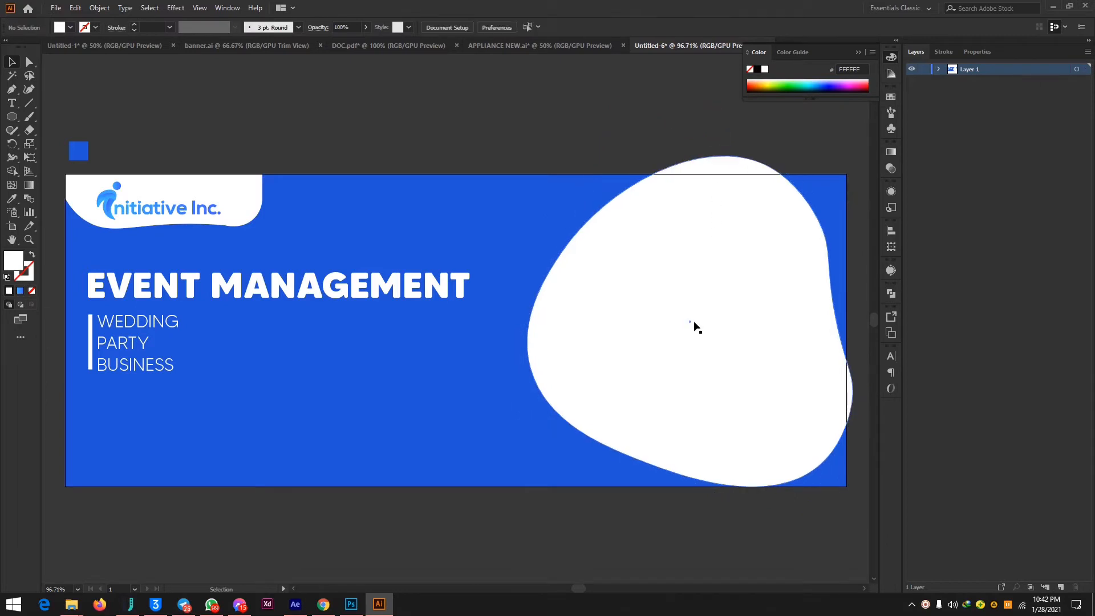
Refine the white shape's rotation and position so it slightly overlaps the banner's top and right edges.
{"action": "left_click_drag", "start_coordinate": [688, 336], "coordinate": [679, 327]}
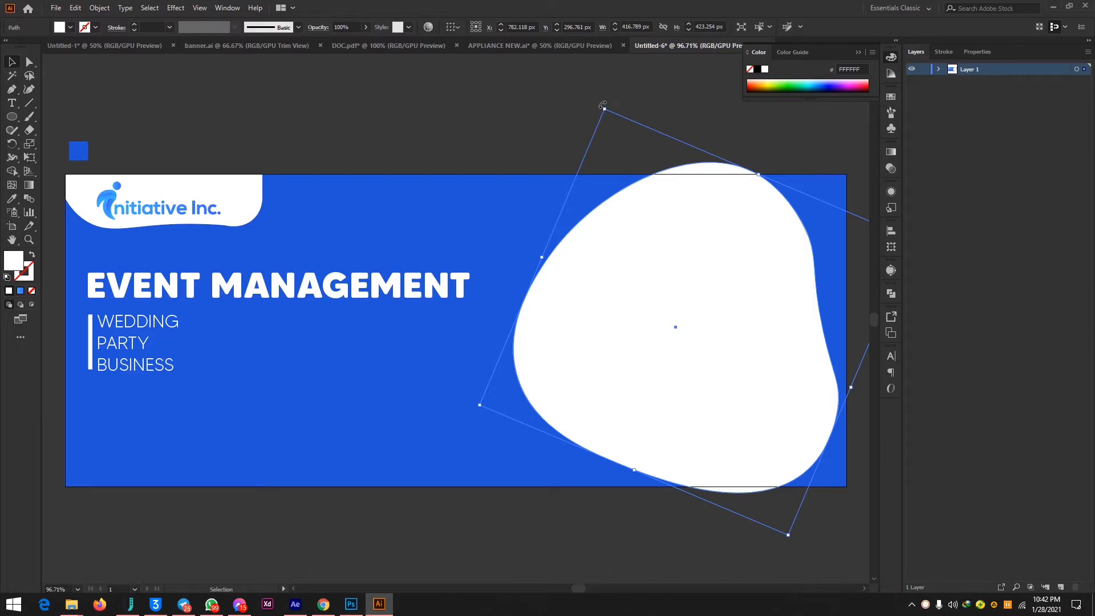
{"action": "left_click_drag", "start_coordinate": [603, 106], "coordinate": [661, 93]}
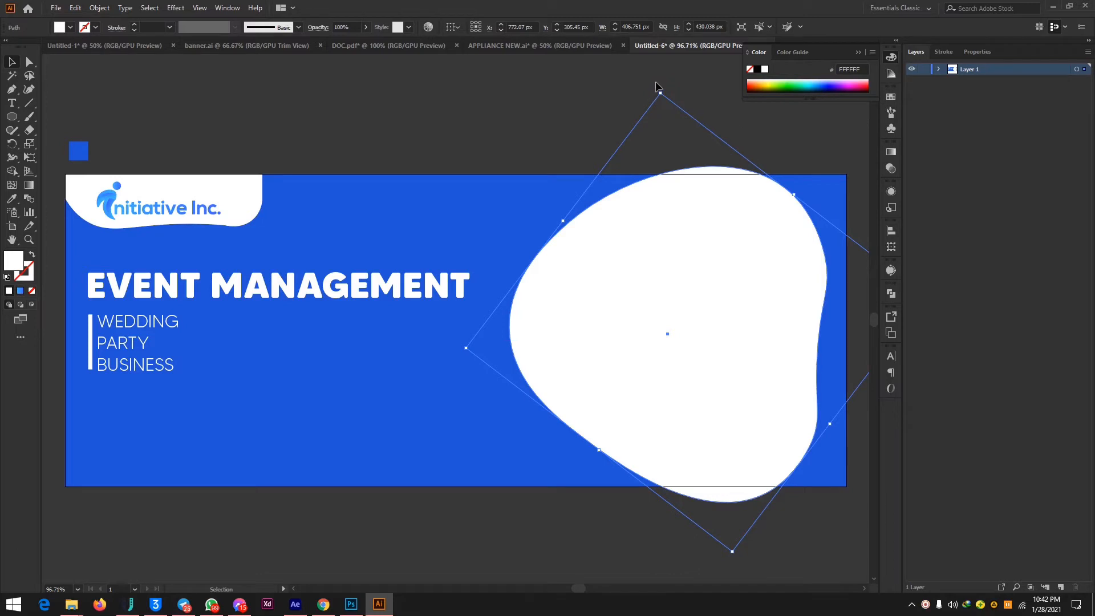
{"action": "left_click_drag", "start_coordinate": [657, 89], "coordinate": [699, 104]}
{"action": "left_click_drag", "start_coordinate": [667, 289], "coordinate": [689, 275]}
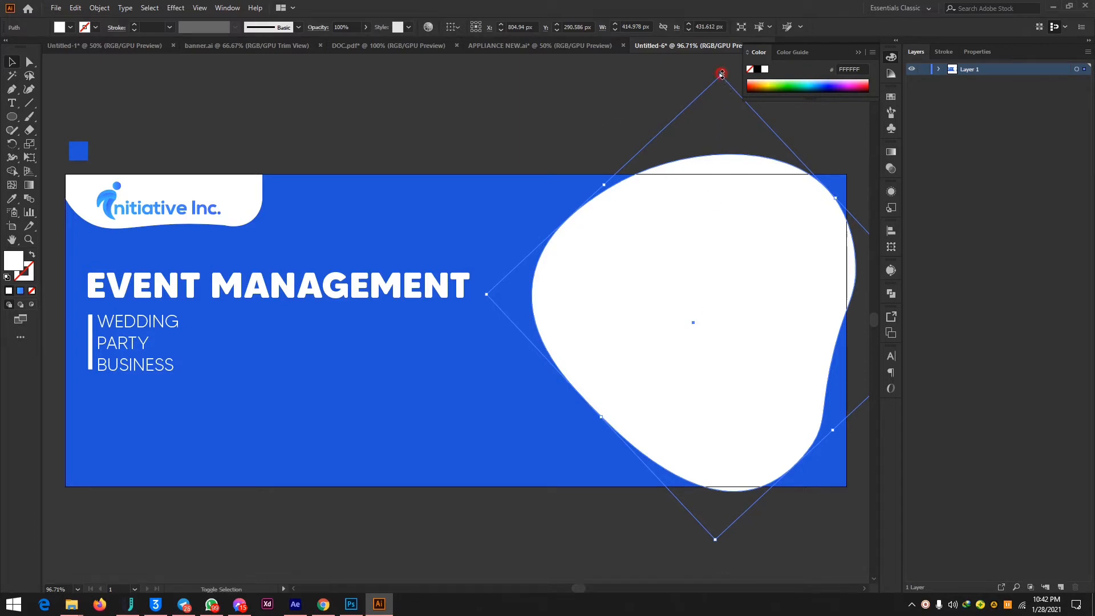
{"action": "left_click_drag", "start_coordinate": [721, 74], "coordinate": [720, 83]}
{"action": "left_click_drag", "start_coordinate": [747, 264], "coordinate": [746, 260]}
{"action": "left_click", "coordinate": [581, 134]}
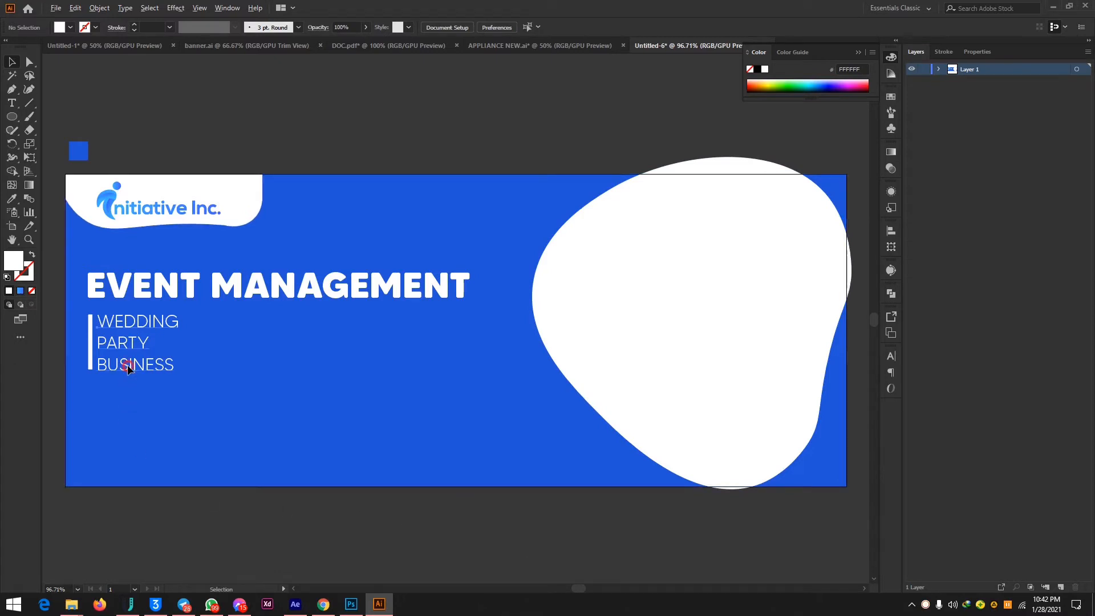
{"action": "left_click_drag", "start_coordinate": [128, 364], "coordinate": [152, 454]}
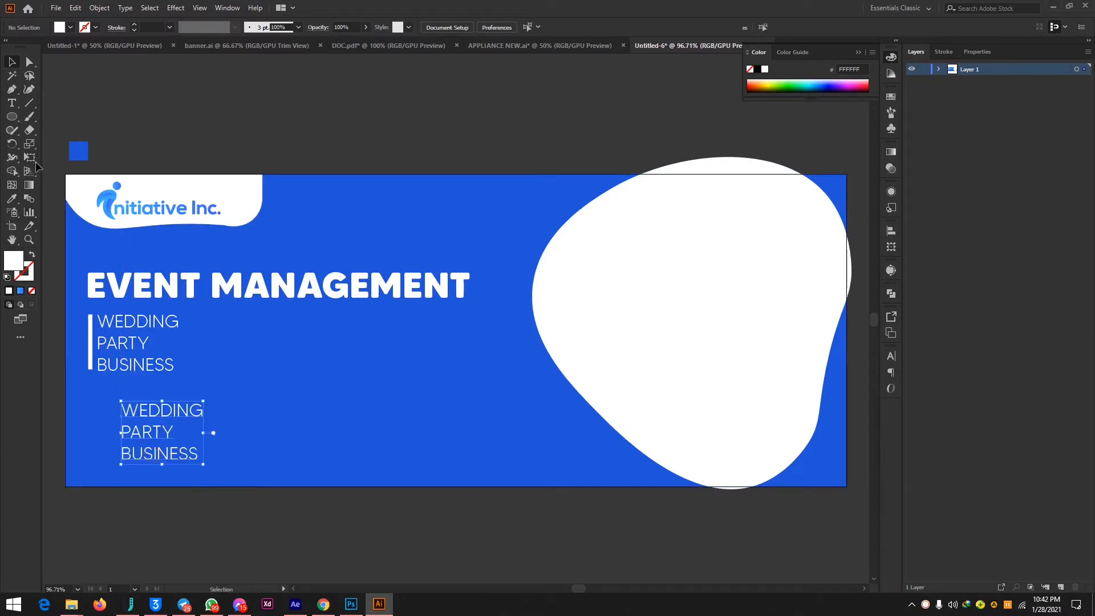
{"action": "left_click", "coordinate": [12, 102]}
{"action": "left_click", "coordinate": [151, 432]}
{"action": "key", "text": "ctrl+a"}
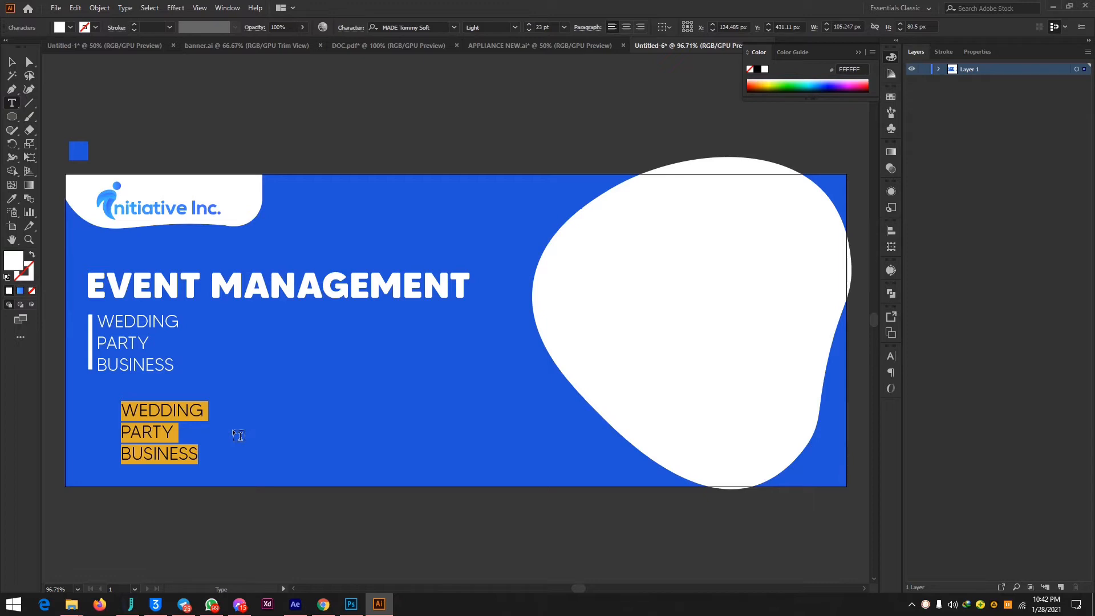
{"action": "type", "text": "@"}
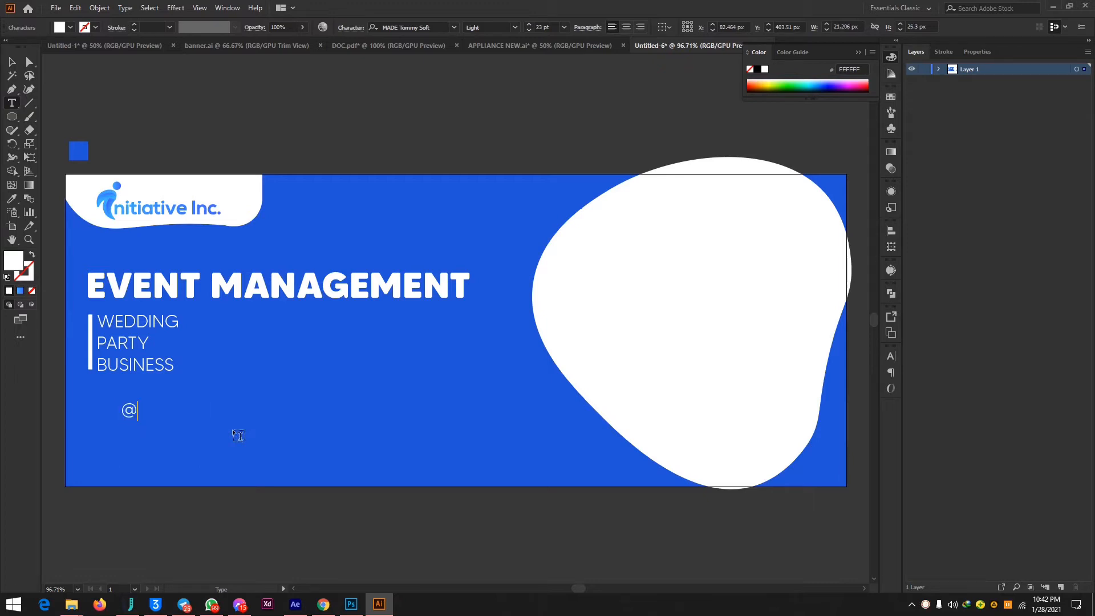
{"action": "type", "text": "initiativinc"}
{"action": "left_click", "coordinate": [31, 61]}
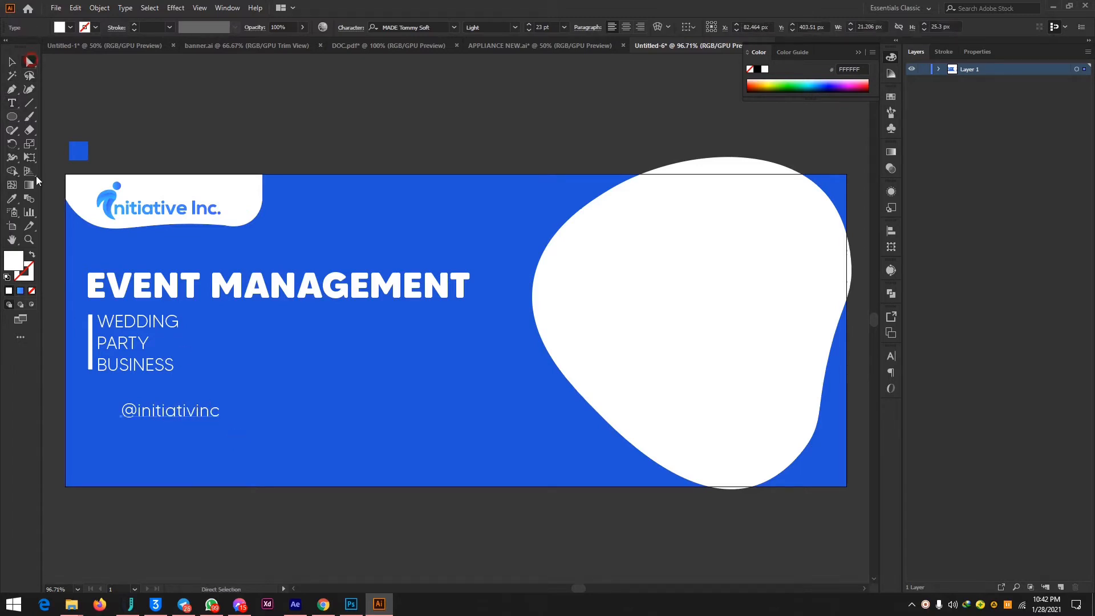
{"action": "left_click_drag", "start_coordinate": [156, 409], "coordinate": [195, 451]}
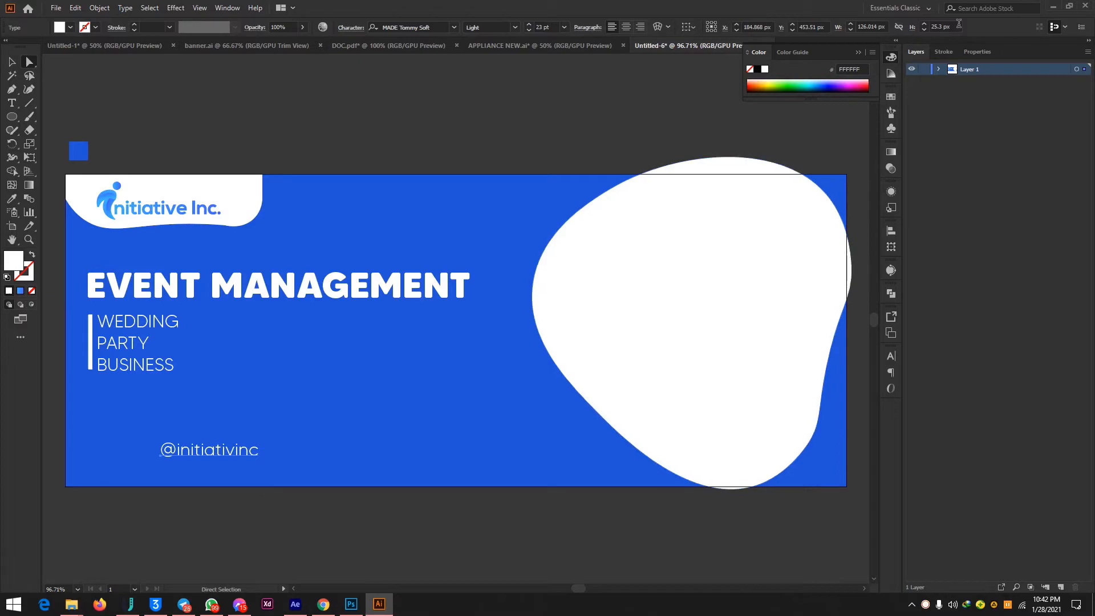
Switch to the desktop, open the CREDITS folder and load COLOUR PALATE.ai into Illustrator.
{"action": "left_click", "coordinate": [1053, 6]}
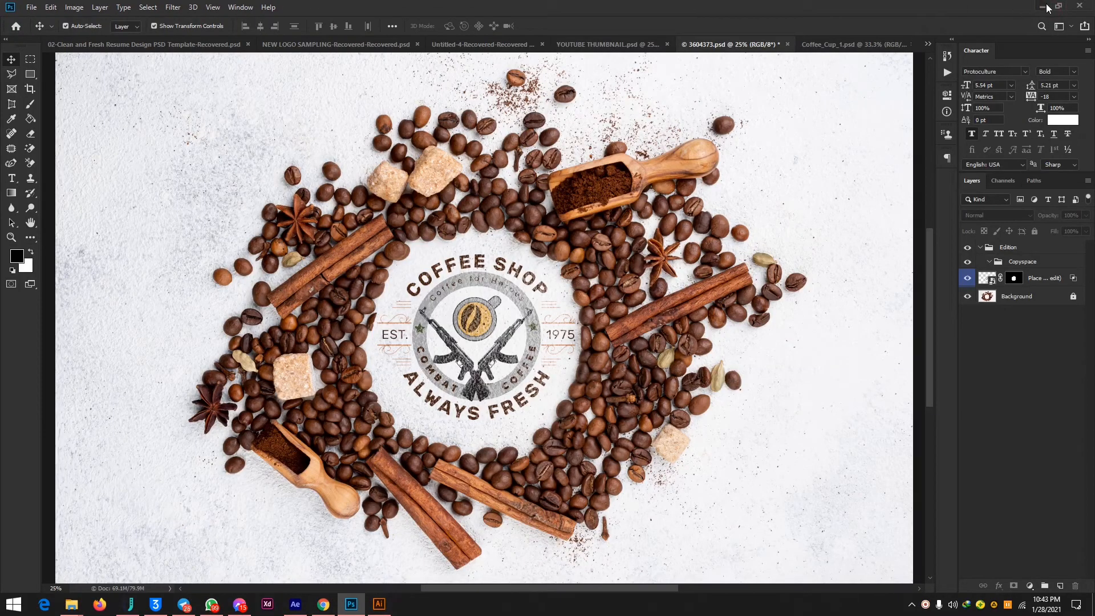
{"action": "left_click", "coordinate": [1047, 7]}
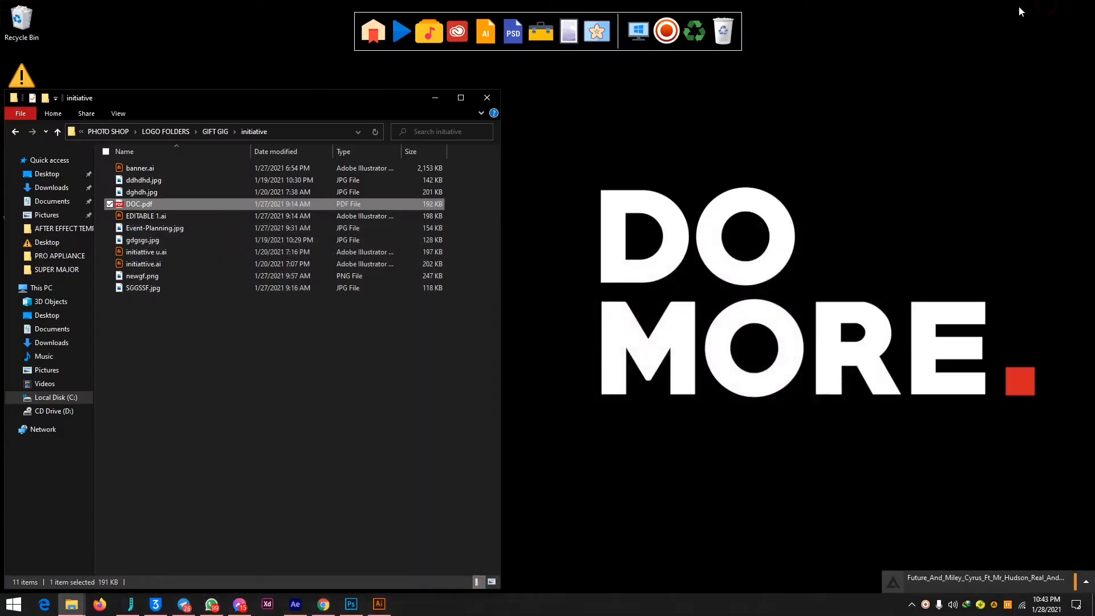
{"action": "left_click", "coordinate": [631, 49]}
{"action": "left_click", "coordinate": [487, 98]}
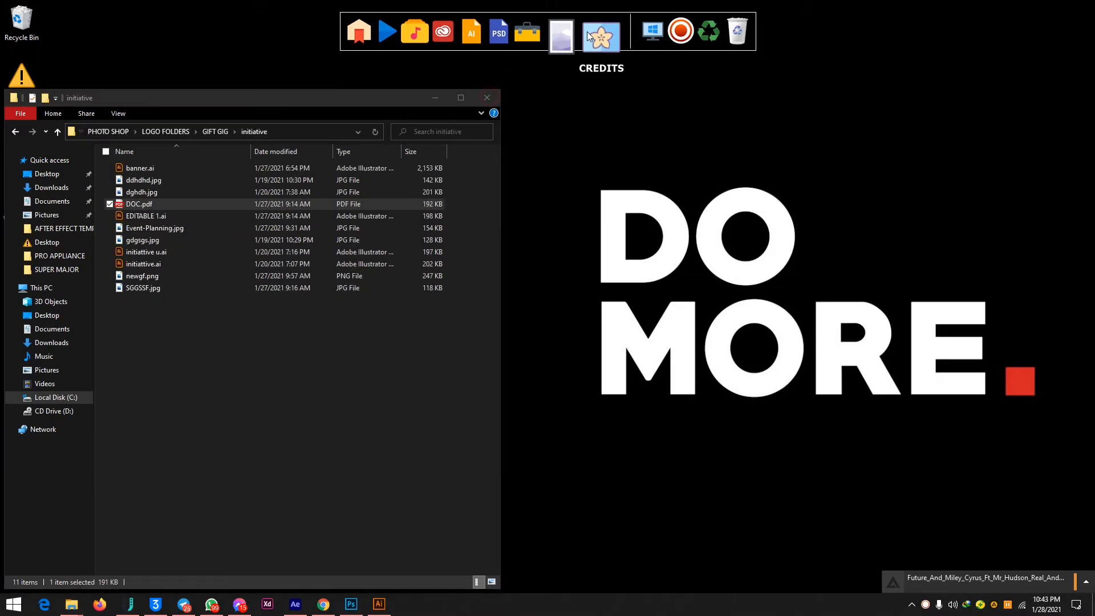
{"action": "left_click", "coordinate": [595, 34]}
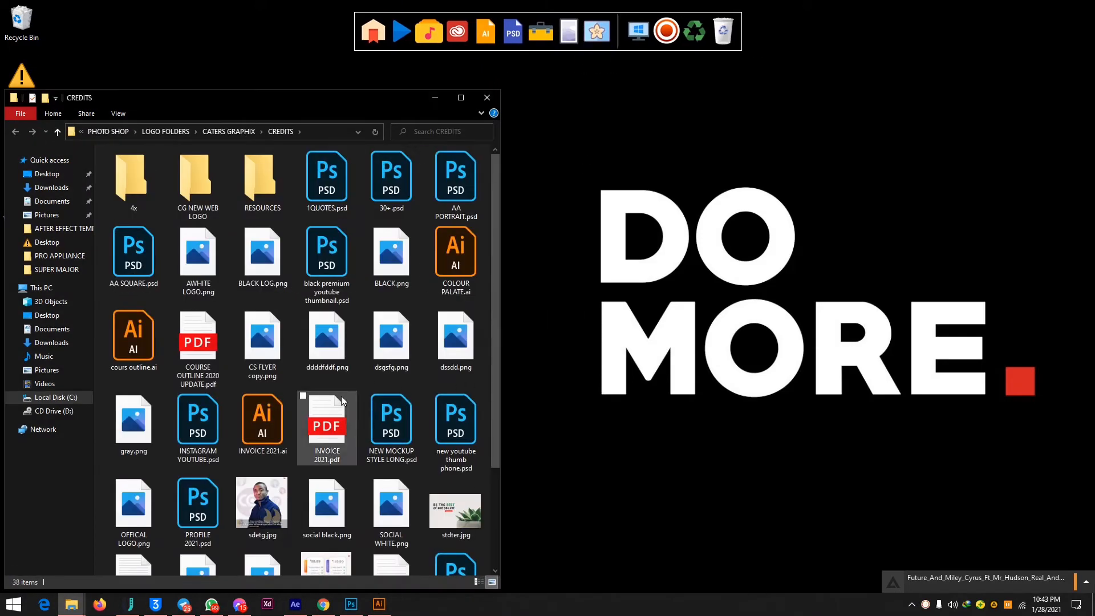
{"action": "left_click", "coordinate": [466, 251]}
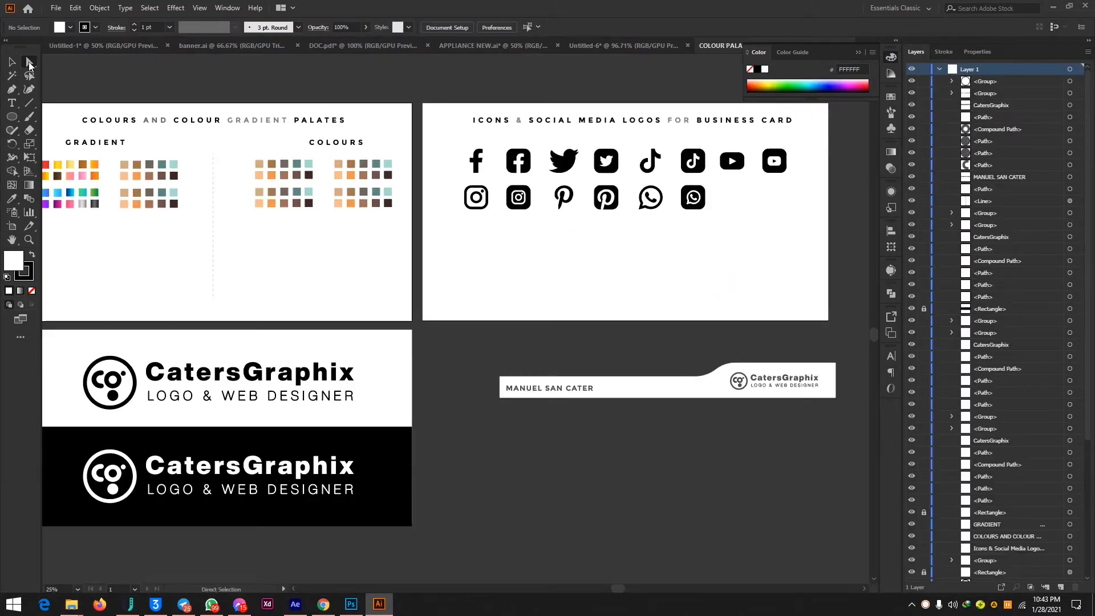
Bring the plain Facebook, Instagram and Twitter icons from the COLOUR PALATE document into the banner's lower-left area.
{"action": "left_click_drag", "start_coordinate": [450, 139], "coordinate": [496, 218]}
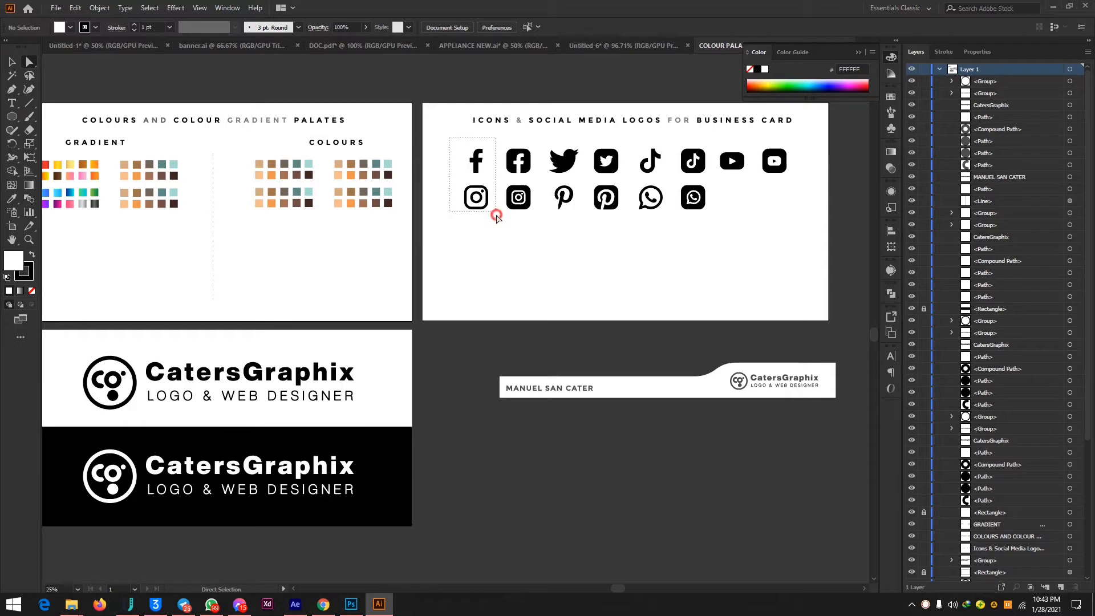
{"action": "left_click", "coordinate": [570, 161], "text": "shift"}
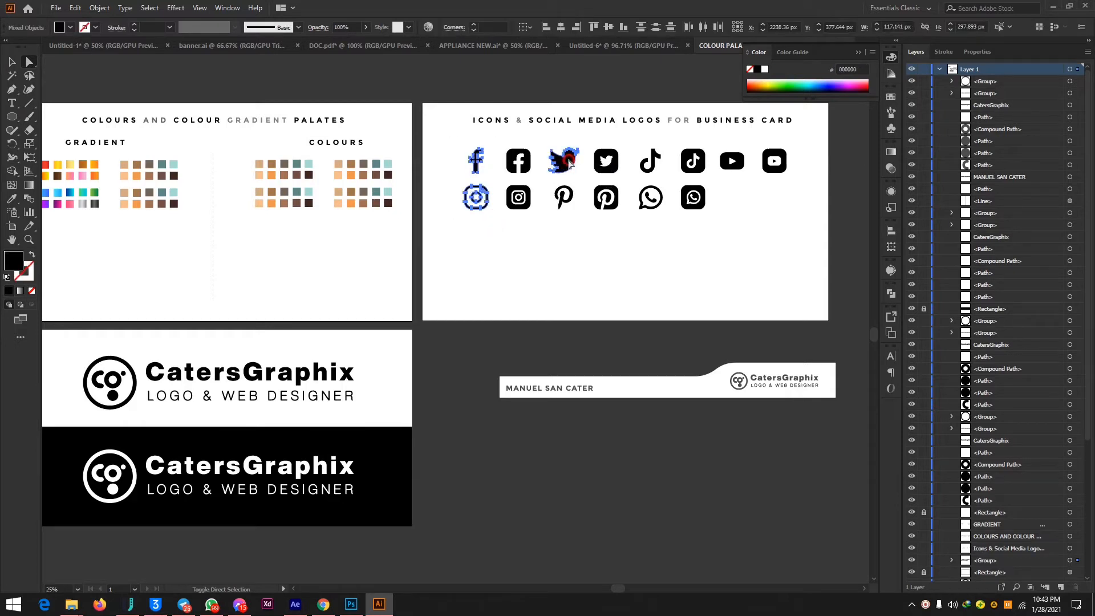
{"action": "left_click_drag", "start_coordinate": [576, 160], "coordinate": [604, 45]}
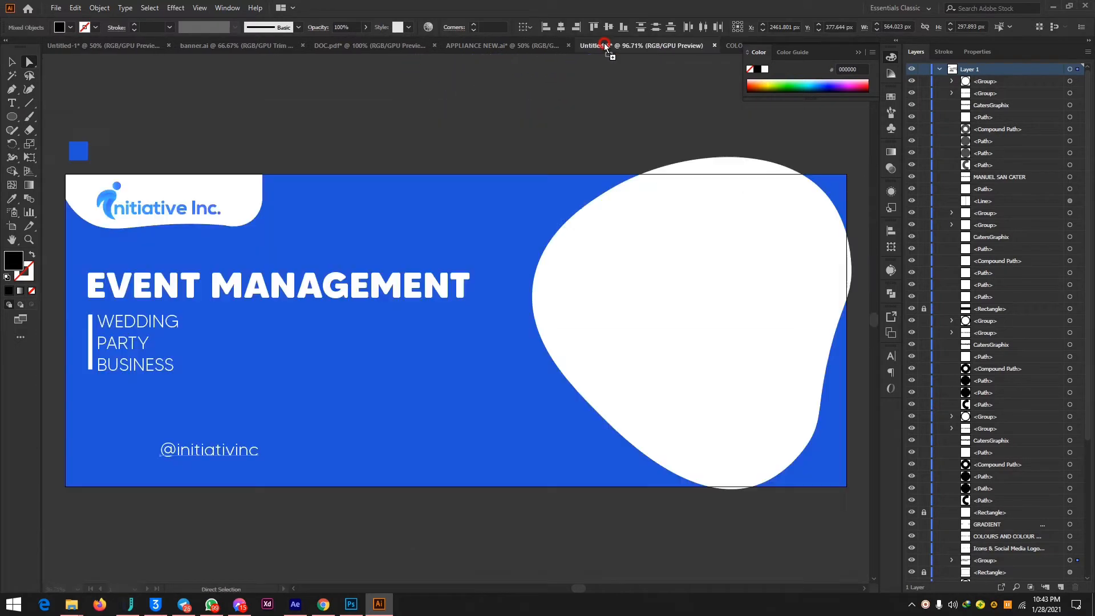
{"action": "left_click_drag", "start_coordinate": [468, 394], "coordinate": [468, 394]}
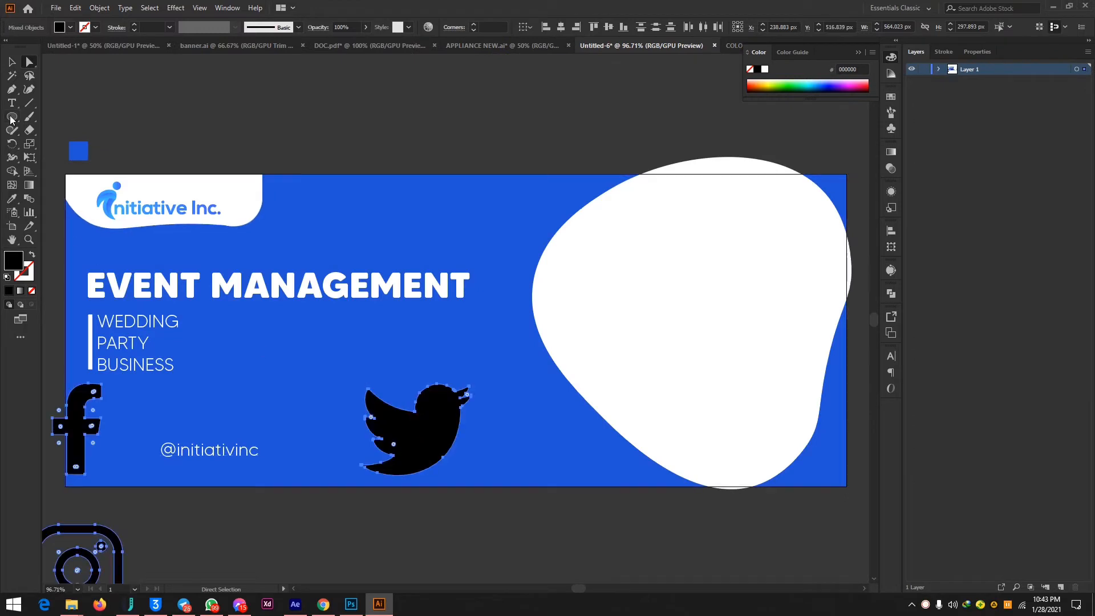
Scale the three social icons down to about 132 × 70 px overall, place them just below the banner and fill them white.
{"action": "left_click", "coordinate": [12, 63]}
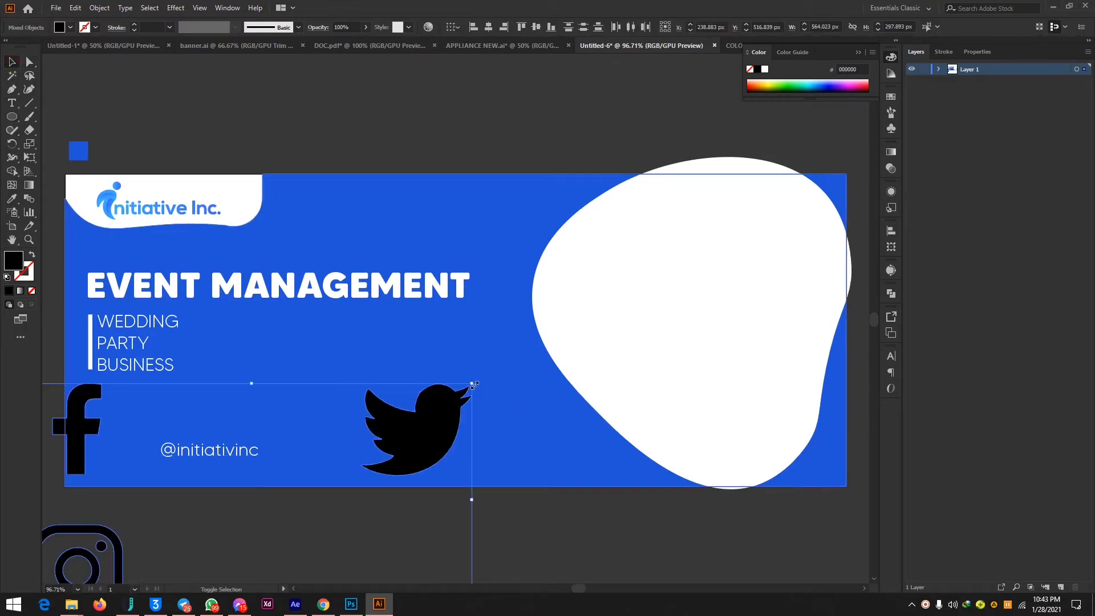
{"action": "left_click_drag", "start_coordinate": [471, 384], "coordinate": [302, 527]}
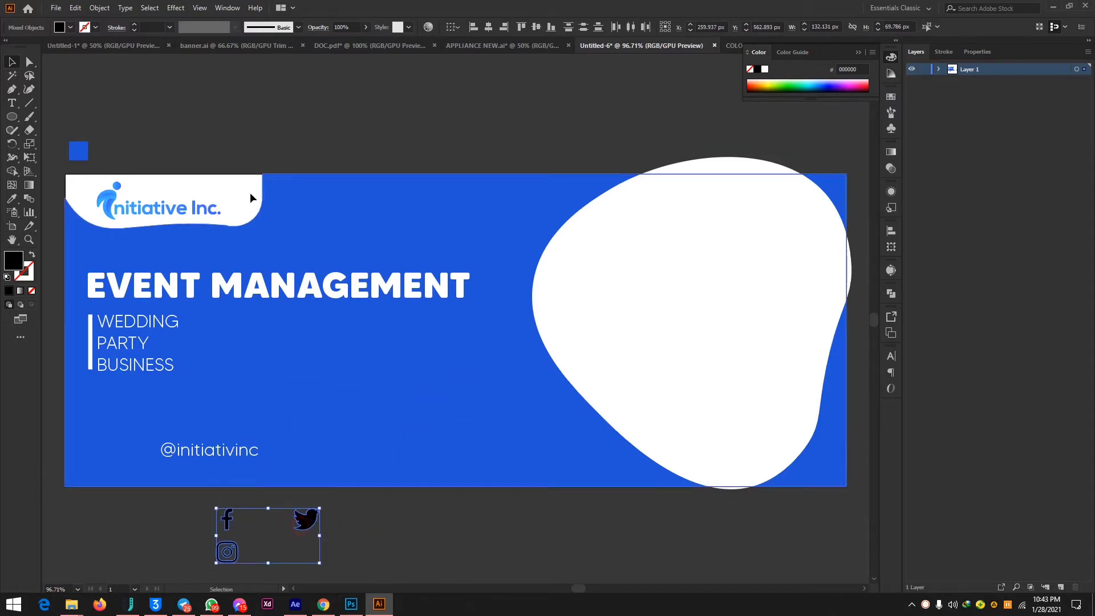
{"action": "left_click", "coordinate": [70, 28]}
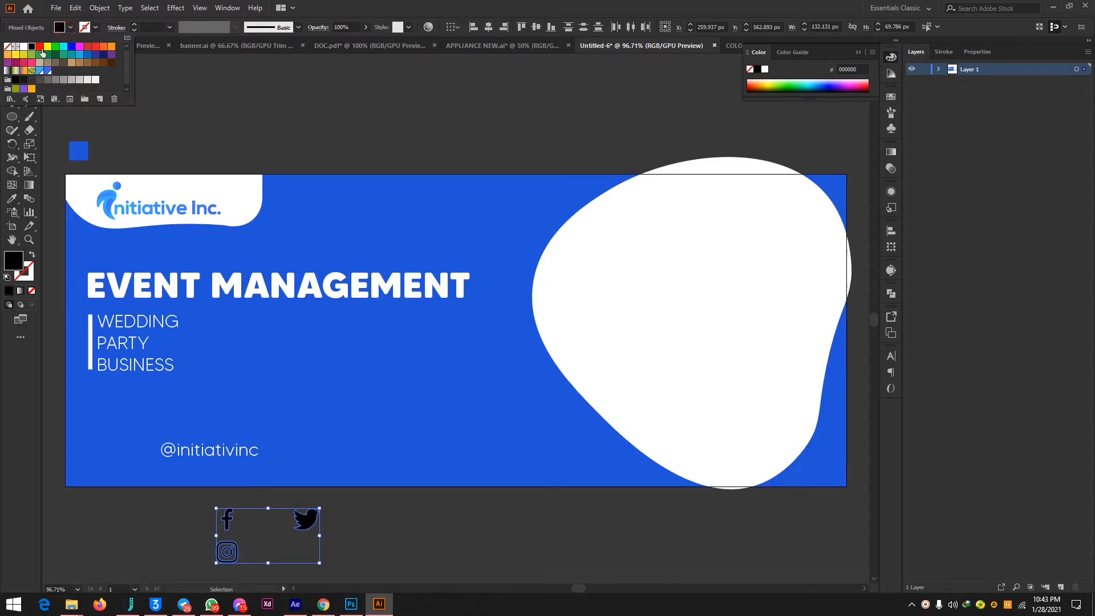
{"action": "left_click", "coordinate": [24, 48]}
{"action": "left_click", "coordinate": [431, 526]}
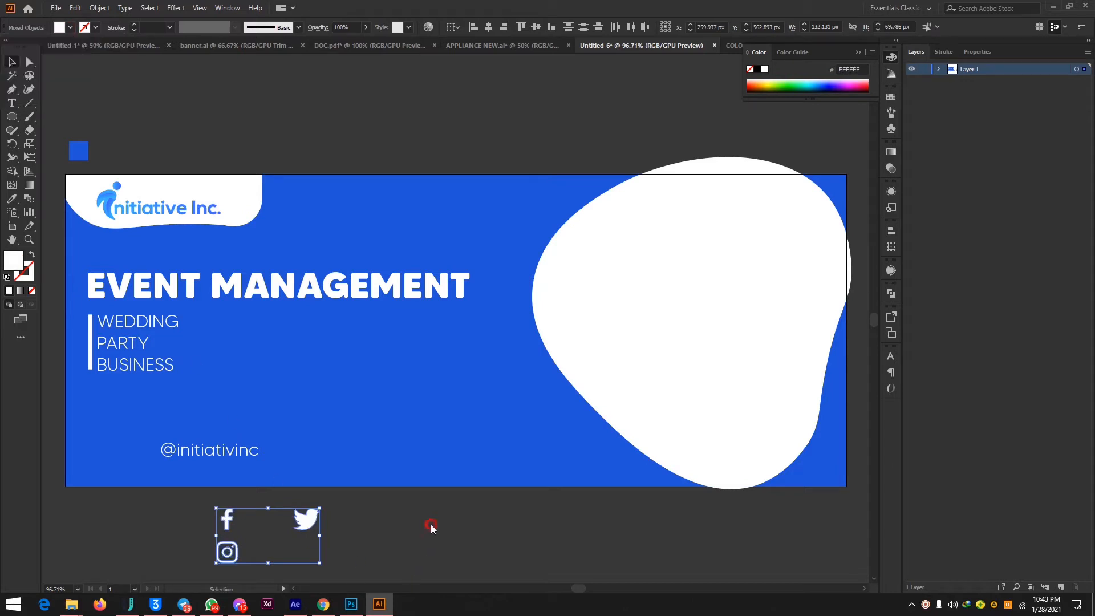
Arrange the Facebook, Instagram and Twitter icons in one evenly spaced horizontal row in that order.
{"action": "key", "text": "ctrl+equal"}
{"action": "key", "text": "ctrl+equal"}
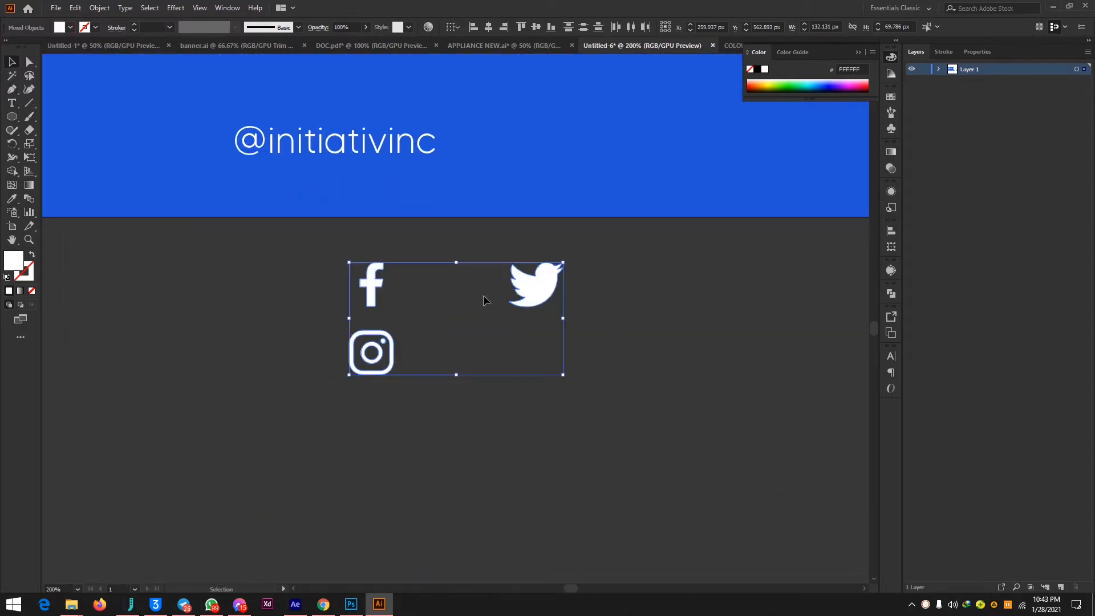
{"action": "left_click", "coordinate": [638, 356]}
{"action": "left_click_drag", "start_coordinate": [341, 323], "coordinate": [442, 406]}
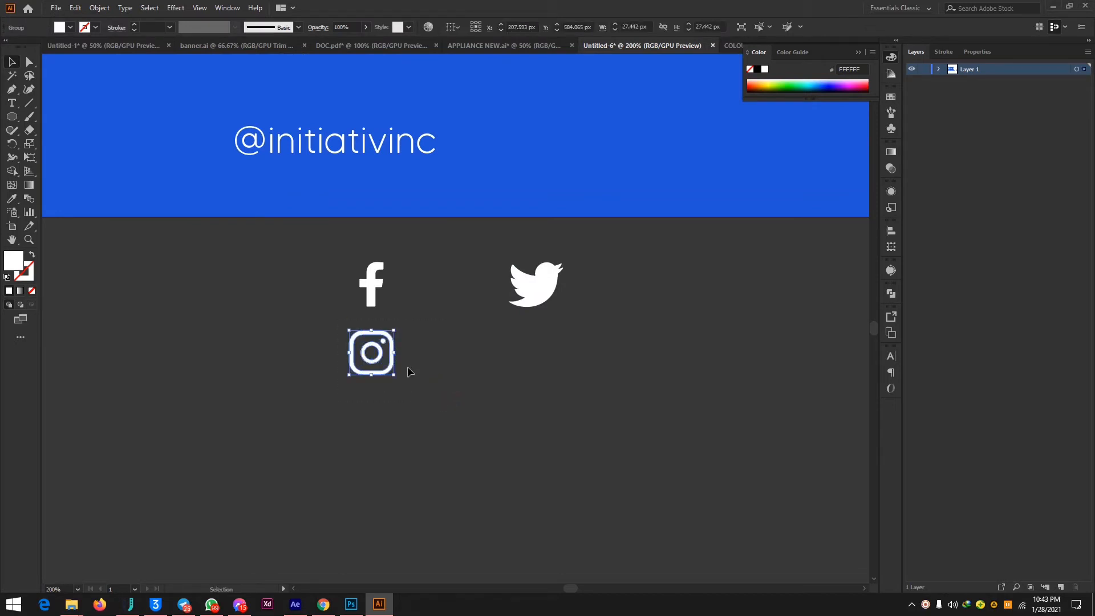
{"action": "left_click_drag", "start_coordinate": [378, 353], "coordinate": [435, 286]}
{"action": "left_click_drag", "start_coordinate": [515, 293], "coordinate": [478, 293]}
{"action": "left_click_drag", "start_coordinate": [300, 252], "coordinate": [616, 380]}
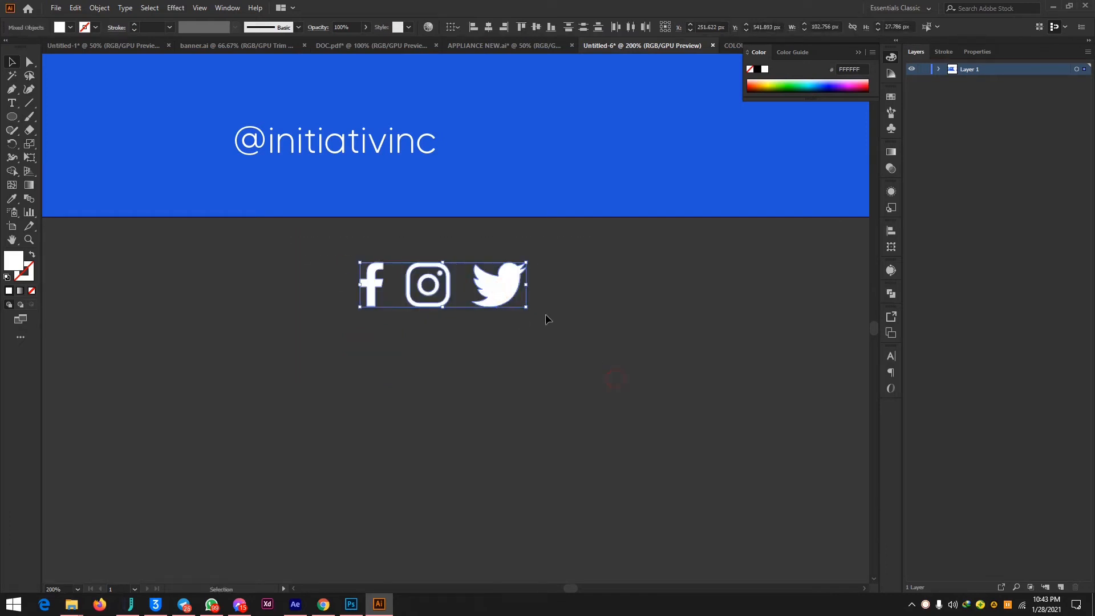
{"action": "left_click_drag", "start_coordinate": [493, 294], "coordinate": [187, 148]}
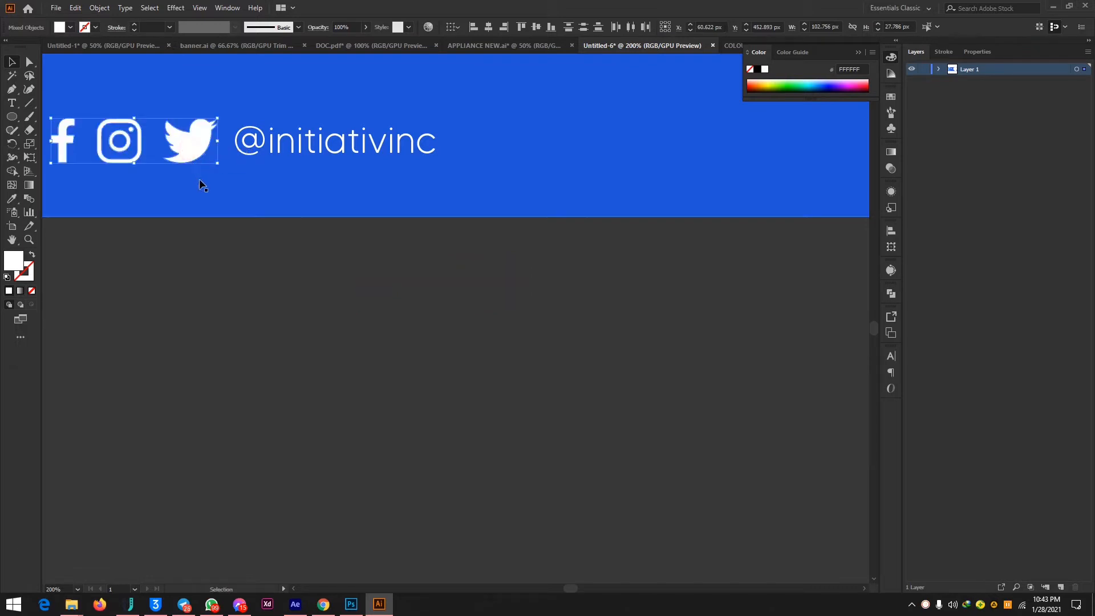
{"action": "key", "text": "a"}
{"action": "key", "text": "ctrl+minus"}
{"action": "key", "text": "ctrl+minus"}
{"action": "key", "text": "ctrl+minus"}
{"action": "key", "text": "ctrl+minus"}
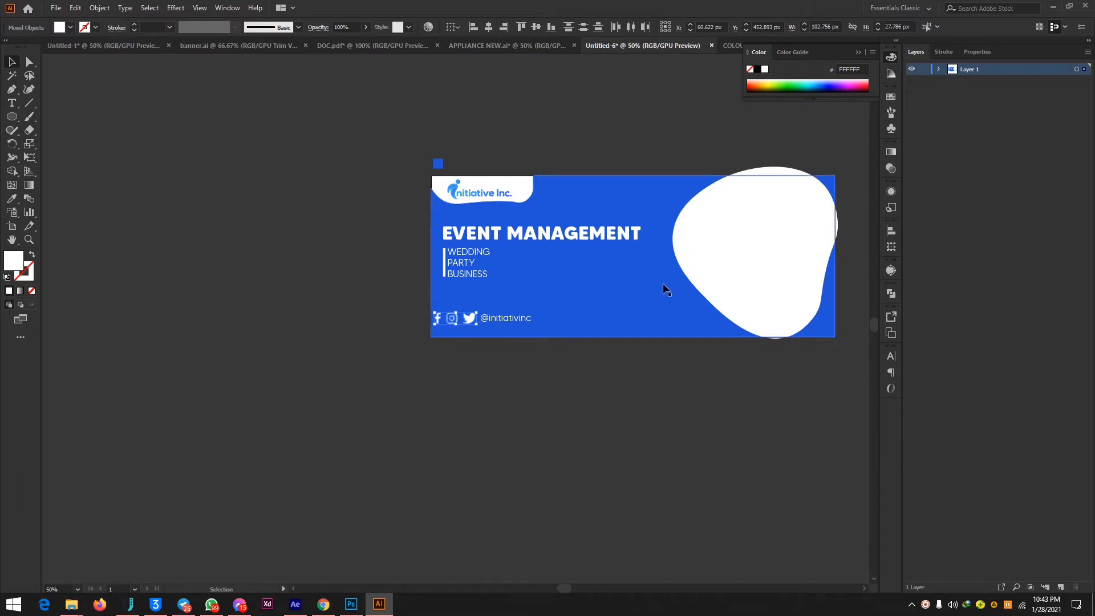
{"action": "left_click", "coordinate": [682, 307]}
{"action": "key", "text": "ctrl+shift+a"}
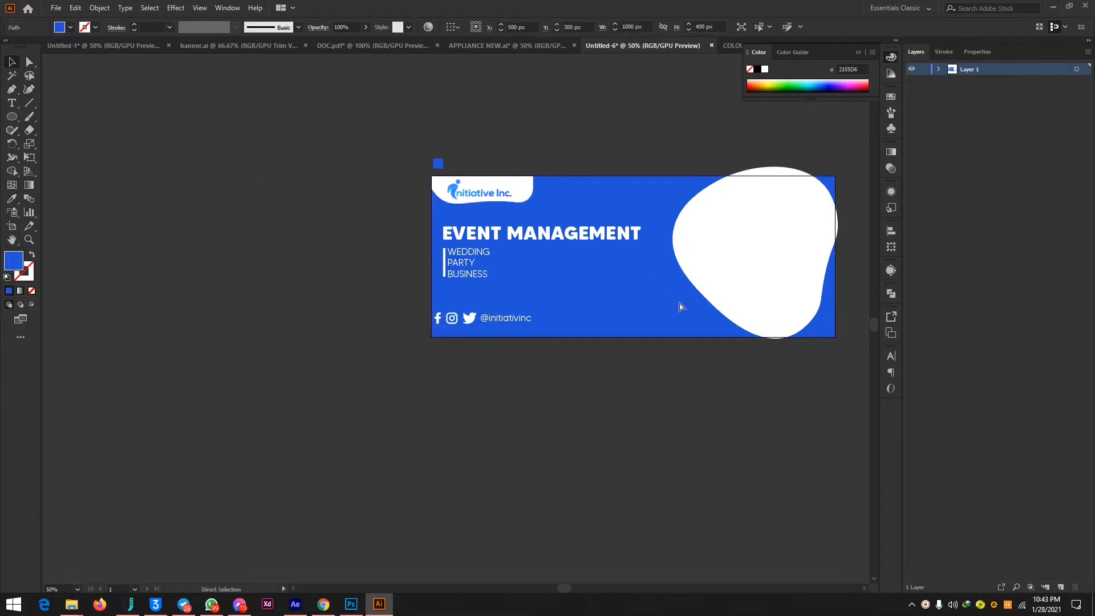
{"action": "left_click_drag", "start_coordinate": [436, 302], "coordinate": [549, 336]}
{"action": "mouse_move", "coordinate": [433, 313]}
{"action": "left_mouse_down"}
{"action": "mouse_move", "coordinate": [454, 320]}
{"action": "mouse_move", "coordinate": [445, 316]}
{"action": "left_mouse_up"}
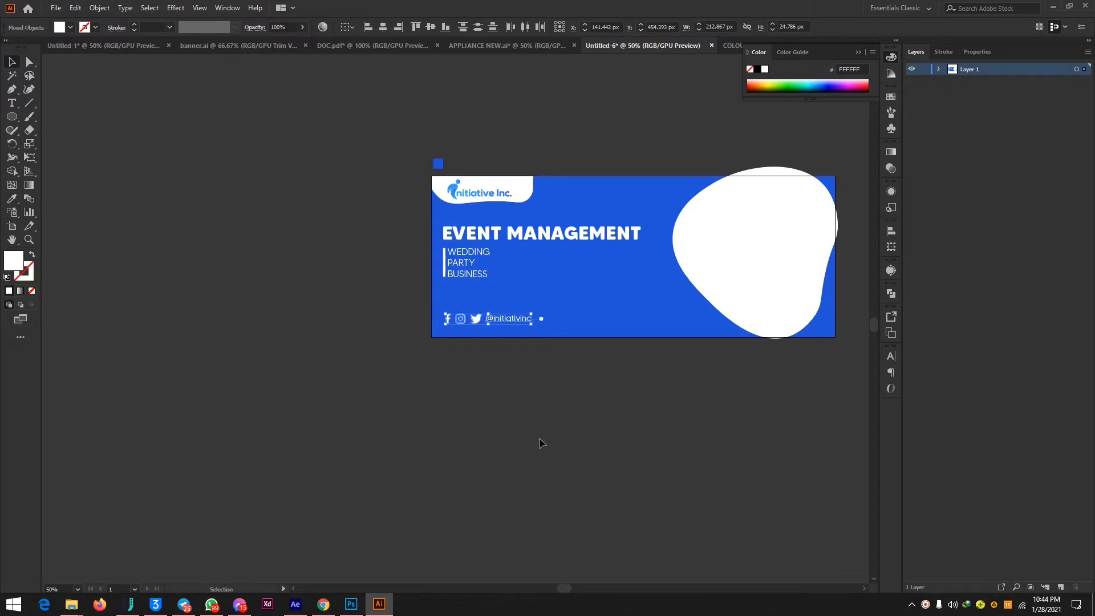
{"action": "key", "text": "Left"}
{"action": "key", "text": "Left"}
{"action": "key", "text": "Left"}
{"action": "left_click", "coordinate": [521, 423]}
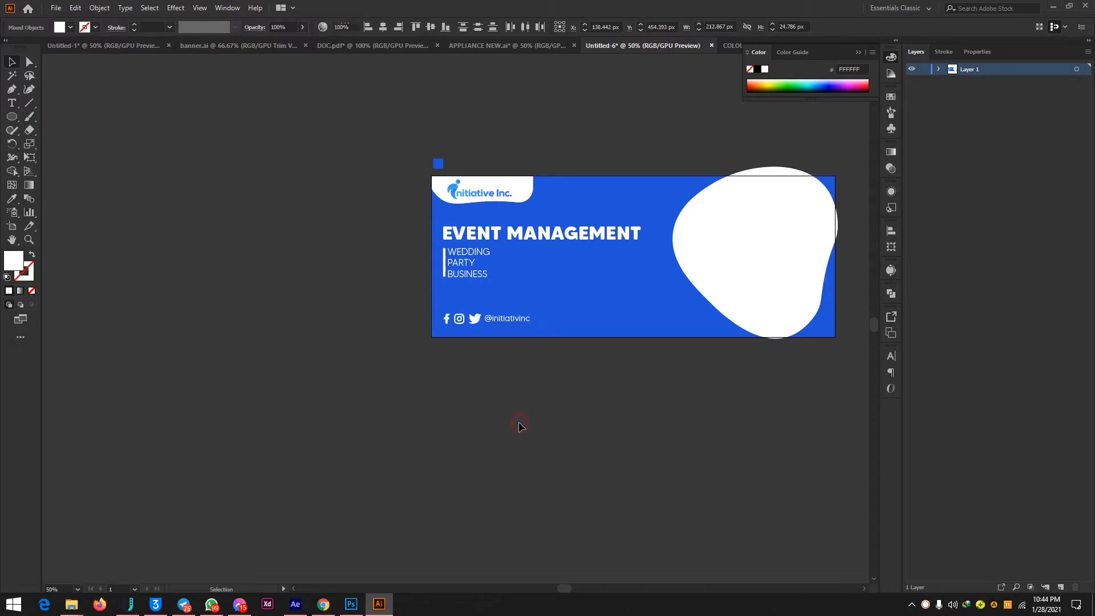
Examine the alignment of the social media row up close and the overall banner layout, including the white shape.
{"action": "key", "text": "ctrl+equal"}
{"action": "scroll", "coordinate": [521, 425], "scroll_direction": "right", "scroll_amount": 8}
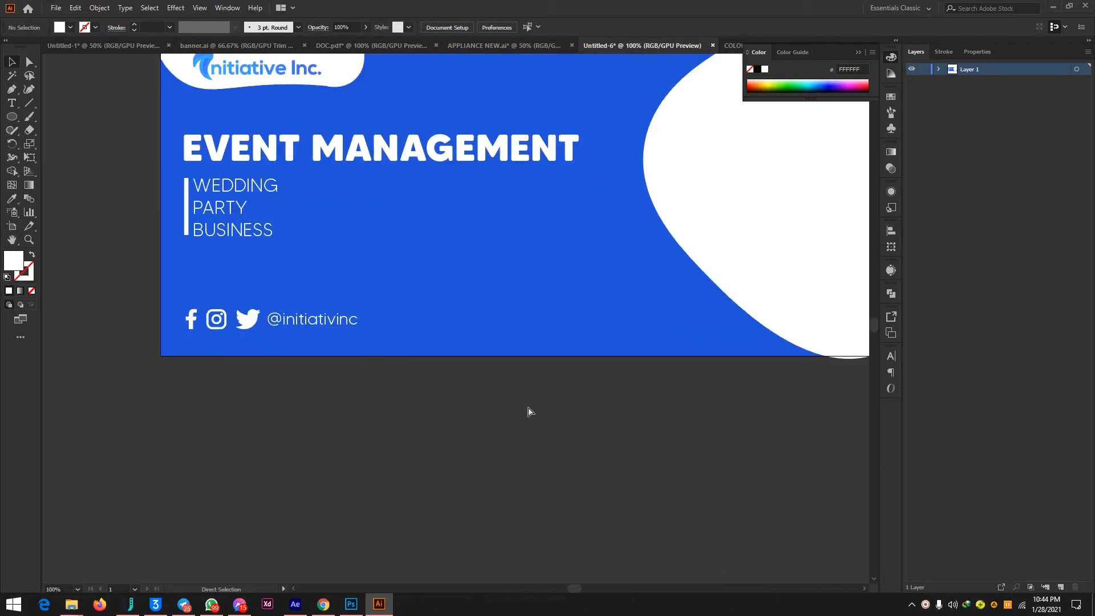
{"action": "key", "text": "ctrl+equal"}
{"action": "key", "text": "ctrl+equal"}
{"action": "key", "text": "ctrl+minus"}
{"action": "key", "text": "ctrl+minus"}
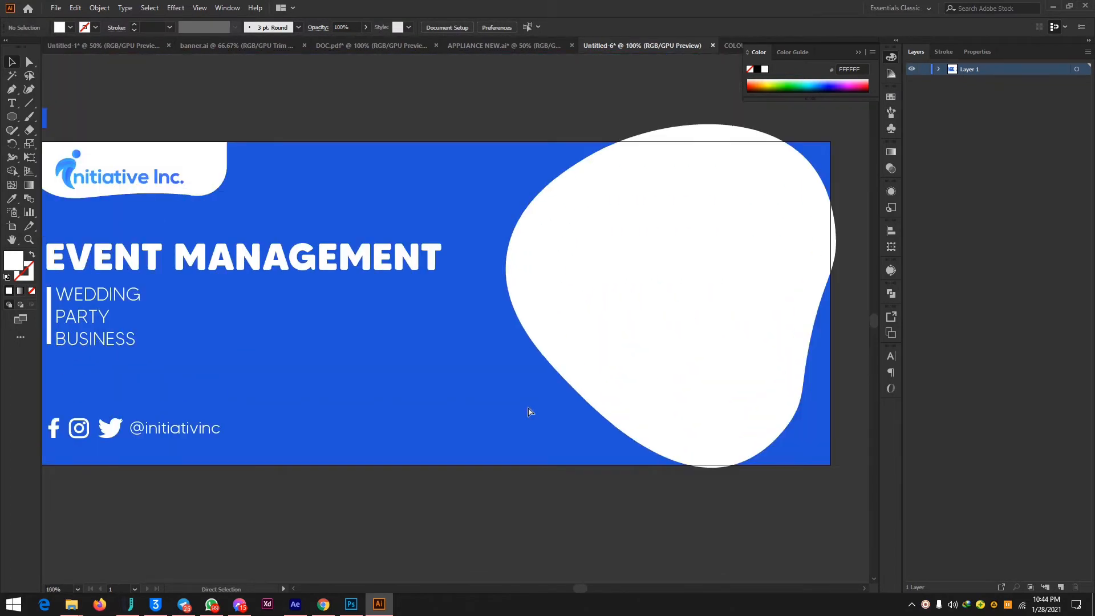
{"action": "scroll", "coordinate": [528, 406], "scroll_direction": "left", "scroll_amount": 6}
{"action": "scroll", "coordinate": [529, 406], "scroll_direction": "right", "scroll_amount": 2}
{"action": "scroll", "coordinate": [528, 406], "scroll_direction": "up", "scroll_amount": 2}
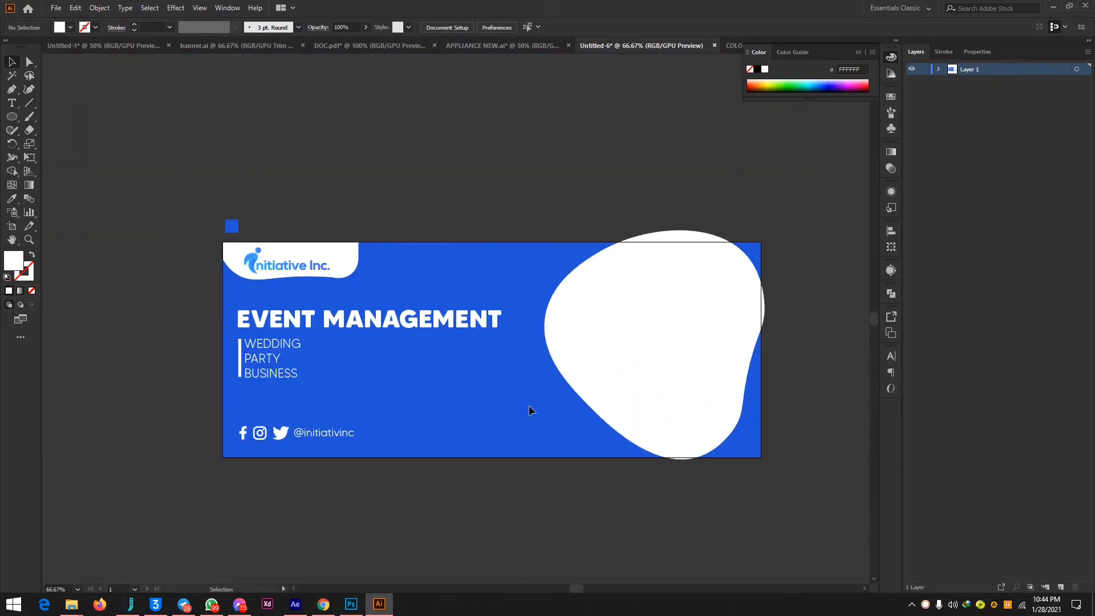
{"action": "left_click", "coordinate": [711, 433]}
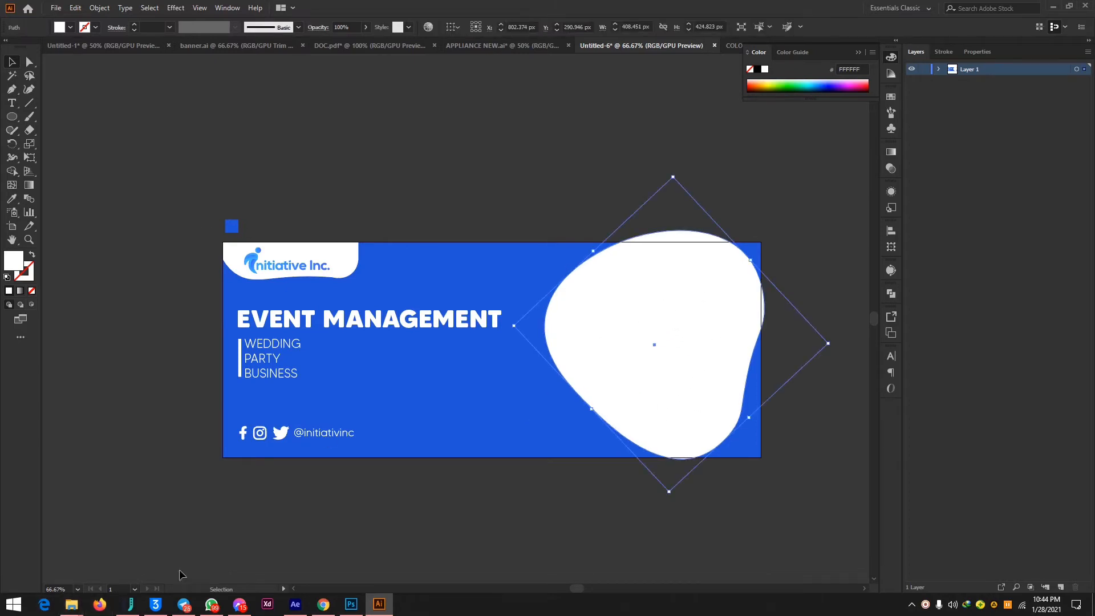
Switch to Chrome, search Pixabay for "event management" images and look through the results for a suitable photo.
{"action": "left_click", "coordinate": [323, 604]}
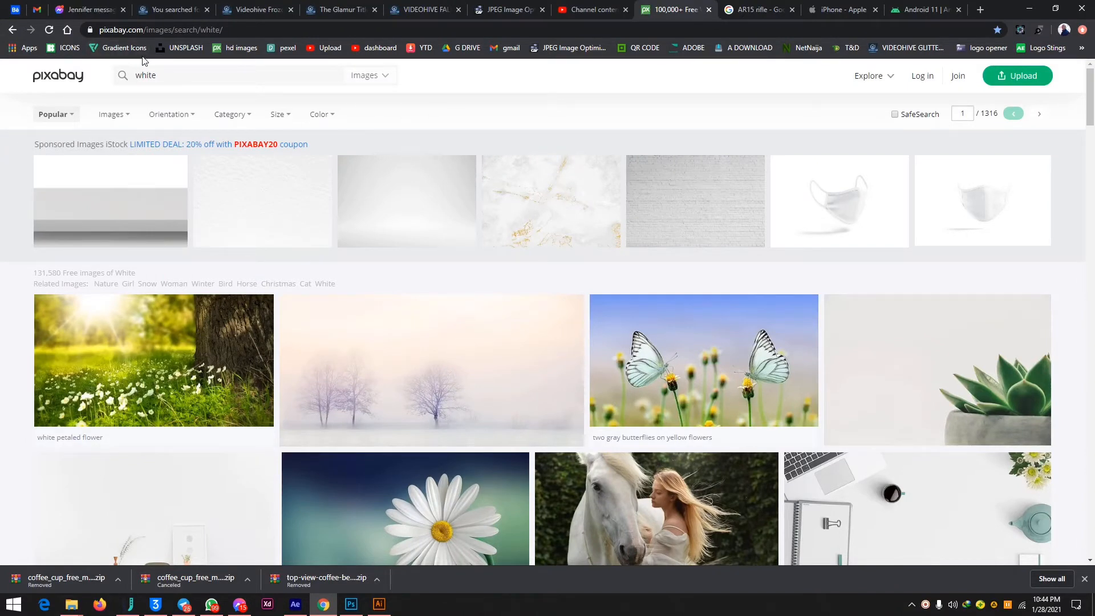
{"action": "double_click", "coordinate": [146, 74]}
{"action": "type", "text": "event management"}
{"action": "key", "text": "Return"}
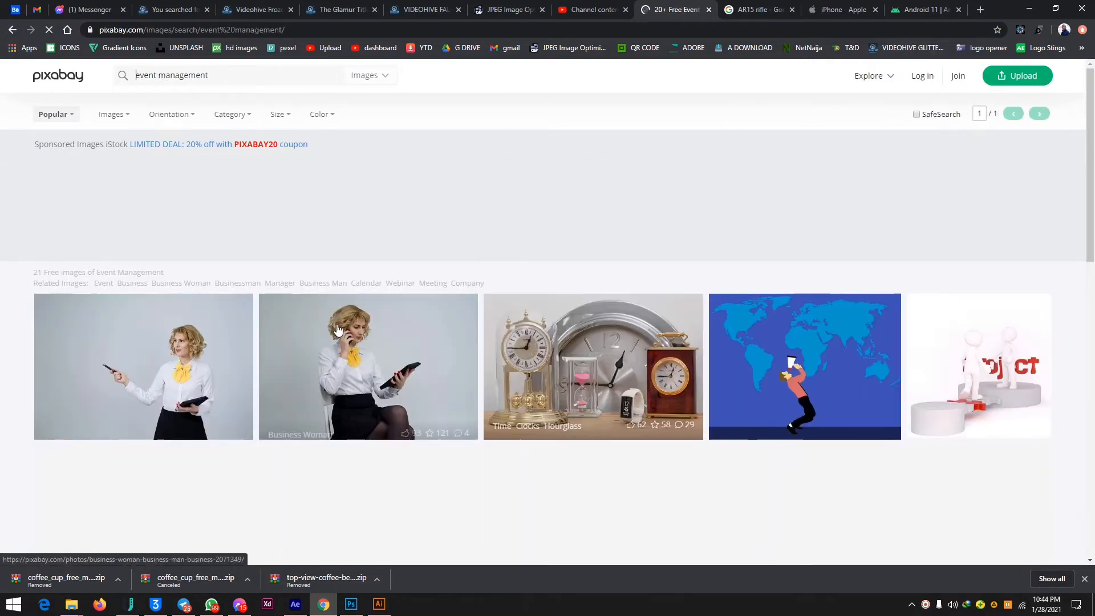
{"action": "scroll", "coordinate": [419, 303], "scroll_direction": "down", "scroll_amount": 15}
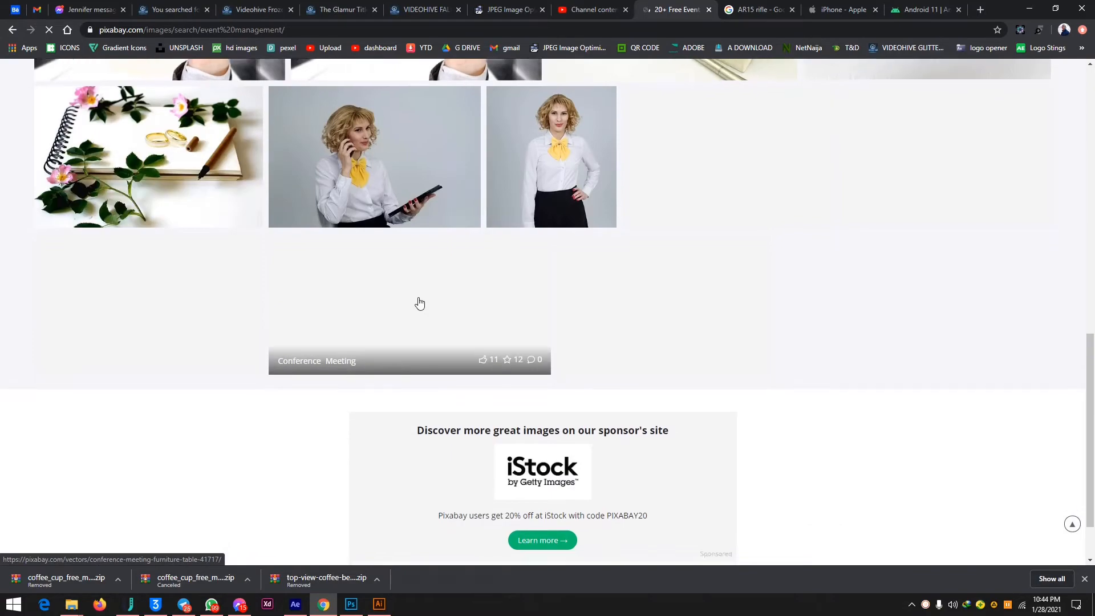
{"action": "scroll", "coordinate": [419, 299], "scroll_direction": "down", "scroll_amount": 2}
{"action": "scroll", "coordinate": [419, 299], "scroll_direction": "up", "scroll_amount": 4}
{"action": "scroll", "coordinate": [419, 299], "scroll_direction": "down", "scroll_amount": 4}
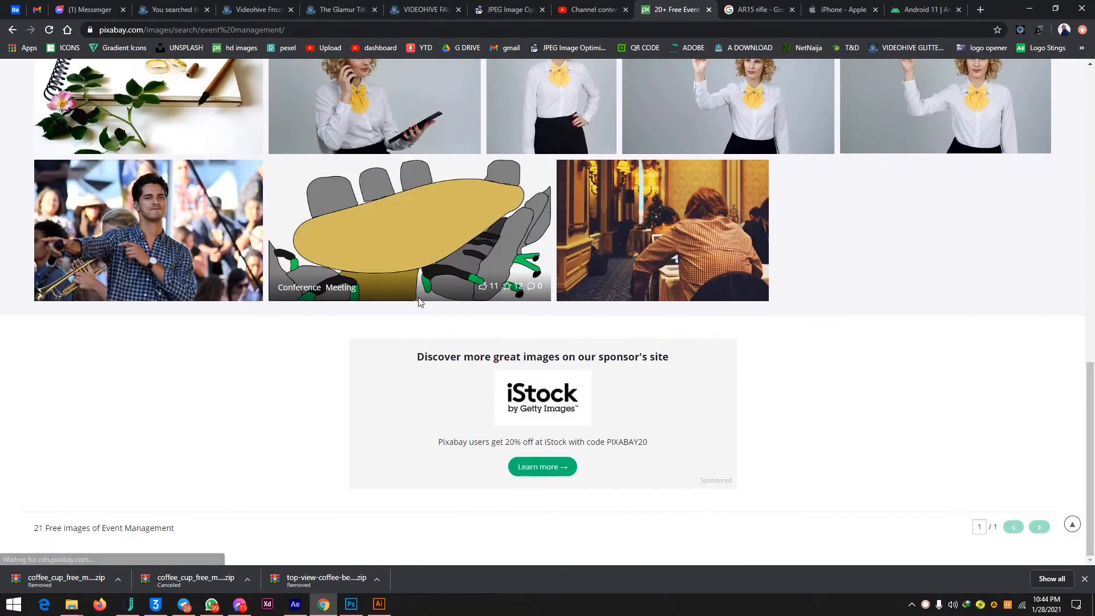
{"action": "key", "text": "Home"}
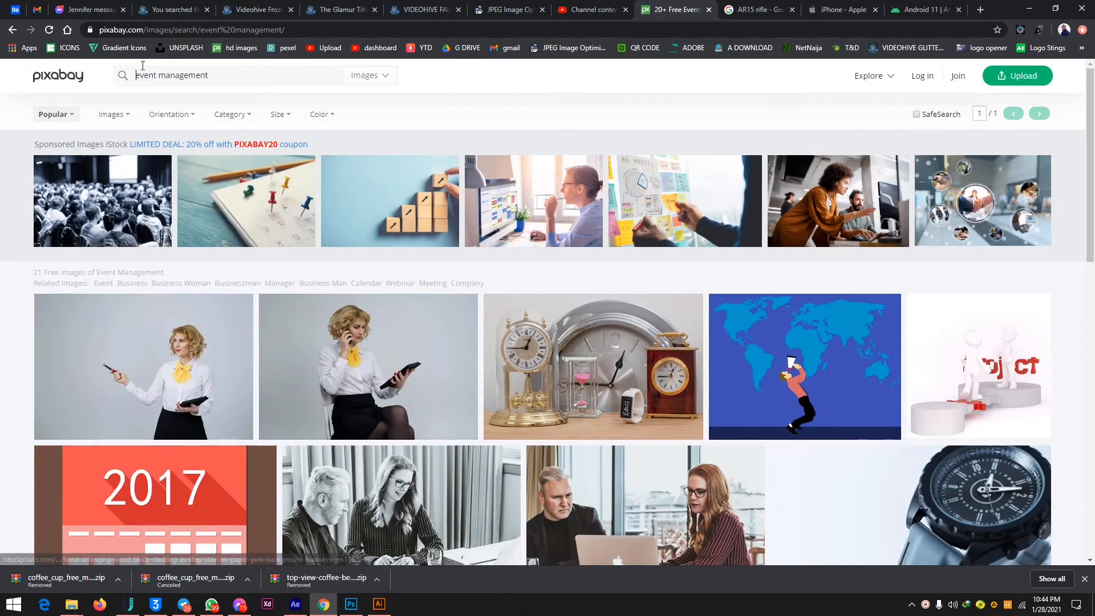
Change the Pixabay search to "event planning" and look through the results for a suitable photo.
{"action": "left_click_drag", "start_coordinate": [217, 75], "coordinate": [158, 78]}
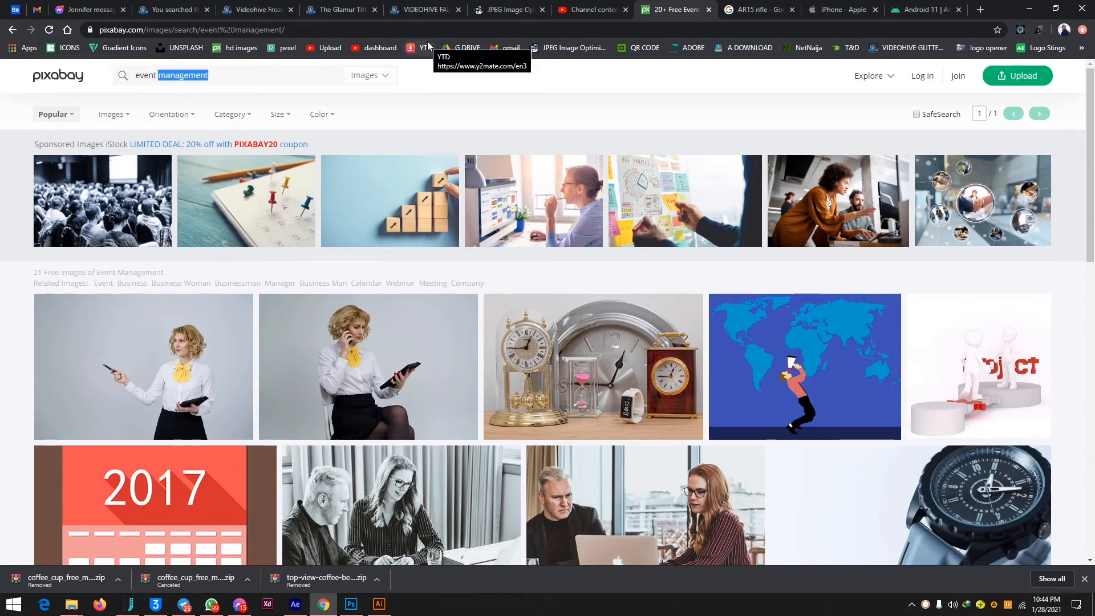
{"action": "type", "text": "plannin"}
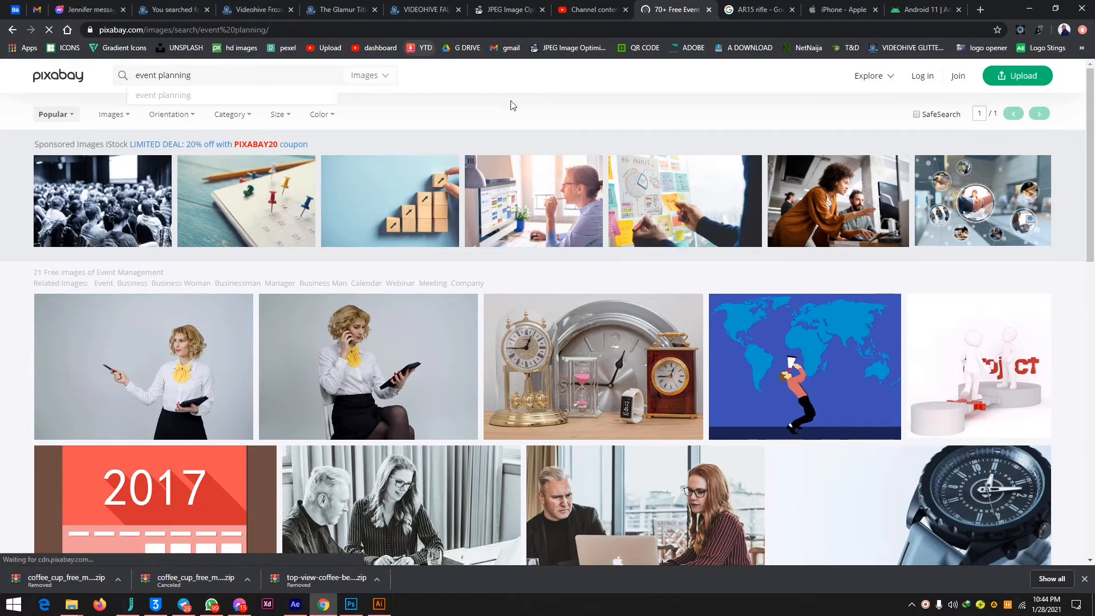
{"action": "key", "text": "Return"}
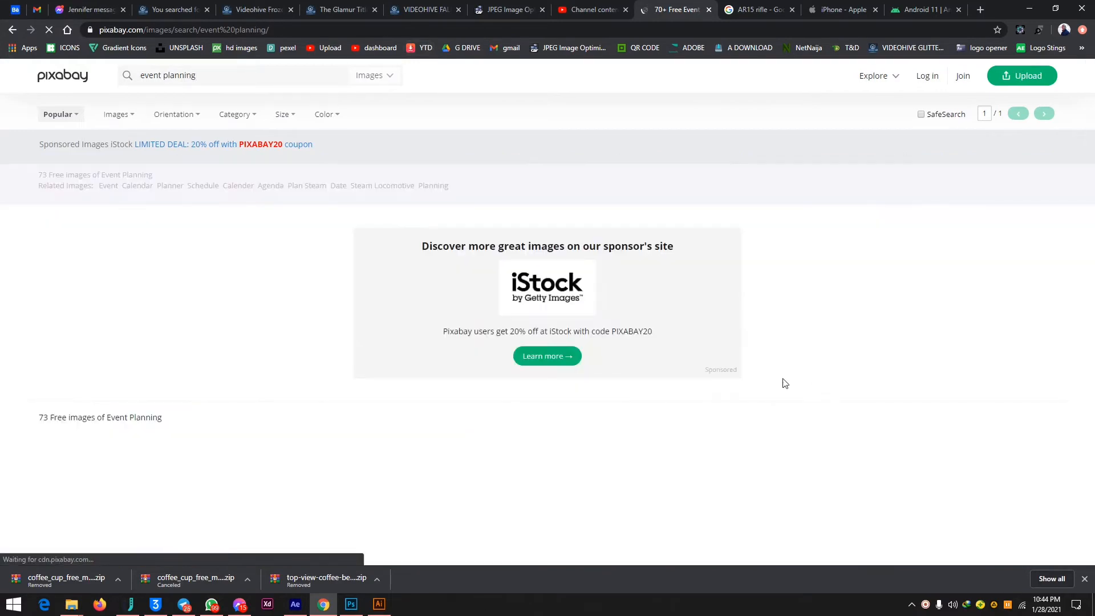
{"action": "scroll", "coordinate": [595, 282], "scroll_direction": "down", "scroll_amount": 10}
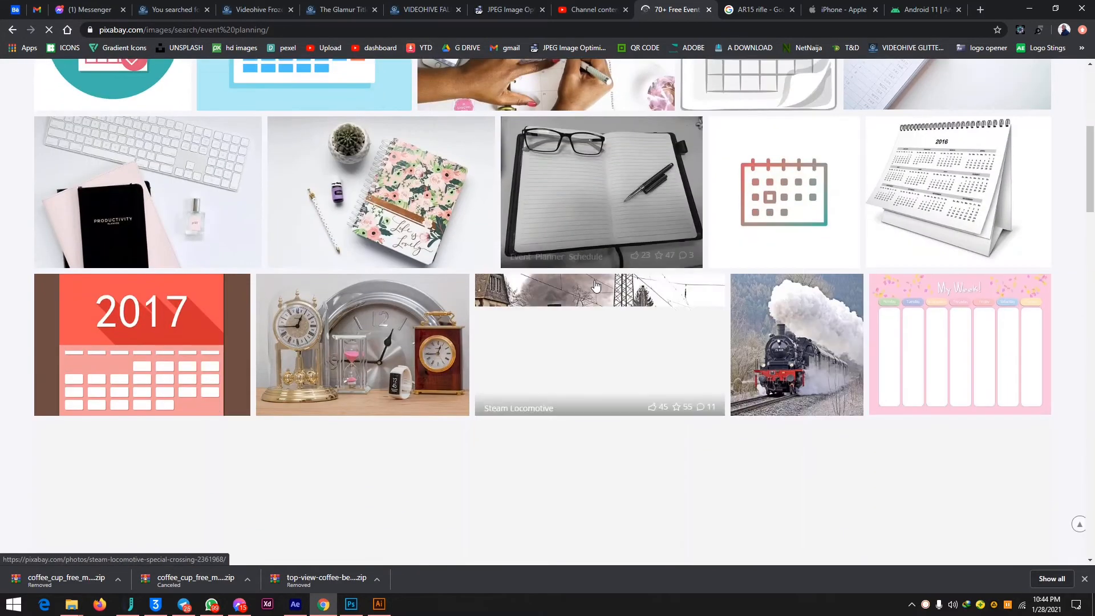
{"action": "scroll", "coordinate": [596, 286], "scroll_direction": "down", "scroll_amount": 4}
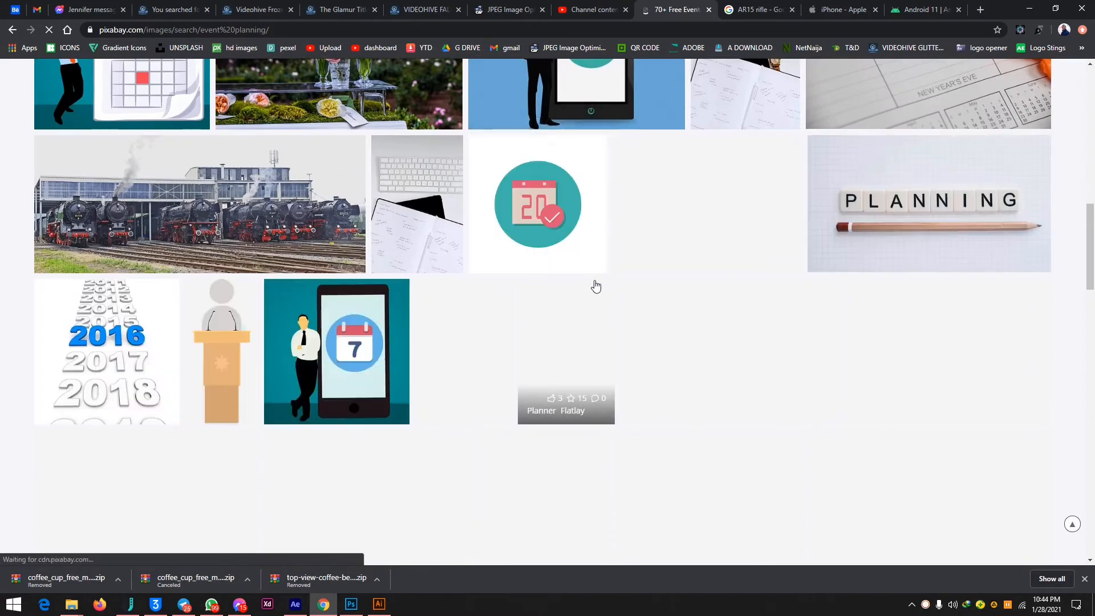
{"action": "scroll", "coordinate": [595, 286], "scroll_direction": "down", "scroll_amount": 3}
{"action": "scroll", "coordinate": [594, 285], "scroll_direction": "up", "scroll_amount": 15}
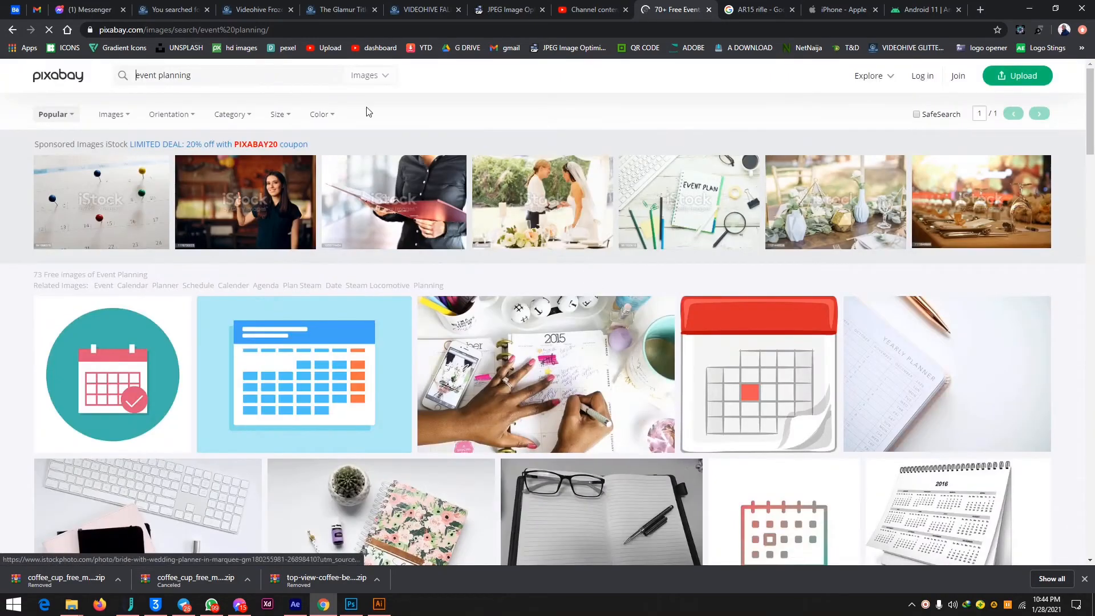
Search Pixabay for "event management design" and check the resulting images.
{"action": "left_click", "coordinate": [203, 77]}
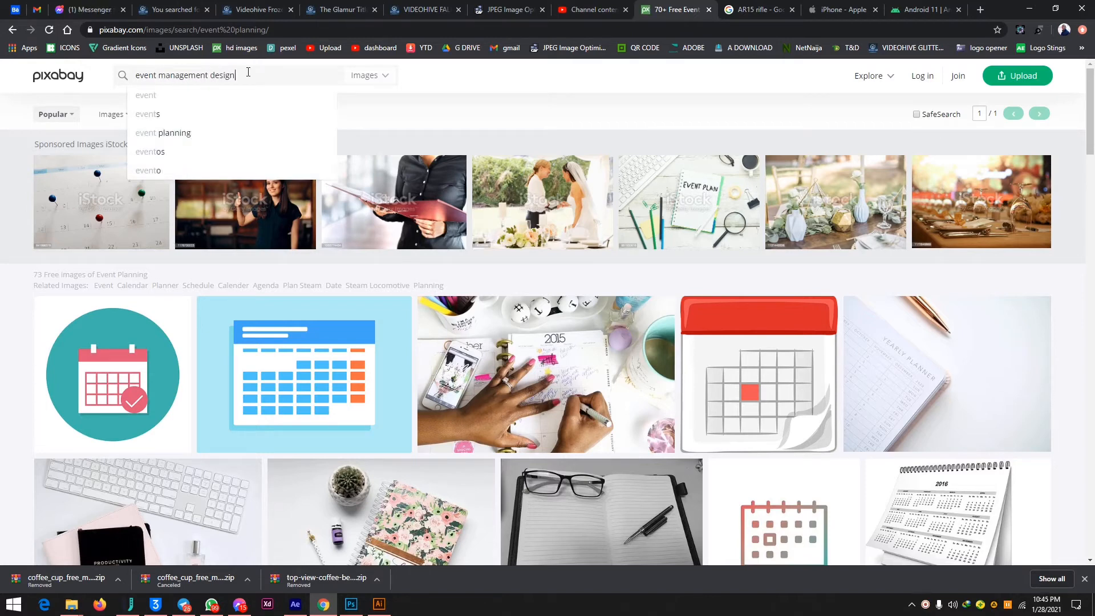
{"action": "type", "text": "management design"}
{"action": "key", "text": "Return"}
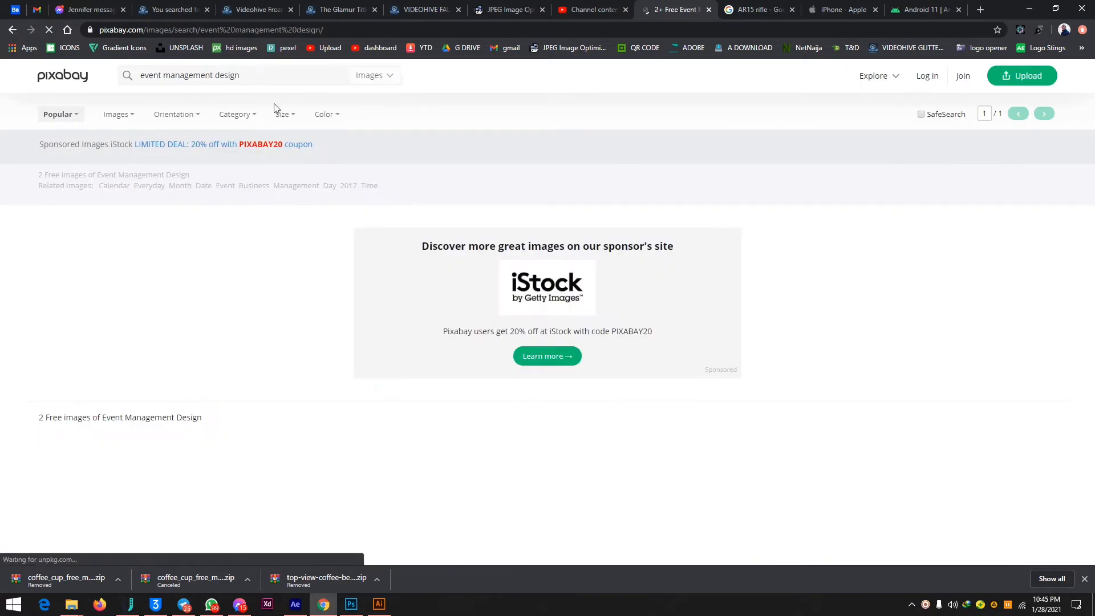
{"action": "scroll", "coordinate": [419, 219], "scroll_direction": "down", "scroll_amount": 3}
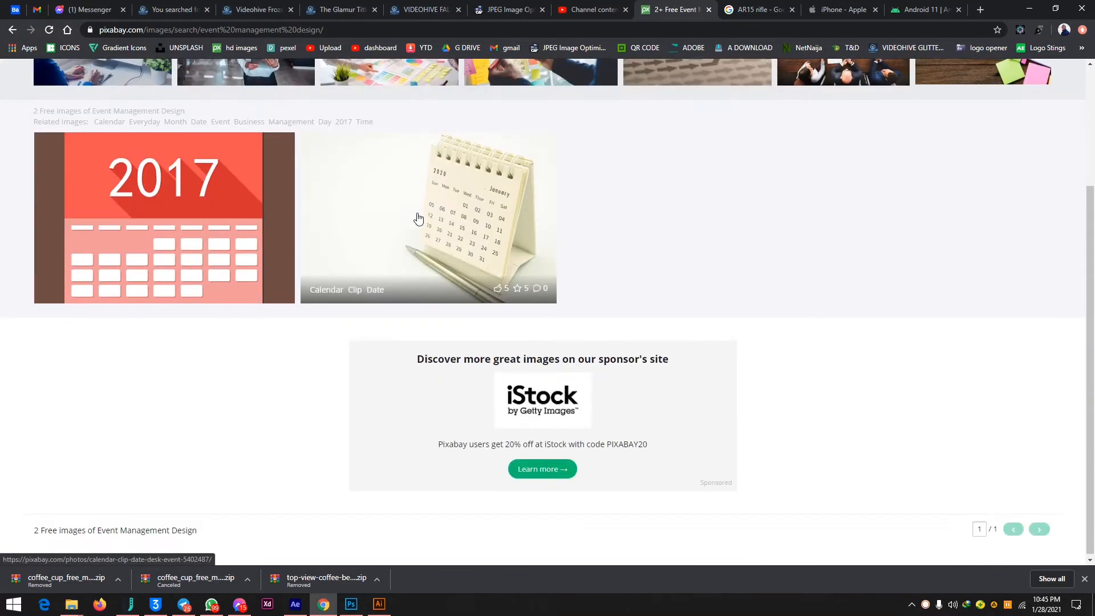
{"action": "scroll", "coordinate": [419, 220], "scroll_direction": "up", "scroll_amount": 3}
Shorten the Pixabay search to "event design" and run it.
{"action": "left_click_drag", "start_coordinate": [244, 72], "coordinate": [162, 84]}
{"action": "left_click", "coordinate": [207, 74]}
{"action": "key", "text": "BackSpace"}
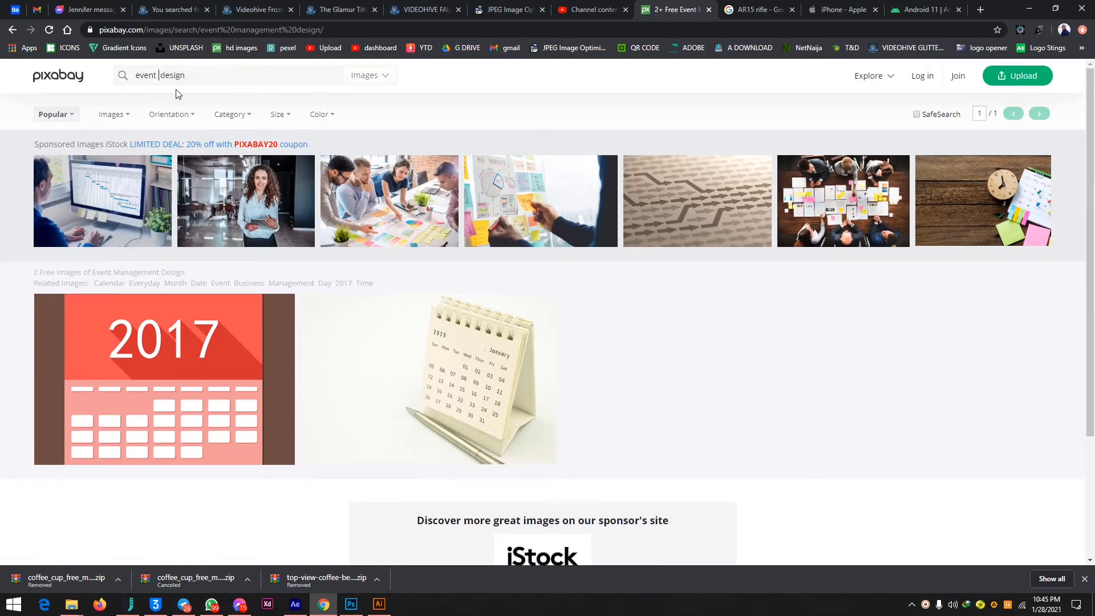
{"action": "key", "text": "Return"}
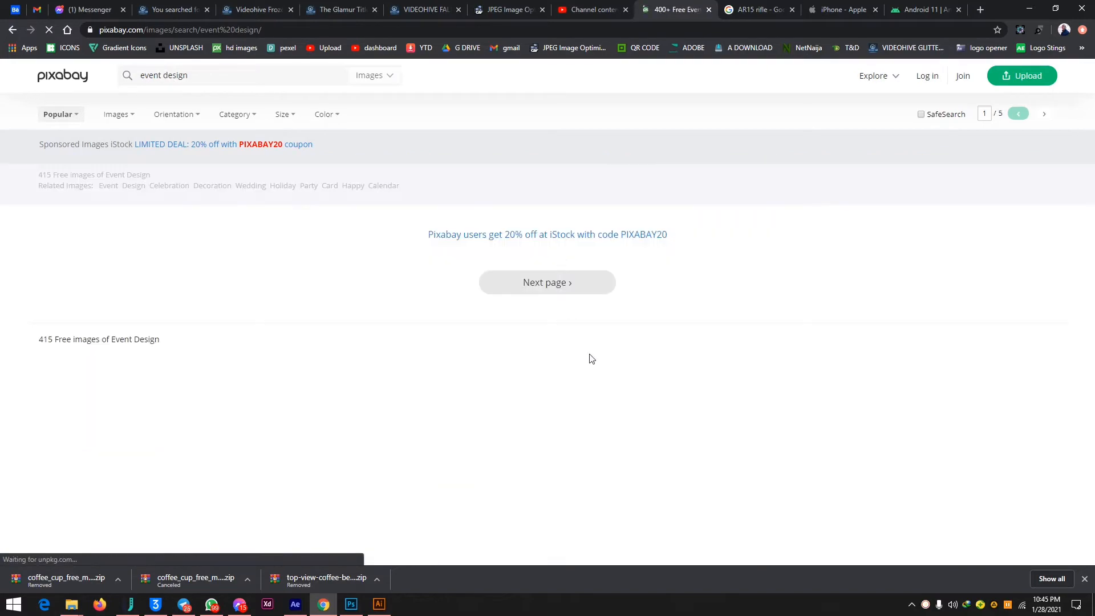
Open the christening event room photo with blue balloons from the Pixabay results and download it at 1280×853.
{"action": "scroll", "coordinate": [650, 380], "scroll_direction": "down", "scroll_amount": 8}
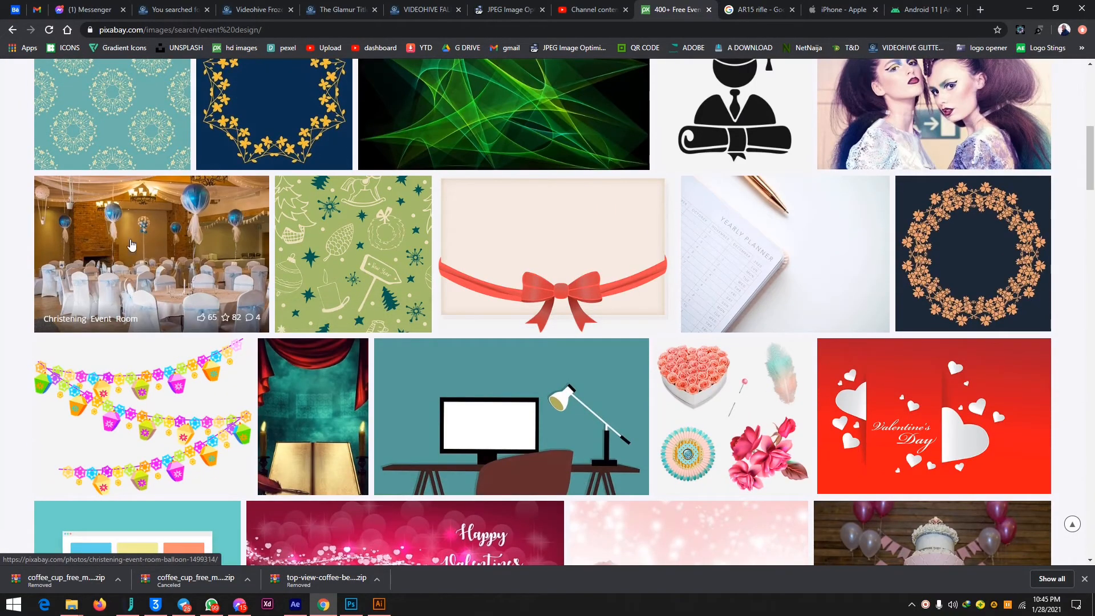
{"action": "left_click", "coordinate": [136, 250]}
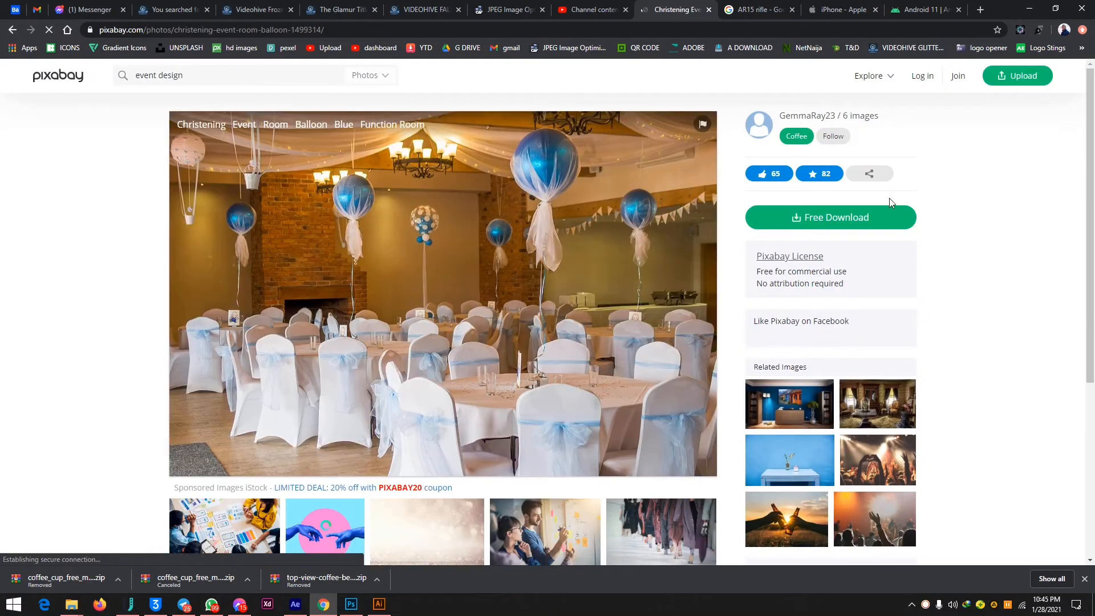
{"action": "left_click", "coordinate": [837, 217]}
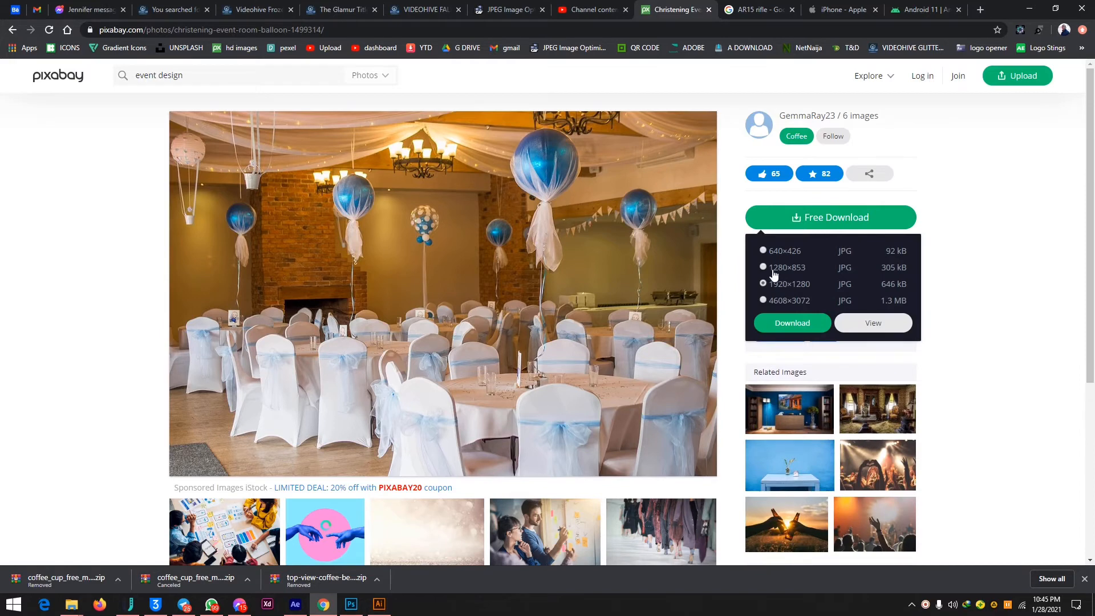
{"action": "left_click", "coordinate": [797, 324]}
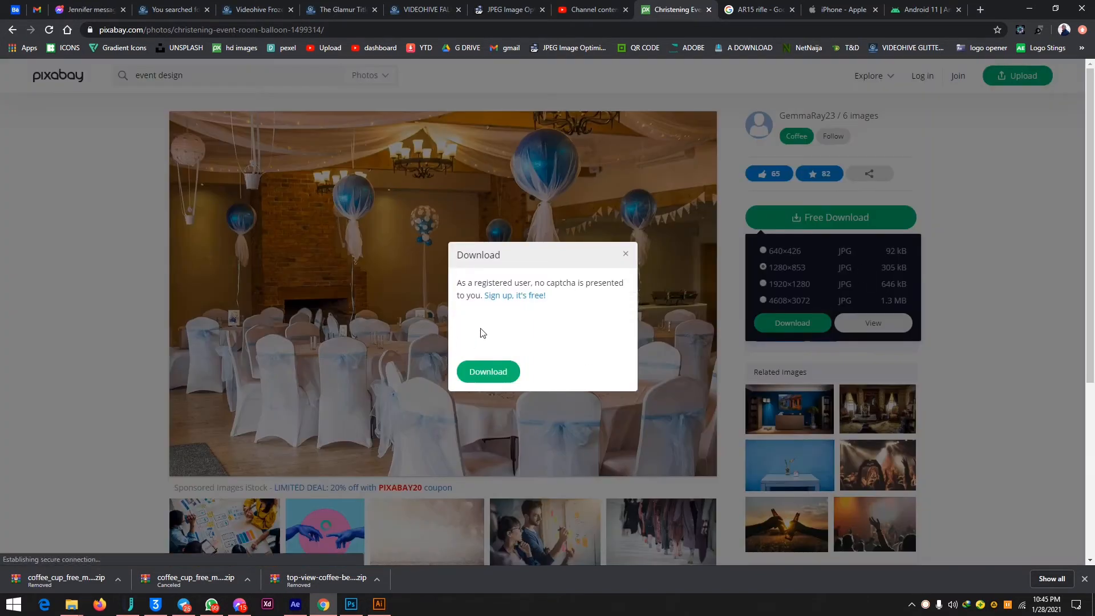
{"action": "left_click", "coordinate": [488, 373]}
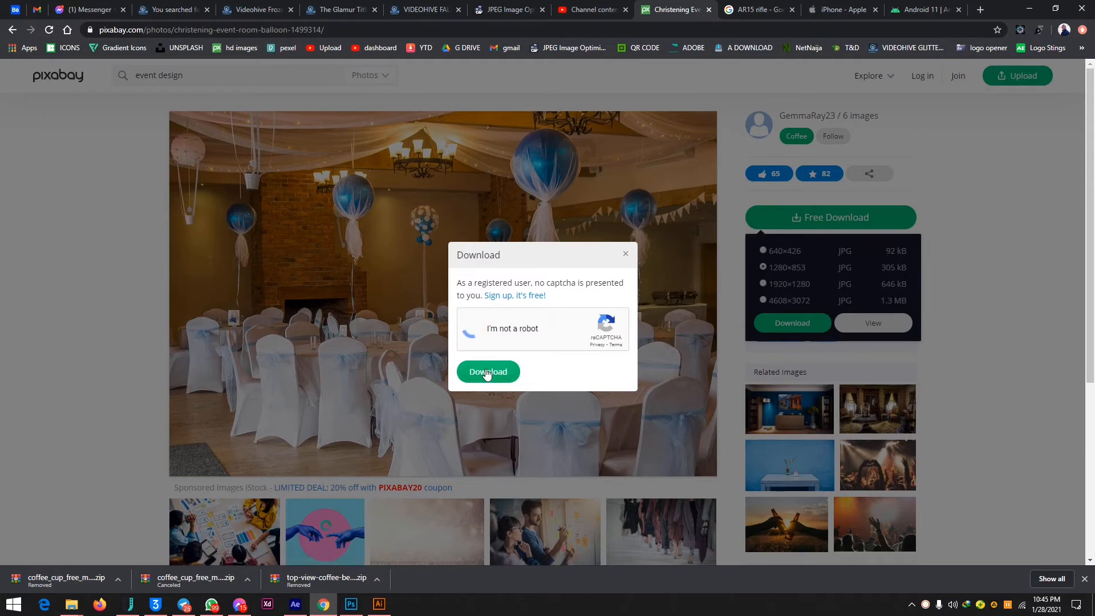
{"action": "left_click", "coordinate": [488, 373]}
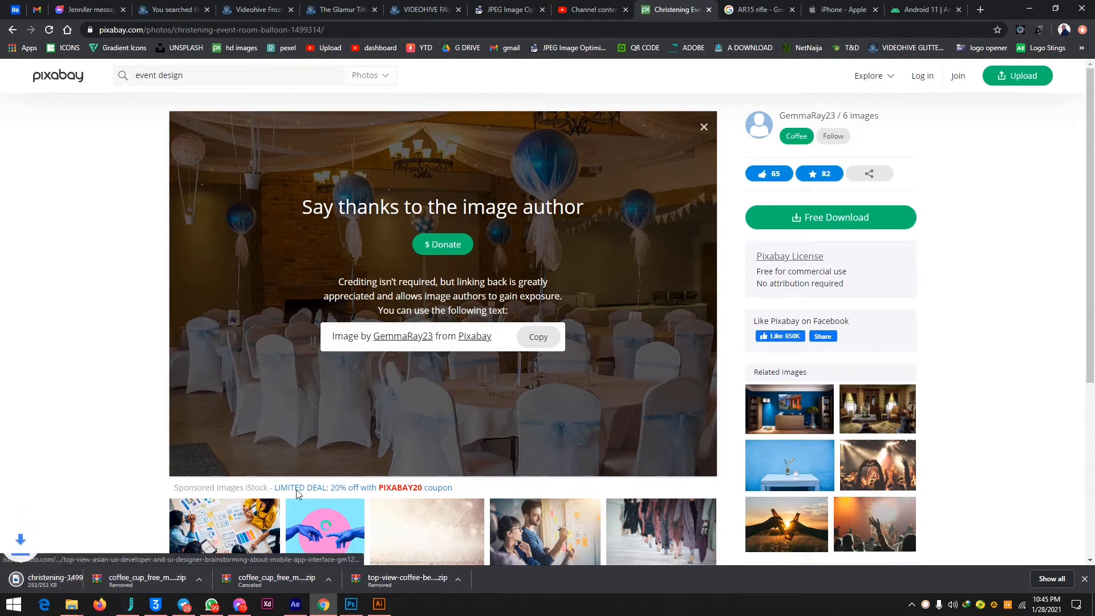
Switch to Illustrator and place the downloaded christening photo from the desktop onto the banner, then restore the full-size window.
{"action": "left_click", "coordinate": [1029, 8]}
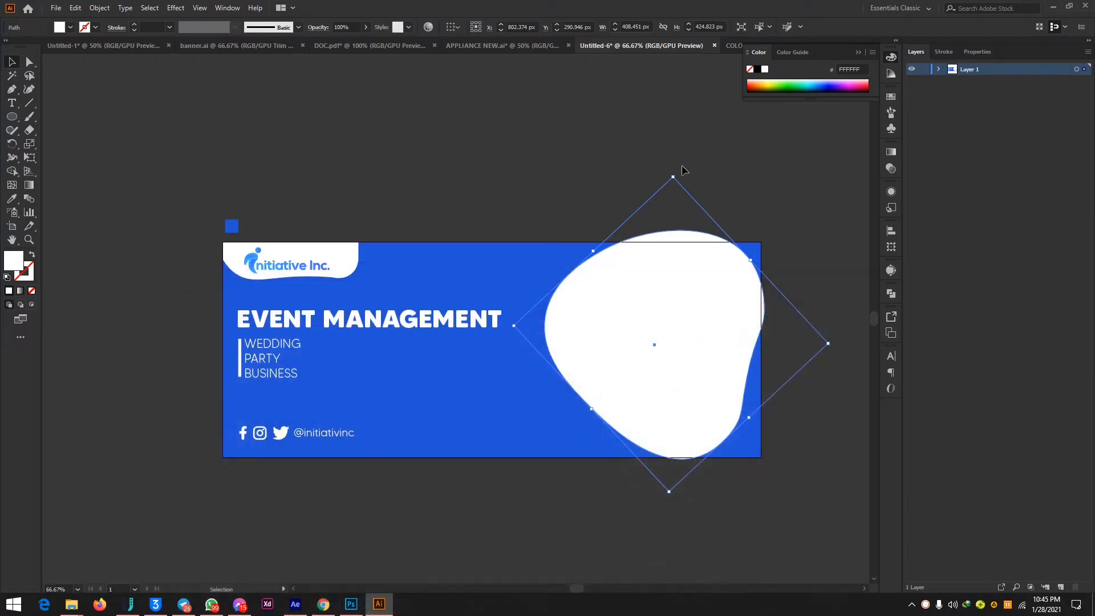
{"action": "left_click", "coordinate": [1070, 7]}
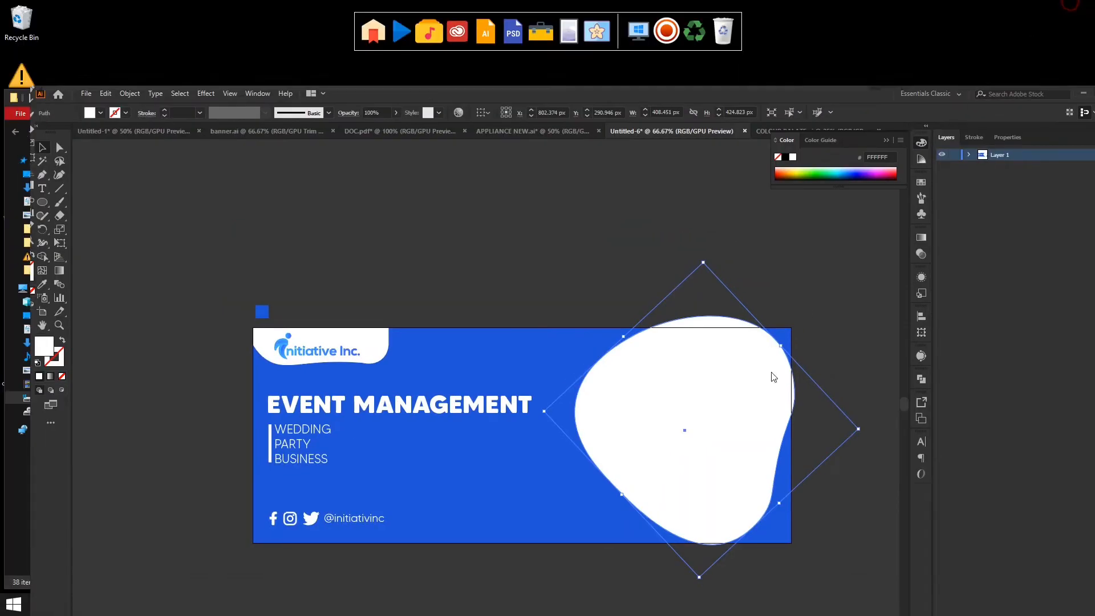
{"action": "left_click_drag", "start_coordinate": [327, 102], "coordinate": [407, 87]}
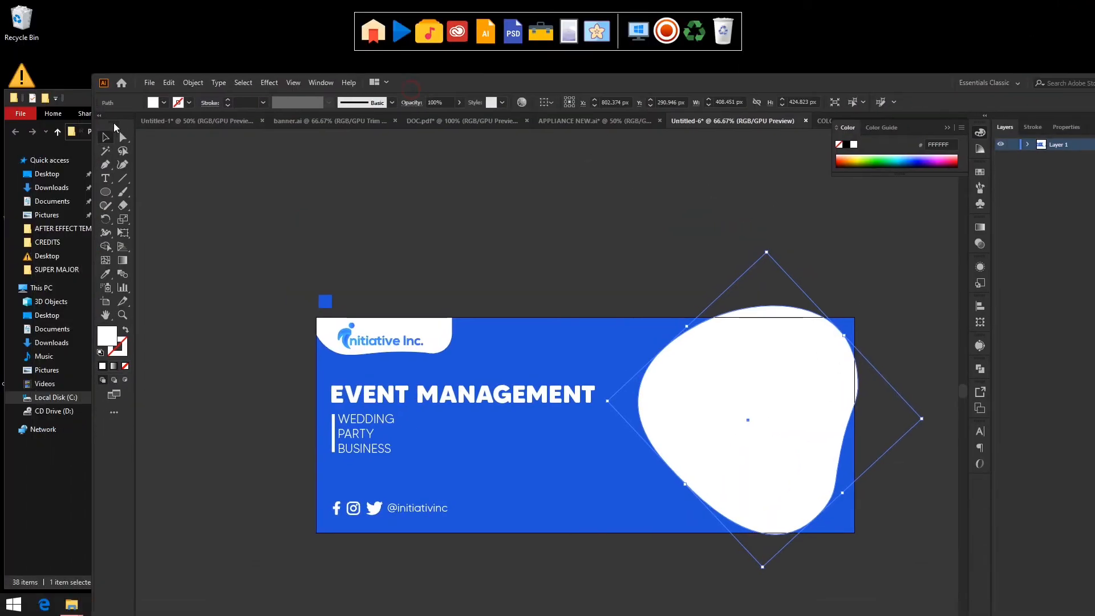
{"action": "left_click", "coordinate": [83, 99]}
{"action": "left_click", "coordinate": [434, 101]}
{"action": "left_click", "coordinate": [71, 100]}
{"action": "left_click", "coordinate": [491, 98]}
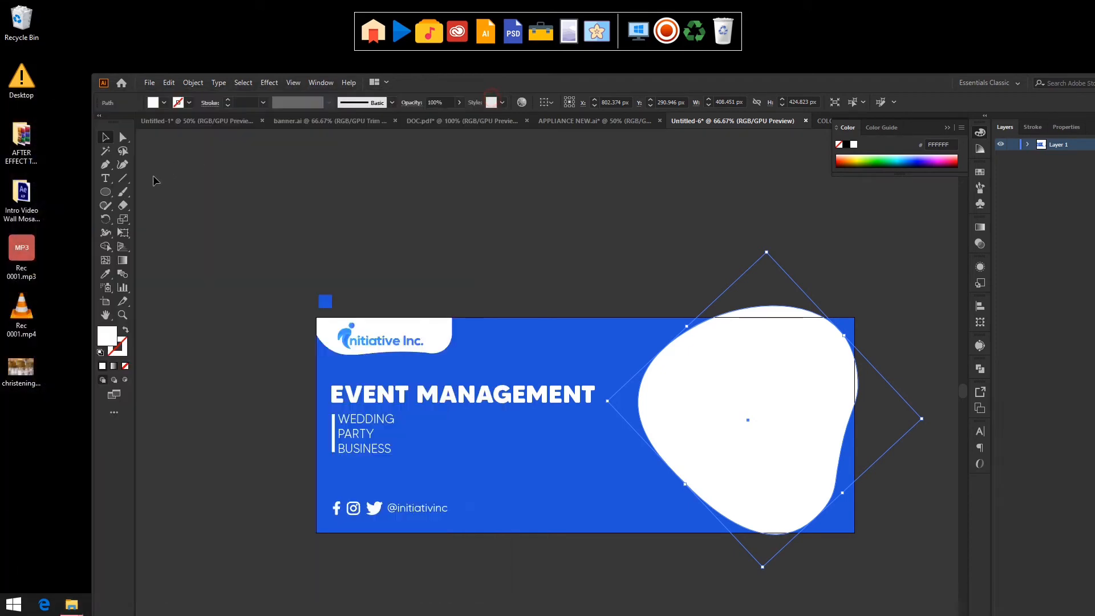
{"action": "left_click_drag", "start_coordinate": [33, 360], "coordinate": [655, 376]}
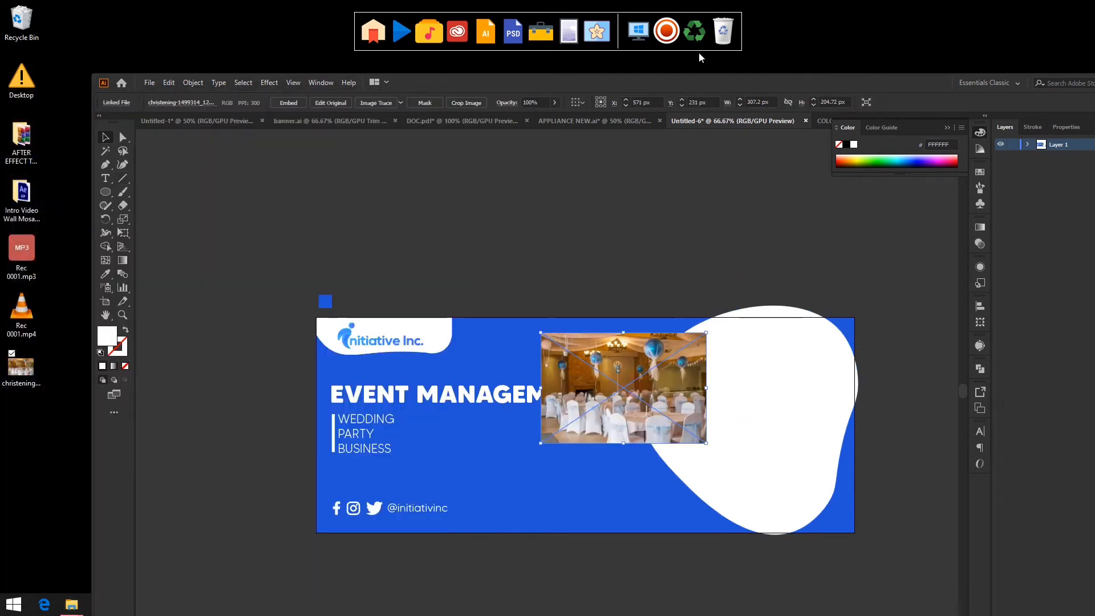
{"action": "double_click", "coordinate": [701, 83]}
Enlarge the photo to about 642 × 428 px and position it over the white organic shape.
{"action": "left_click_drag", "start_coordinate": [595, 265], "coordinate": [830, 180]}
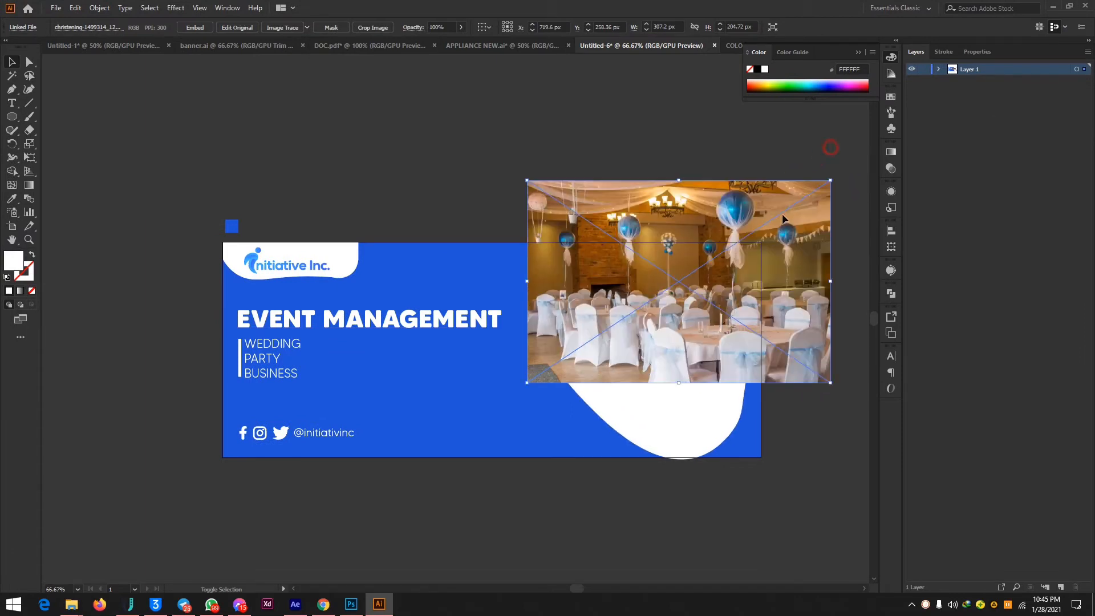
{"action": "left_click_drag", "start_coordinate": [776, 243], "coordinate": [765, 309]}
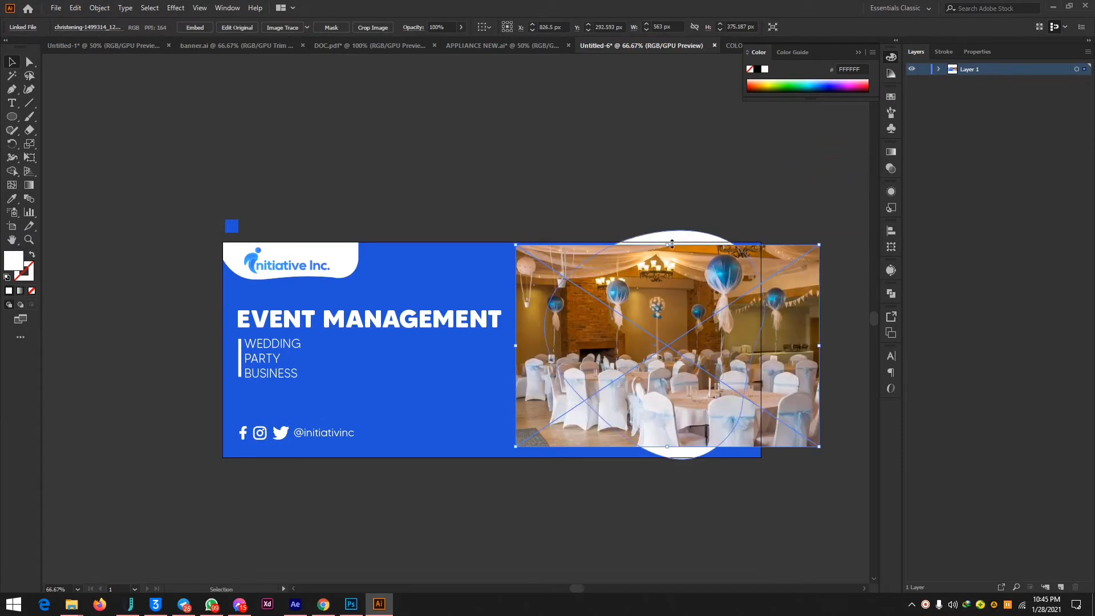
{"action": "left_click_drag", "start_coordinate": [819, 246], "coordinate": [845, 191]}
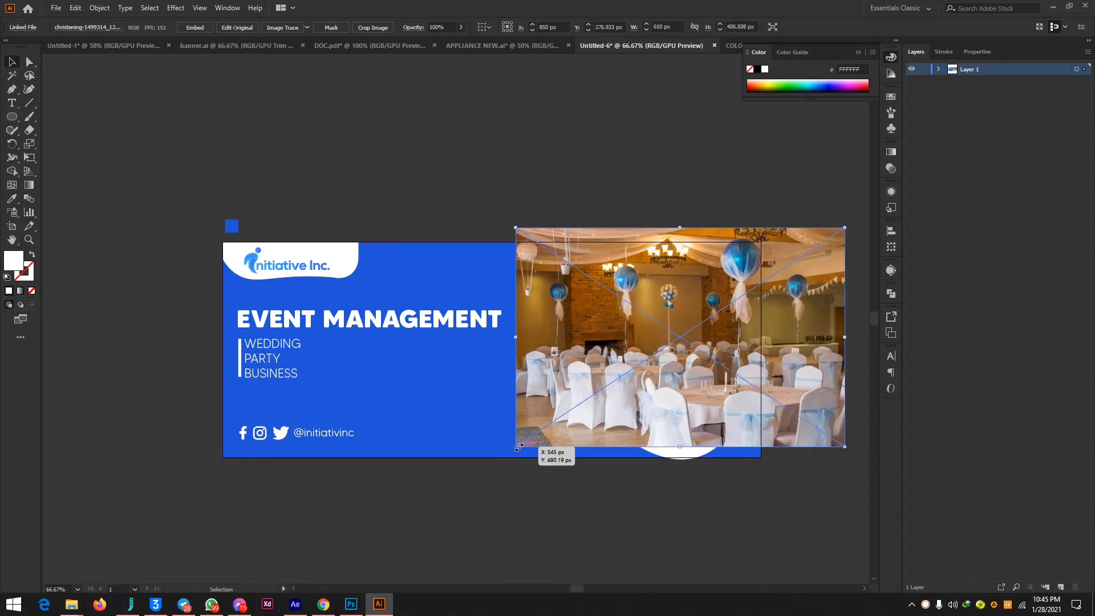
{"action": "left_click_drag", "start_coordinate": [516, 446], "coordinate": [499, 458]}
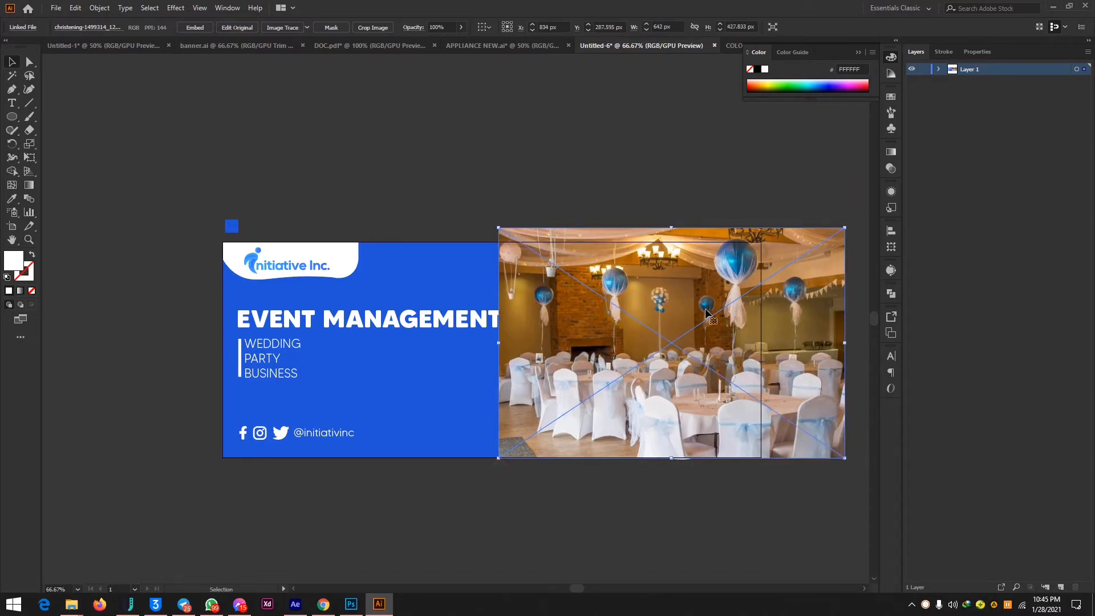
Move the linked photo directly below the Ellipse in Layer 1's stacking order, behind the white organic shape.
{"action": "left_click", "coordinate": [939, 69]}
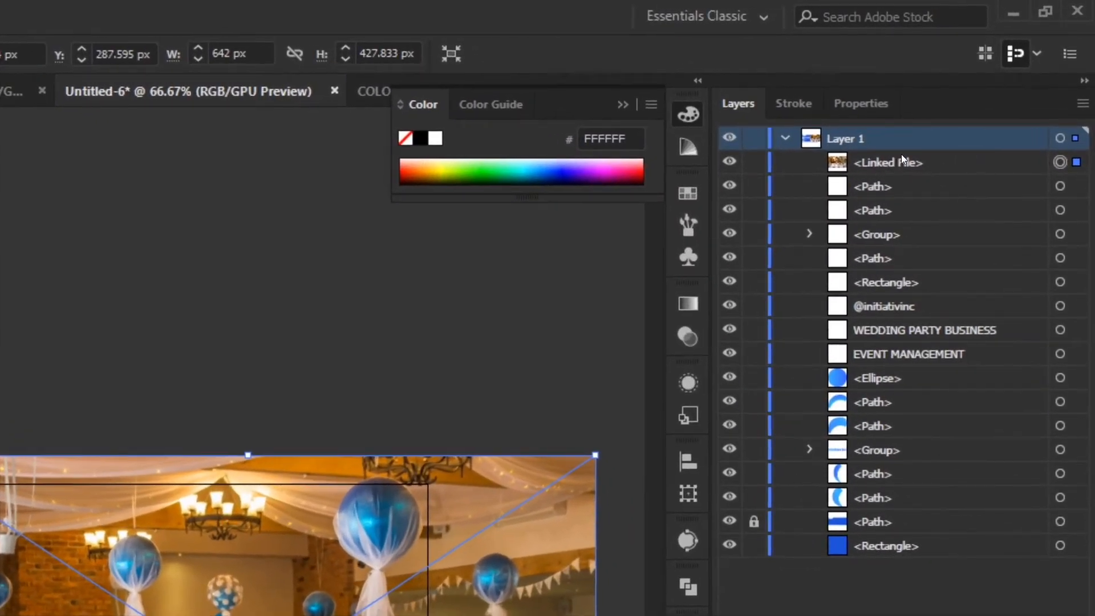
{"action": "left_click", "coordinate": [901, 161]}
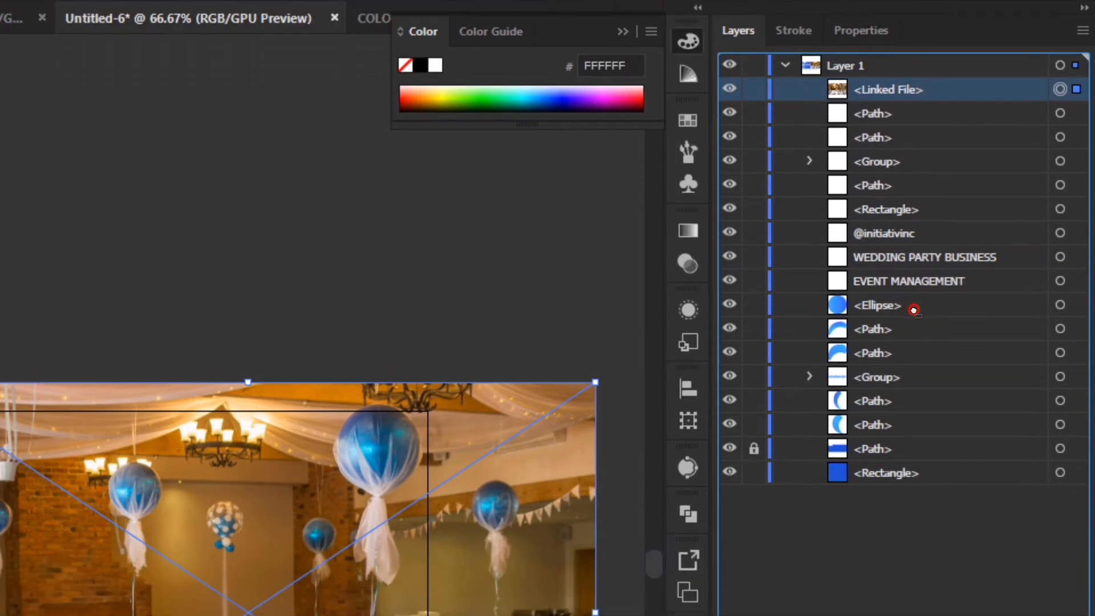
{"action": "left_click_drag", "start_coordinate": [914, 310], "coordinate": [915, 312]}
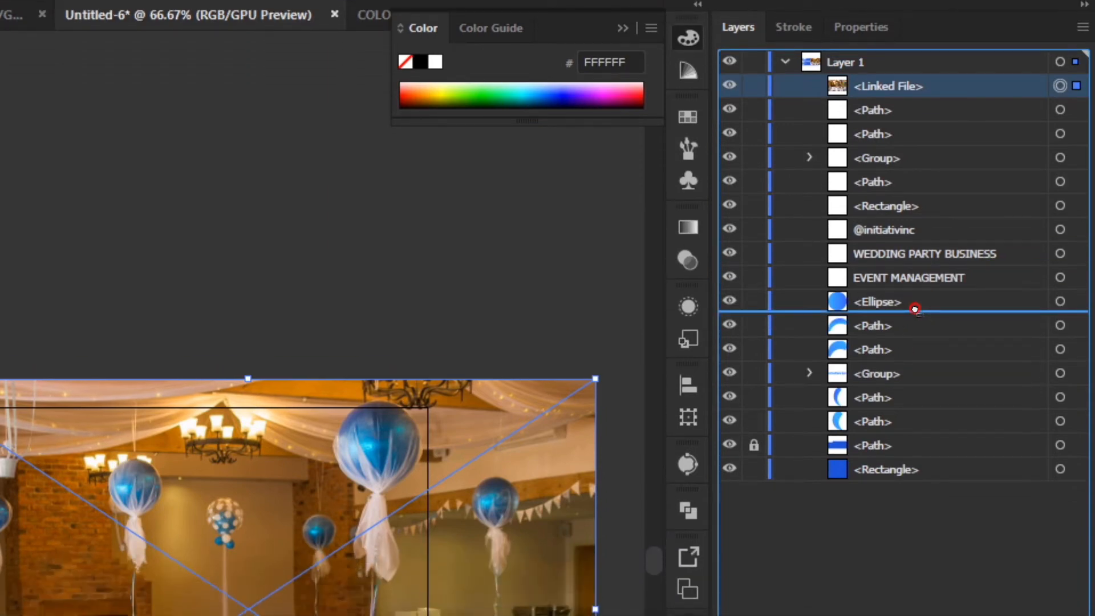
{"action": "left_click_drag", "start_coordinate": [915, 308], "coordinate": [915, 307]}
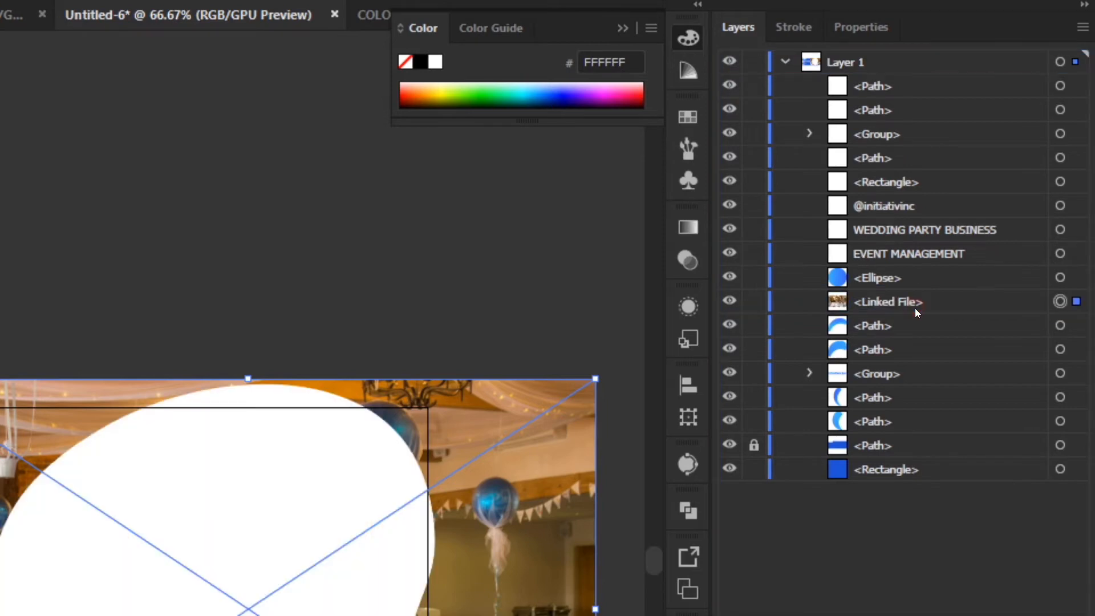
{"action": "key", "text": "ctrl+z"}
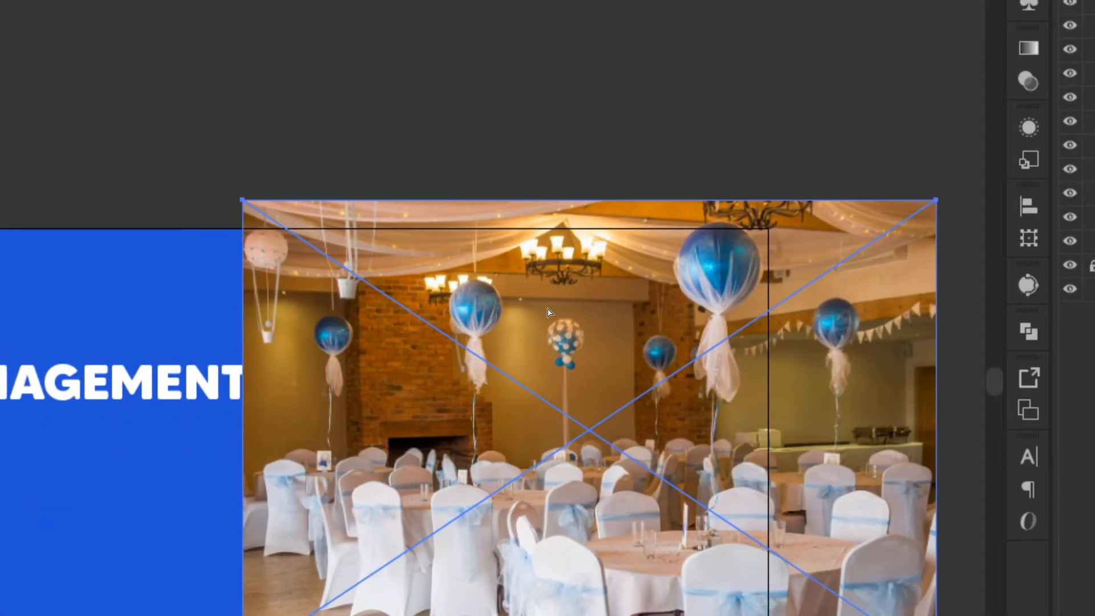
{"action": "key", "text": "ctrl+["}
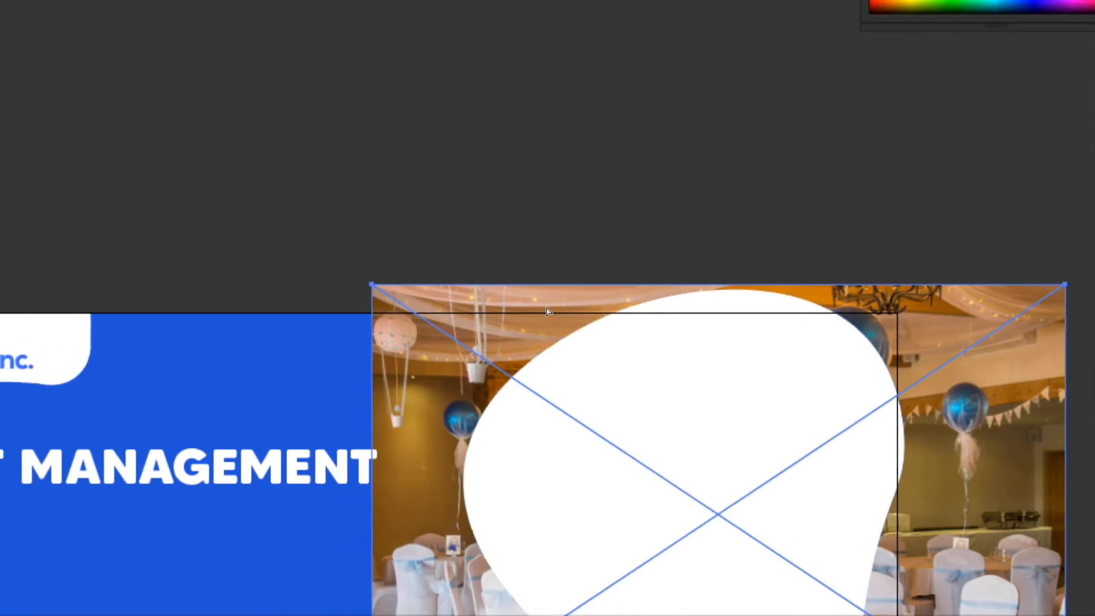
{"action": "key", "text": "ctrl+x"}
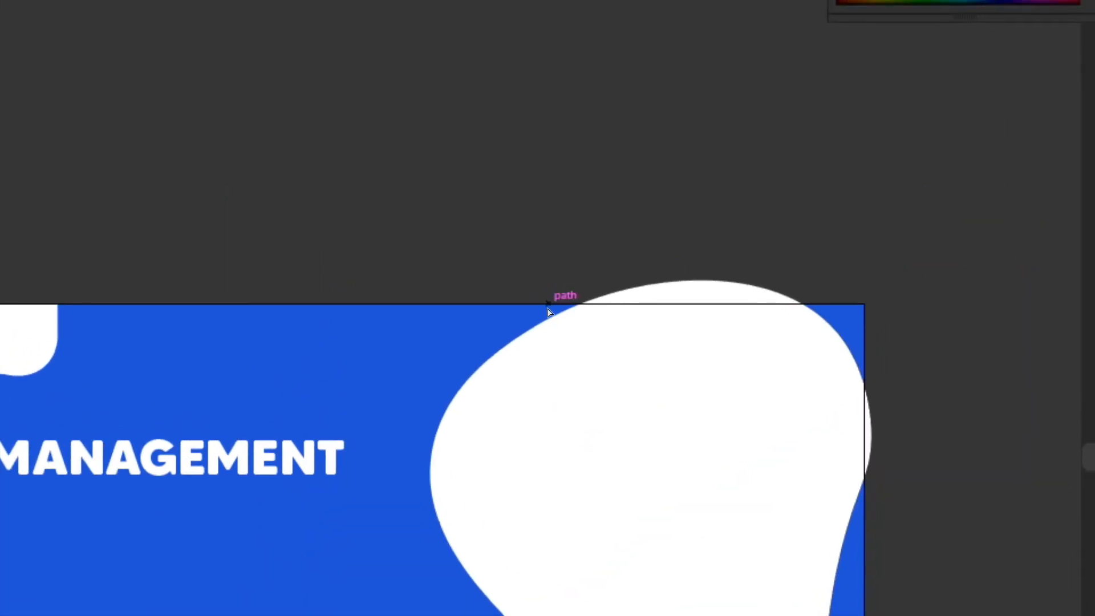
{"action": "left_click", "coordinate": [547, 312]}
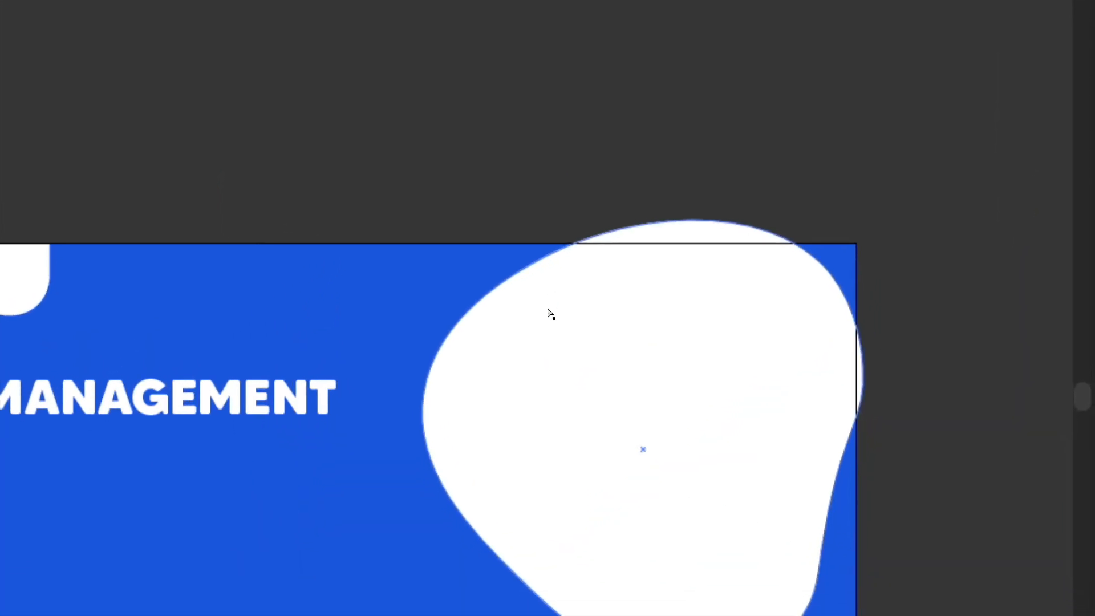
{"action": "key", "text": "ctrl+b"}
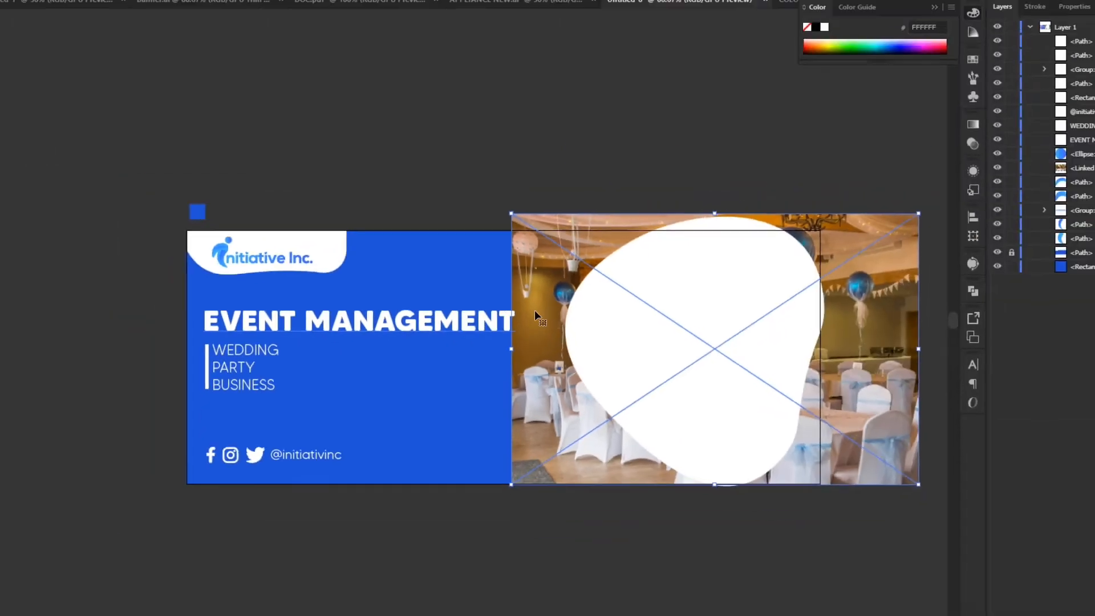
Select the white organic shape together with the photo and make a clipping mask from them.
{"action": "left_click_drag", "start_coordinate": [654, 160], "coordinate": [689, 383]}
{"action": "right_click", "coordinate": [679, 312]}
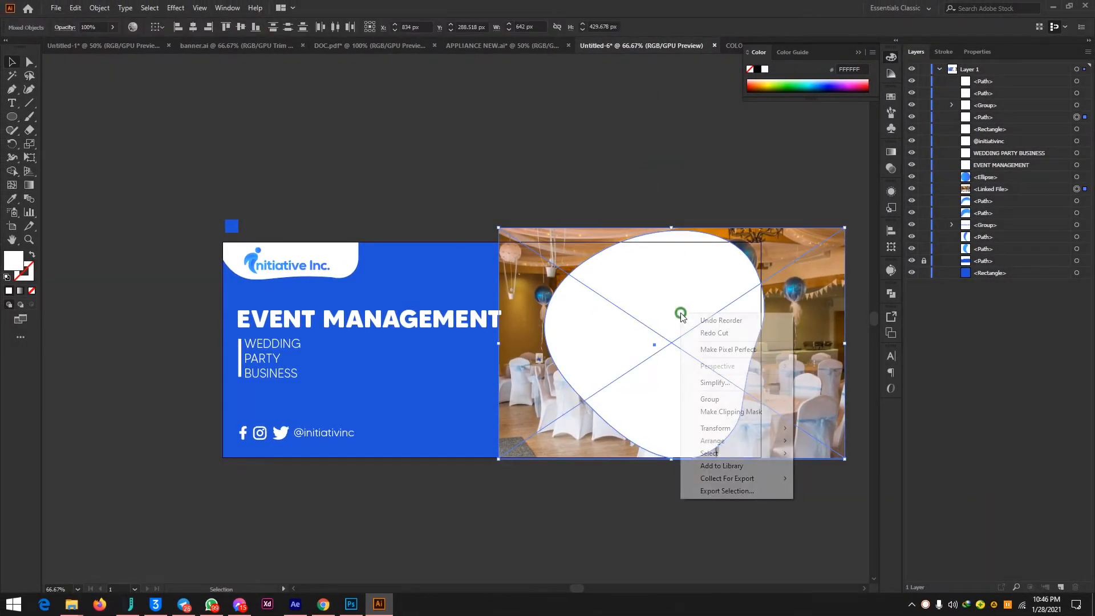
{"action": "left_click", "coordinate": [744, 412]}
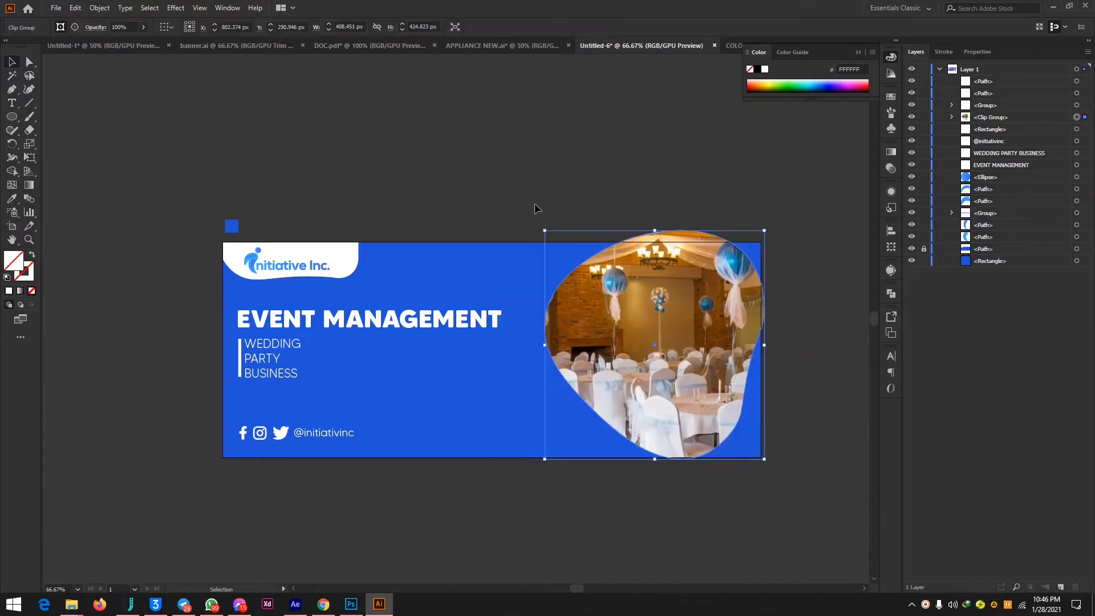
{"action": "left_click", "coordinate": [566, 187]}
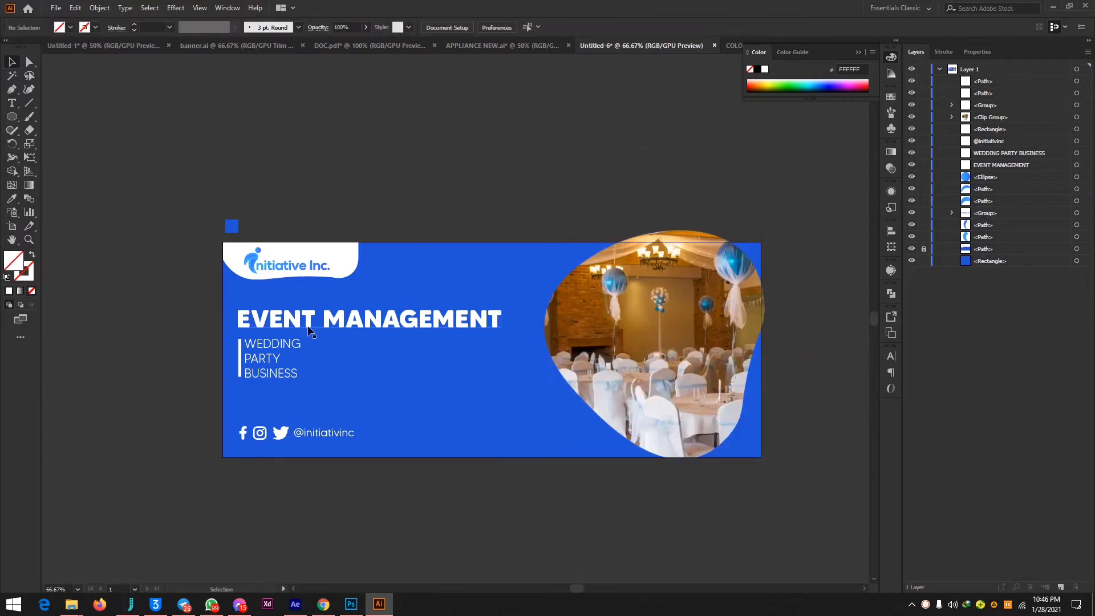
Release the clipping mask on the event photo.
{"action": "left_click", "coordinate": [683, 336]}
{"action": "left_click", "coordinate": [631, 201]}
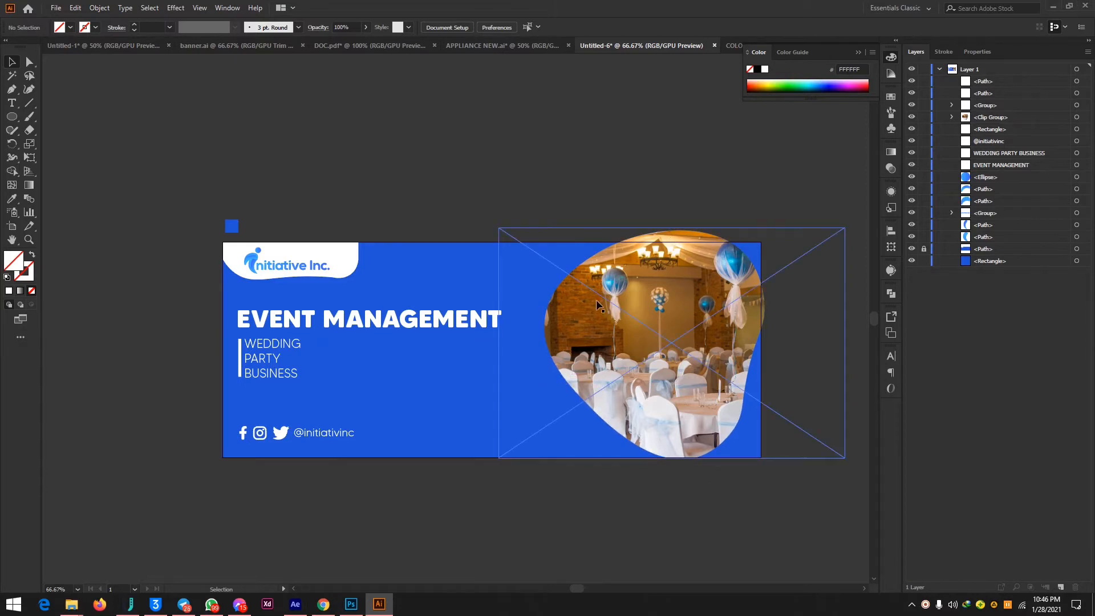
{"action": "left_click", "coordinate": [732, 290]}
{"action": "key", "text": "ctrl+alt+7"}
{"action": "left_click", "coordinate": [611, 318]}
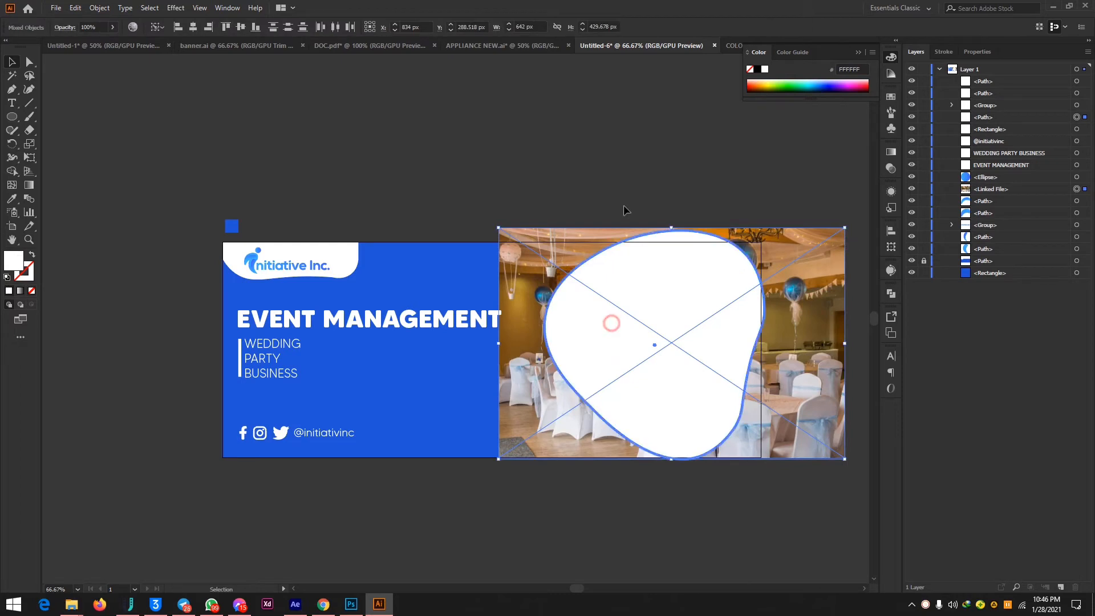
Select only the white organic shape and give it a 17 pt stroke.
{"action": "left_click", "coordinate": [619, 85]}
{"action": "left_click", "coordinate": [670, 278]}
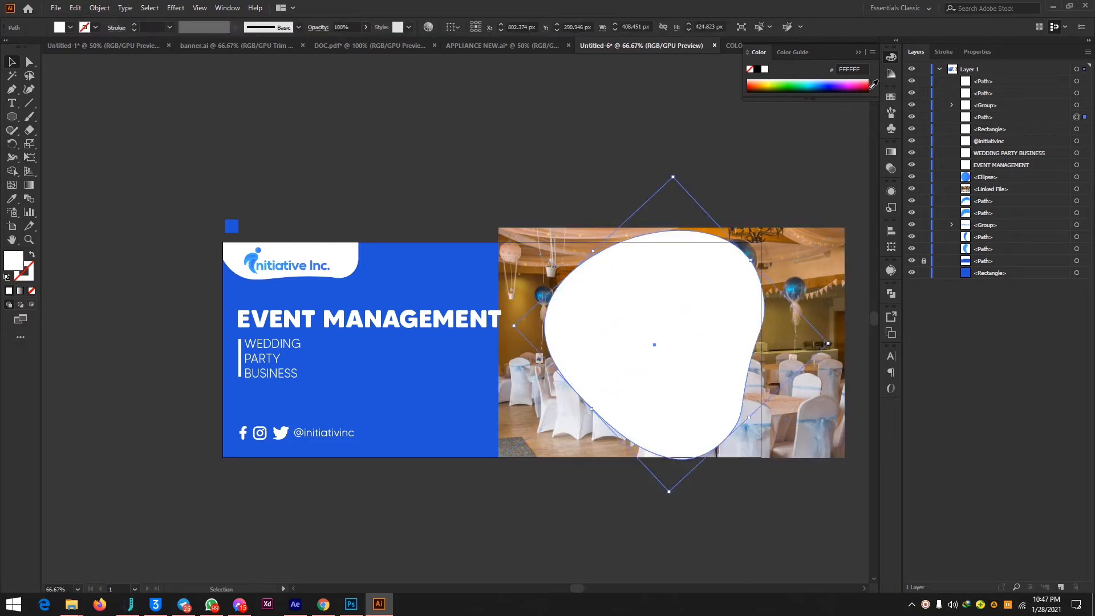
{"action": "left_click", "coordinate": [943, 52]}
{"action": "left_click", "coordinate": [1012, 69]}
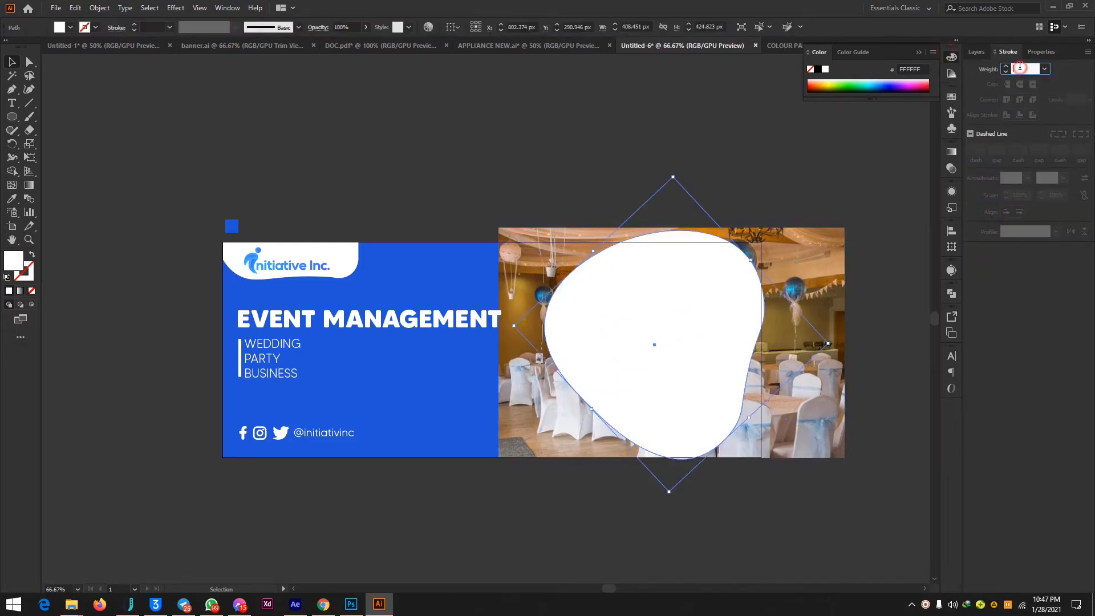
{"action": "type", "text": "5"}
{"action": "key", "text": "Return"}
{"action": "key", "text": "Up"}
{"action": "key", "text": "Up"}
{"action": "key", "text": "Up"}
{"action": "key", "text": "Up"}
{"action": "key", "text": "Up"}
{"action": "key", "text": "Up"}
{"action": "key", "text": "Up"}
{"action": "key", "text": "Up"}
{"action": "key", "text": "Up"}
{"action": "key", "text": "Up"}
{"action": "key", "text": "Up"}
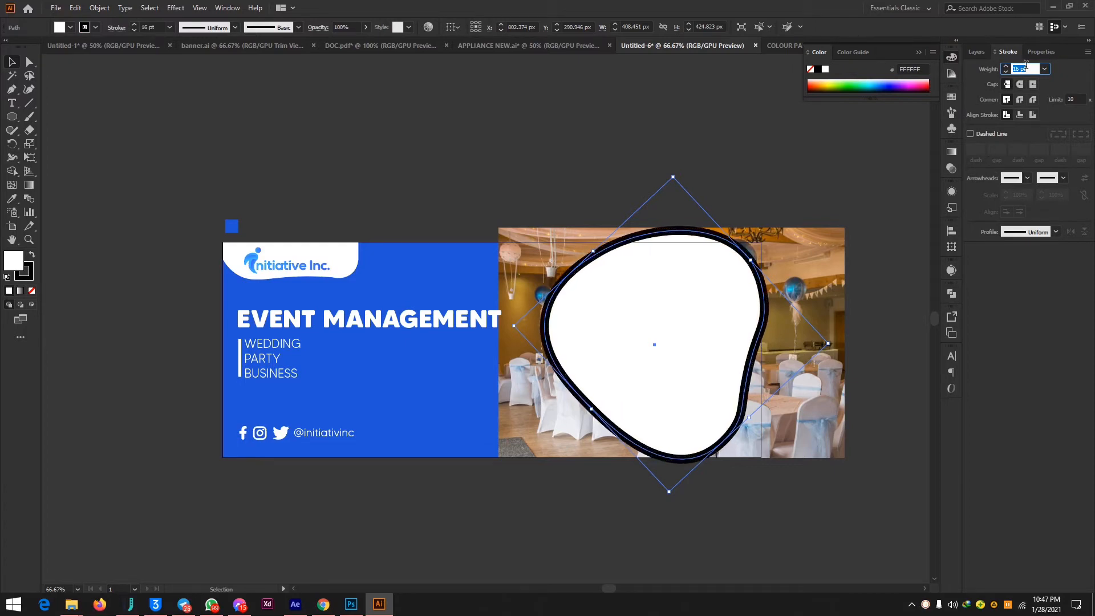
{"action": "key", "text": "Up"}
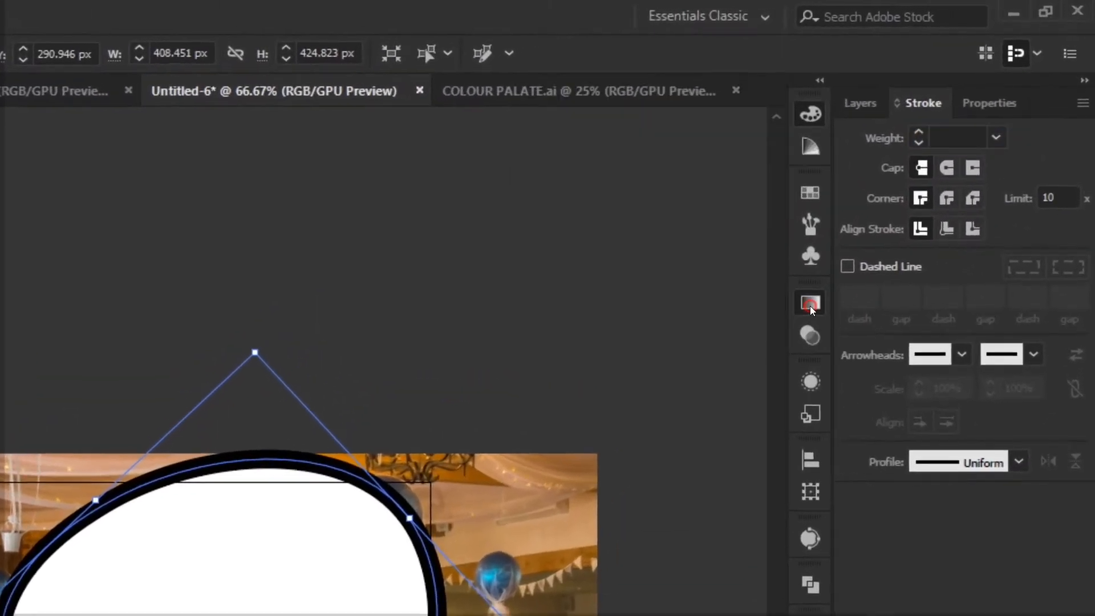
Apply the default white-to-black linear gradient to the organic shape's stroke only, keeping its fill solid white.
{"action": "left_click", "coordinate": [951, 151]}
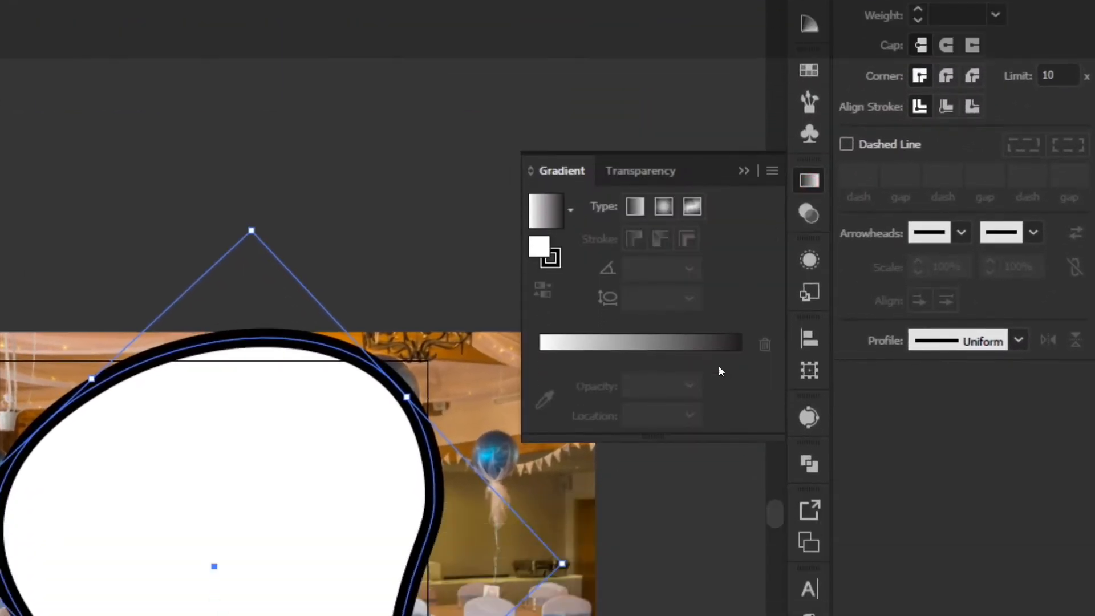
{"action": "left_click", "coordinate": [664, 342]}
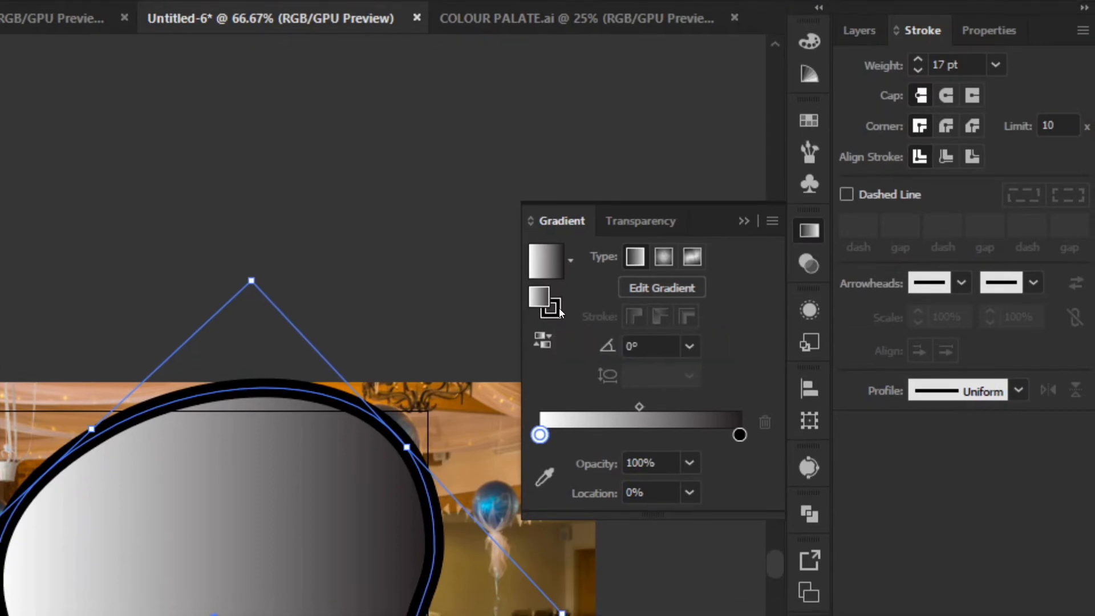
{"action": "key", "text": "ctrl+z"}
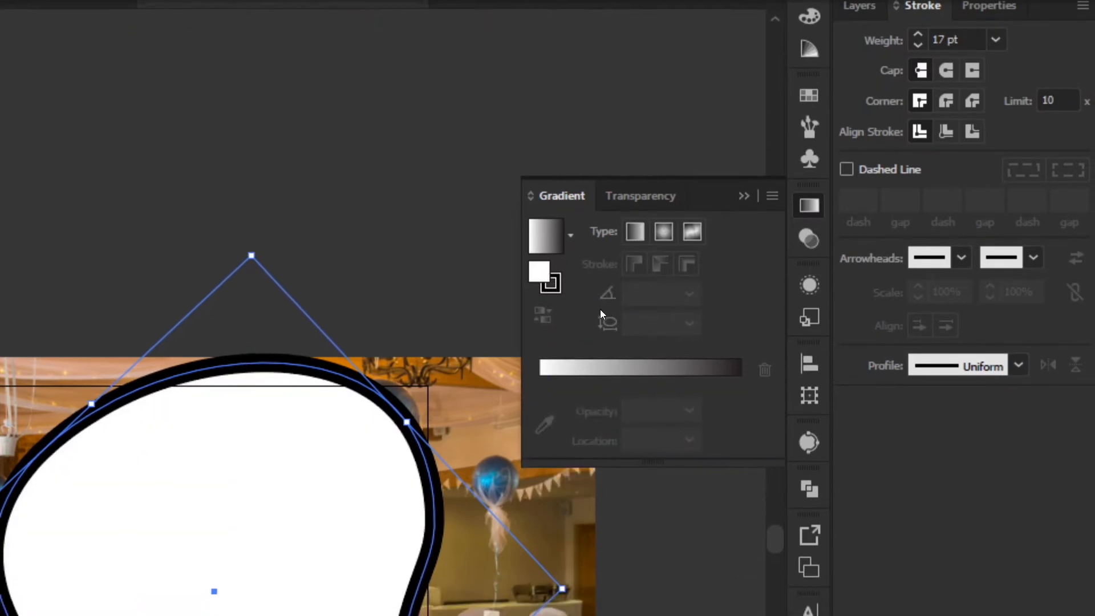
{"action": "left_click", "coordinate": [555, 311]}
{"action": "left_click", "coordinate": [584, 390]}
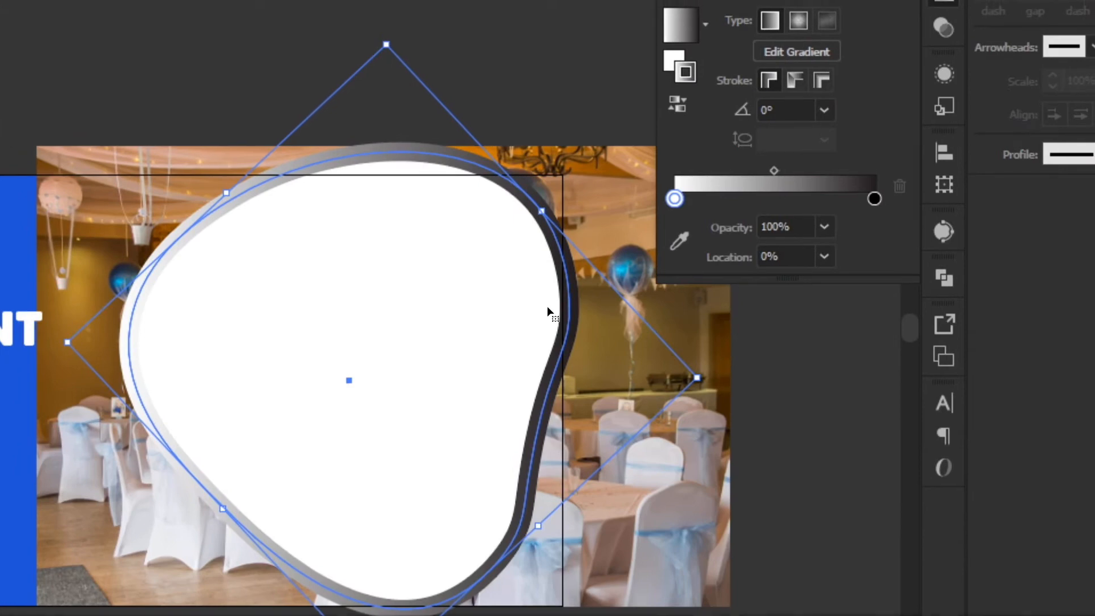
{"action": "key", "text": "ctrl+z"}
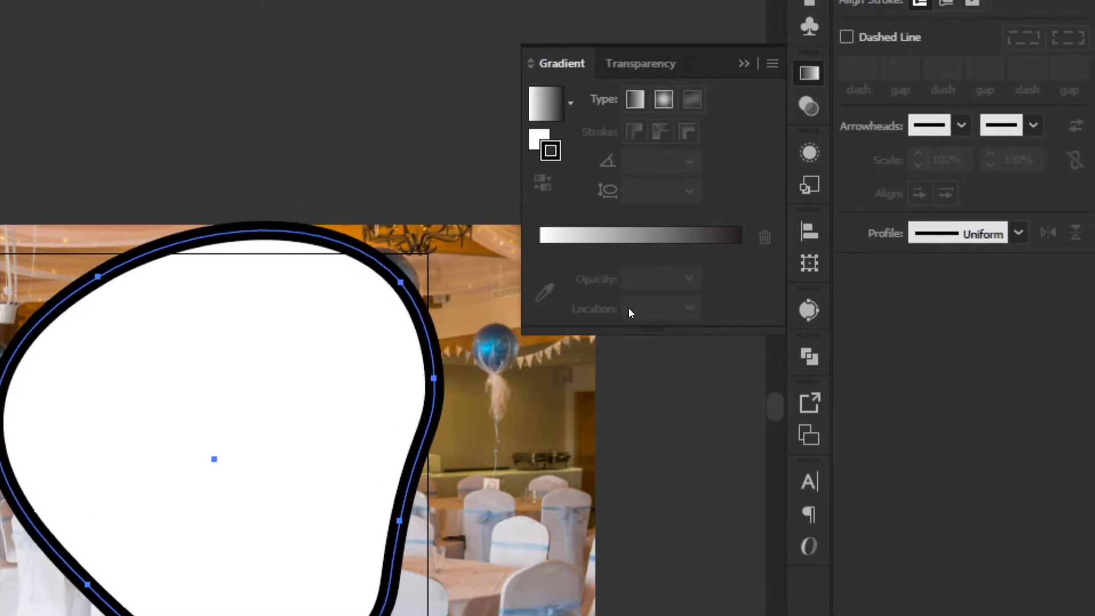
{"action": "key", "text": "ctrl+shift+z"}
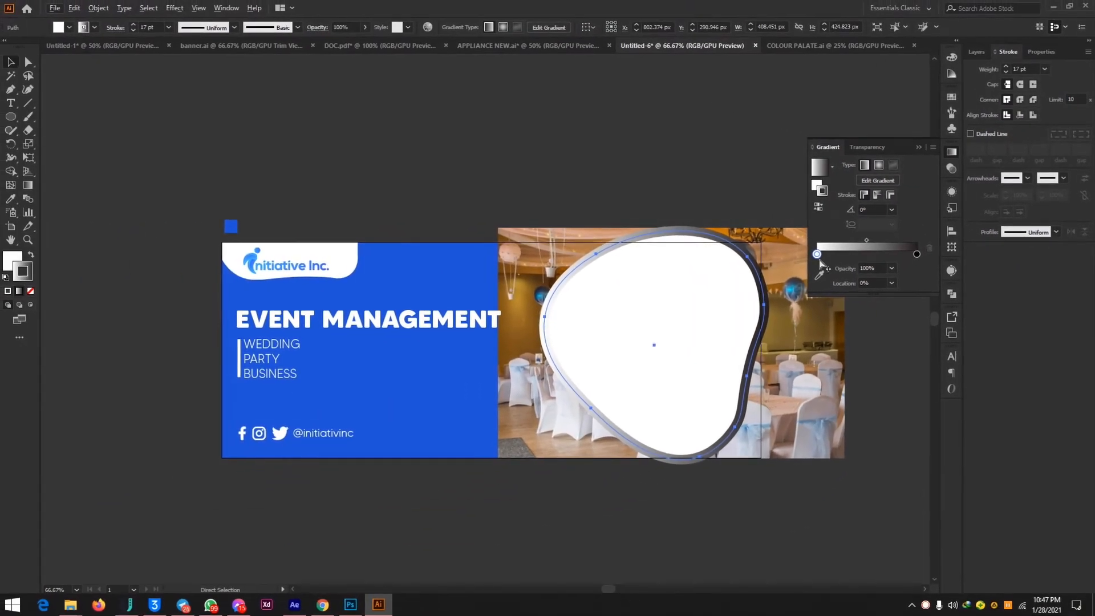
Recolour the starting stop of the organic shape's stroke gradient with a light blue swatch.
{"action": "left_click", "coordinate": [817, 255]}
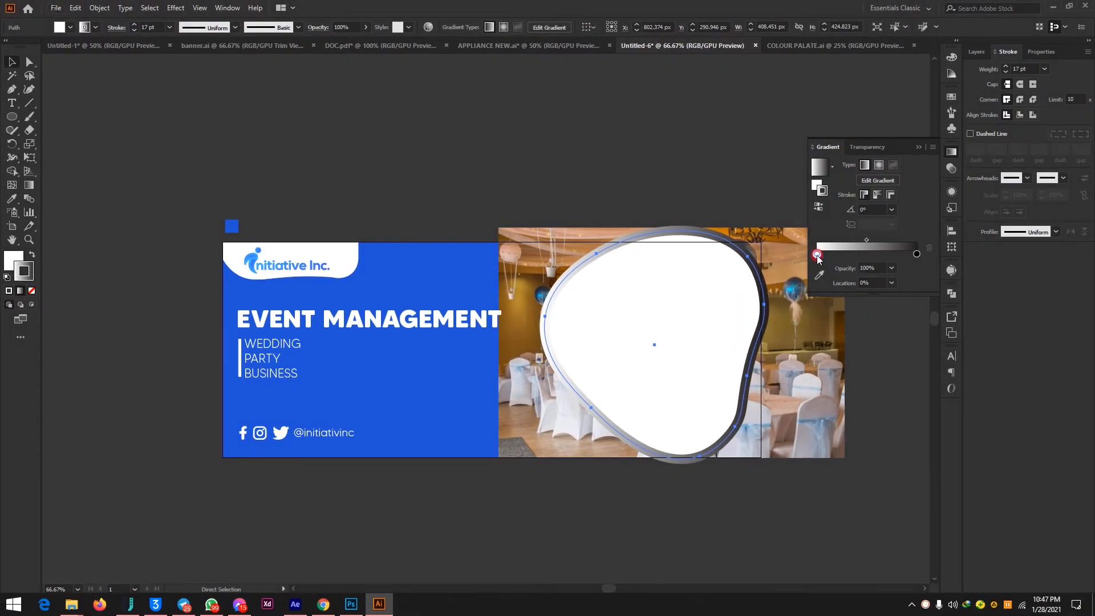
{"action": "double_click", "coordinate": [817, 254]}
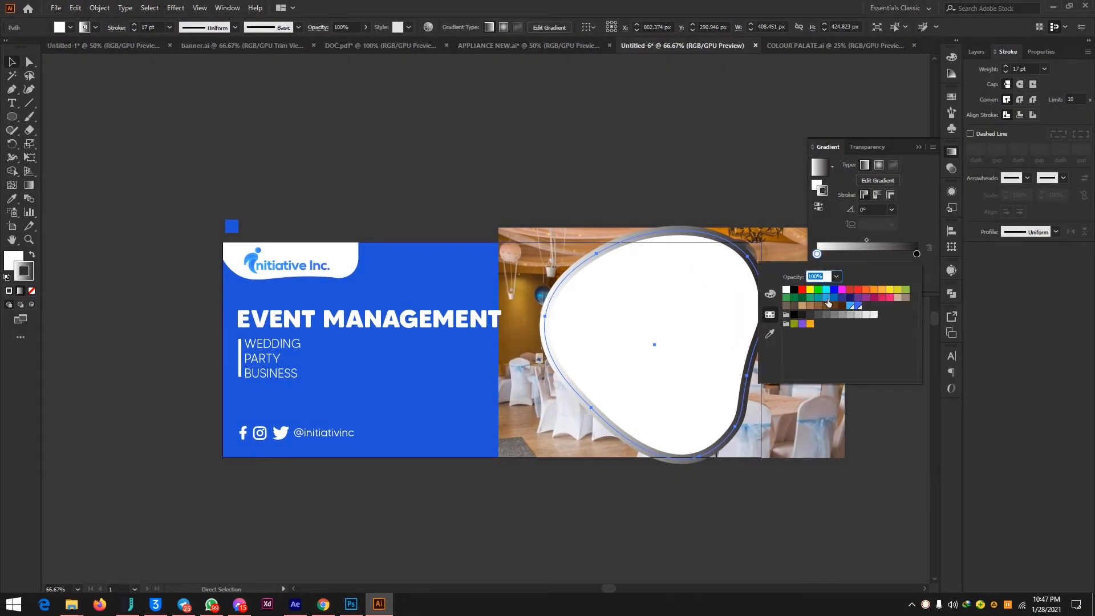
{"action": "left_click", "coordinate": [826, 298]}
{"action": "left_click", "coordinate": [826, 294]}
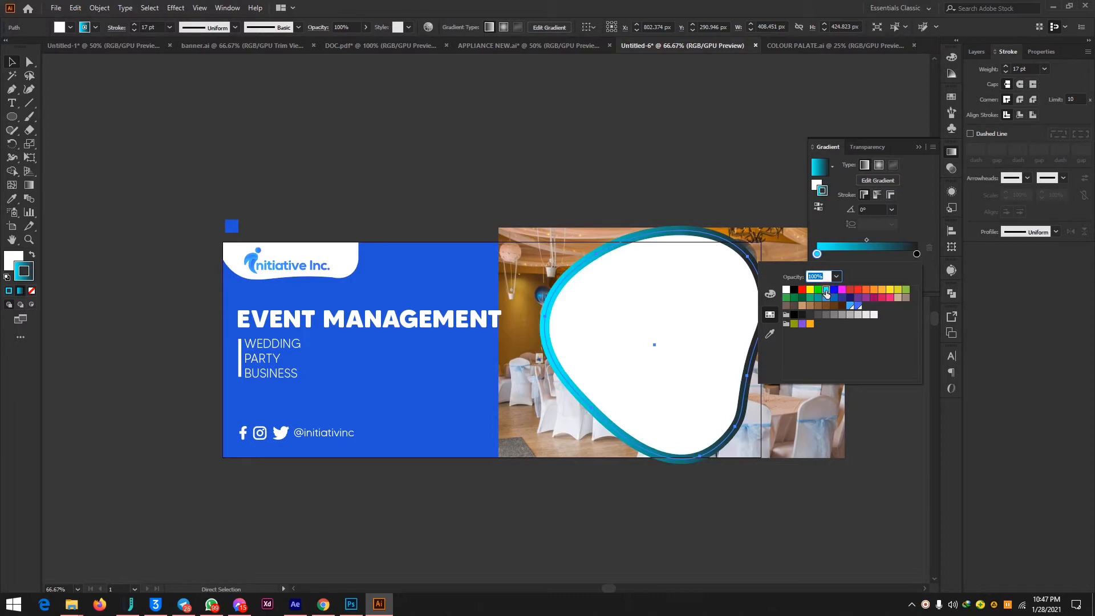
{"action": "left_click", "coordinate": [846, 307]}
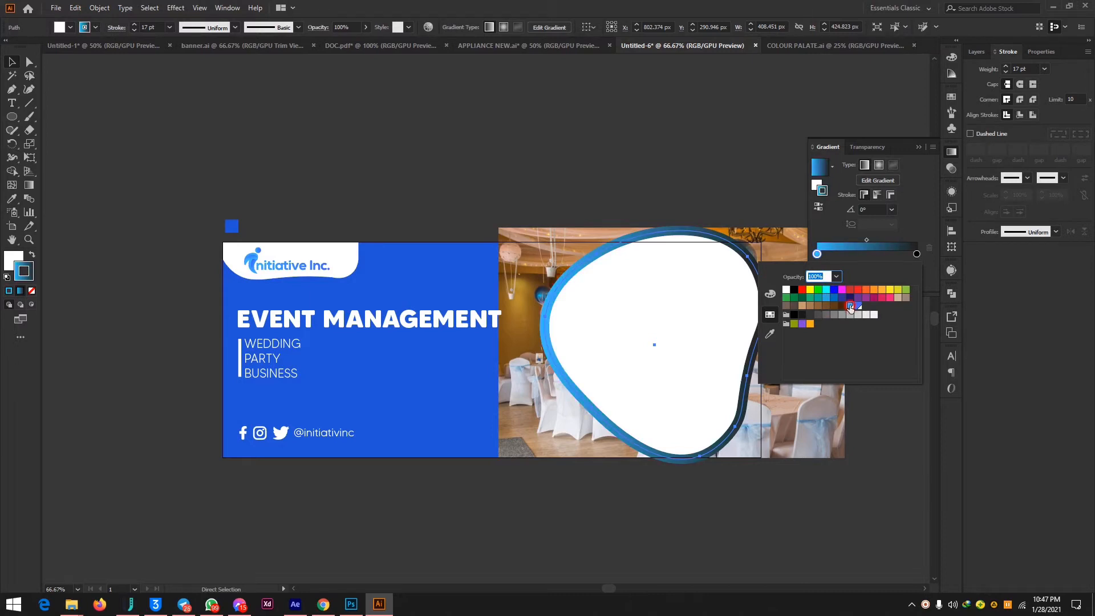
Recolour the end stop of the organic shape's stroke gradient to dark blue 003DBC.
{"action": "left_click", "coordinate": [916, 255]}
{"action": "left_click", "coordinate": [835, 298]}
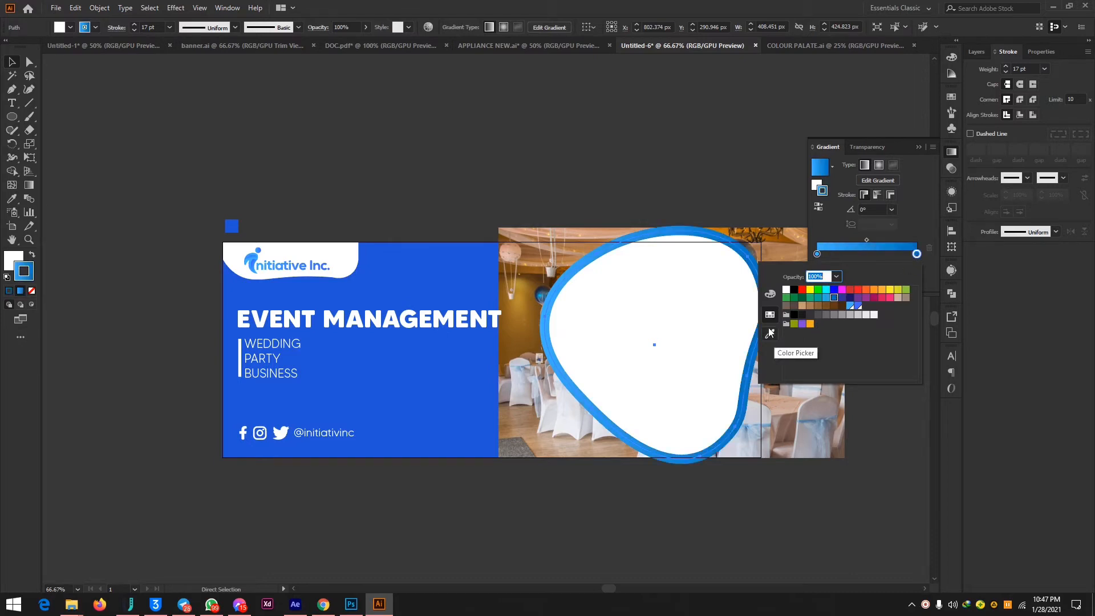
{"action": "left_click", "coordinate": [770, 293]}
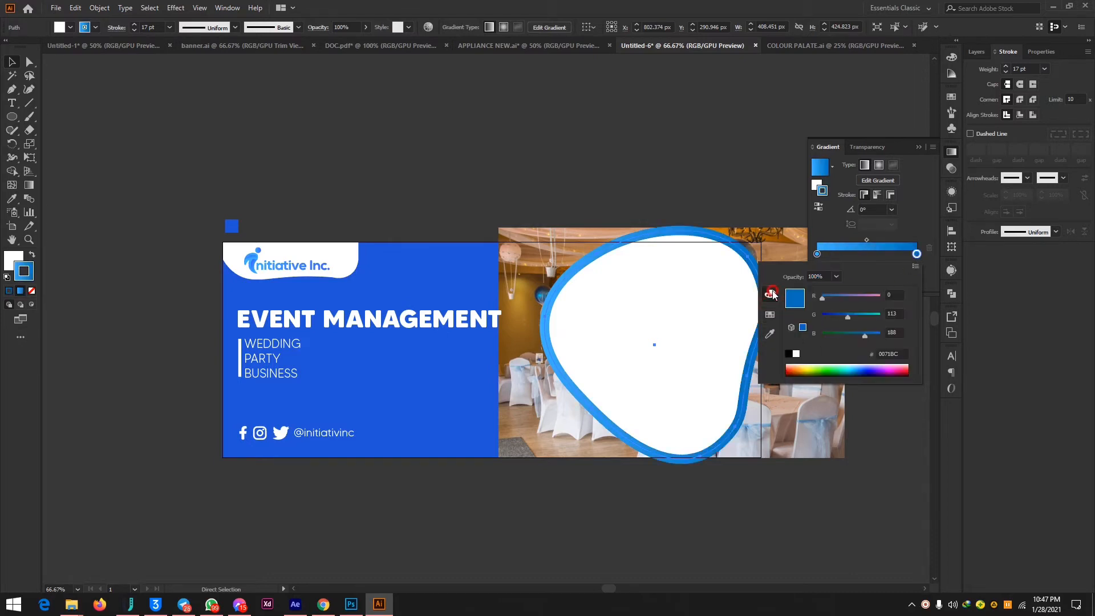
{"action": "left_click", "coordinate": [839, 317]}
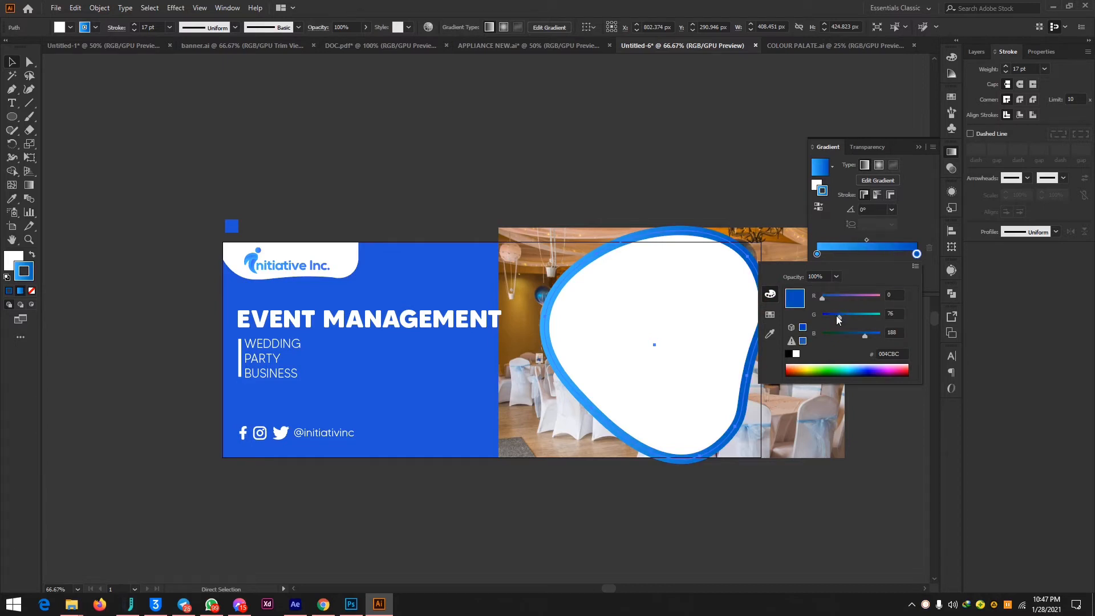
{"action": "left_click", "coordinate": [836, 316]}
{"action": "left_click", "coordinate": [919, 210]}
{"action": "key", "text": "v"}
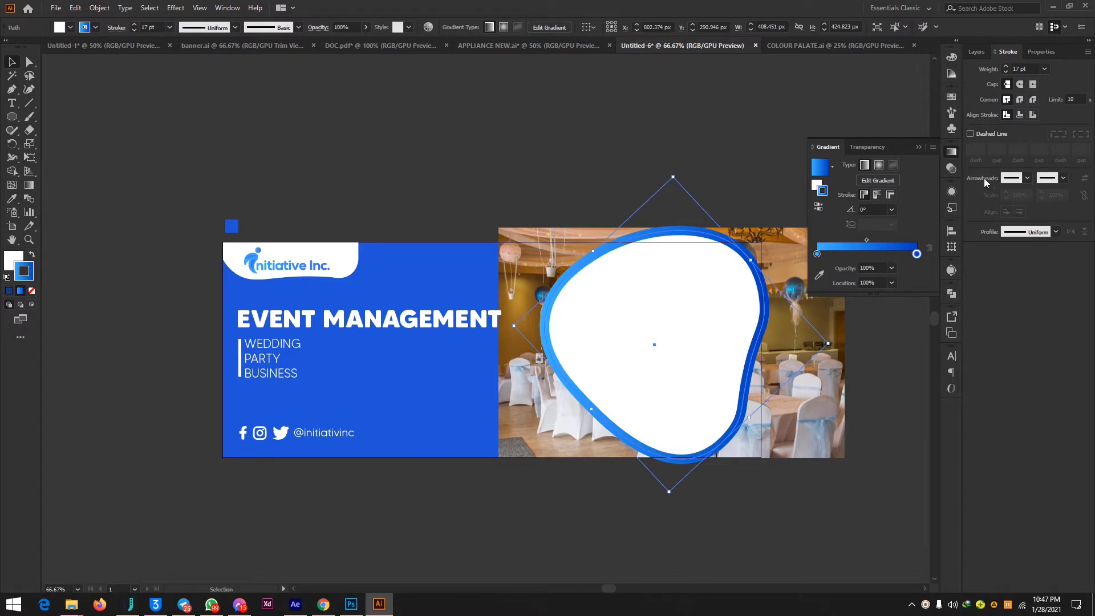
{"action": "left_click", "coordinate": [922, 146]}
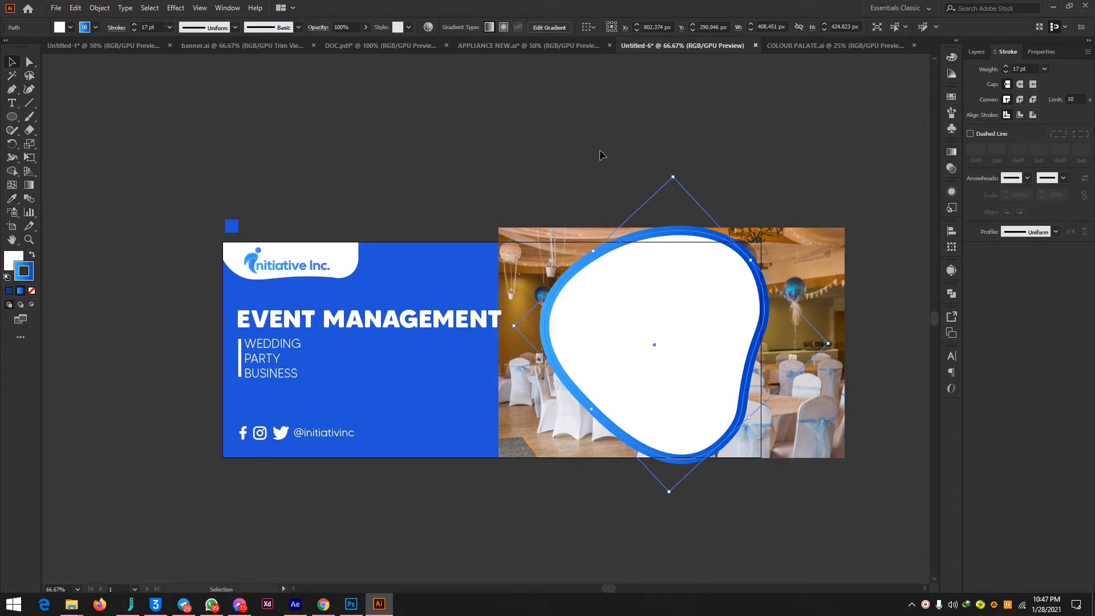
Select the white organic shape together with the event photo and make a clipping mask from them.
{"action": "left_click", "coordinate": [771, 203]}
{"action": "left_click_drag", "start_coordinate": [675, 288], "coordinate": [648, 364]}
{"action": "right_click", "coordinate": [645, 328]}
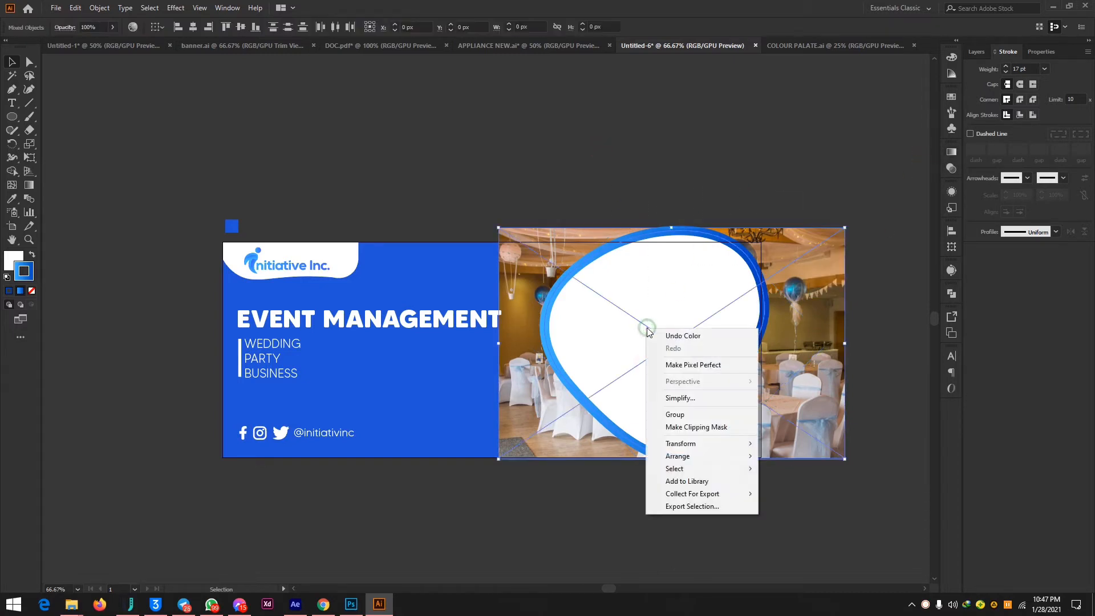
{"action": "left_click", "coordinate": [724, 427]}
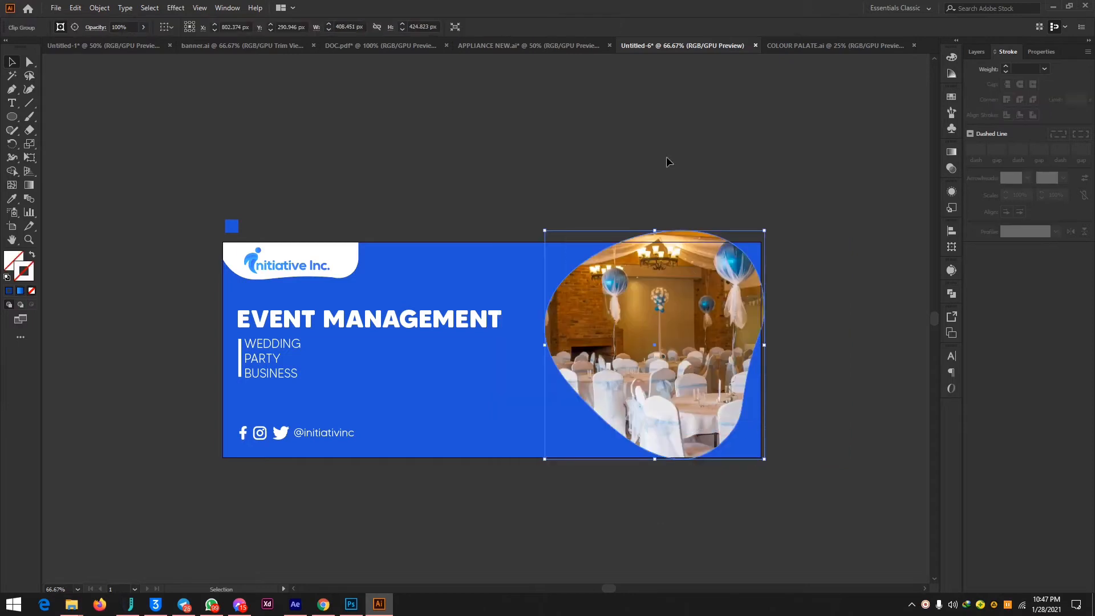
Give the clipped event photo a blue gradient outline with a 14 pt stroke weight, and deselect it.
{"action": "left_click", "coordinate": [1020, 69]}
{"action": "scroll", "coordinate": [1020, 69], "scroll_direction": "up", "scroll_amount": 1}
{"action": "scroll", "coordinate": [1021, 68], "scroll_direction": "up", "scroll_amount": 12}
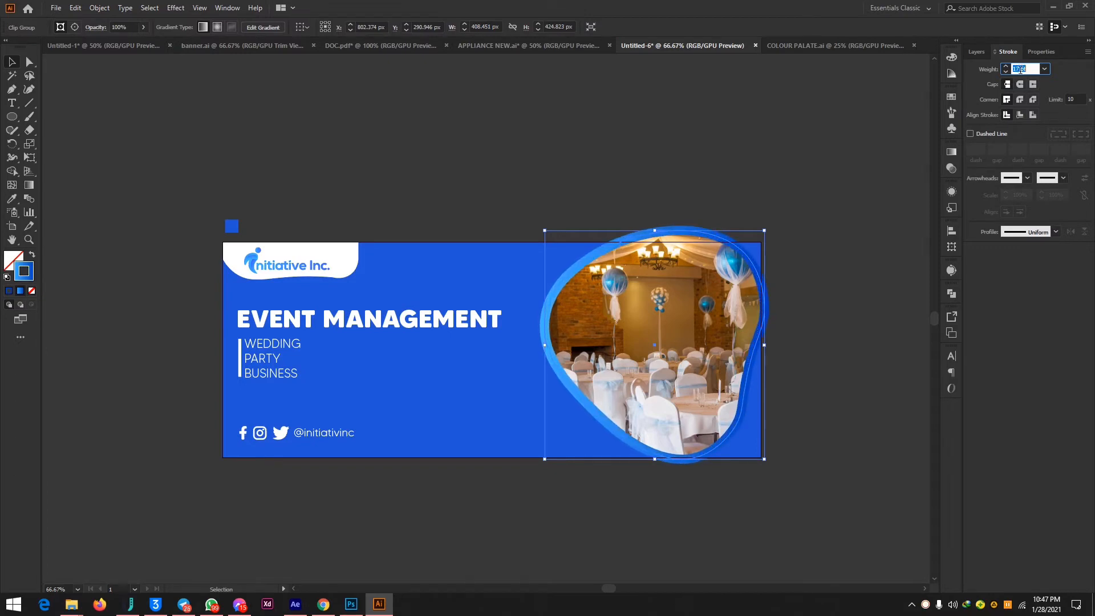
{"action": "left_click", "coordinate": [757, 160]}
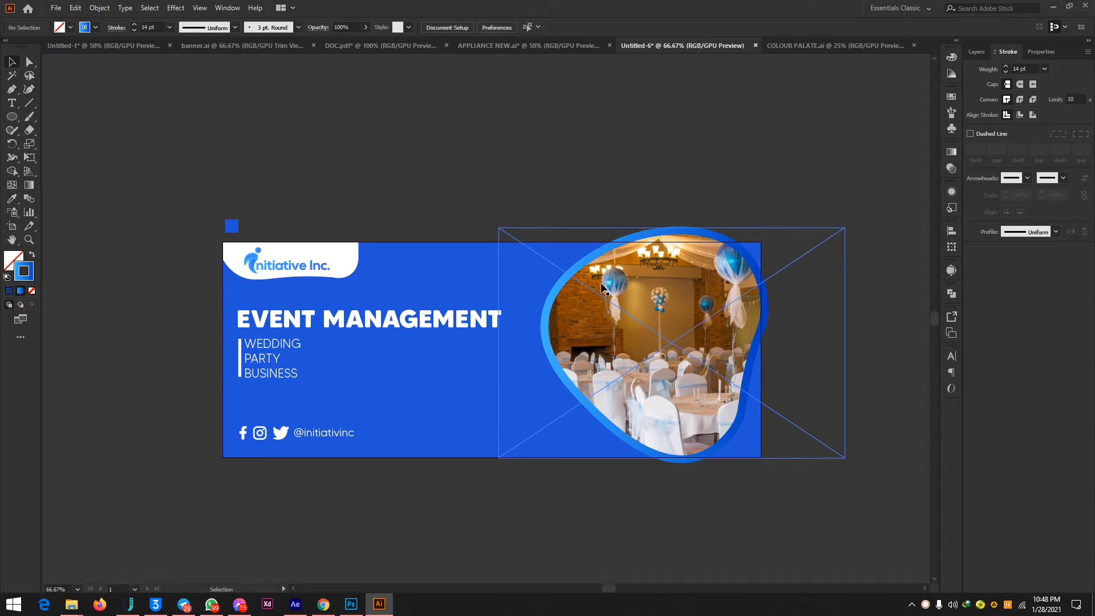
{"action": "left_click", "coordinate": [10, 119]}
{"action": "left_click_drag", "start_coordinate": [356, 261], "coordinate": [396, 303]}
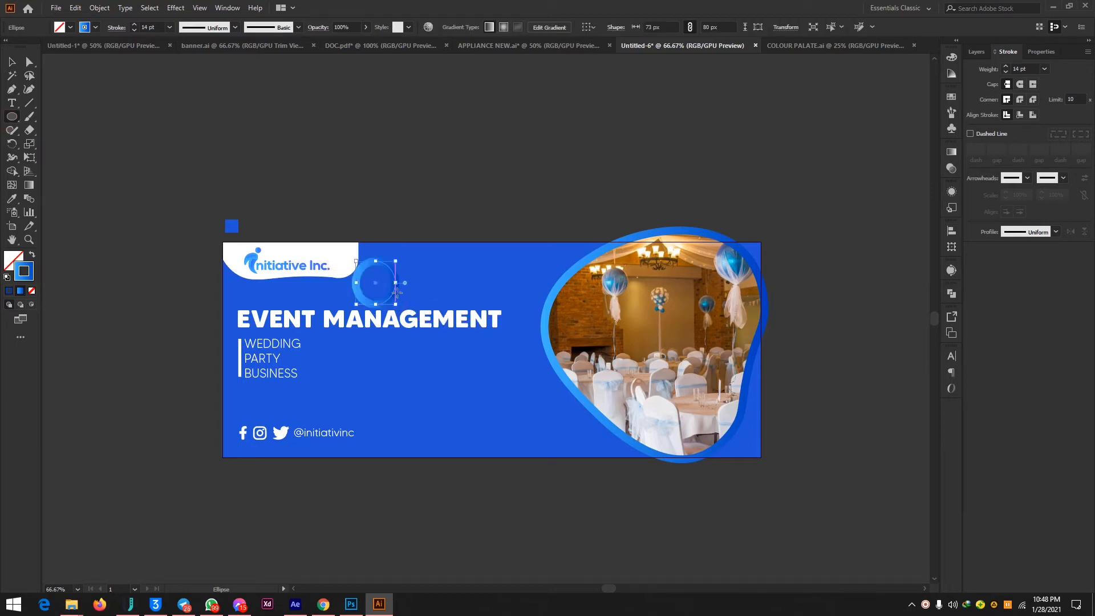
{"action": "left_click", "coordinate": [394, 282]}
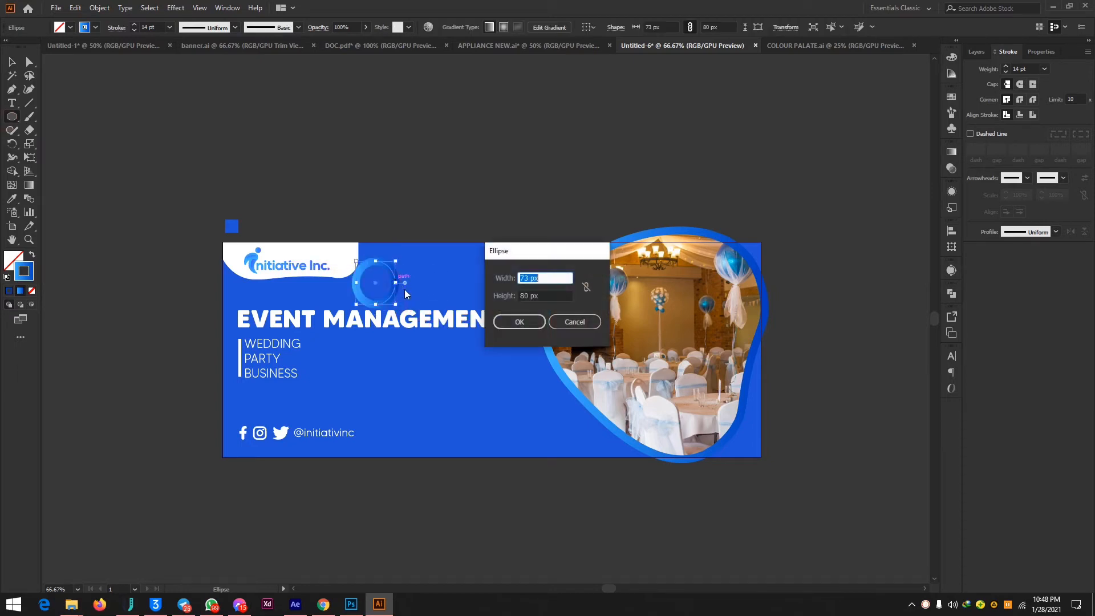
{"action": "left_click", "coordinate": [573, 323]}
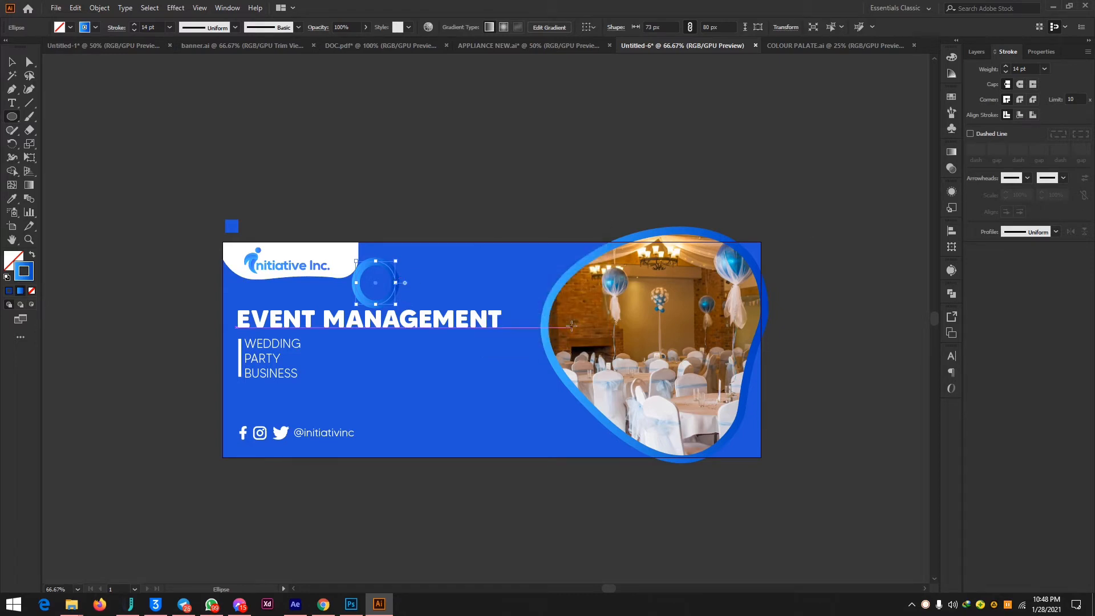
{"action": "key", "text": "ctrl+z"}
Draw an ellipse about 79 × 80 px beside the white logo shape and fill it solid green 4BB730 with no stroke.
{"action": "left_click_drag", "start_coordinate": [366, 255], "coordinate": [410, 297]}
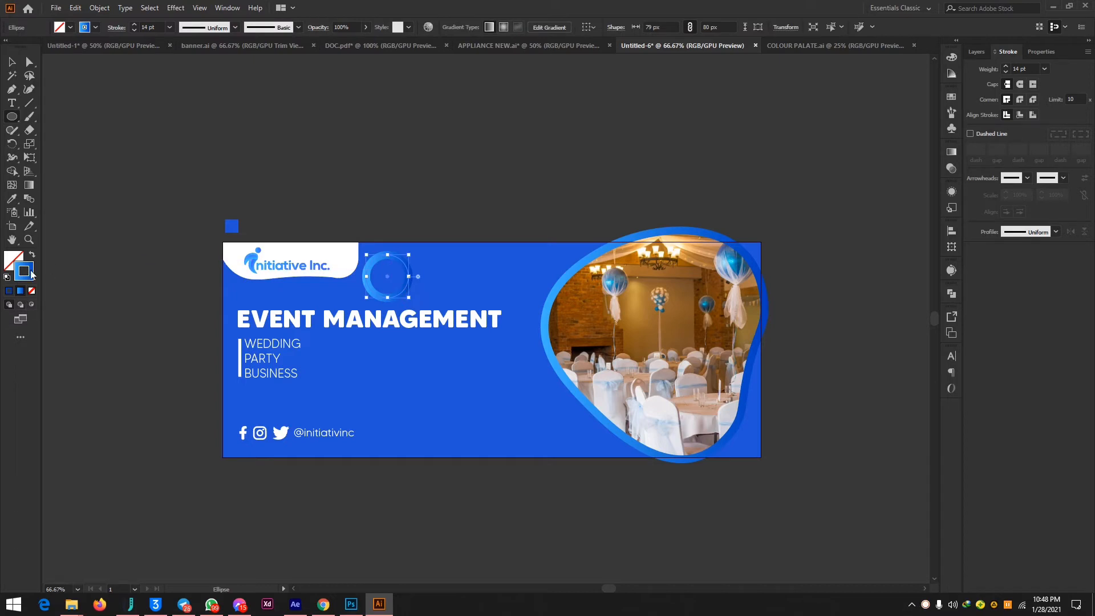
{"action": "left_click", "coordinate": [31, 255]}
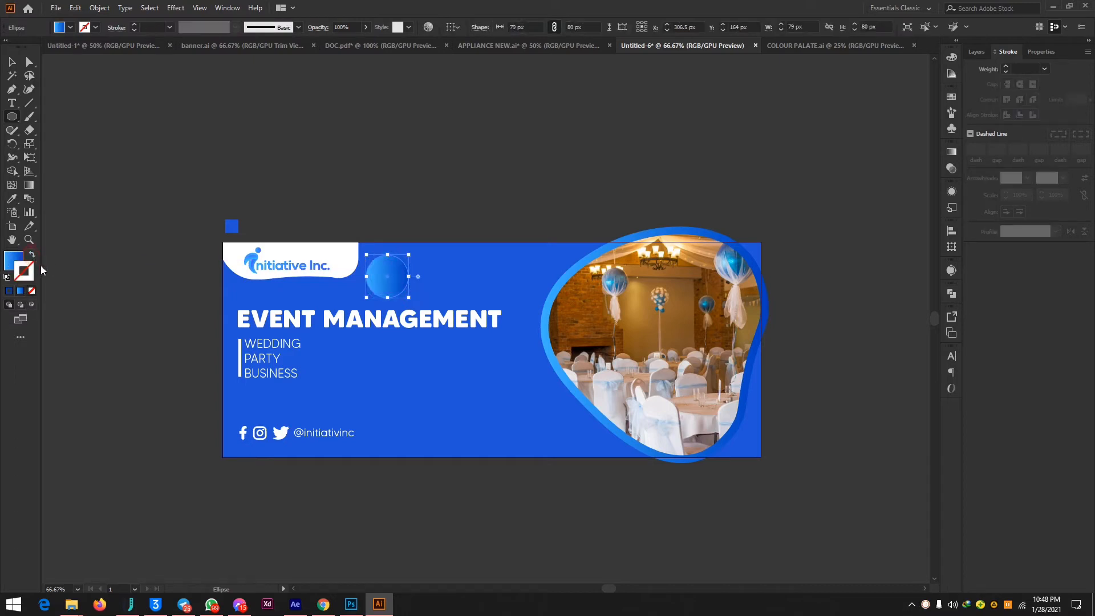
{"action": "left_click", "coordinate": [9, 261]}
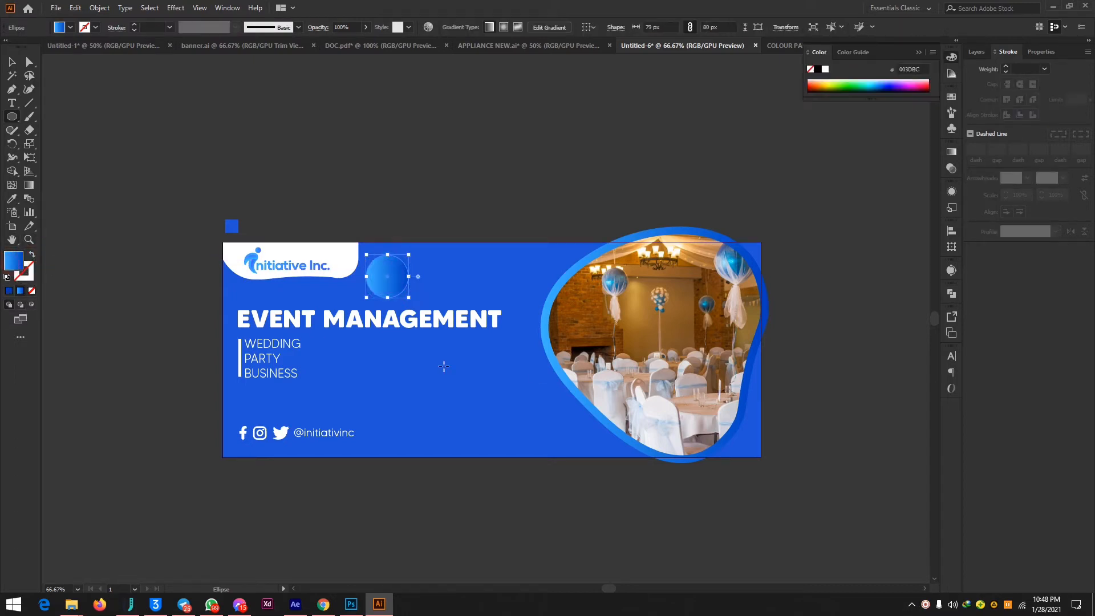
{"action": "left_click", "coordinate": [8, 290]}
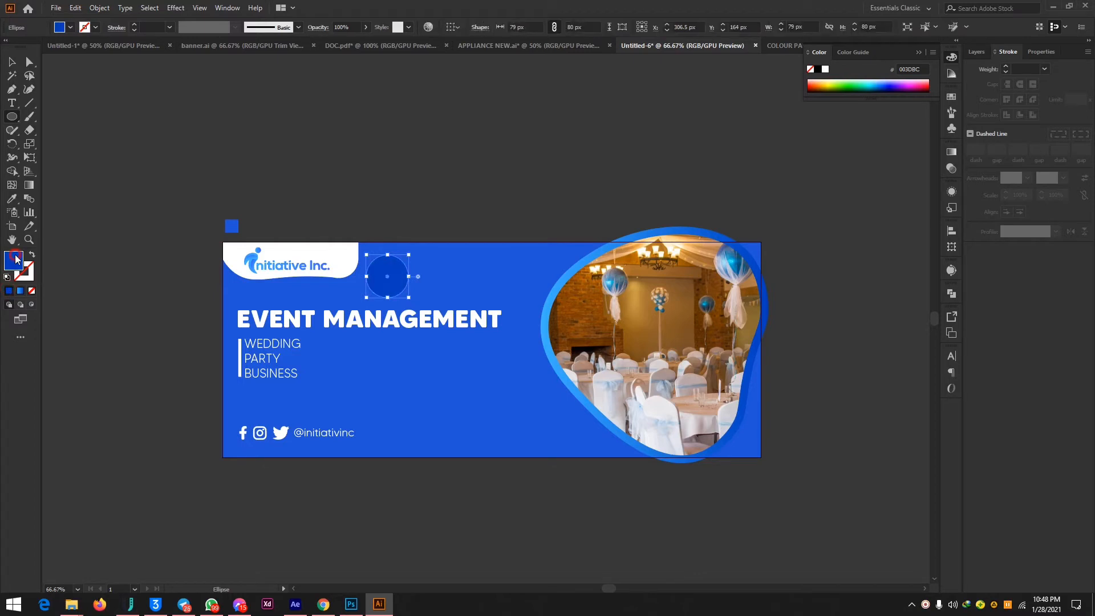
{"action": "left_click", "coordinate": [901, 435]}
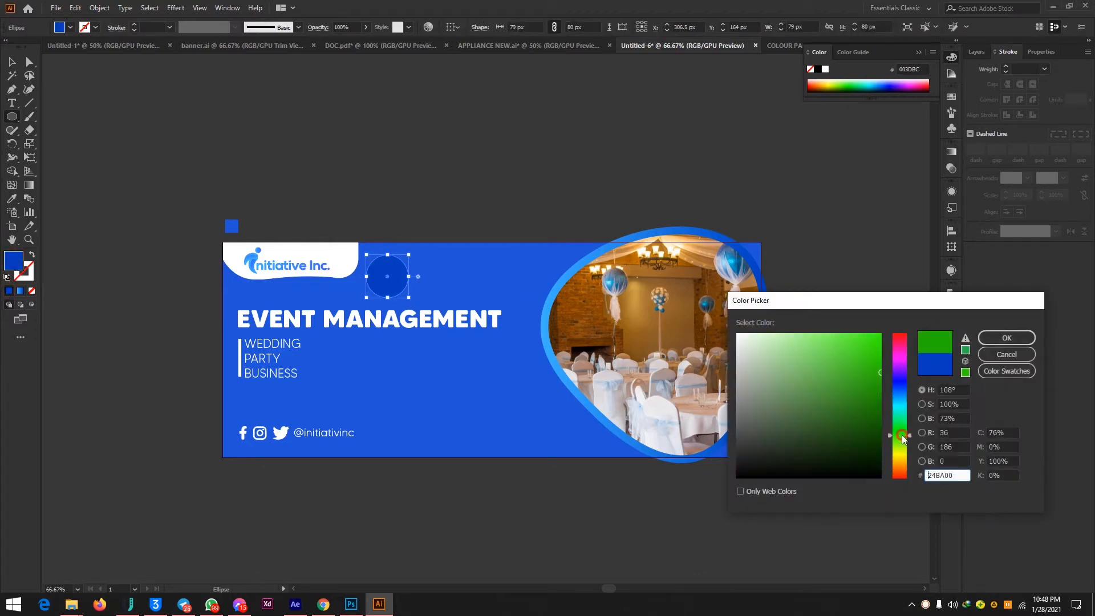
{"action": "left_click", "coordinate": [844, 374]}
{"action": "left_click", "coordinate": [1007, 338]}
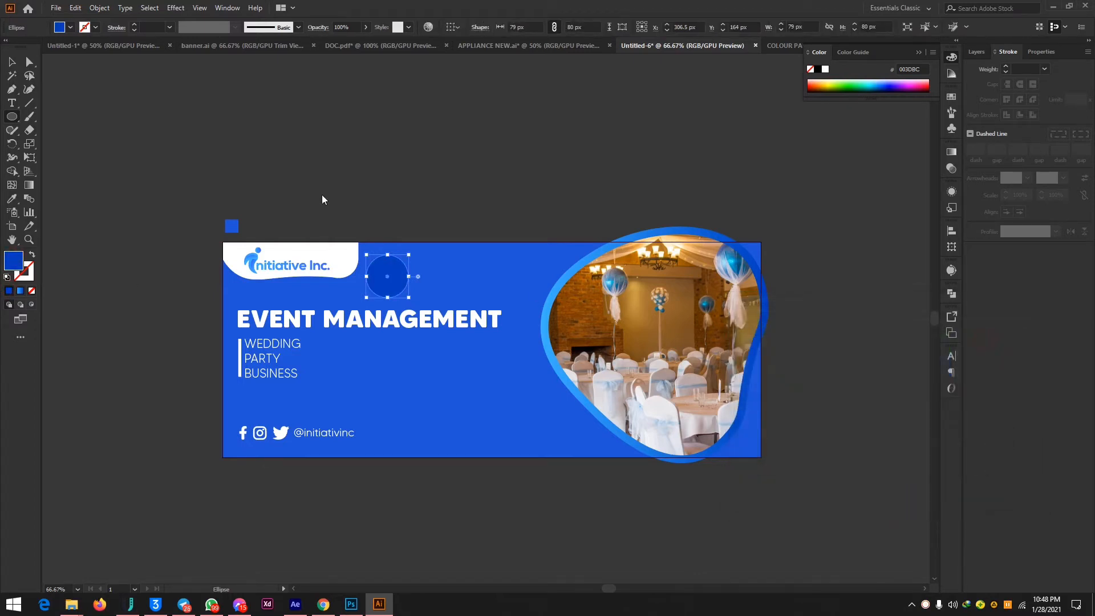
Move the green ellipse over the lower right corner of the white logo shape and reduce its opacity to 28%.
{"action": "mouse_move", "coordinate": [392, 276]}
{"action": "left_mouse_down"}
{"action": "mouse_move", "coordinate": [344, 273]}
{"action": "mouse_move", "coordinate": [363, 285]}
{"action": "left_mouse_up"}
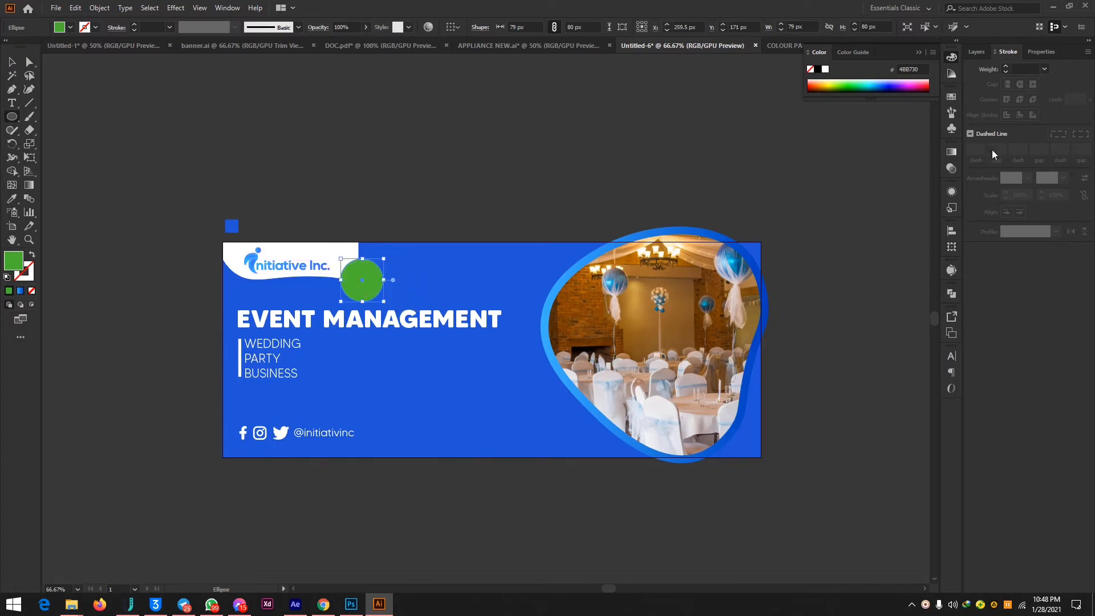
{"action": "left_click", "coordinate": [953, 170]}
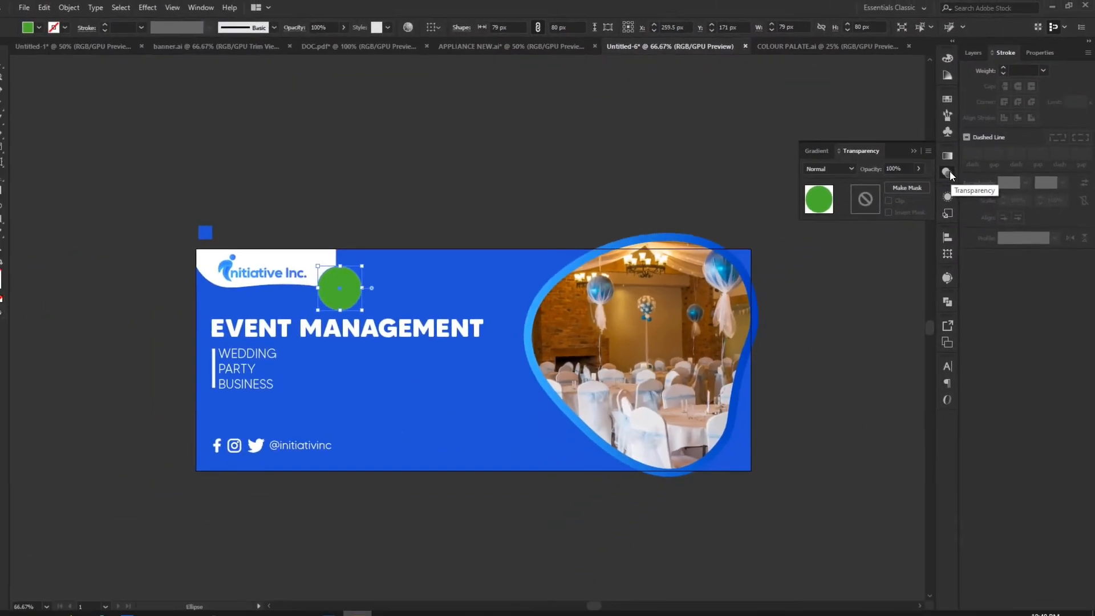
{"action": "left_click", "coordinate": [924, 164]}
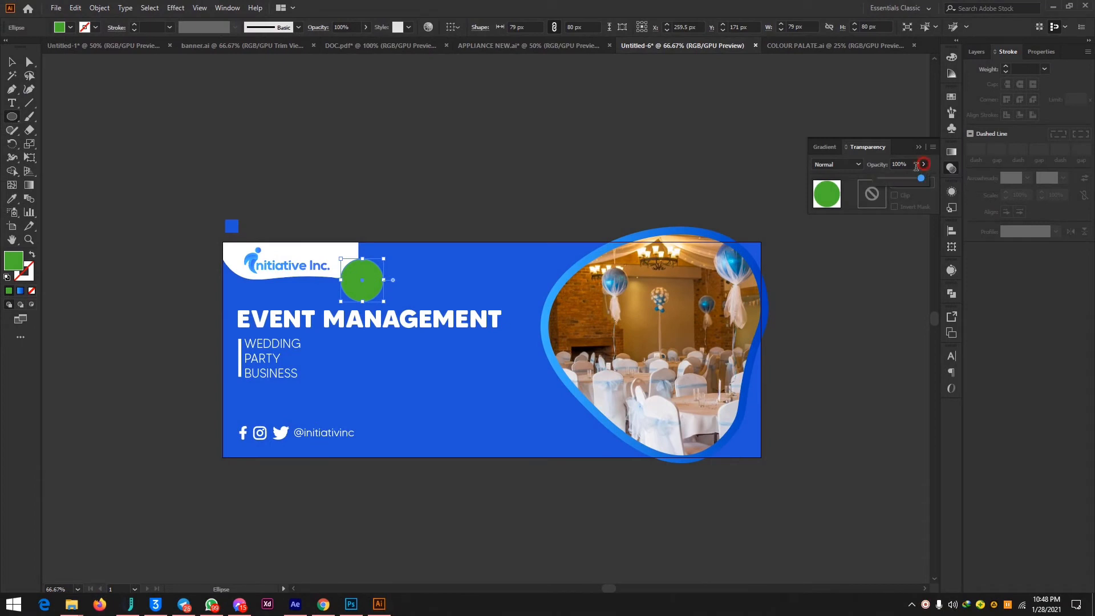
{"action": "left_click", "coordinate": [892, 180]}
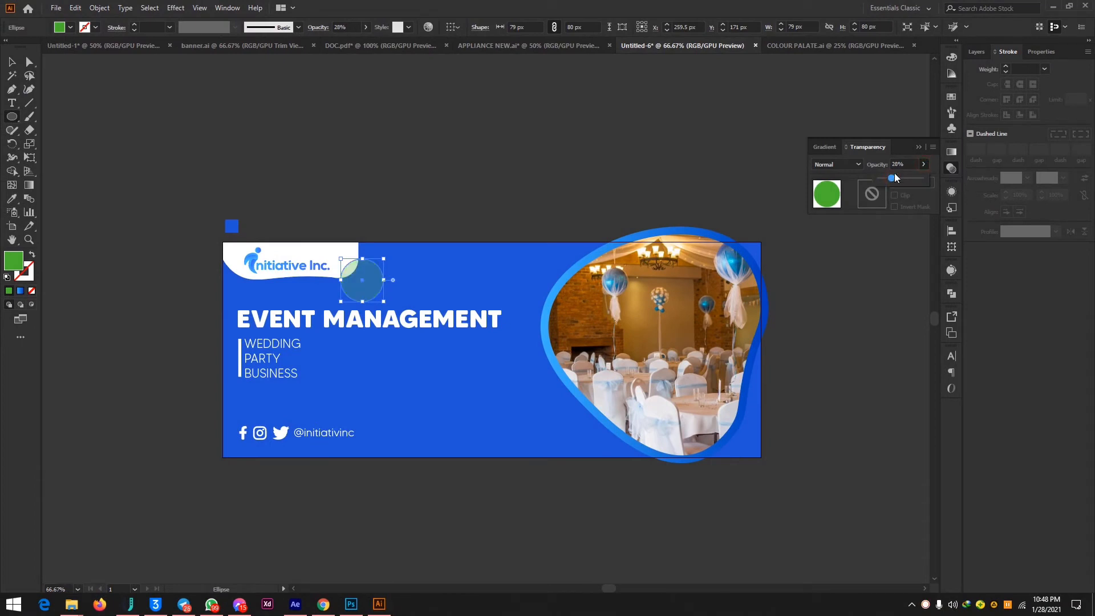
{"action": "left_click", "coordinate": [918, 148]}
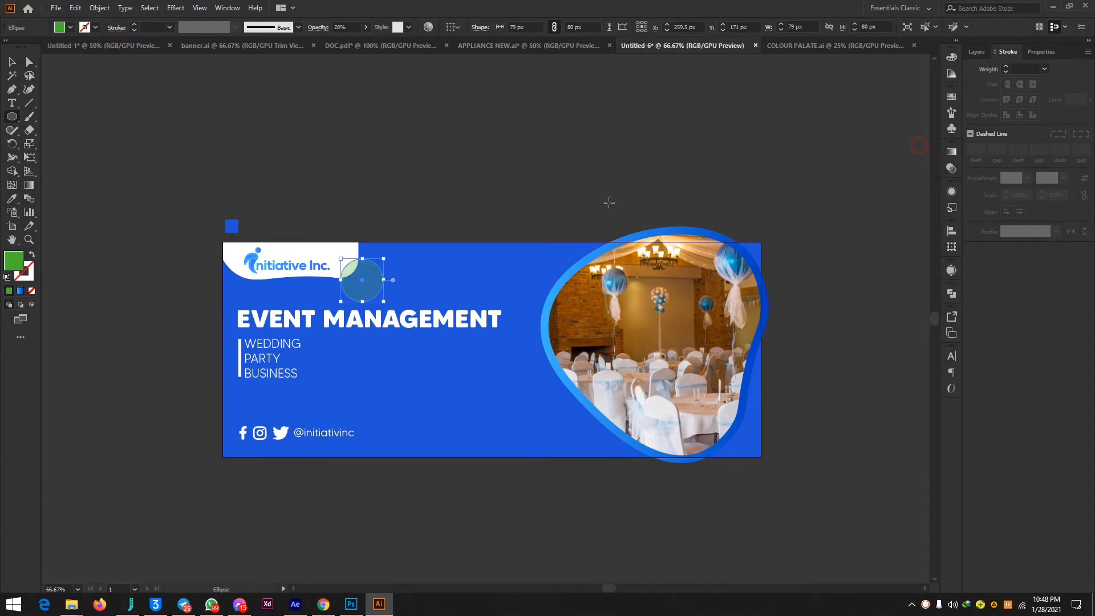
{"action": "key", "text": "a"}
{"action": "left_click", "coordinate": [465, 184]}
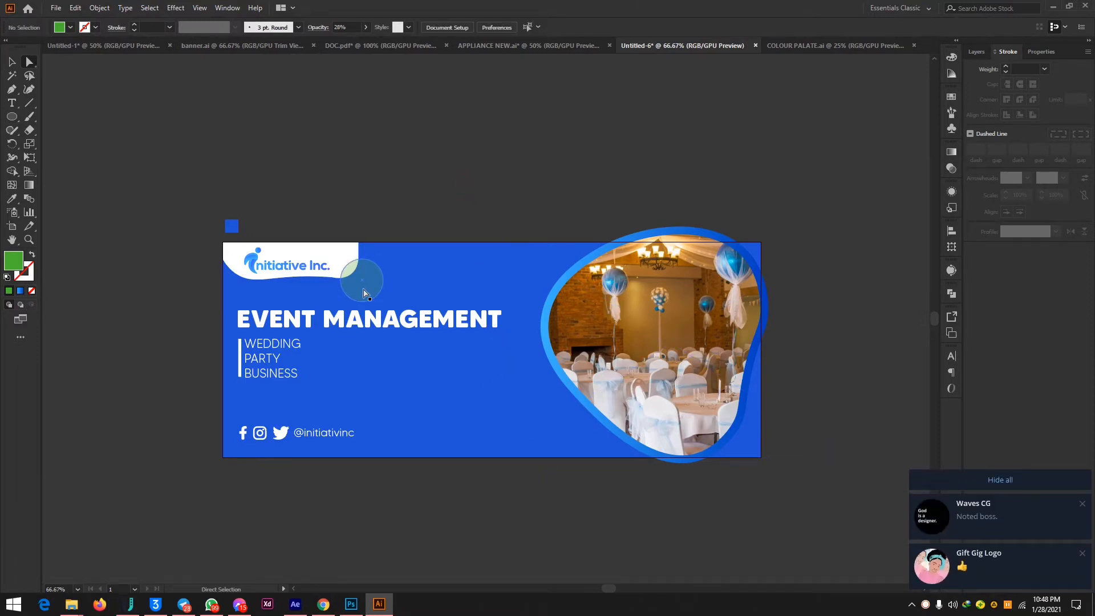
Duplicate the translucent green ellipse to the photo's upper left edge and enlarge the copy to about 145 × 147 px.
{"action": "left_click", "coordinate": [1030, 482]}
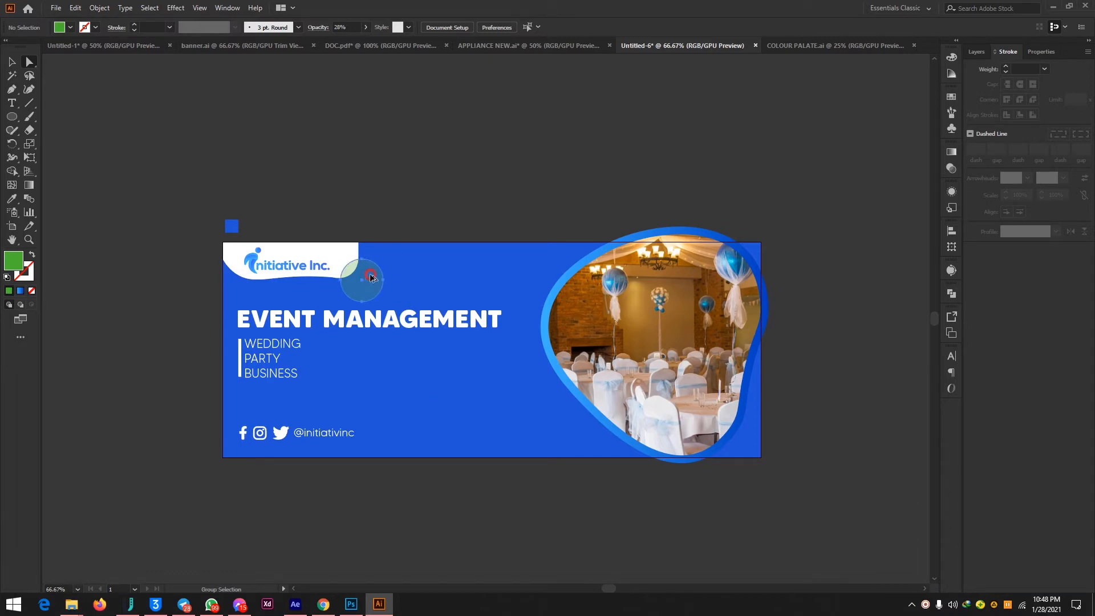
{"action": "left_click_drag", "start_coordinate": [371, 277], "coordinate": [570, 269]}
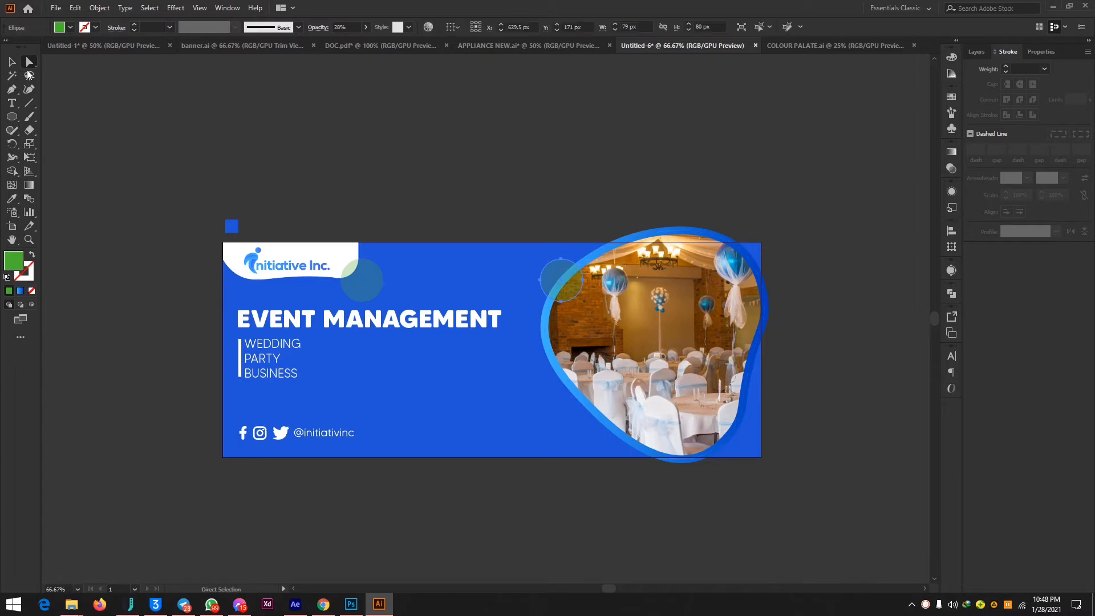
{"action": "left_click", "coordinate": [12, 62]}
{"action": "left_click_drag", "start_coordinate": [540, 303], "coordinate": [511, 299]}
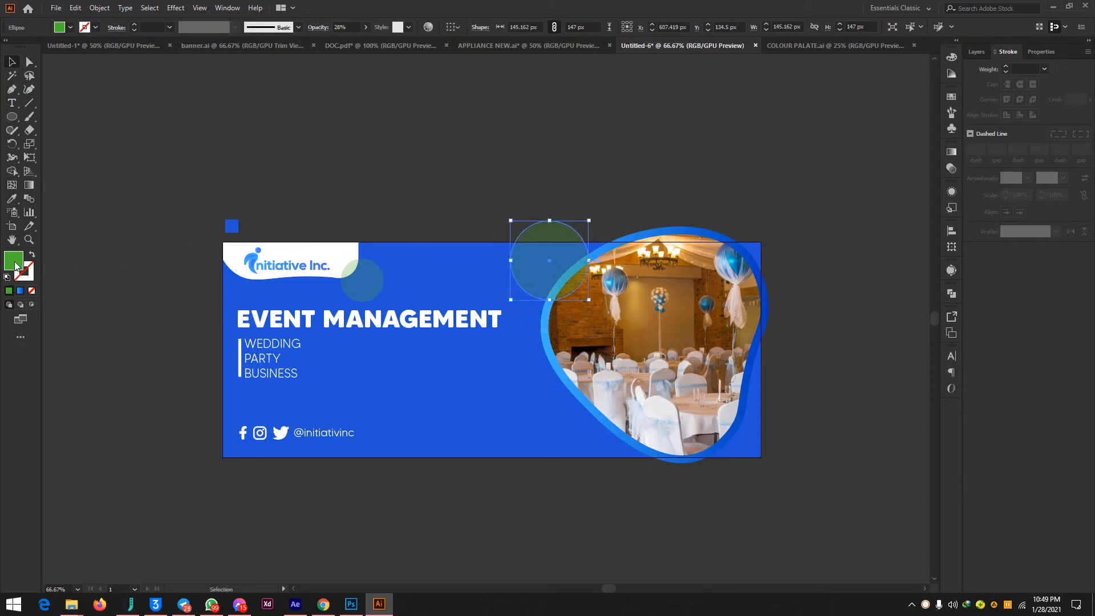
Fill the enlarged ellipse with the blue gradient and raise its opacity to 62%.
{"action": "left_click", "coordinate": [21, 292]}
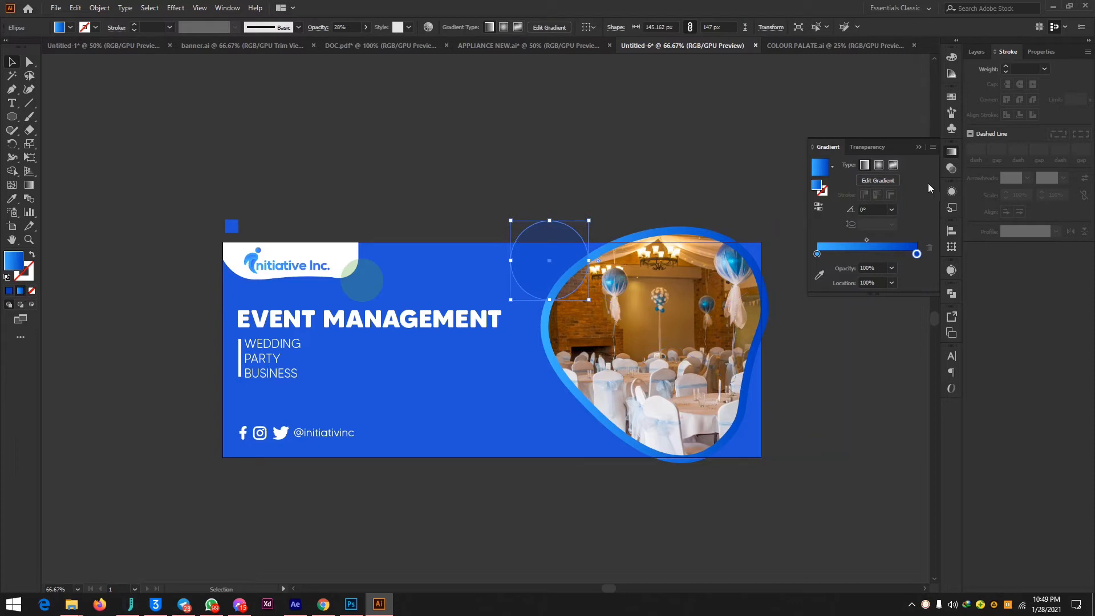
{"action": "left_click", "coordinate": [918, 147]}
{"action": "left_click", "coordinate": [950, 169]}
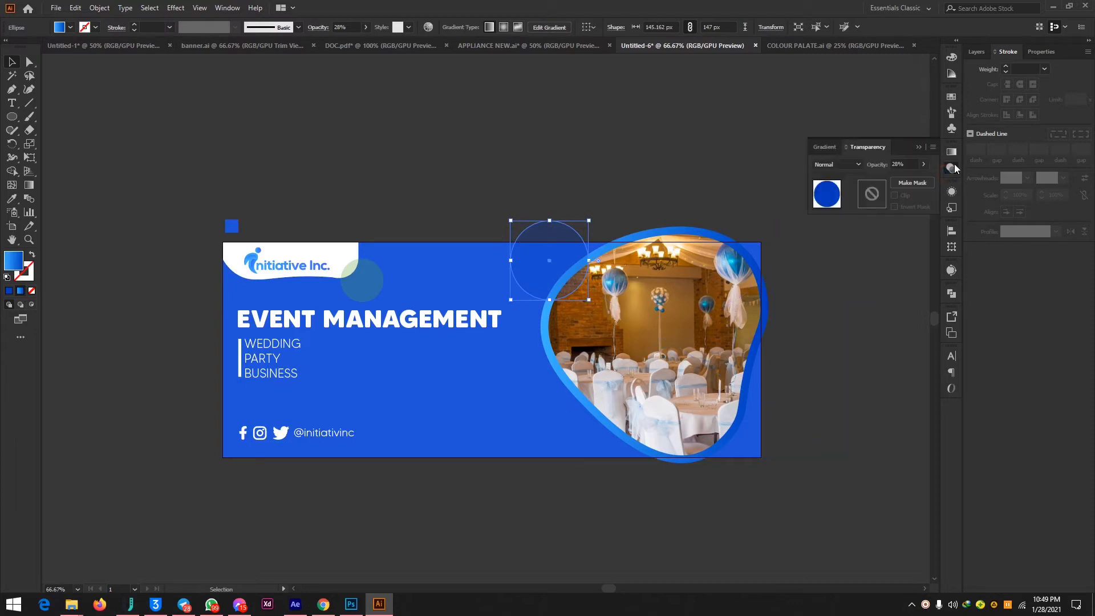
{"action": "left_click", "coordinate": [924, 164]}
{"action": "left_click", "coordinate": [907, 180]}
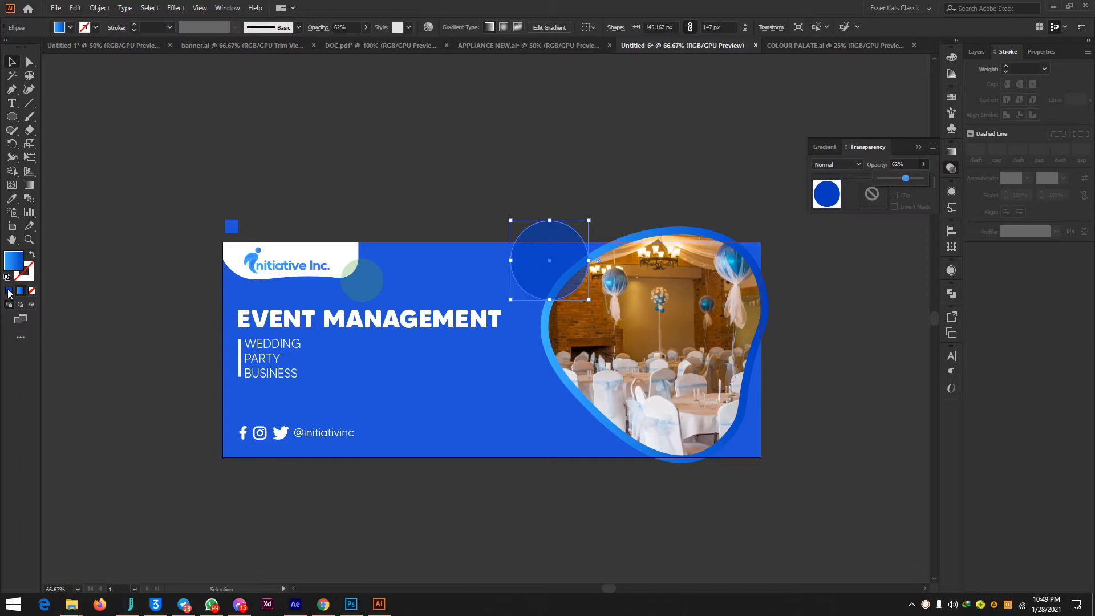
Redirect the large ellipse's gradient diagonally from its upper left to its lower right, and deselect it.
{"action": "left_click", "coordinate": [30, 185]}
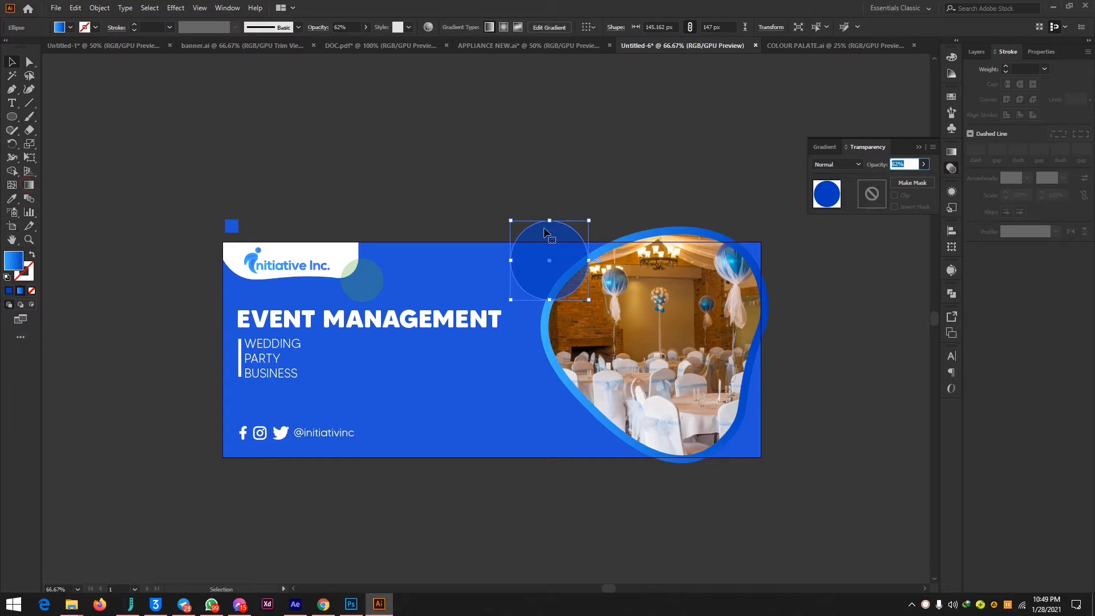
{"action": "left_click", "coordinate": [29, 184]}
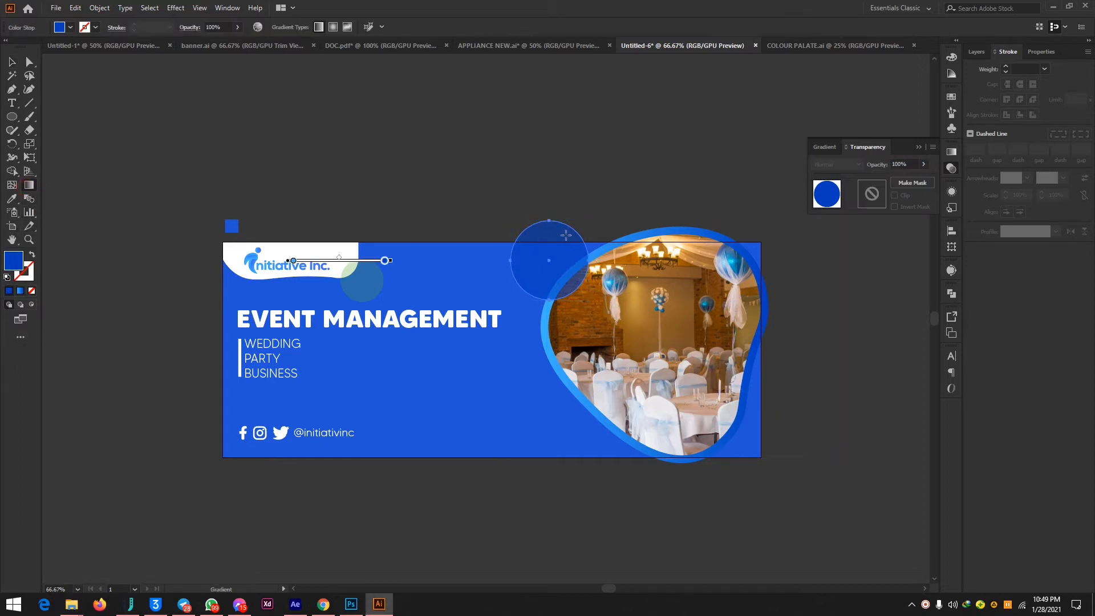
{"action": "left_click_drag", "start_coordinate": [514, 229], "coordinate": [581, 285]}
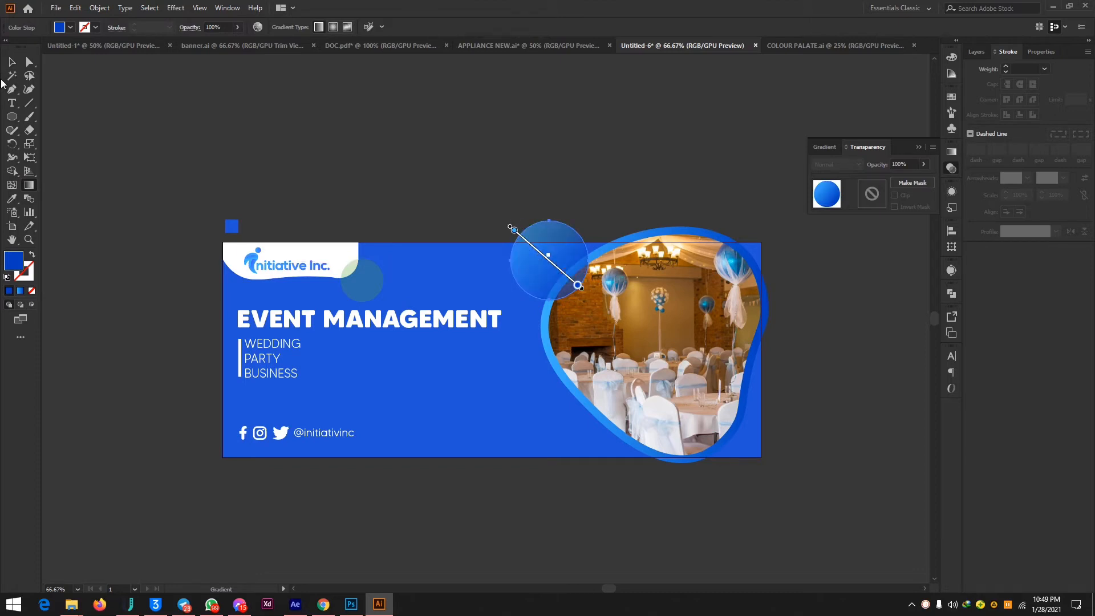
{"action": "left_click", "coordinate": [29, 63]}
{"action": "left_click", "coordinate": [782, 105]}
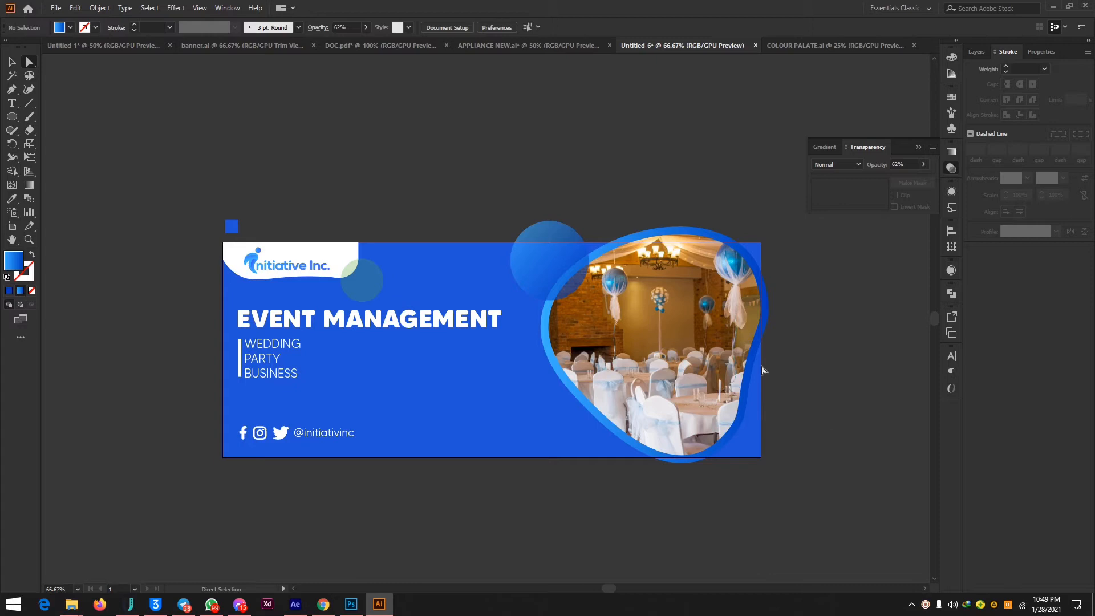
Duplicate the blue gradient ellipse over the banner's lower right corner and fill the copy solid orange FFBB43.
{"action": "left_click_drag", "start_coordinate": [542, 274], "coordinate": [718, 467]}
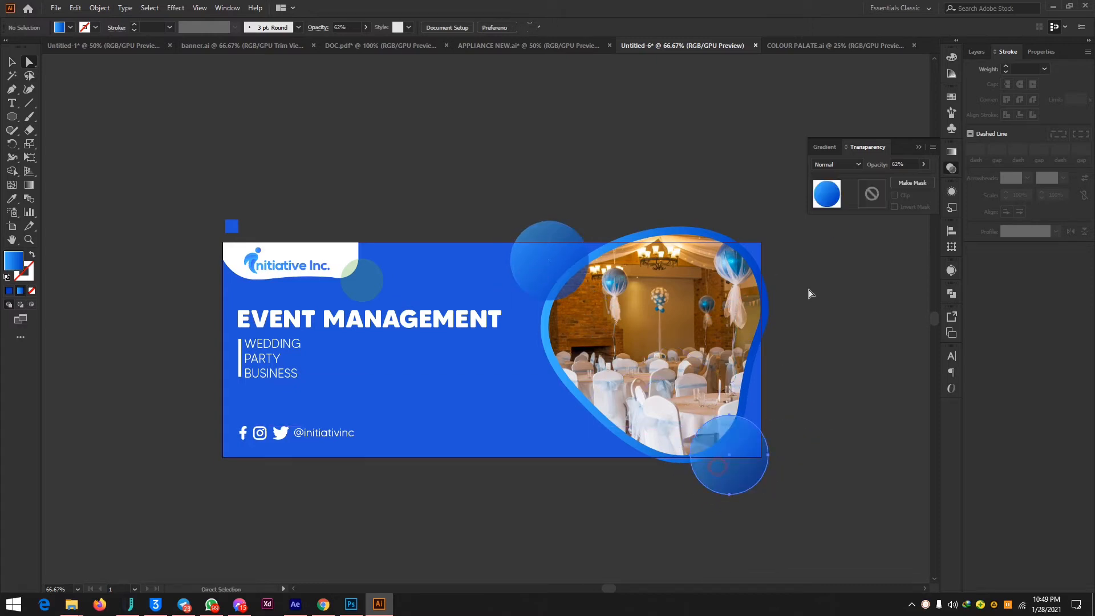
{"action": "left_click", "coordinate": [8, 290]}
{"action": "double_click", "coordinate": [14, 261]}
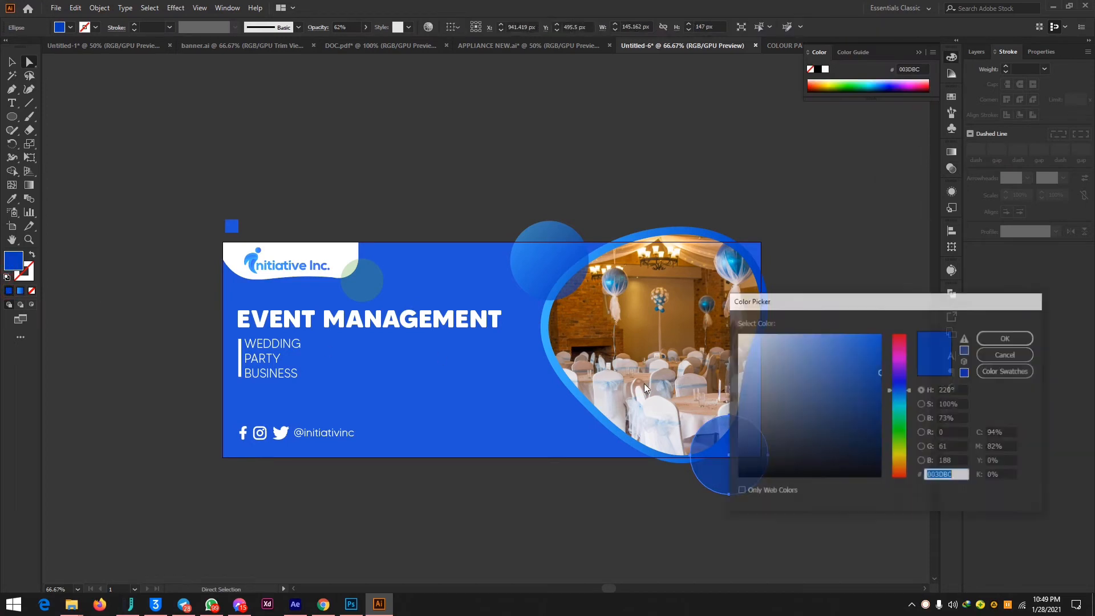
{"action": "type", "text": "FFD524"}
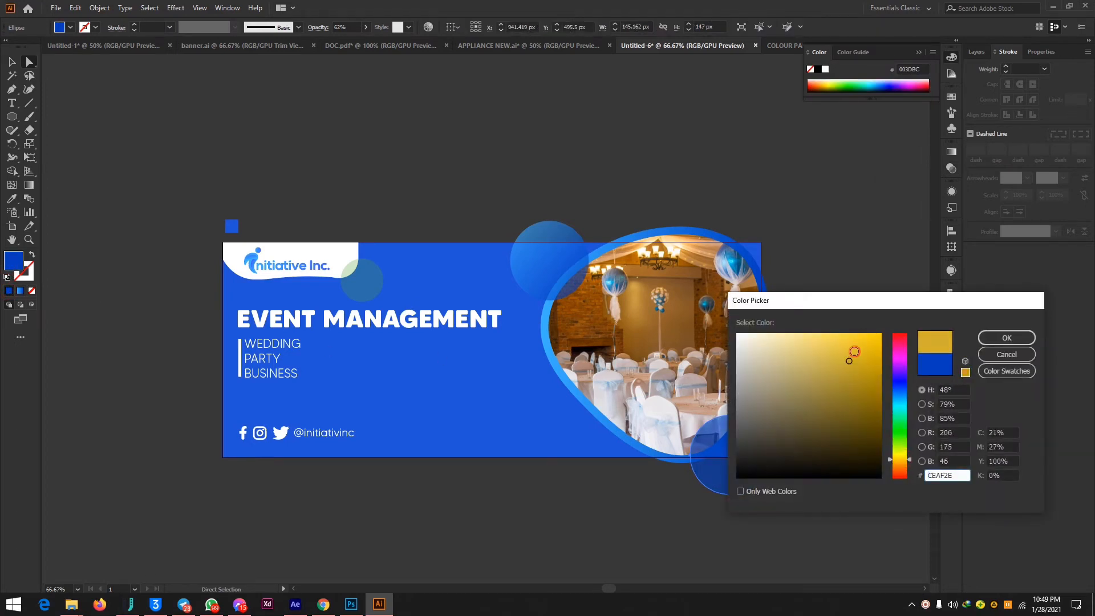
{"action": "left_click", "coordinate": [898, 463]}
{"action": "left_click_drag", "start_coordinate": [851, 355], "coordinate": [844, 332]}
{"action": "left_click", "coordinate": [1000, 344]}
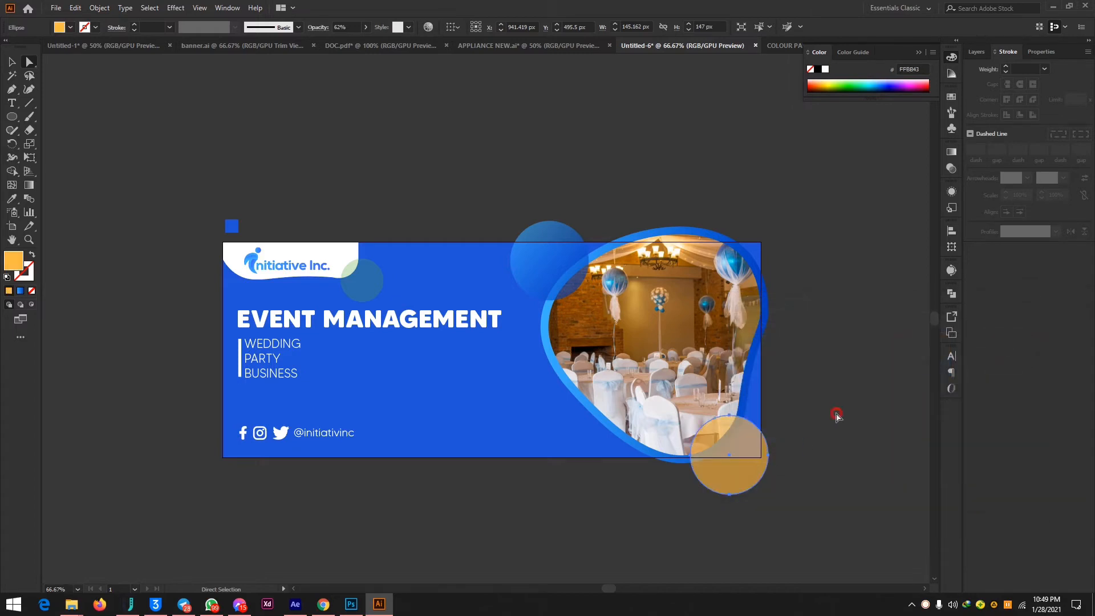
Reduce the orange ellipse's opacity to 24% and deselect it.
{"action": "left_click", "coordinate": [837, 414]}
{"action": "left_click", "coordinate": [750, 451]}
{"action": "left_click", "coordinate": [950, 171]}
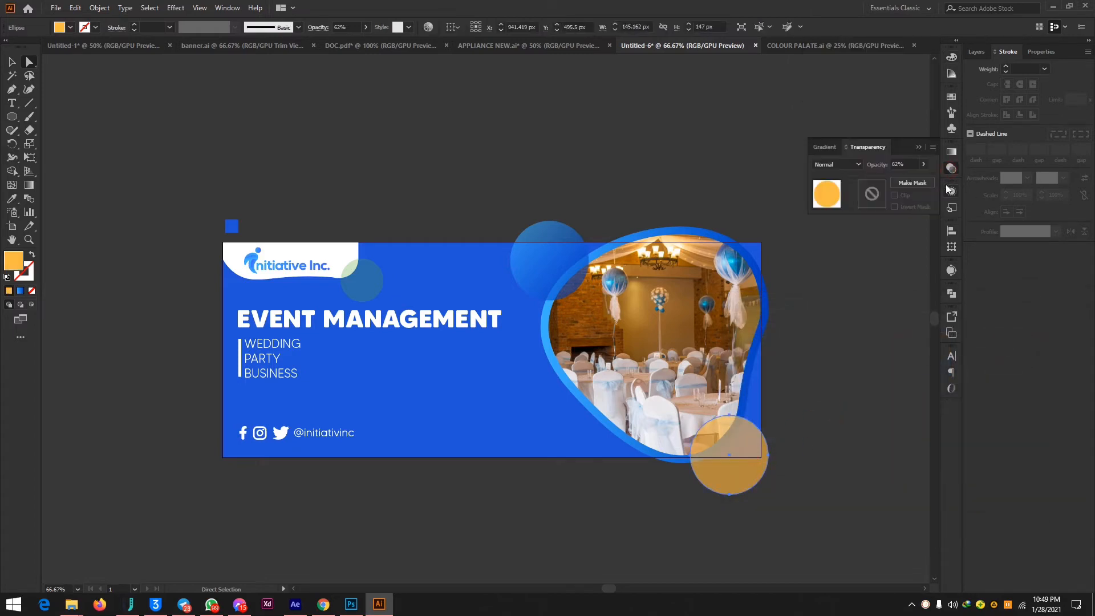
{"action": "left_click", "coordinate": [924, 164]}
{"action": "left_click", "coordinate": [890, 179]}
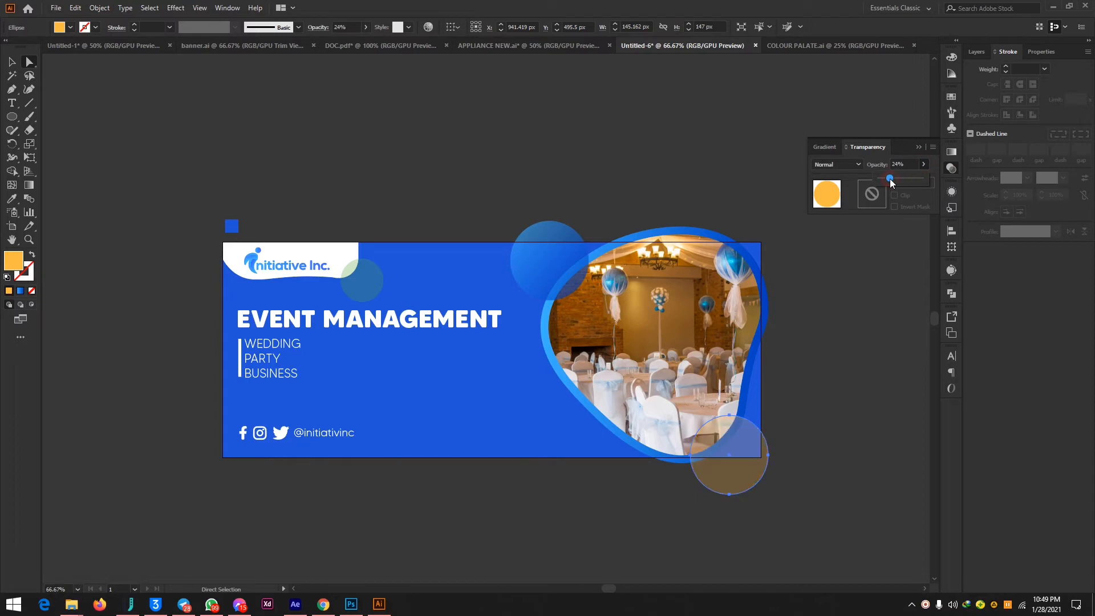
{"action": "left_click", "coordinate": [784, 254]}
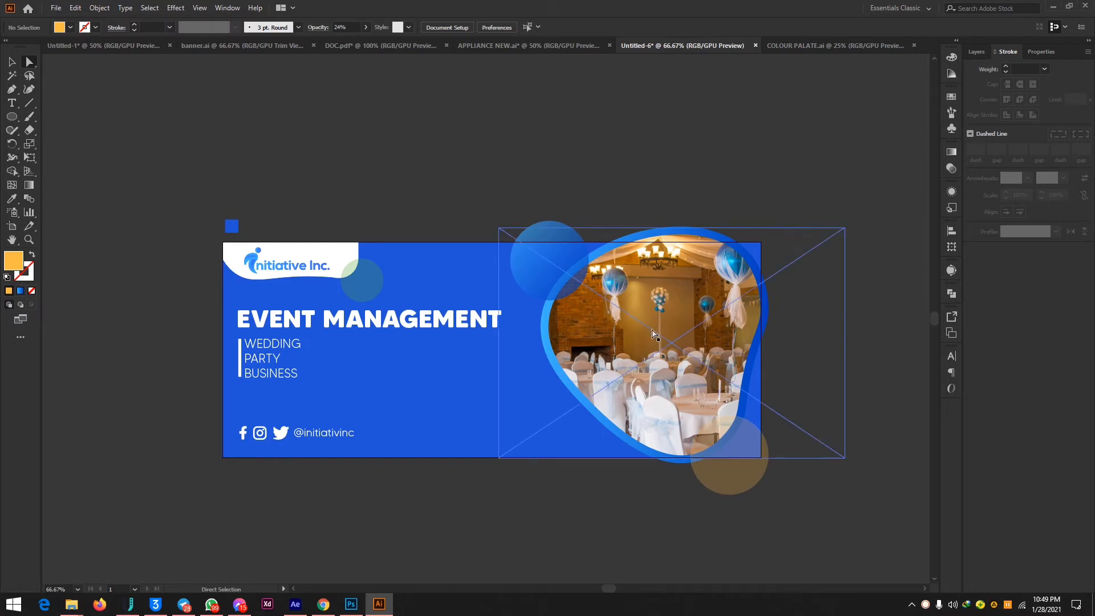
Unlock the blue background path and copy the photo outline's gradient stroke onto it with the Eyedropper.
{"action": "left_click", "coordinate": [980, 49]}
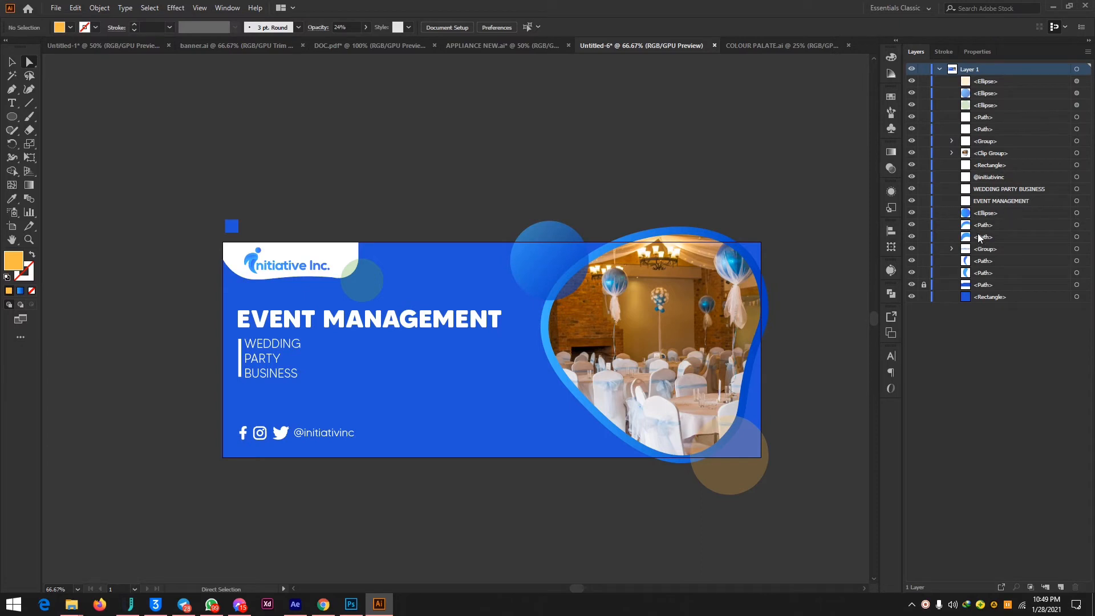
{"action": "left_click", "coordinate": [988, 286]}
{"action": "left_click", "coordinate": [406, 398]}
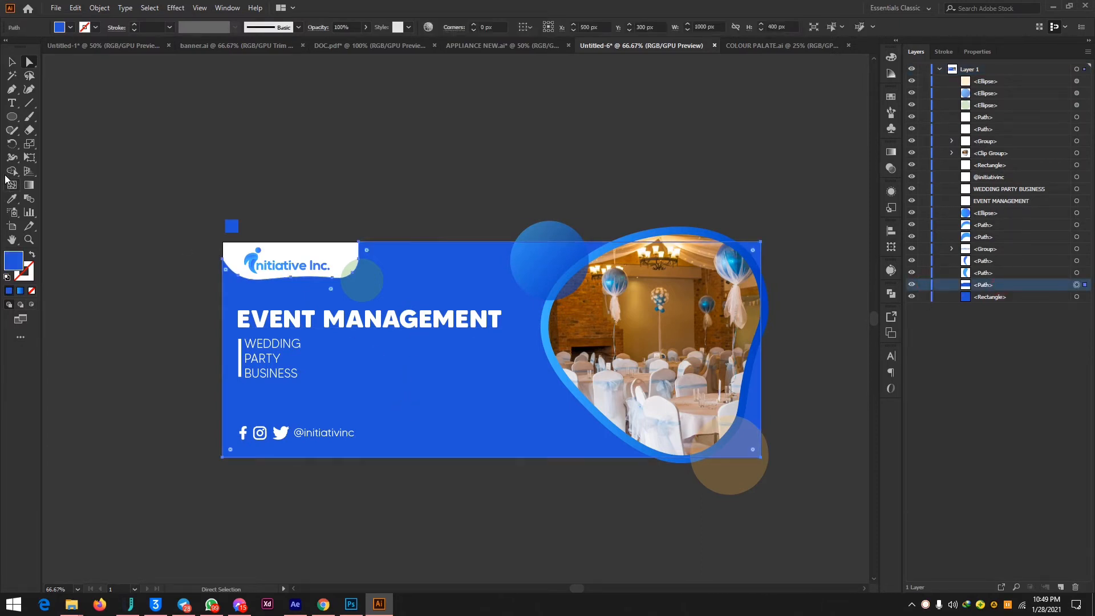
{"action": "left_click", "coordinate": [20, 203]}
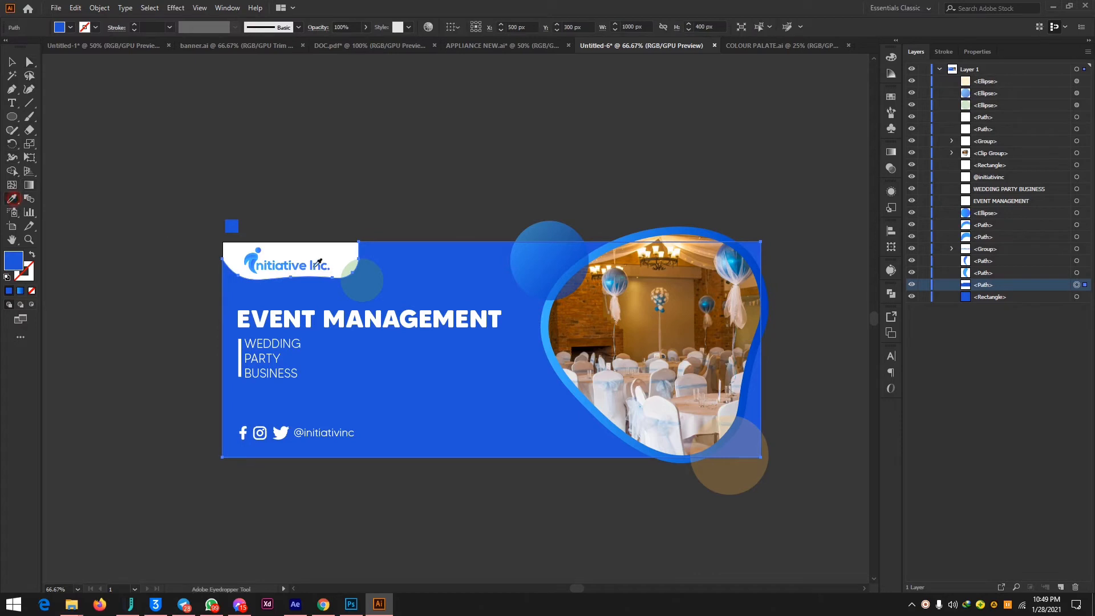
{"action": "left_click", "coordinate": [563, 333]}
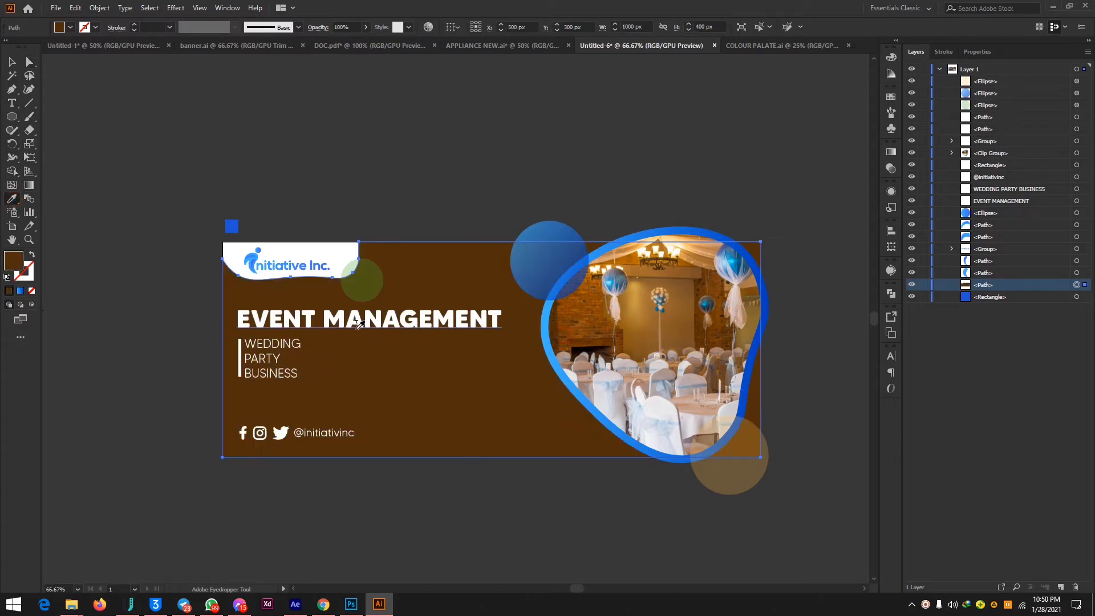
{"action": "left_click", "coordinate": [552, 358]}
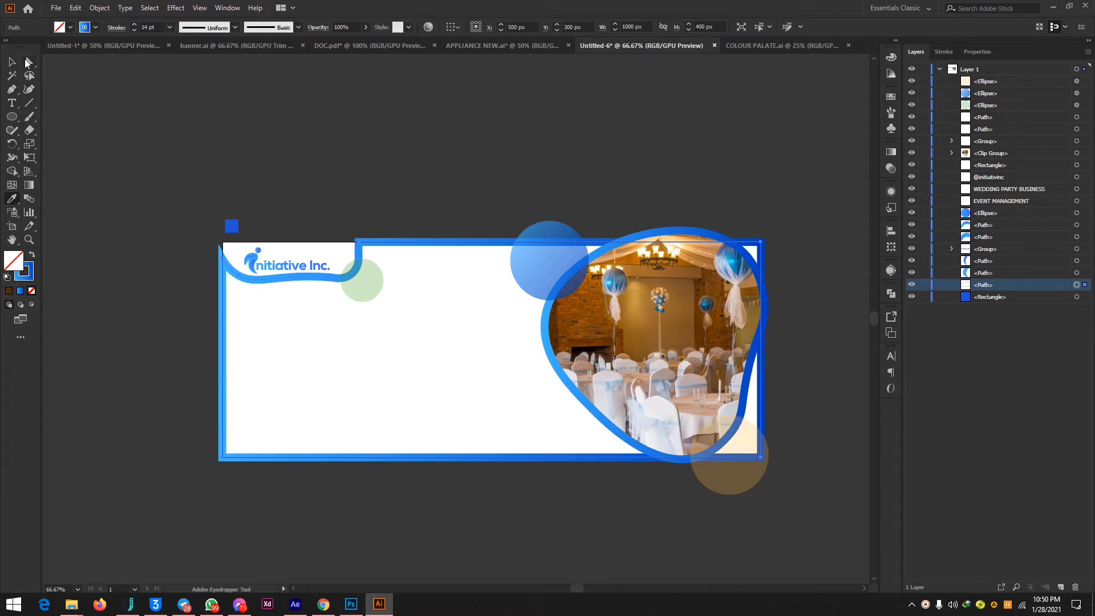
Swap the background shape's fill and stroke back and forth, and give it a solid 003DBC fill.
{"action": "left_click", "coordinate": [28, 62]}
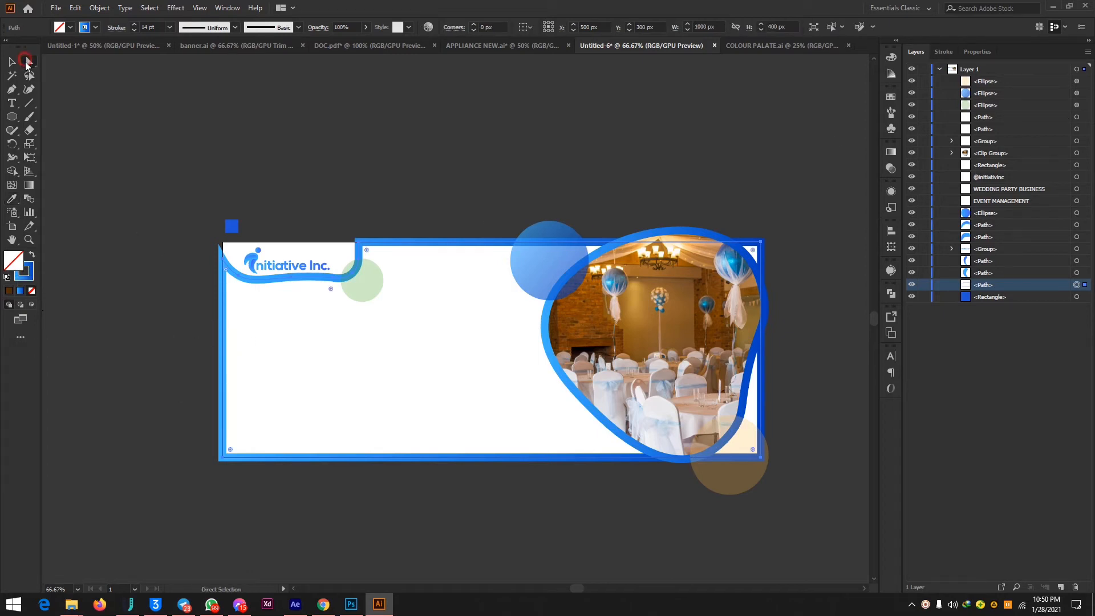
{"action": "left_click", "coordinate": [35, 252]}
{"action": "left_click", "coordinate": [33, 258]}
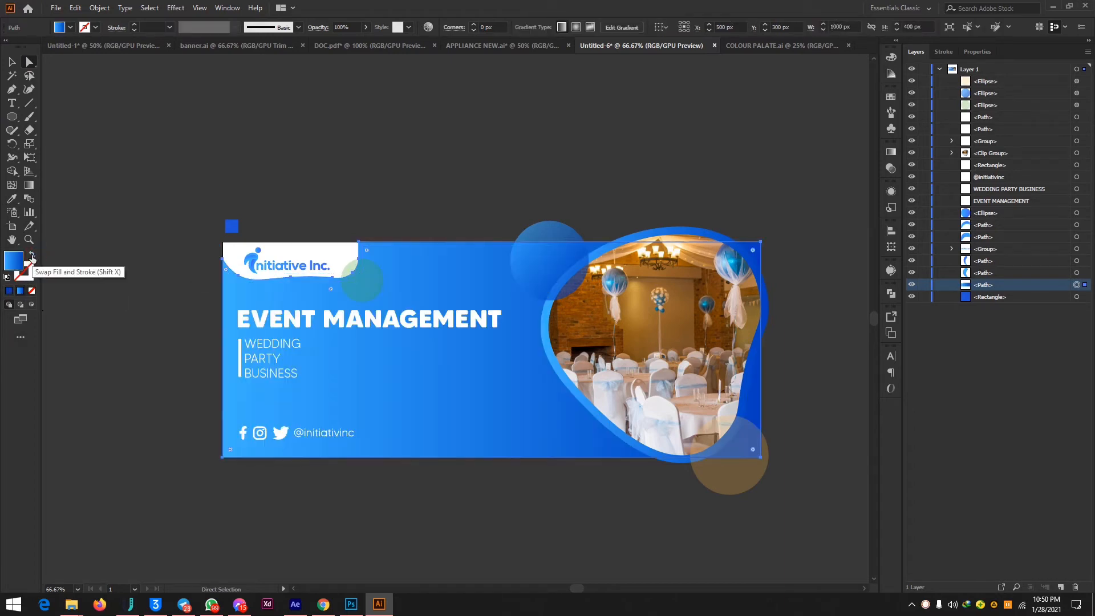
{"action": "left_click", "coordinate": [32, 258]}
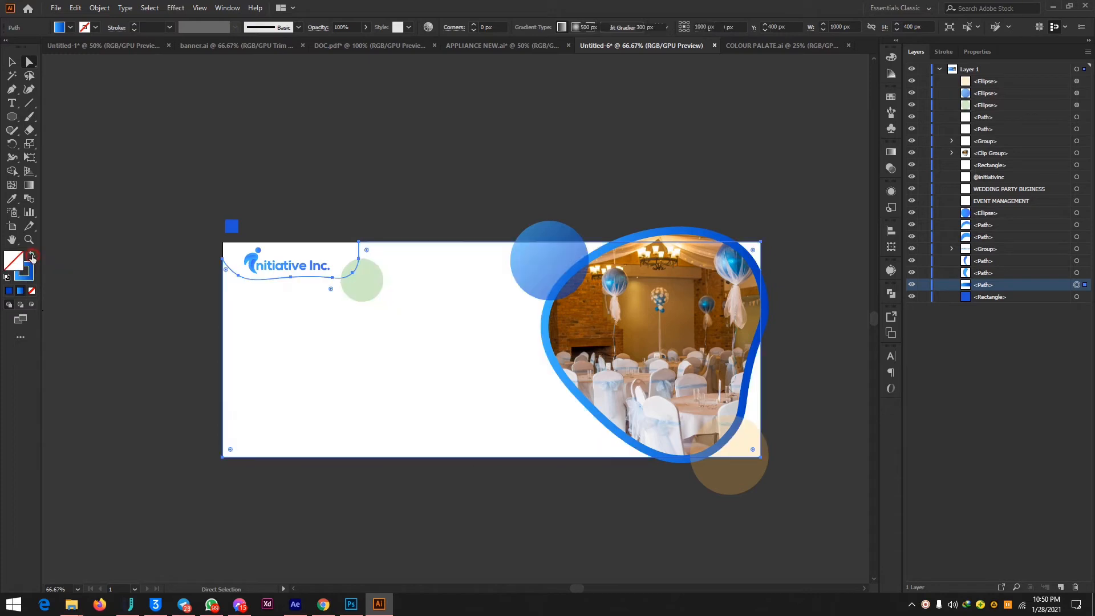
{"action": "left_click", "coordinate": [9, 291]}
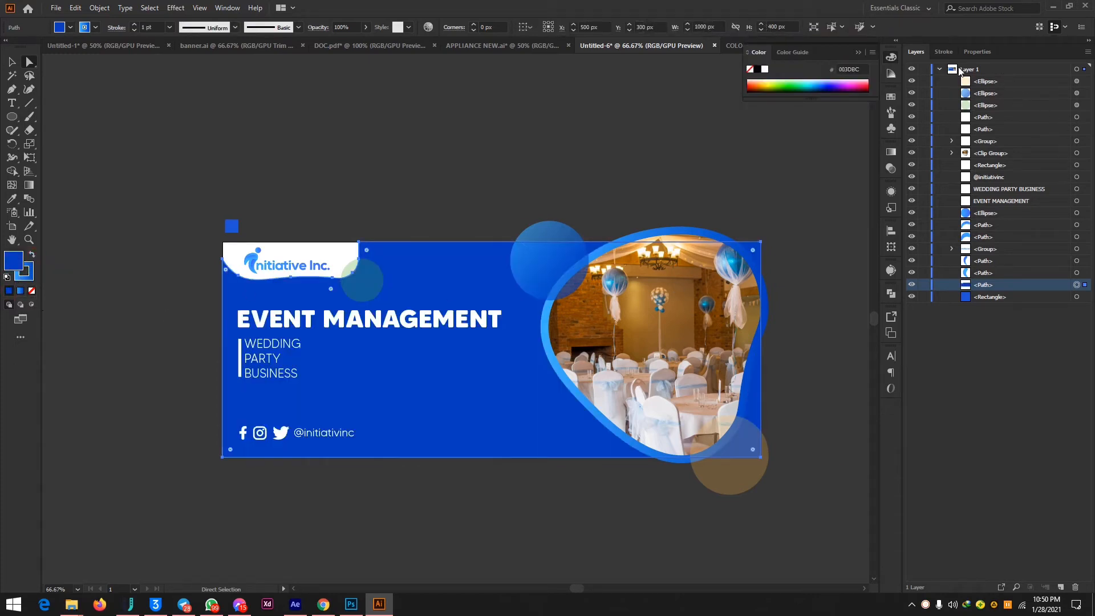
Set the background shape's gradient stroke to 8 pt and align it to the outside of the path.
{"action": "left_click", "coordinate": [943, 51]}
{"action": "double_click", "coordinate": [1017, 68]}
{"action": "type", "text": "7"}
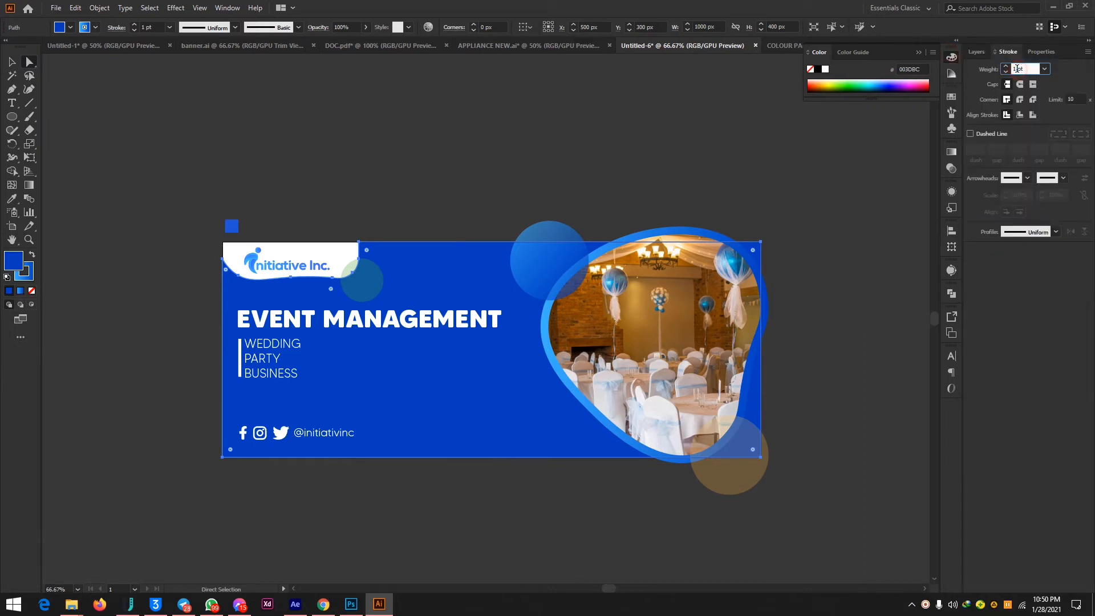
{"action": "key", "text": "Return"}
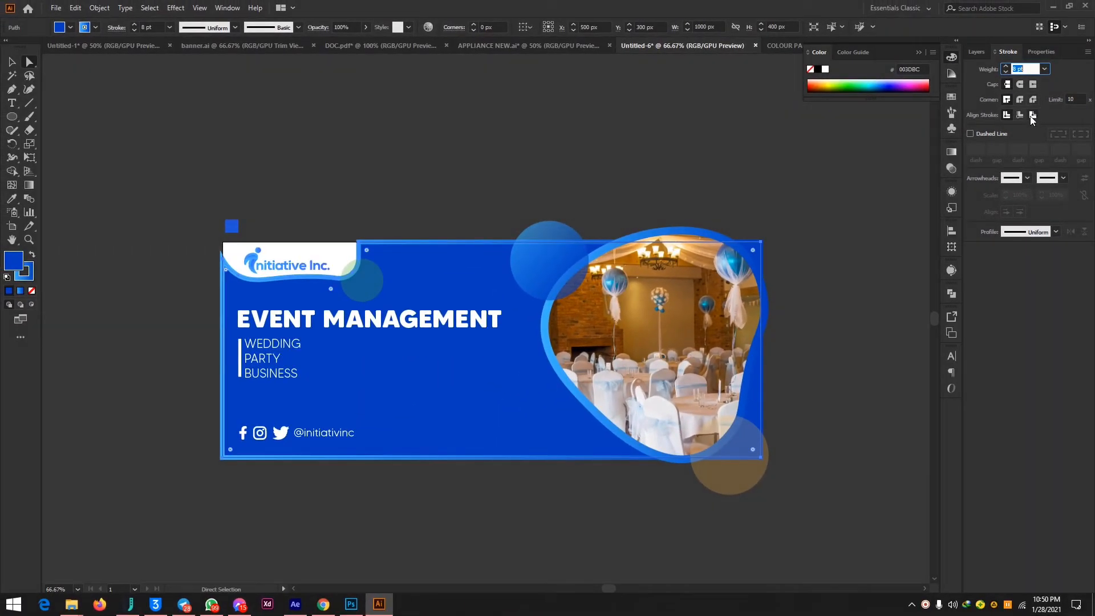
{"action": "left_click", "coordinate": [1033, 115]}
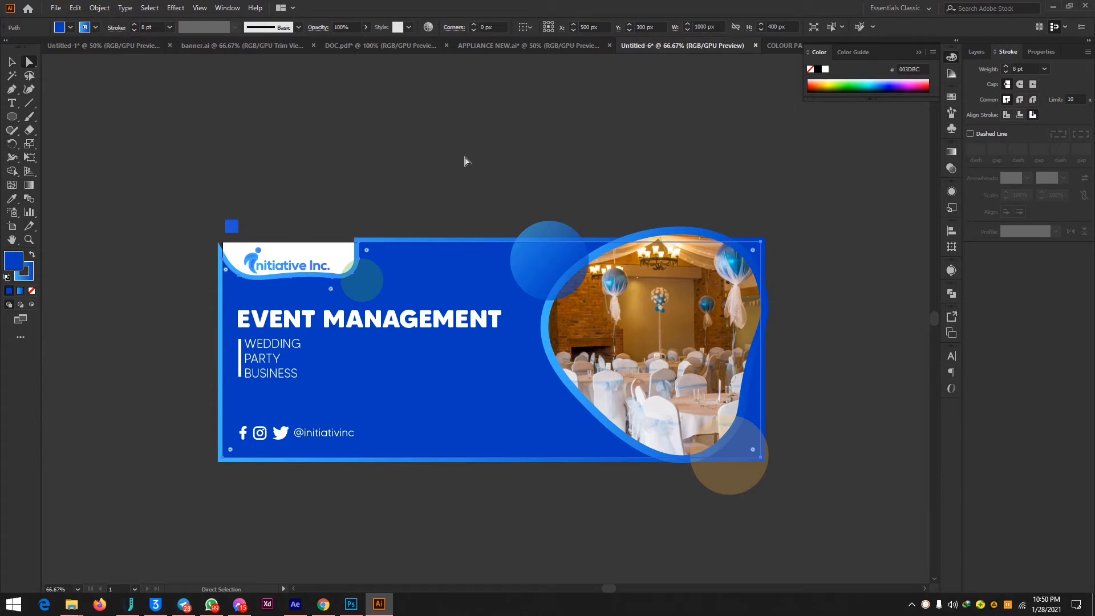
Round the background shape's upper corner beside the white logo shape and deselect it.
{"action": "left_click", "coordinate": [374, 174]}
{"action": "left_click", "coordinate": [411, 272]}
{"action": "left_click", "coordinate": [398, 199]}
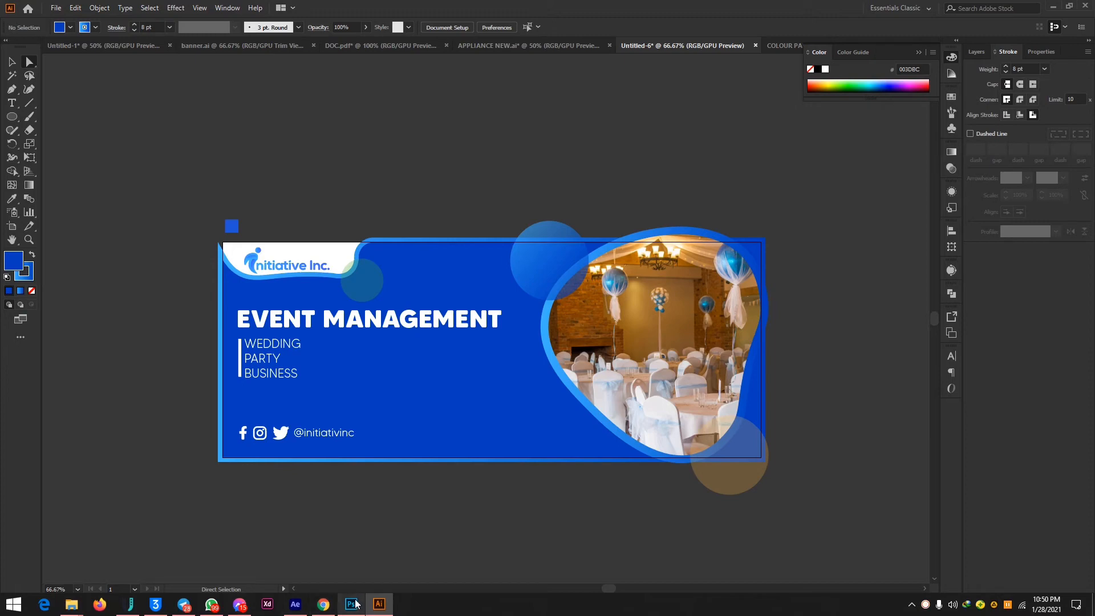
Switch to Photoshop and create a new 642 × 428 px document at 72 ppi with a white background.
{"action": "key", "text": "alt+Tab"}
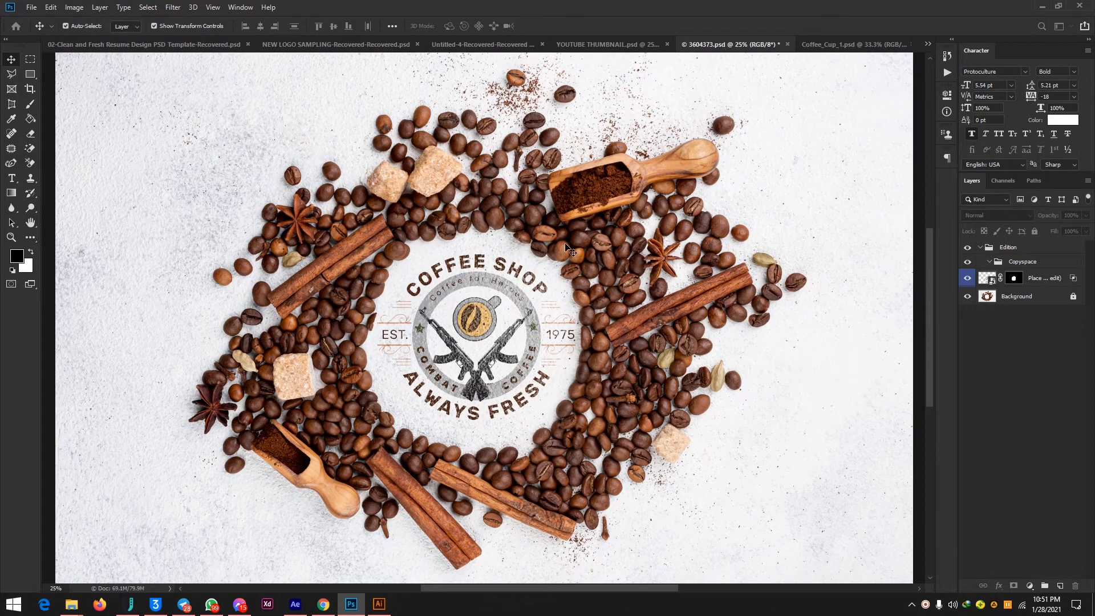
{"action": "key", "text": "ctrl+n"}
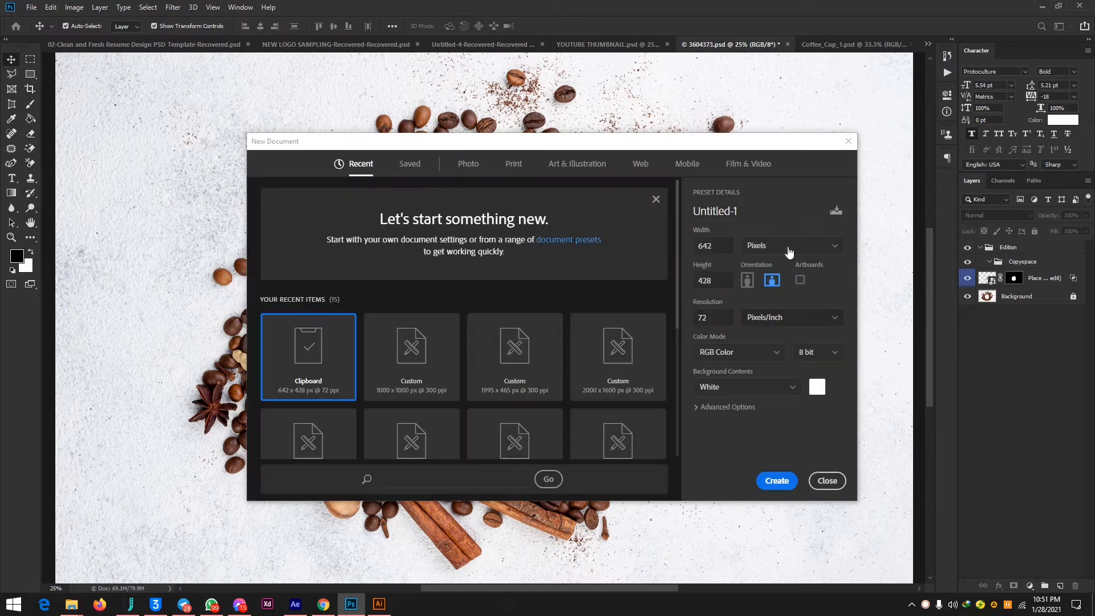
{"action": "key", "text": "Return"}
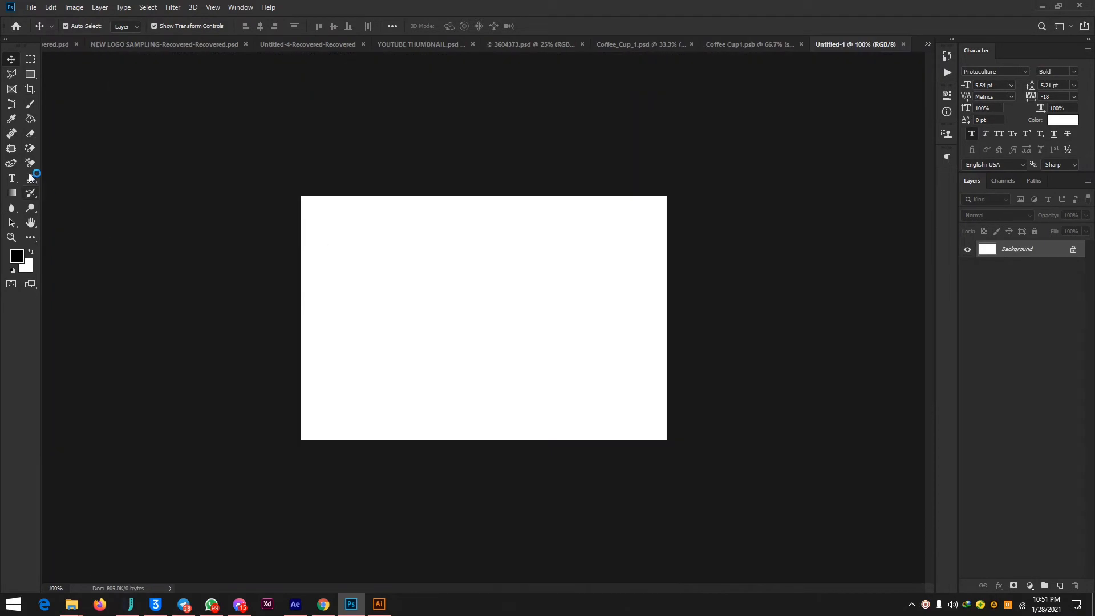
Draw a black rectangle about 190 × 207 px overlapping the canvas's left edge, and activate the Move tool.
{"action": "left_click", "coordinate": [30, 74]}
{"action": "left_click_drag", "start_coordinate": [256, 218], "coordinate": [365, 335]}
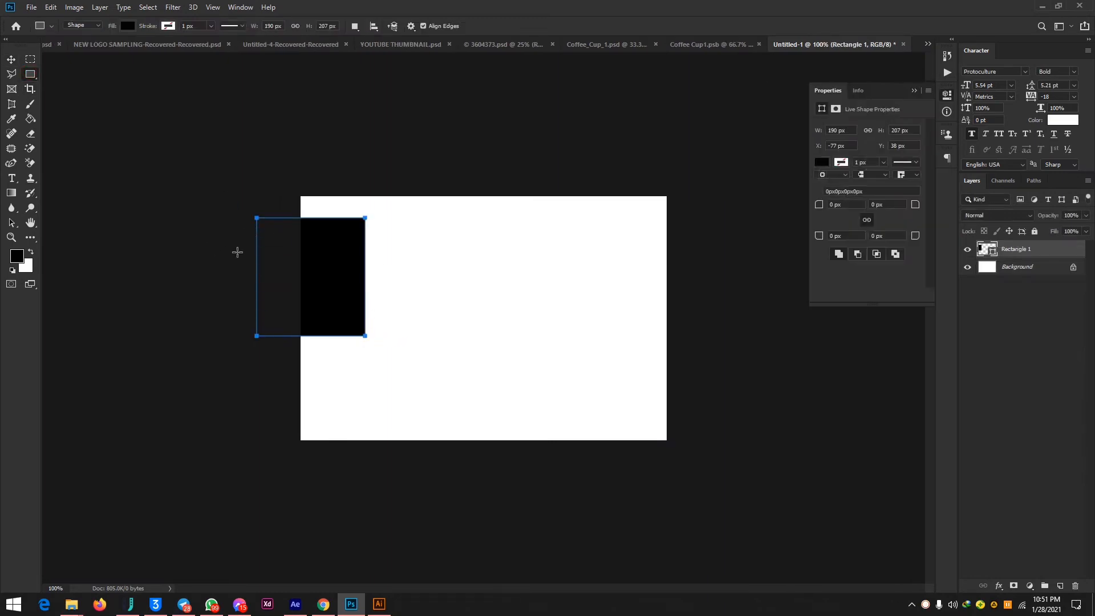
{"action": "left_click", "coordinate": [6, 59]}
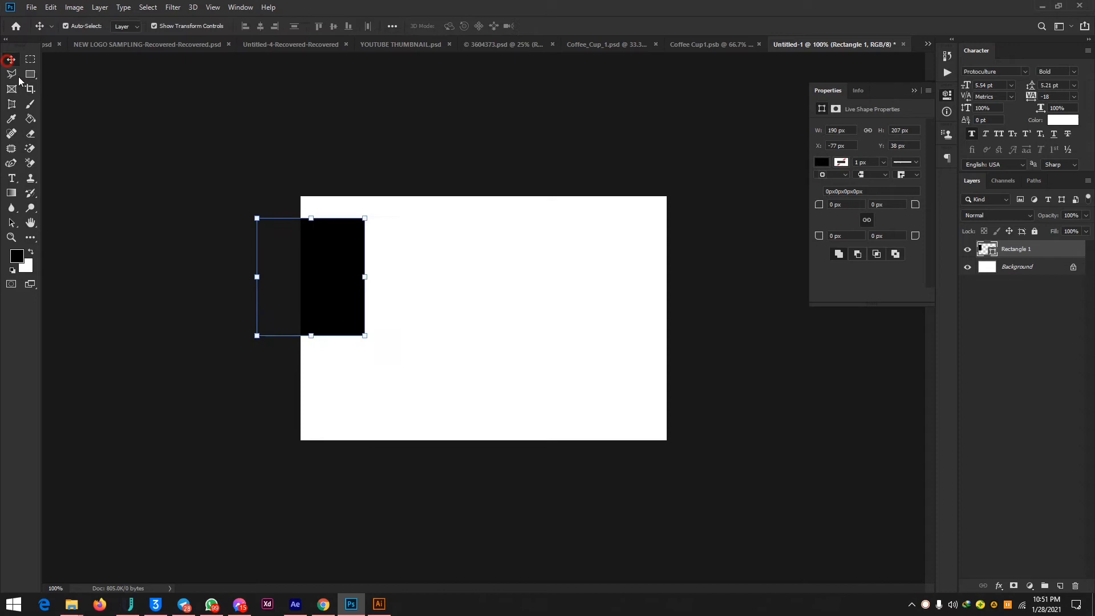
Deselect the black rectangle, switch to Illustrator and preview the banner trimmed to its artboard with Trim View.
{"action": "left_click", "coordinate": [228, 177]}
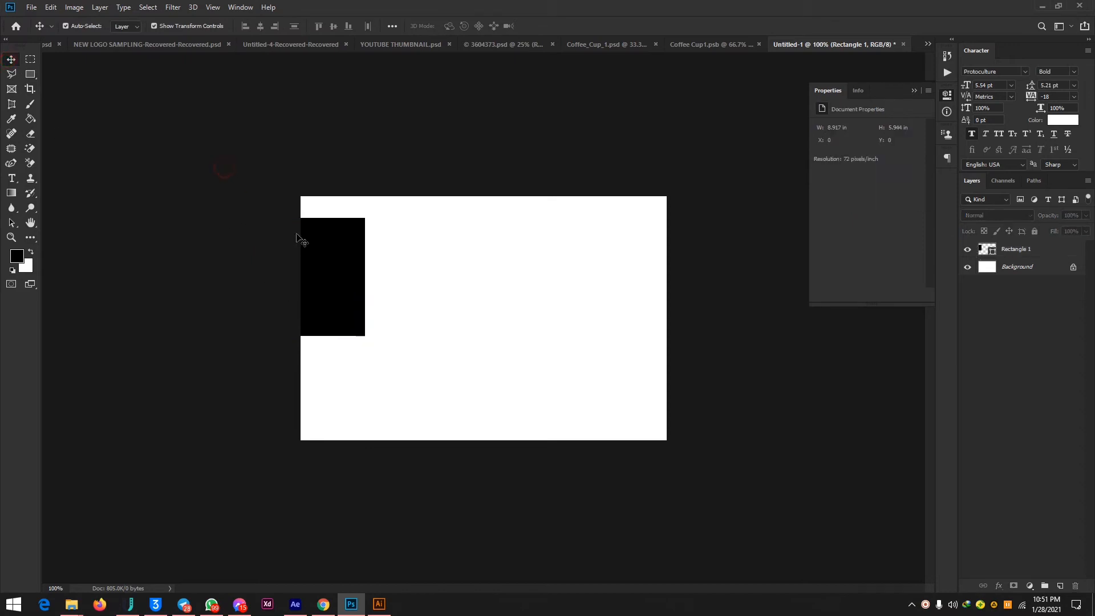
{"action": "left_click", "coordinate": [379, 604]}
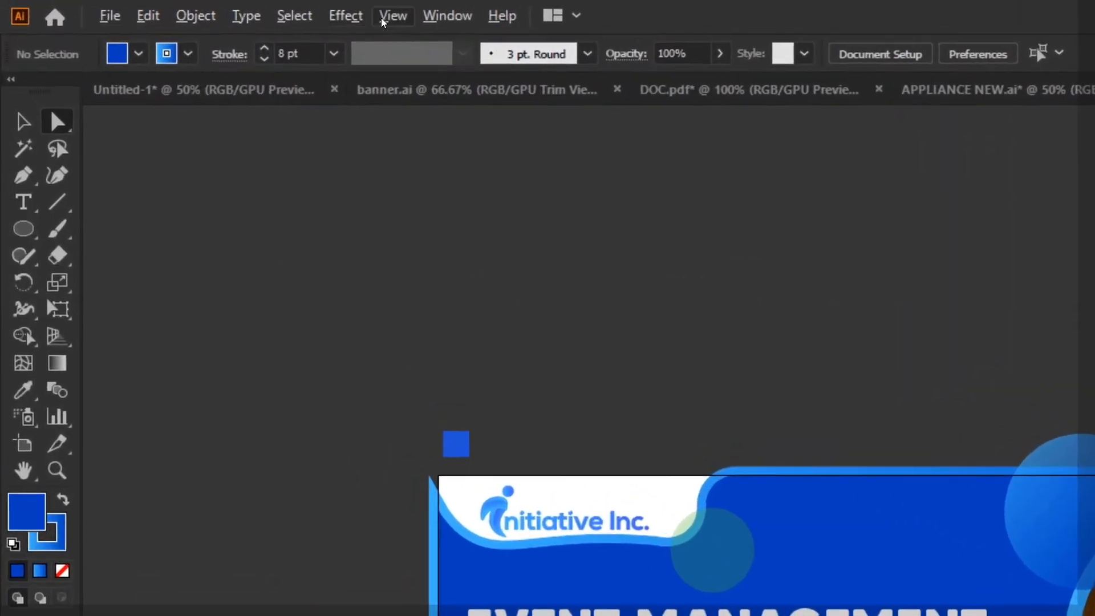
{"action": "left_click", "coordinate": [200, 8]}
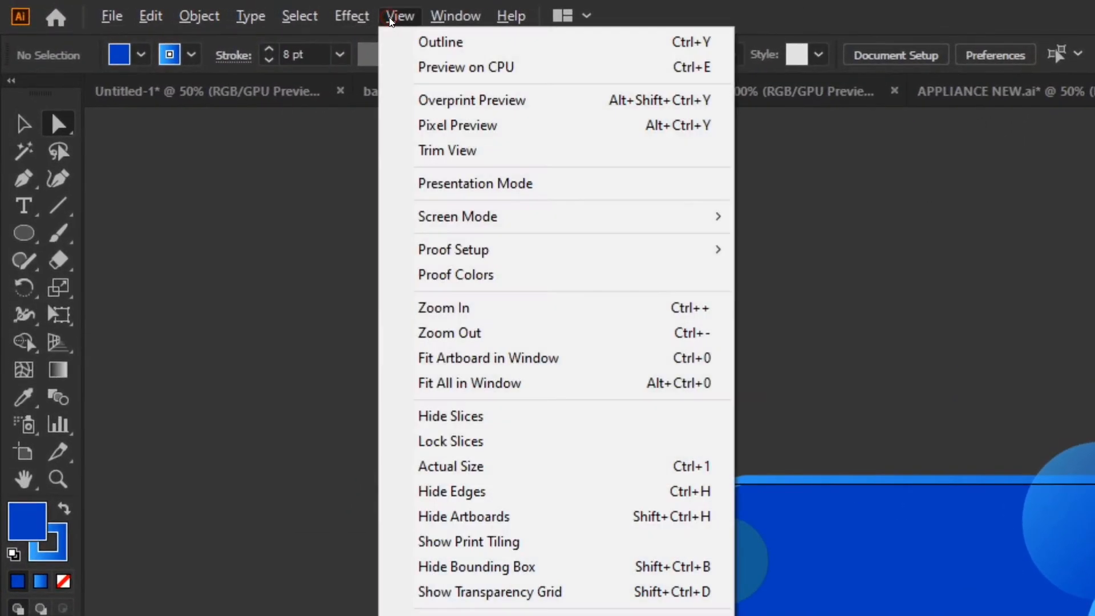
{"action": "left_click", "coordinate": [437, 151]}
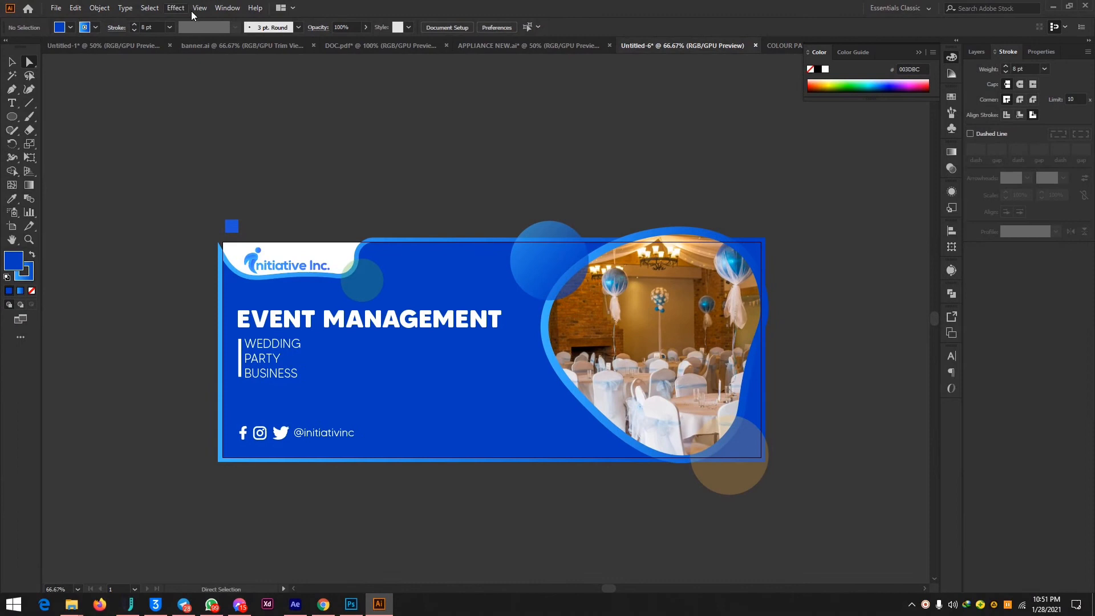
{"action": "left_click", "coordinate": [194, 8]}
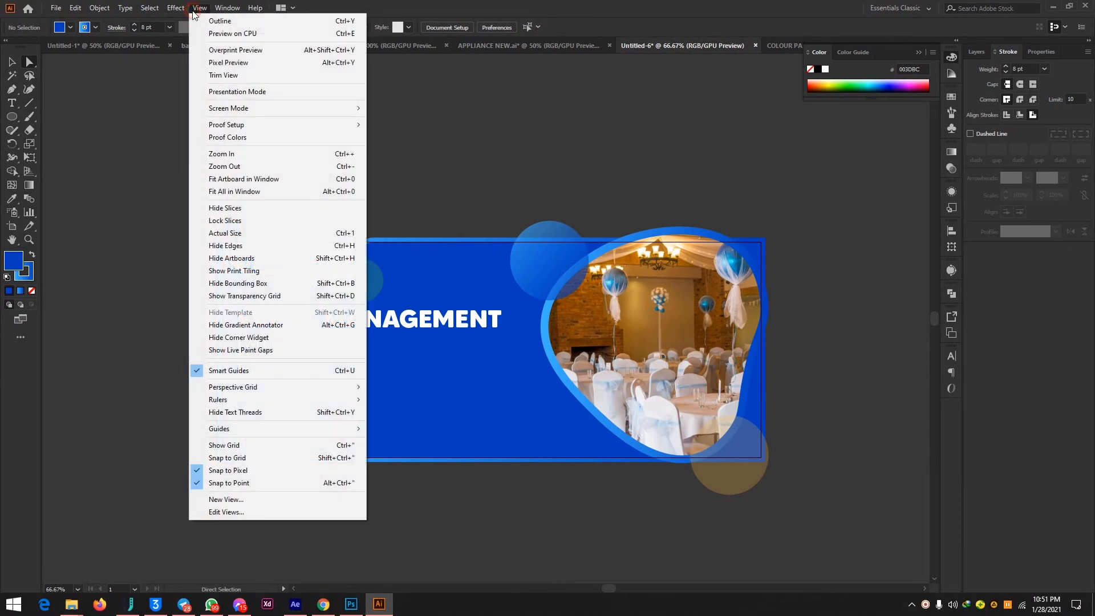
{"action": "left_click", "coordinate": [213, 74]}
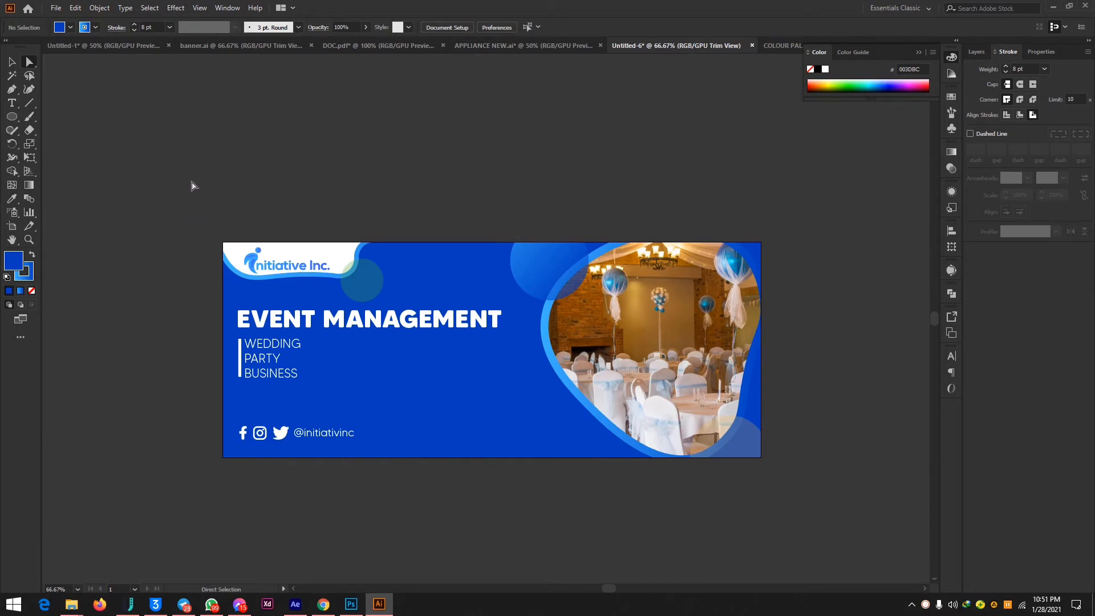
Select all the banner artwork, collect it as a single export asset and export it to the desktop as a 4x PNG.
{"action": "left_click_drag", "start_coordinate": [173, 174], "coordinate": [865, 608]}
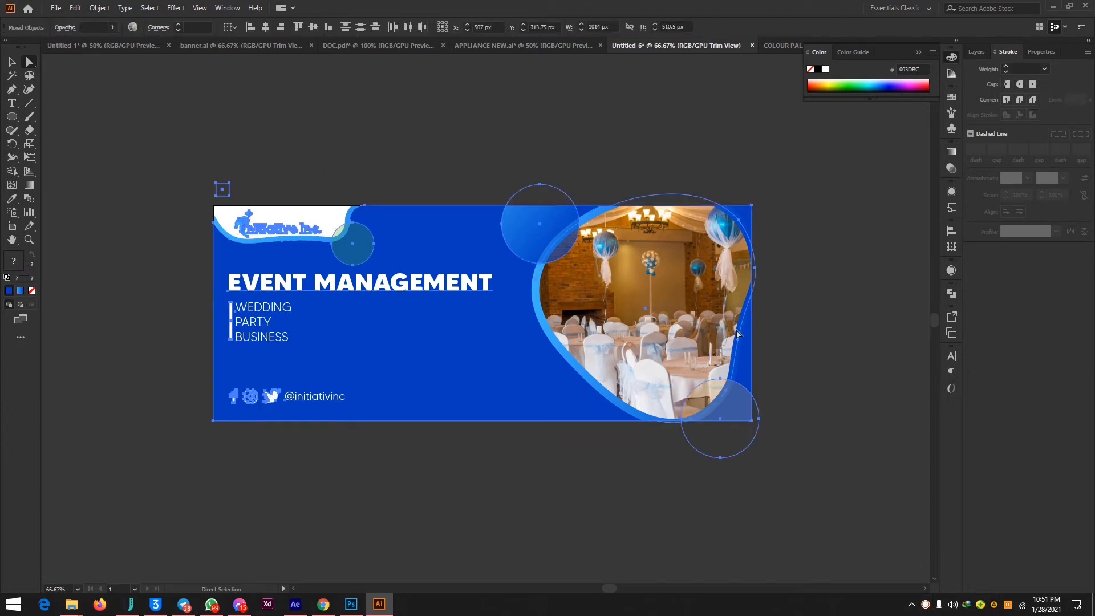
{"action": "left_click_drag", "start_coordinate": [364, 254], "coordinate": [884, 348]}
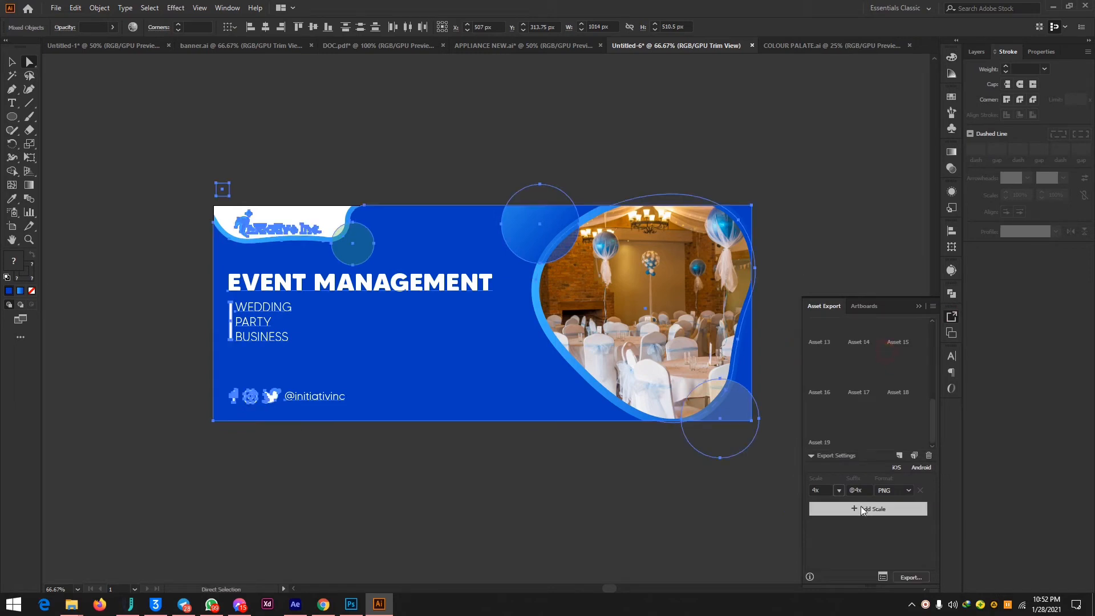
{"action": "left_click", "coordinate": [900, 455]}
{"action": "left_click", "coordinate": [907, 578]}
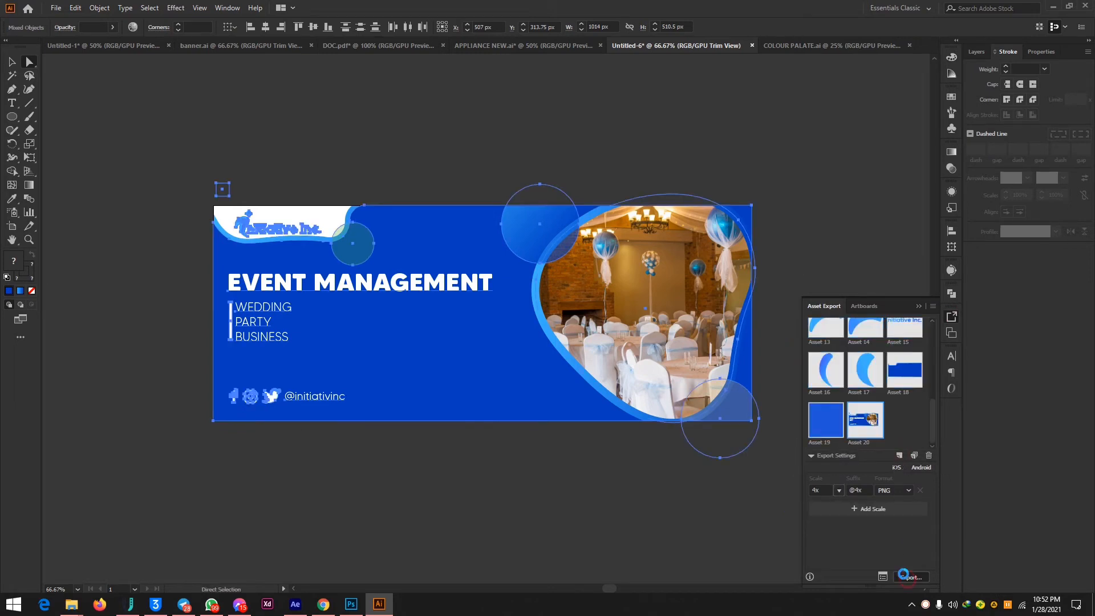
{"action": "left_click", "coordinate": [258, 216]}
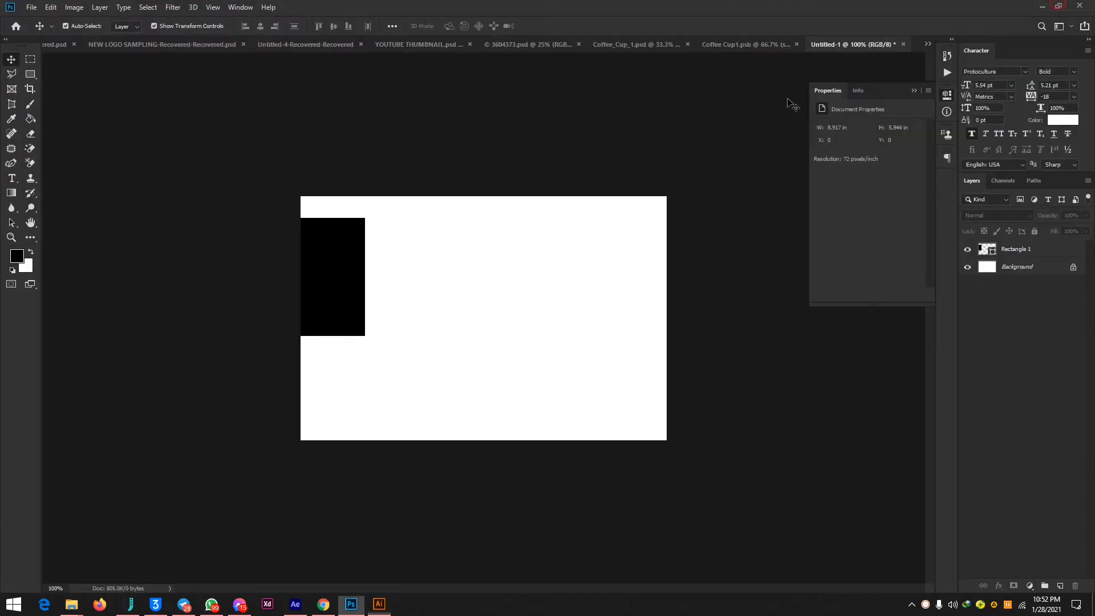
{"action": "left_click", "coordinate": [1054, 6]}
{"action": "left_click", "coordinate": [1045, 5]}
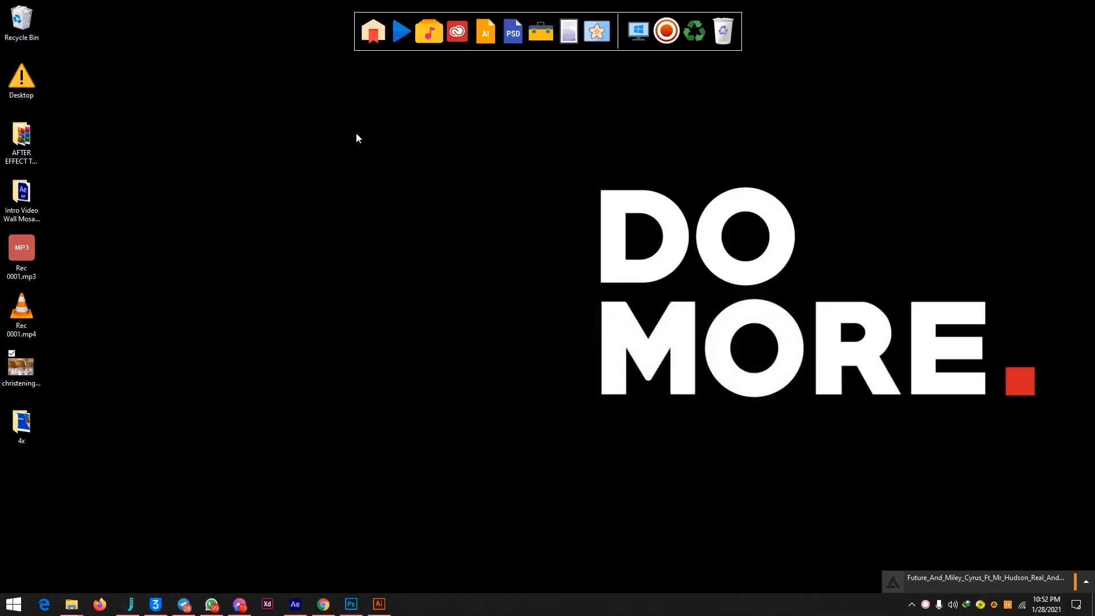
{"action": "double_click", "coordinate": [22, 425]}
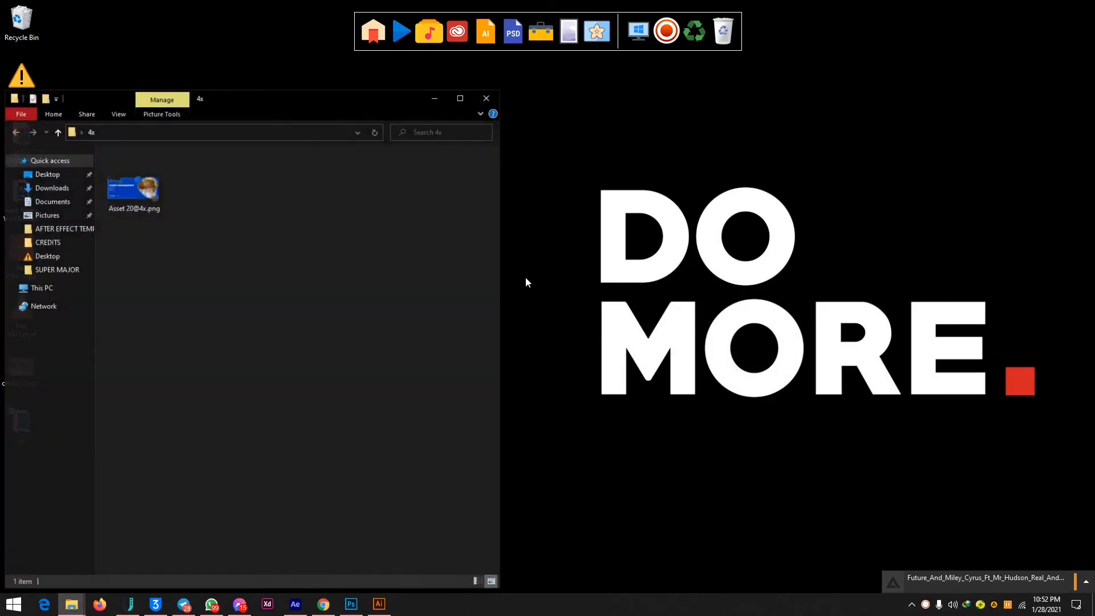
{"action": "double_click", "coordinate": [133, 181]}
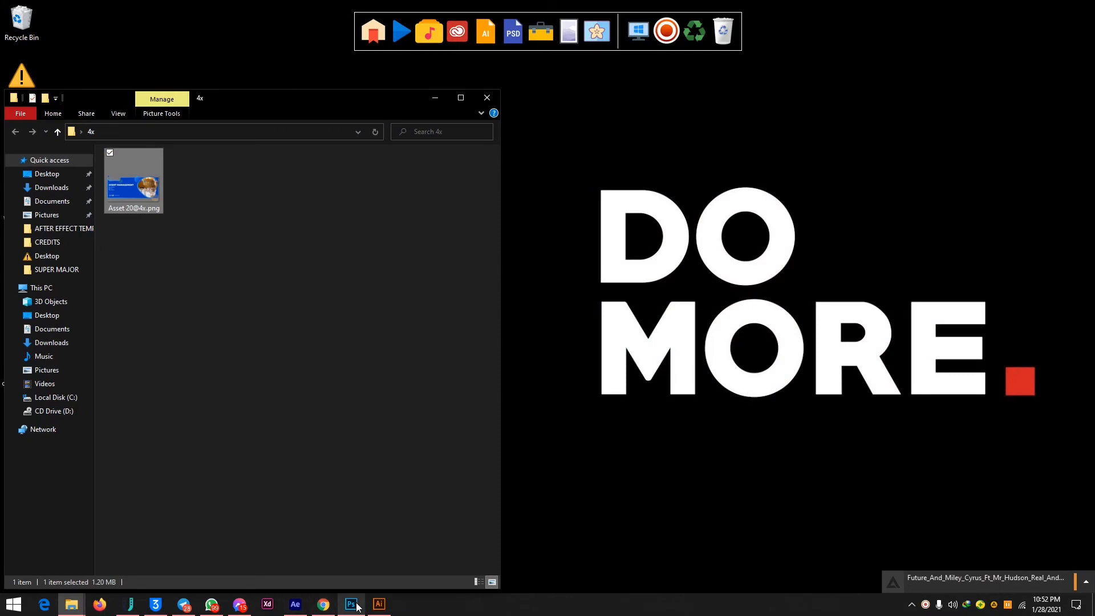
Return to Illustrator and undo the background shape's corner rounding and outside stroke alignment, stepping its stroke weight back to 5 pt.
{"action": "left_click", "coordinate": [351, 604]}
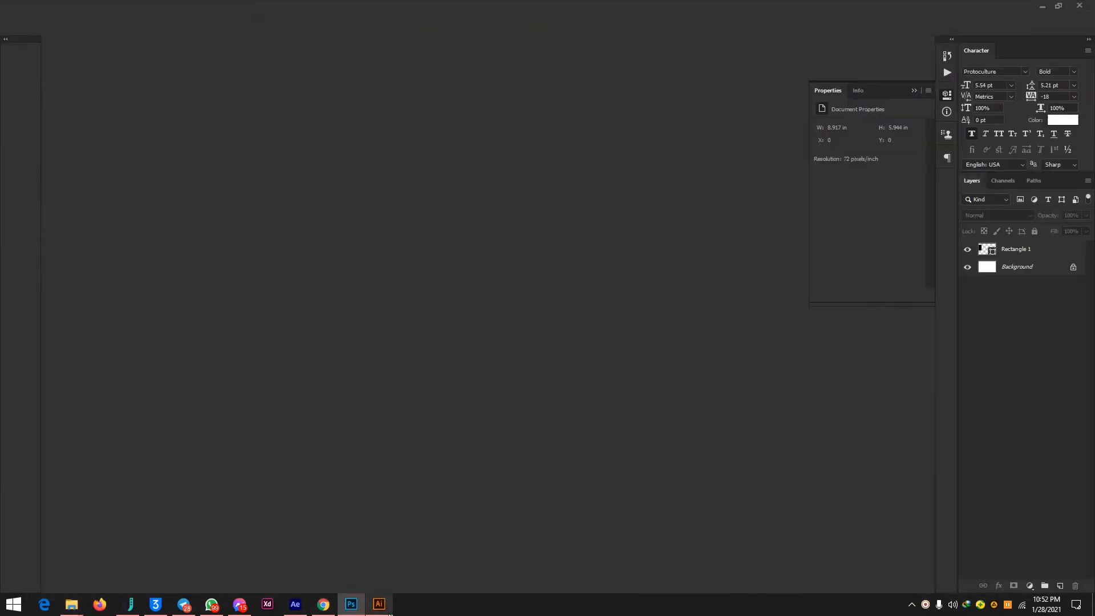
{"action": "left_click", "coordinate": [379, 604]}
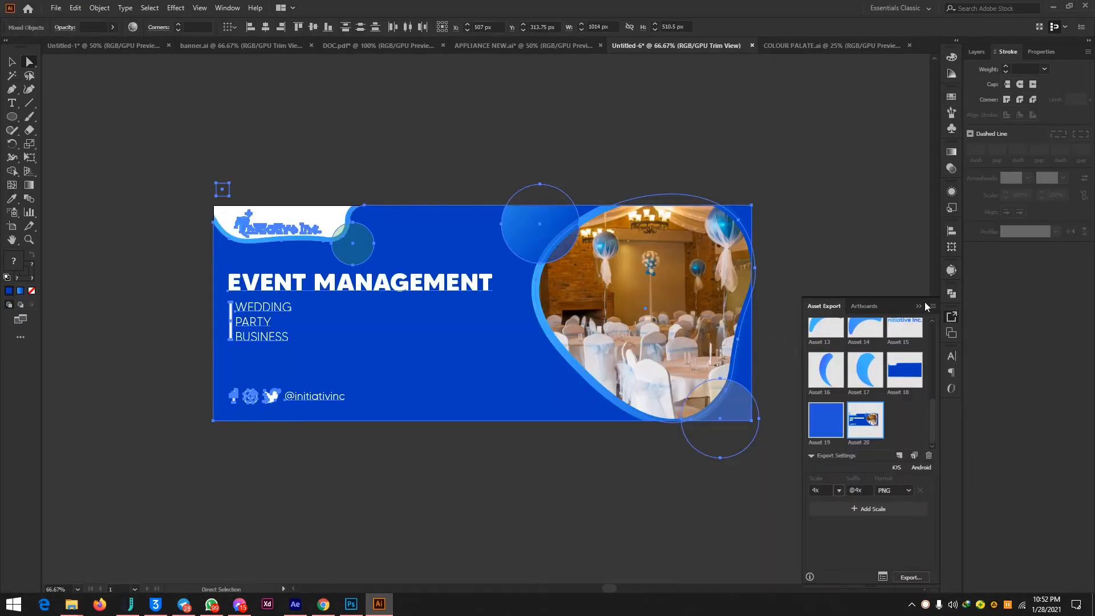
{"action": "left_click", "coordinate": [926, 303]}
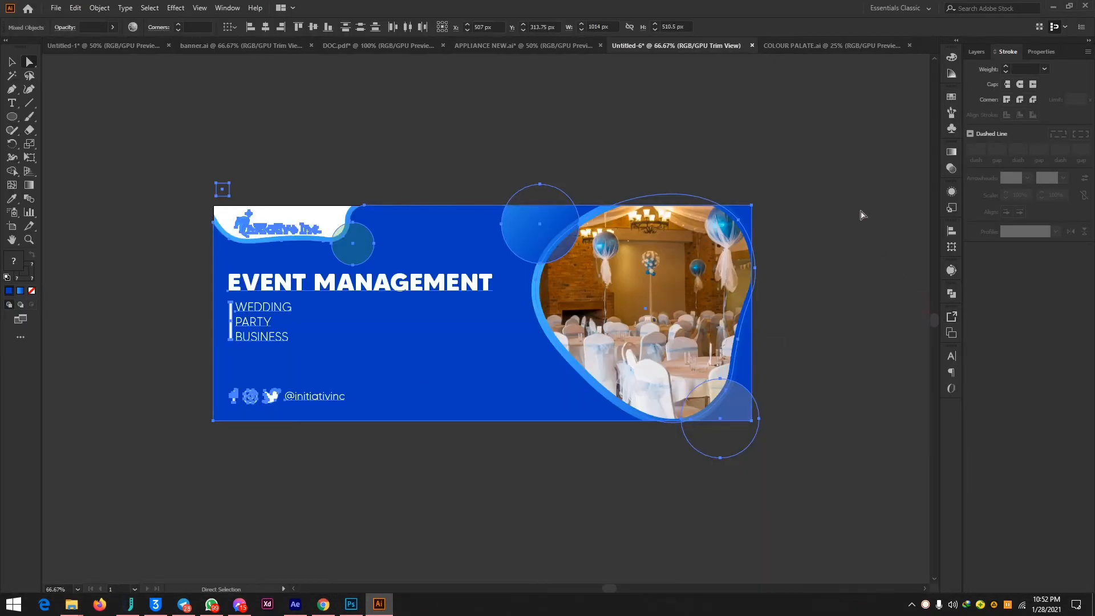
{"action": "key", "text": "ctrl+c"}
{"action": "key", "text": "ctrl+c"}
{"action": "key", "text": "ctrl+z"}
{"action": "key", "text": "ctrl+z"}
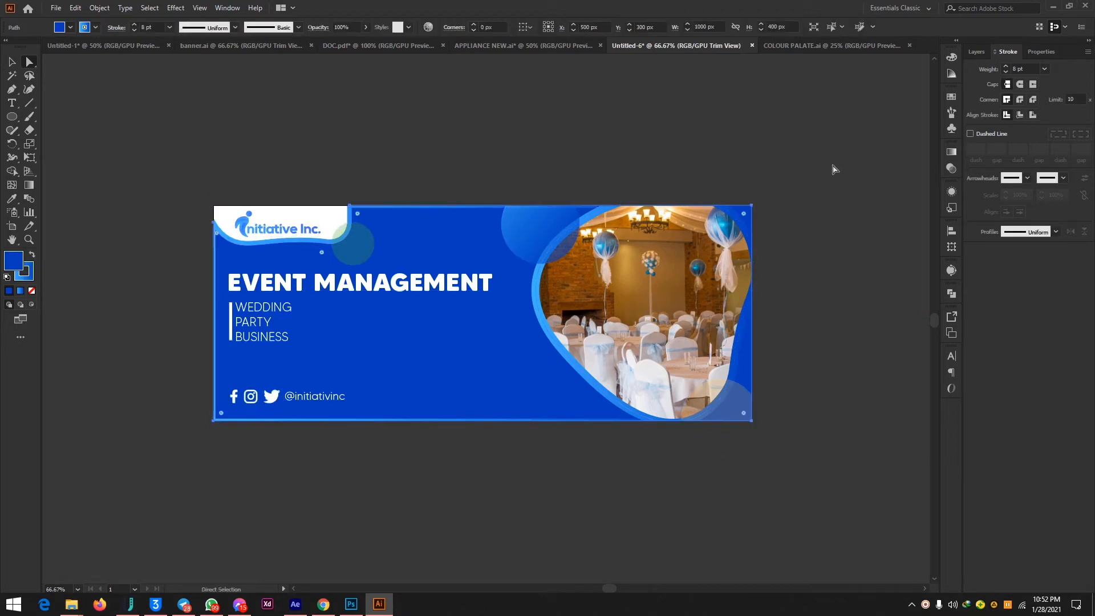
{"action": "key", "text": "ctrl+c"}
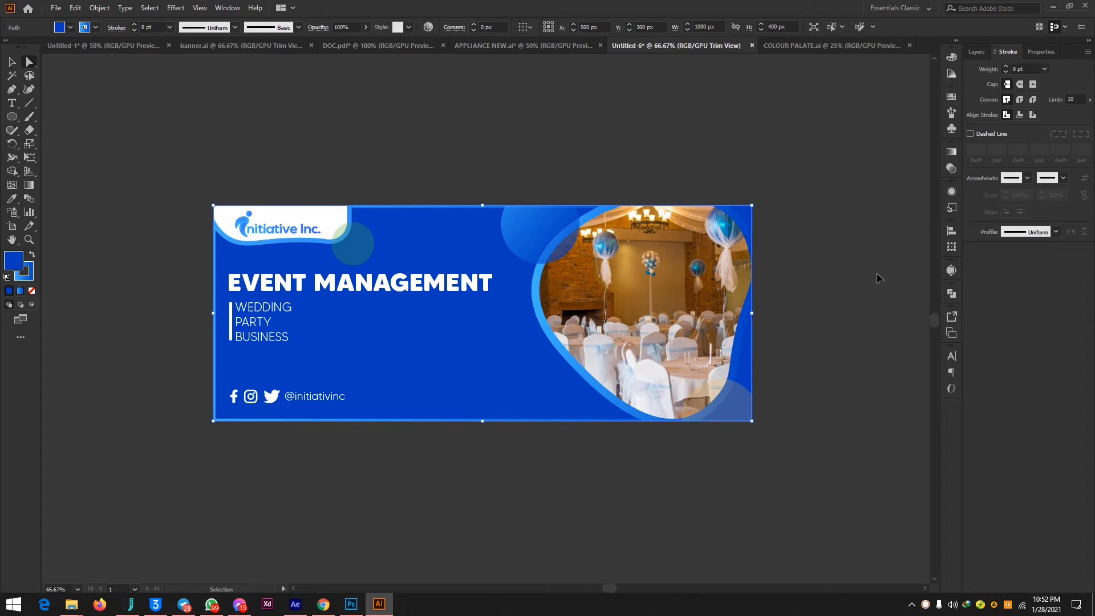
{"action": "key", "text": "ctrl+z"}
{"action": "key", "text": "ctrl+z"}
{"action": "key", "text": "ctrl+z"}
{"action": "key", "text": "ctrl+z"}
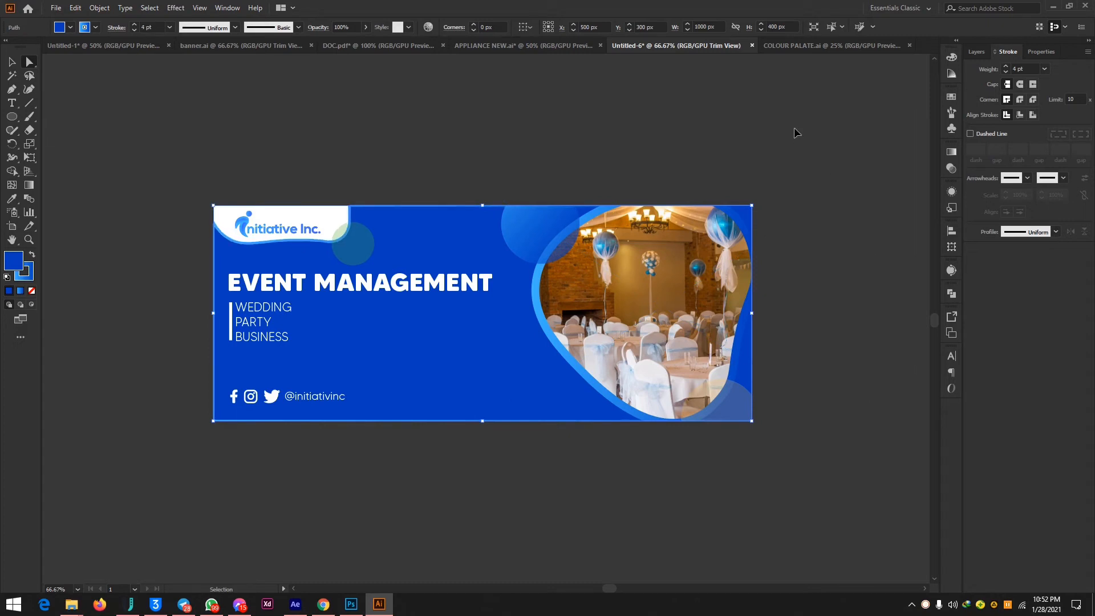
{"action": "key", "text": "ctrl+shift+z"}
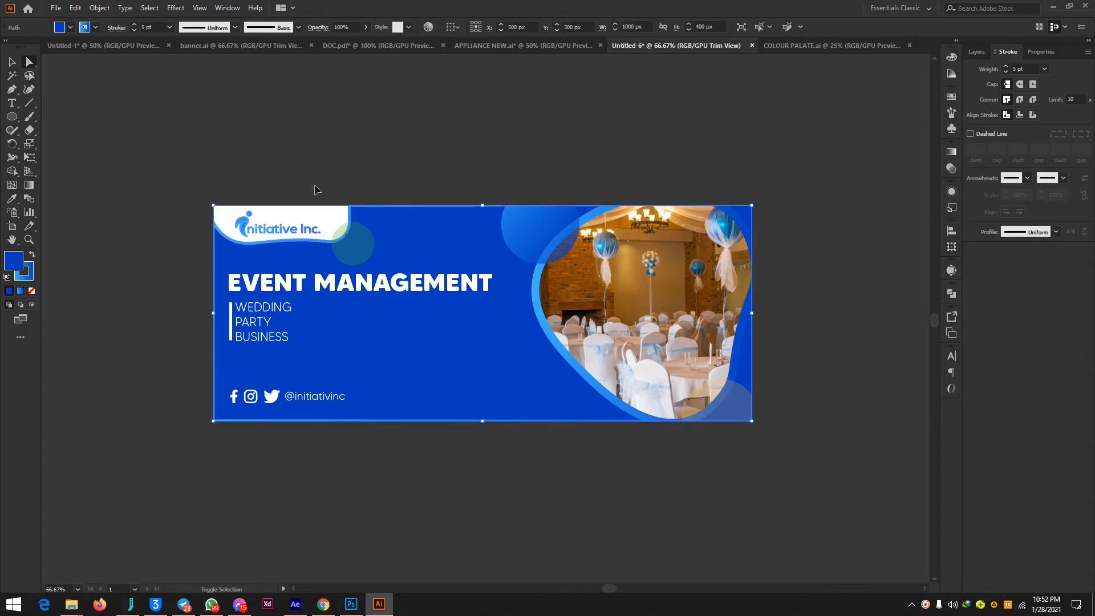
Turn off Trim View and deselect the background shape.
{"action": "left_click", "coordinate": [199, 8]}
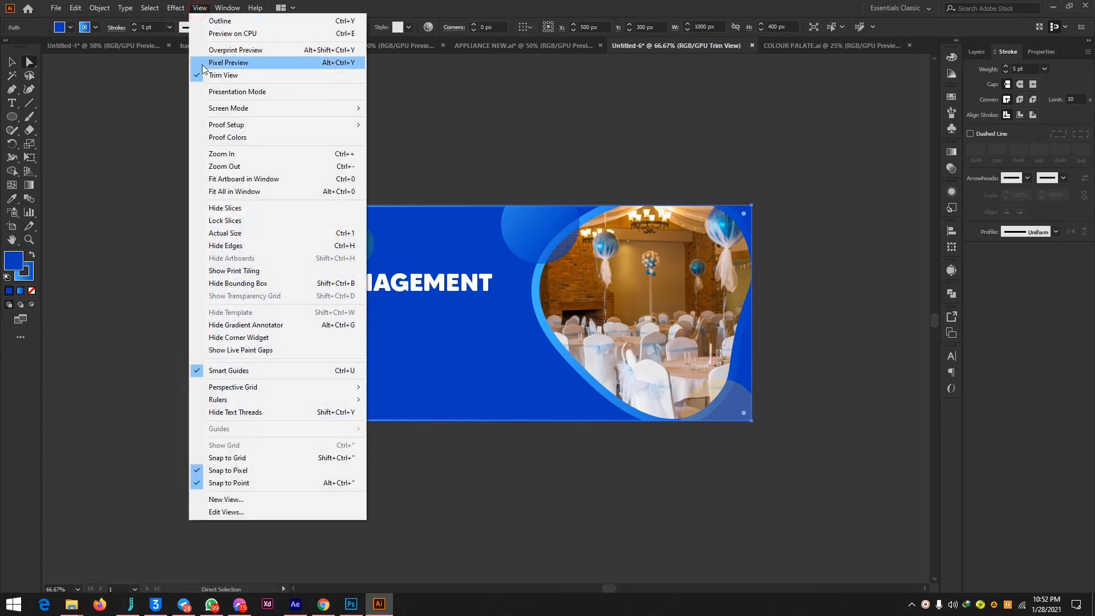
{"action": "left_click", "coordinate": [203, 74]}
{"action": "left_click", "coordinate": [764, 108]}
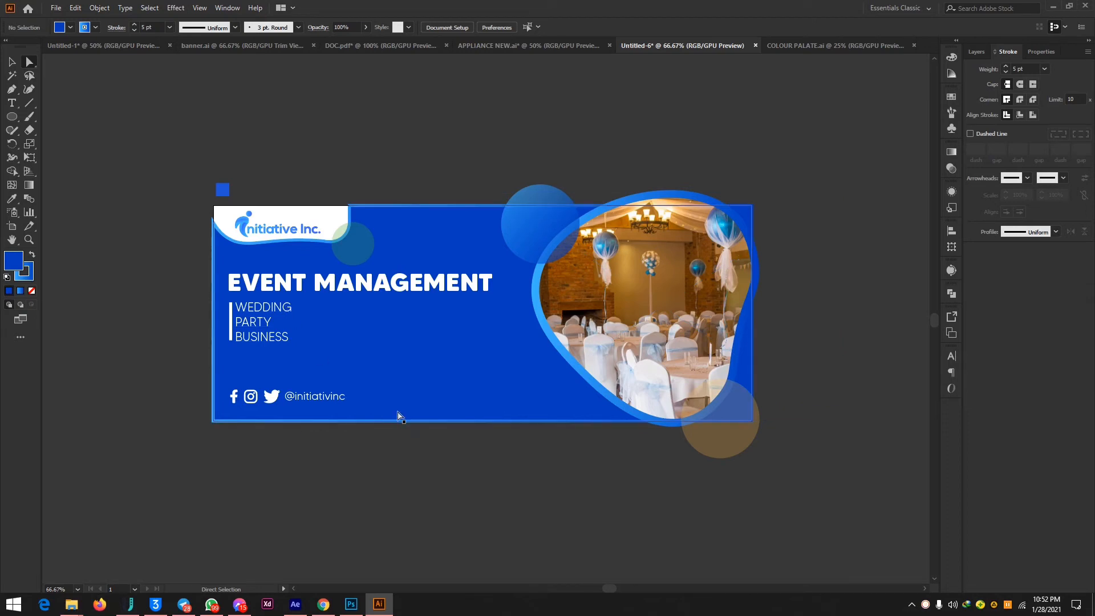
{"action": "left_click", "coordinate": [29, 103]}
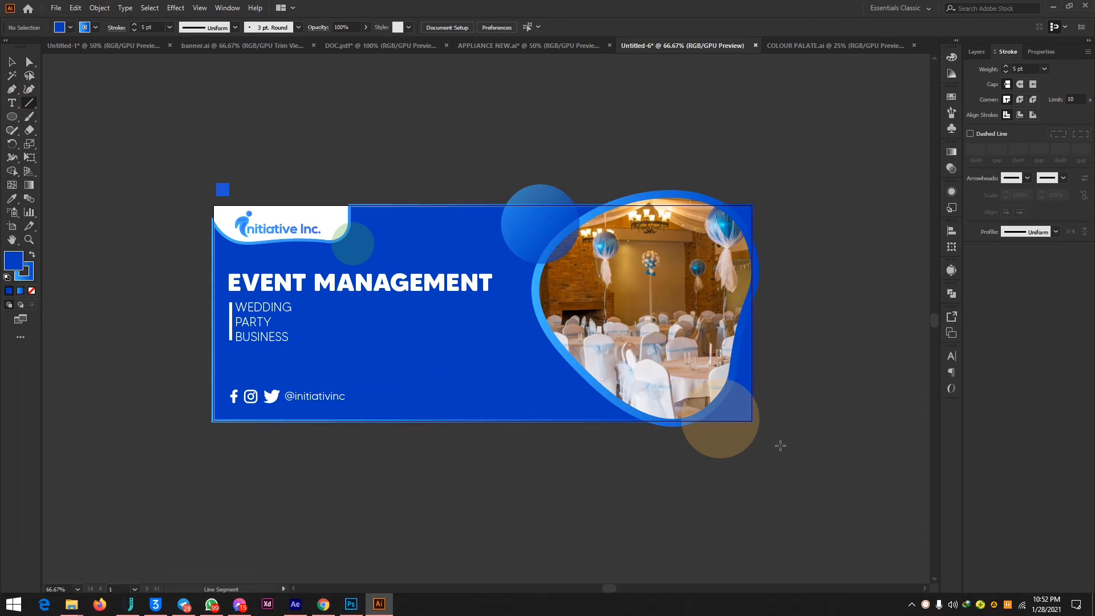
{"action": "left_click", "coordinate": [29, 62]}
{"action": "left_click", "coordinate": [16, 119]}
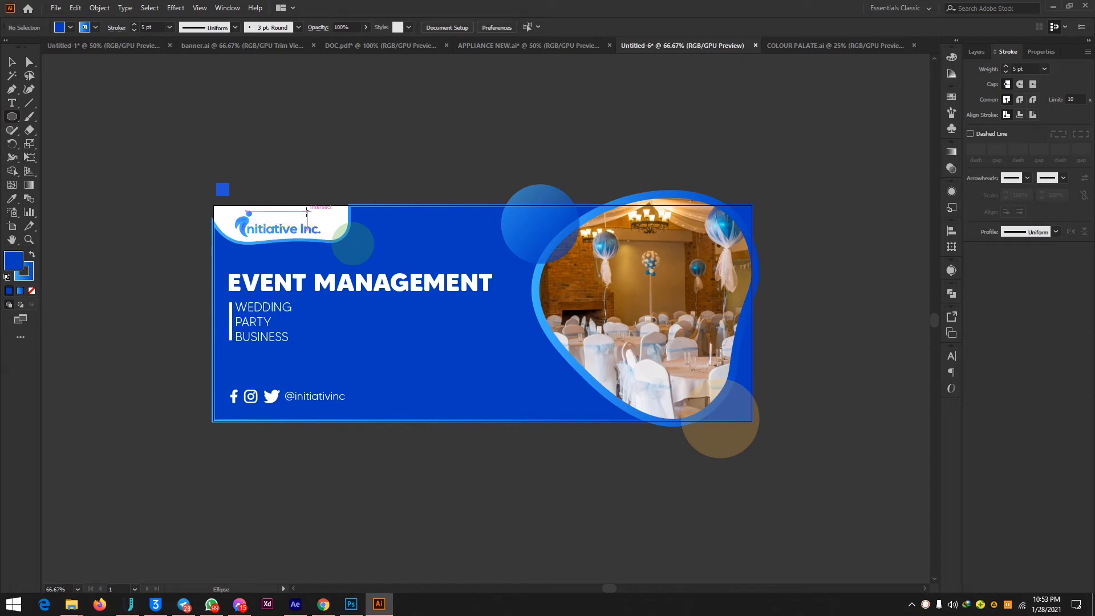
{"action": "left_click", "coordinate": [1053, 6]}
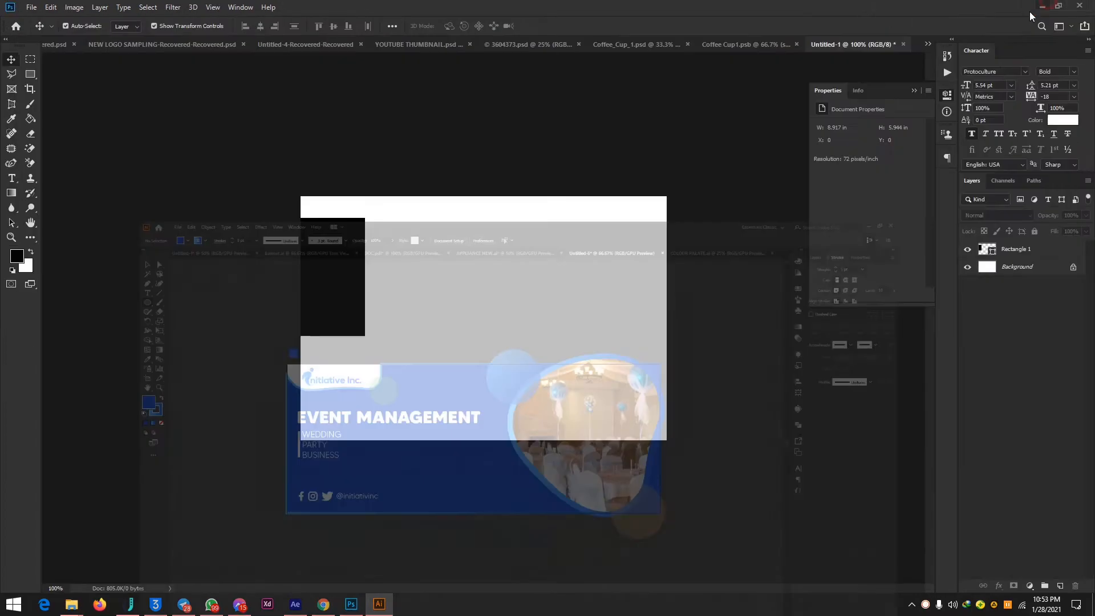
{"action": "left_click", "coordinate": [1042, 7]}
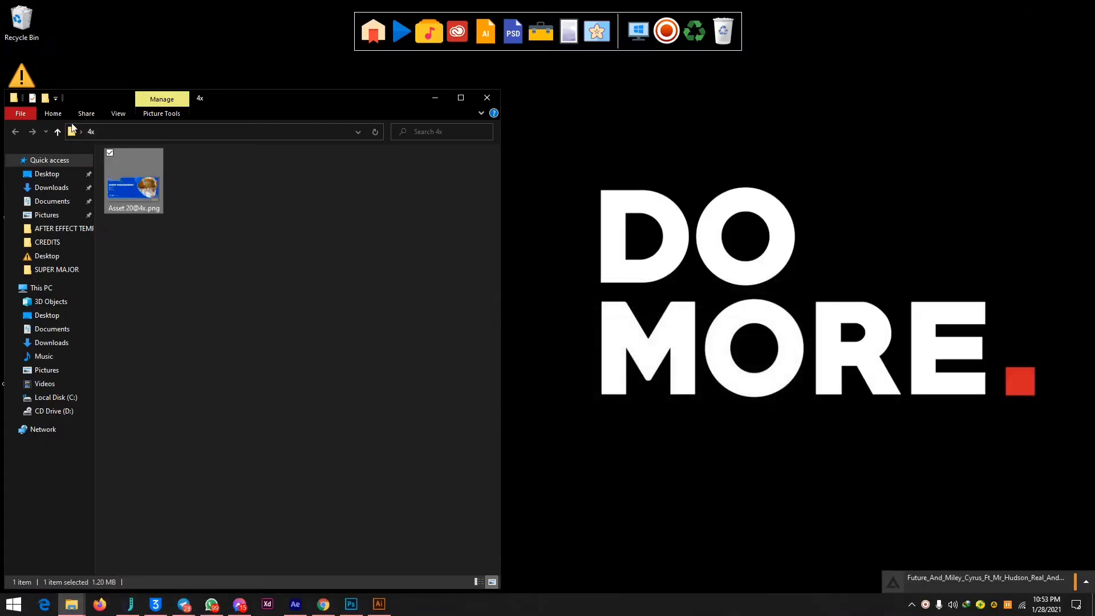
{"action": "double_click", "coordinate": [107, 191]}
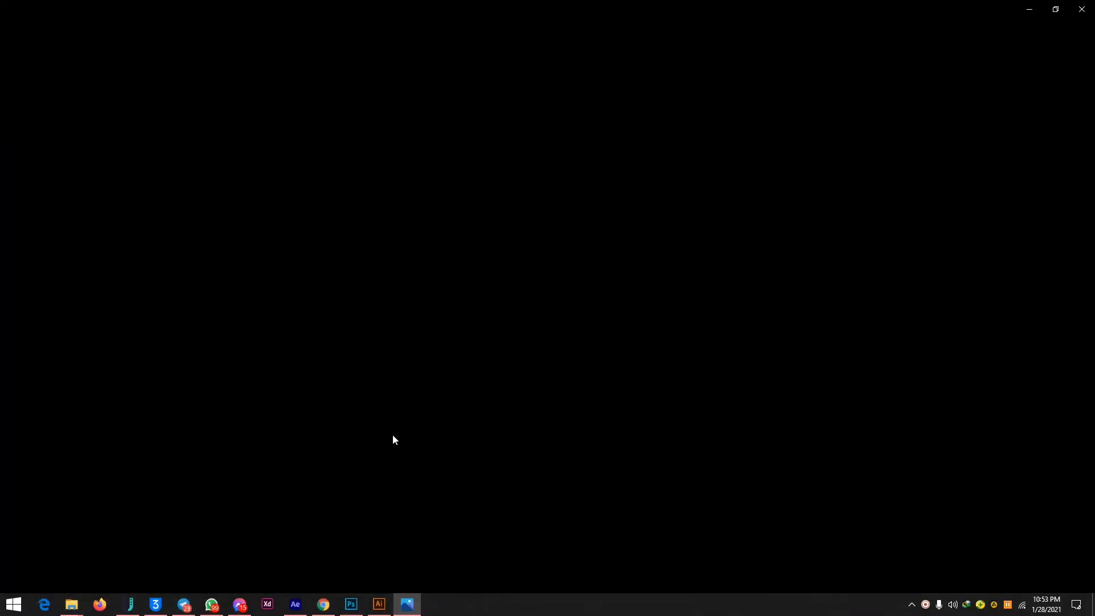
{"action": "left_click", "coordinate": [382, 610]}
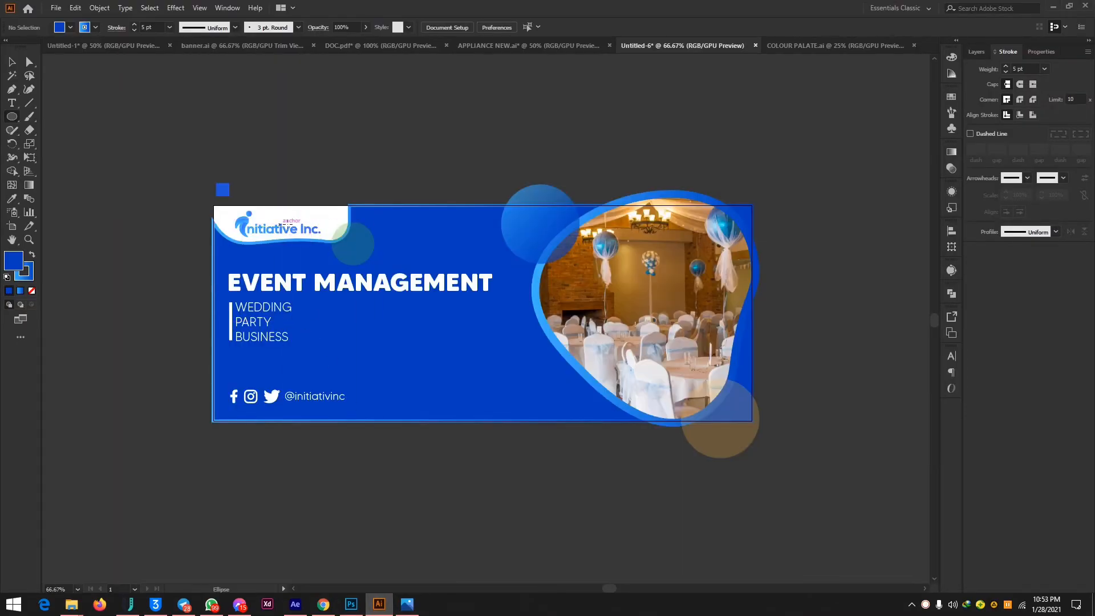
{"action": "left_click", "coordinate": [406, 604]}
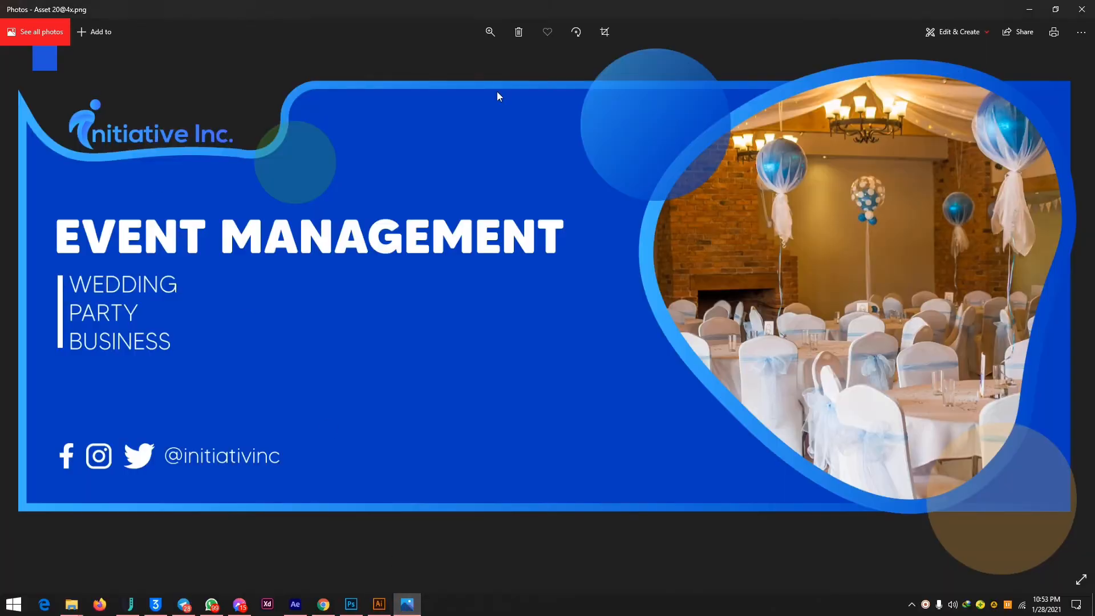
{"action": "left_click", "coordinate": [1030, 9]}
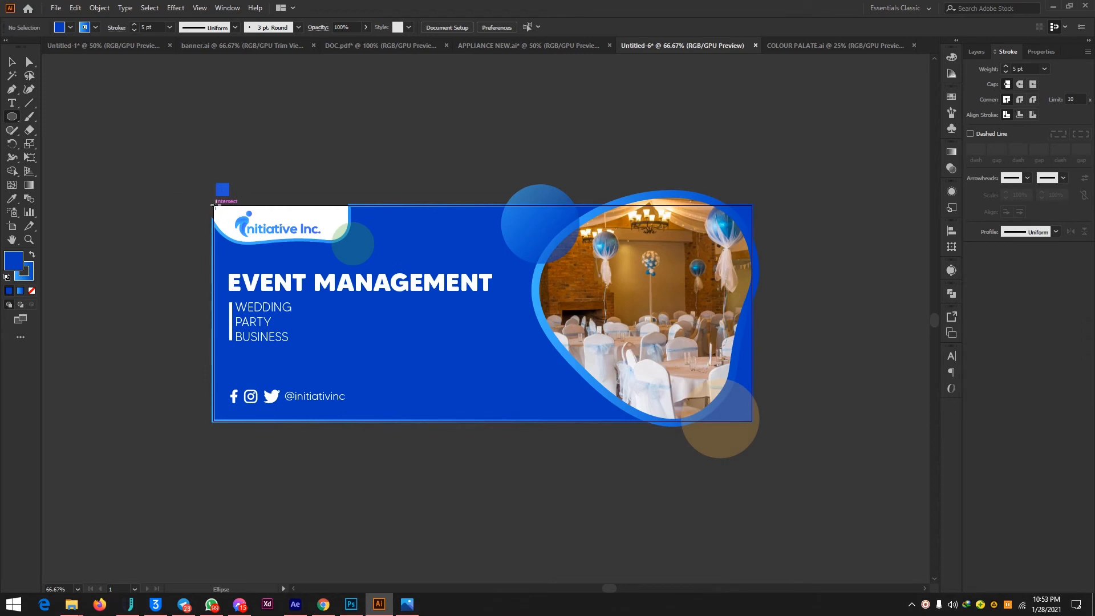
Activate the Rectangle tool and set the drawing colours to no stroke and a white FFFFFF fill.
{"action": "left_click_drag", "start_coordinate": [215, 206], "coordinate": [431, 286]}
{"action": "key", "text": "ctrl+z"}
{"action": "left_click_drag", "start_coordinate": [11, 116], "coordinate": [41, 113]}
{"action": "left_click", "coordinate": [31, 291]}
{"action": "left_click", "coordinate": [10, 264]}
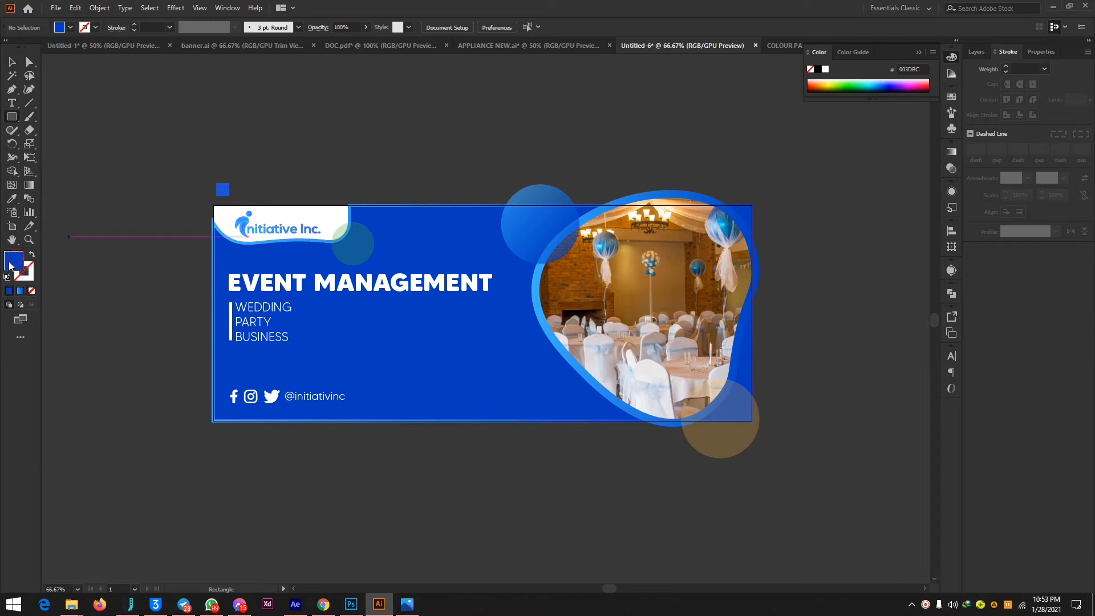
{"action": "double_click", "coordinate": [10, 262]}
{"action": "left_click_drag", "start_coordinate": [796, 360], "coordinate": [736, 332]}
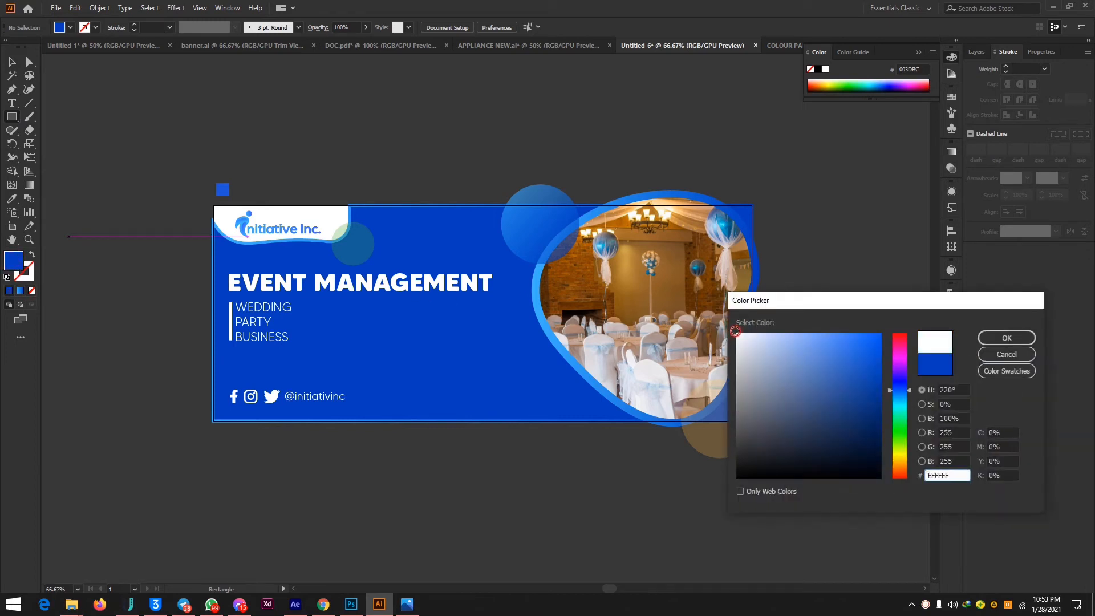
{"action": "left_click", "coordinate": [992, 341]}
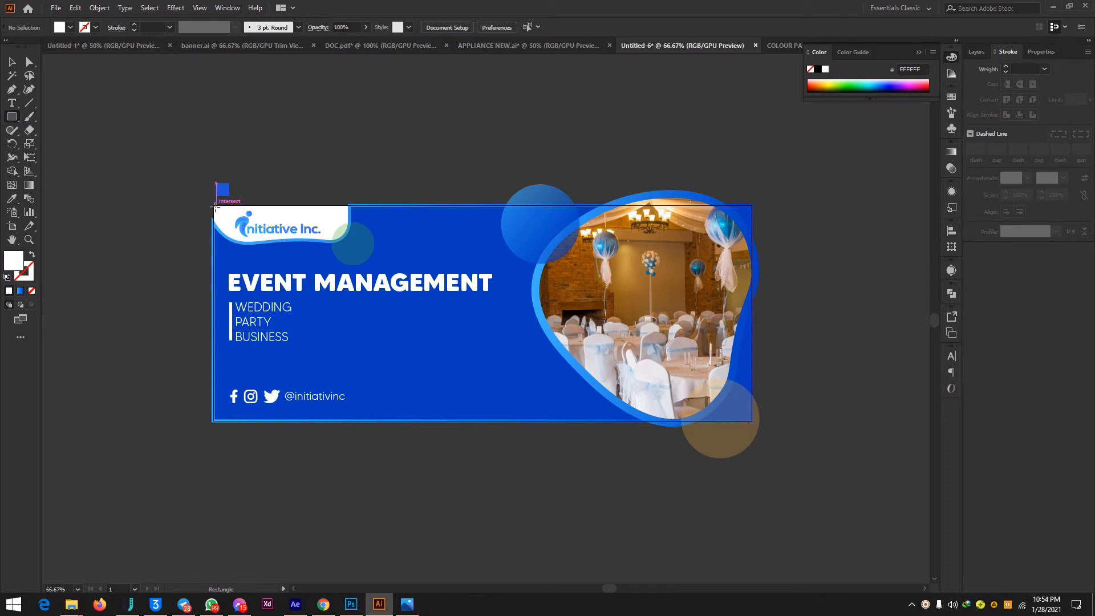
Draw a white rectangle about 1001 × 399 px over the whole artboard and send it to the back.
{"action": "left_click_drag", "start_coordinate": [214, 206], "coordinate": [752, 421]}
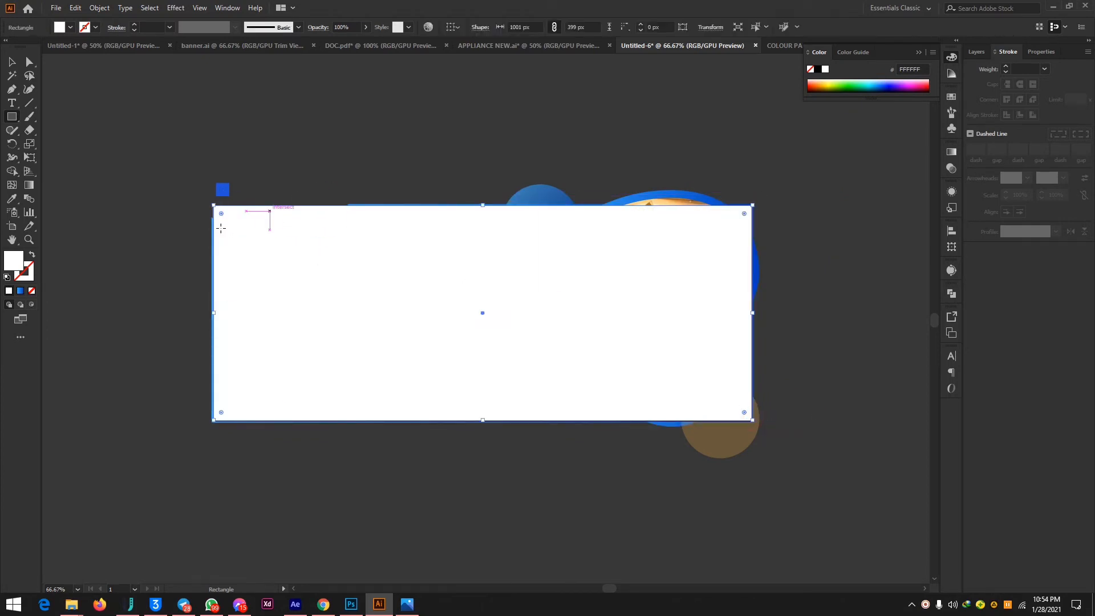
{"action": "right_click", "coordinate": [276, 255]}
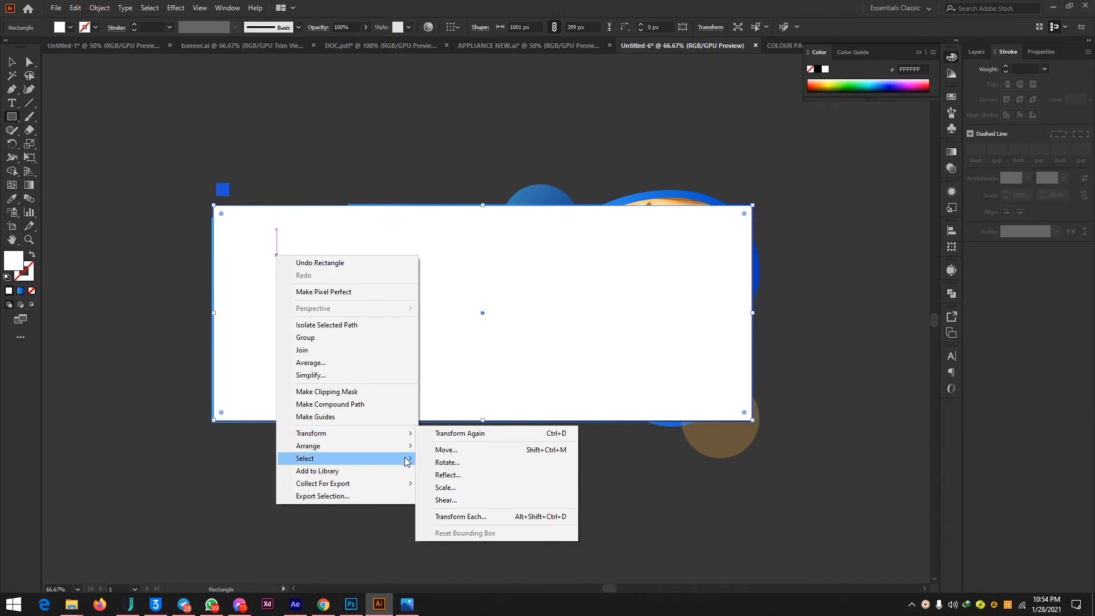
{"action": "mouse_move", "coordinate": [409, 454]}
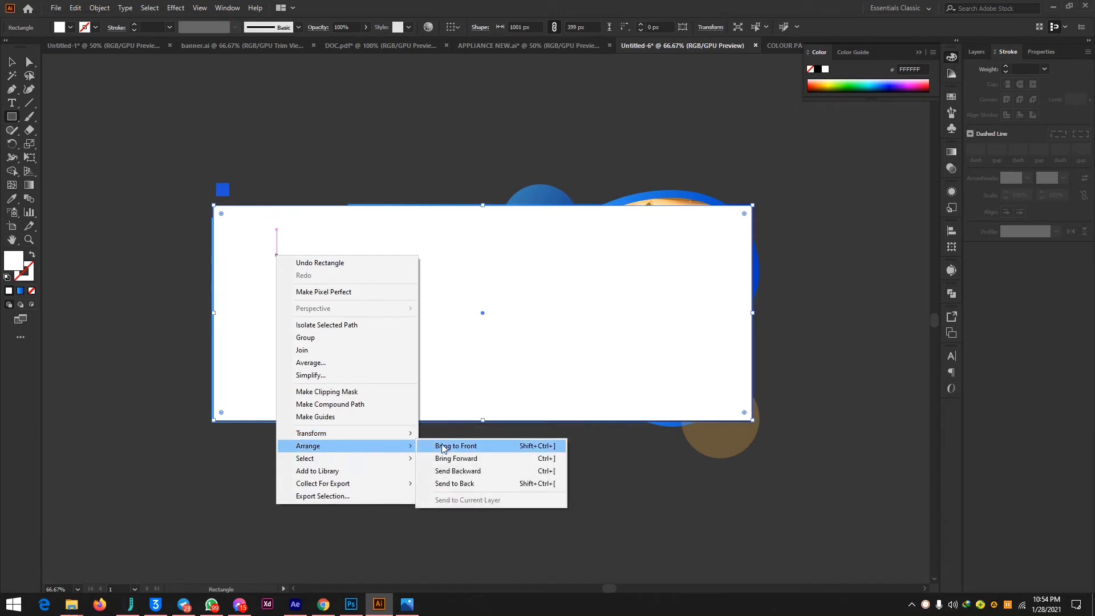
{"action": "left_click", "coordinate": [447, 484]}
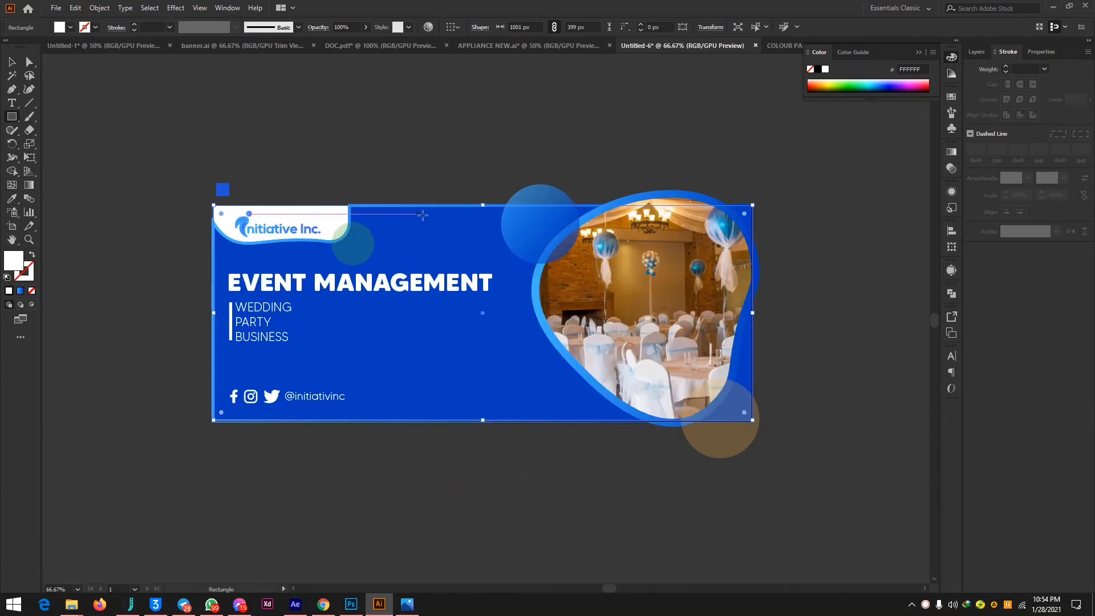
Deselect the backing rectangle and draw another white rectangle about 1001 × 400 px over the whole artboard, in front of the artwork.
{"action": "left_click", "coordinate": [29, 62]}
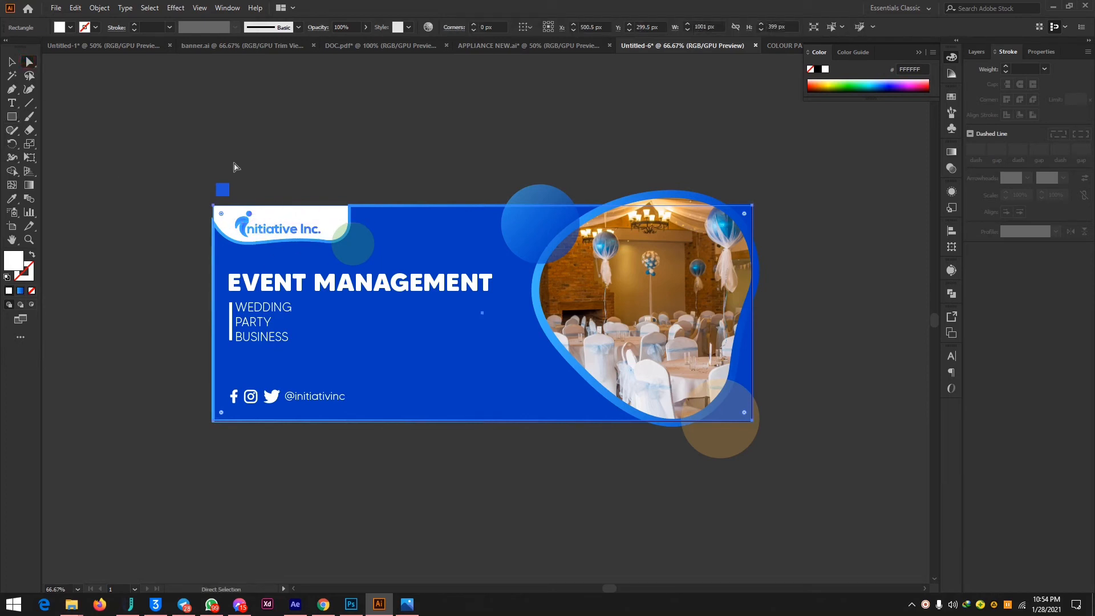
{"action": "left_click", "coordinate": [12, 119]}
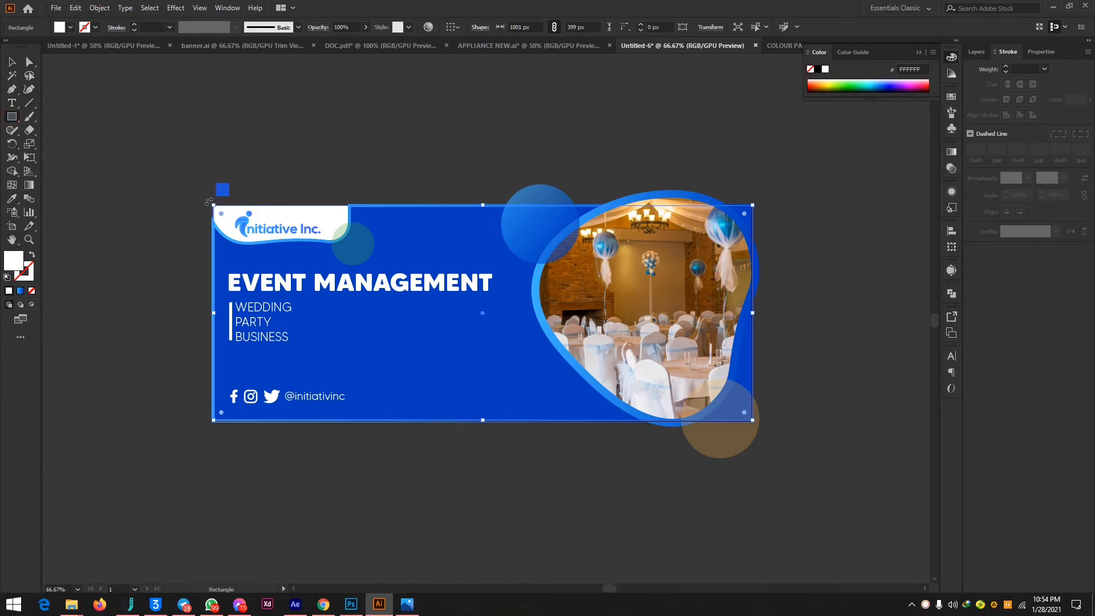
{"action": "left_click", "coordinate": [29, 62]}
{"action": "left_click", "coordinate": [220, 156]}
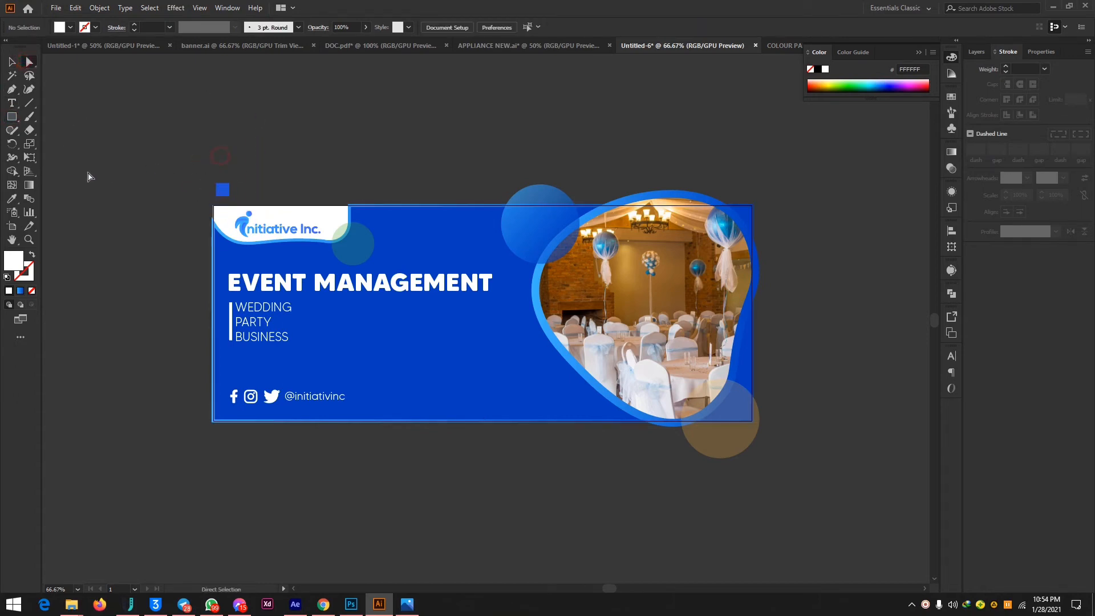
{"action": "left_click", "coordinate": [13, 120]}
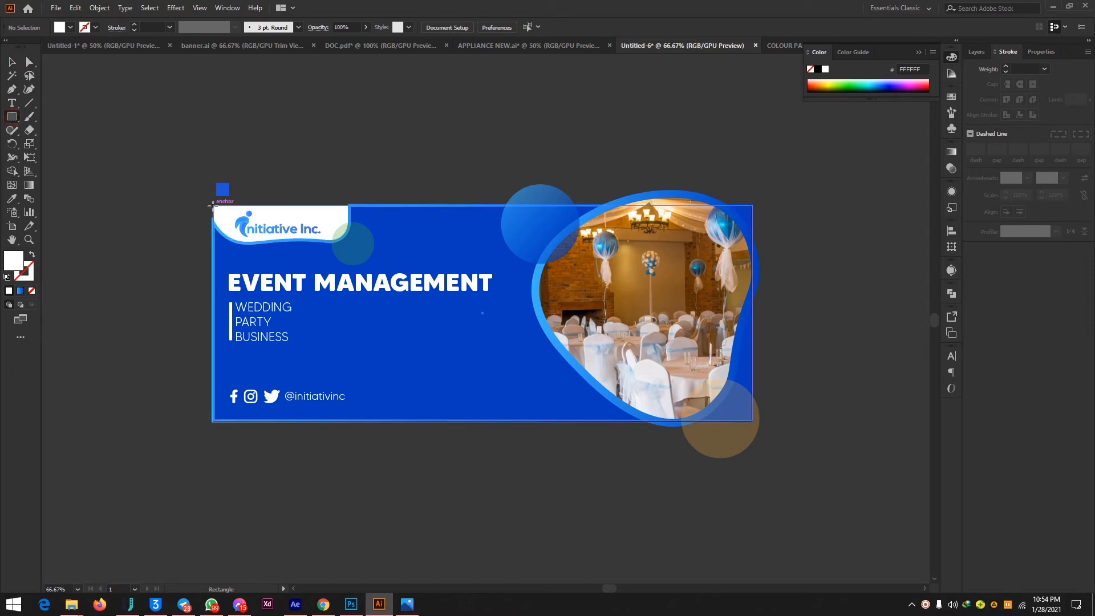
{"action": "left_click_drag", "start_coordinate": [213, 206], "coordinate": [753, 421]}
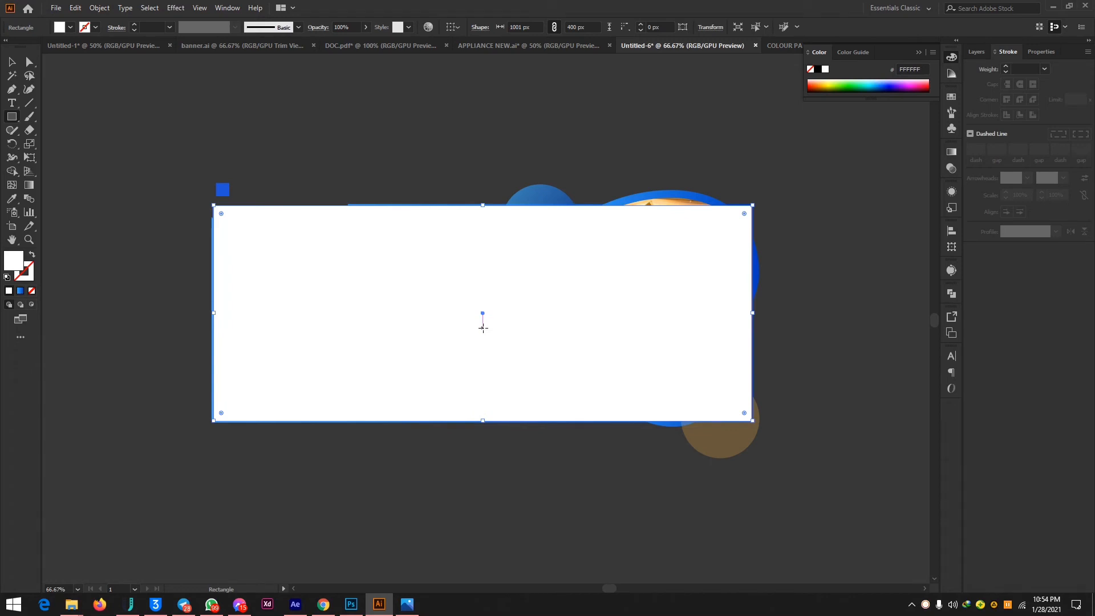
Move the small blue square clear of the banner and clip all the banner artwork with the front white rectangle as a clipping mask.
{"action": "left_click", "coordinate": [31, 62]}
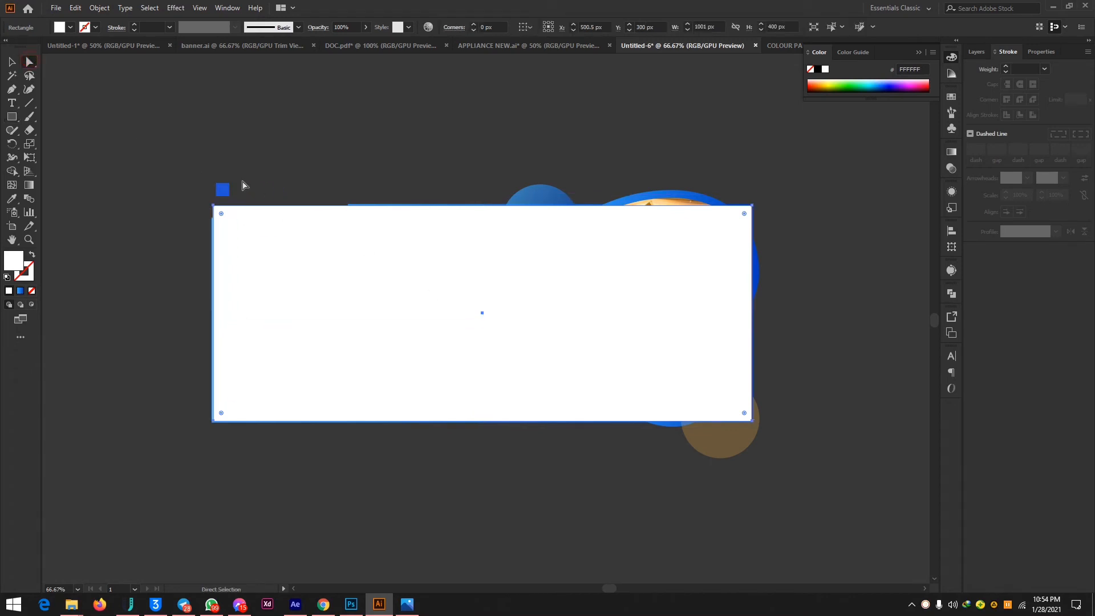
{"action": "left_click_drag", "start_coordinate": [222, 189], "coordinate": [150, 66]}
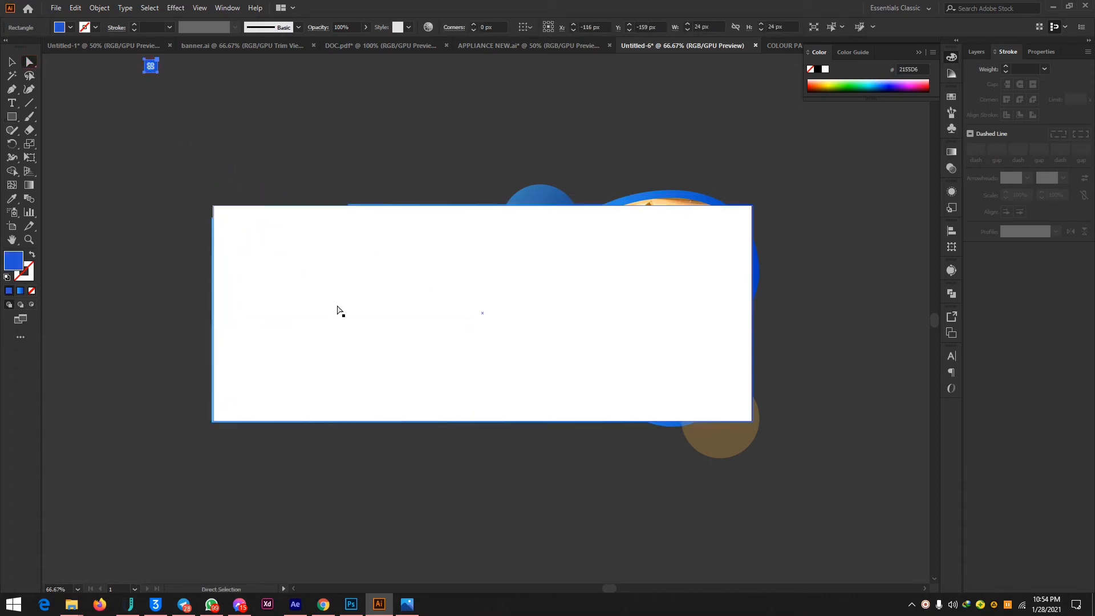
{"action": "left_click_drag", "start_coordinate": [159, 147], "coordinate": [868, 520]}
{"action": "right_click", "coordinate": [594, 359]}
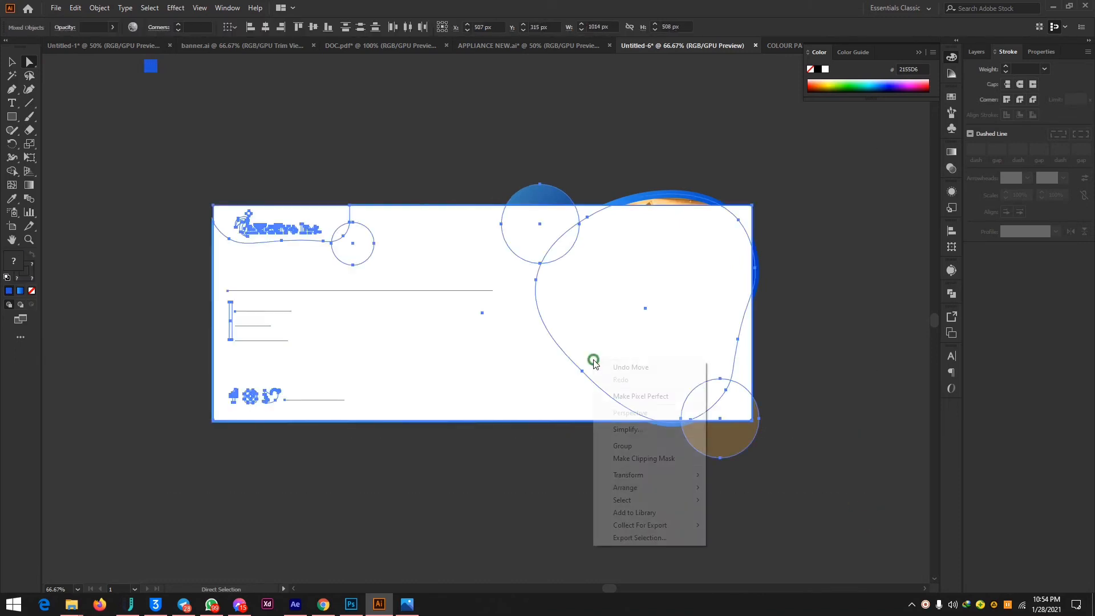
{"action": "left_click", "coordinate": [669, 463]}
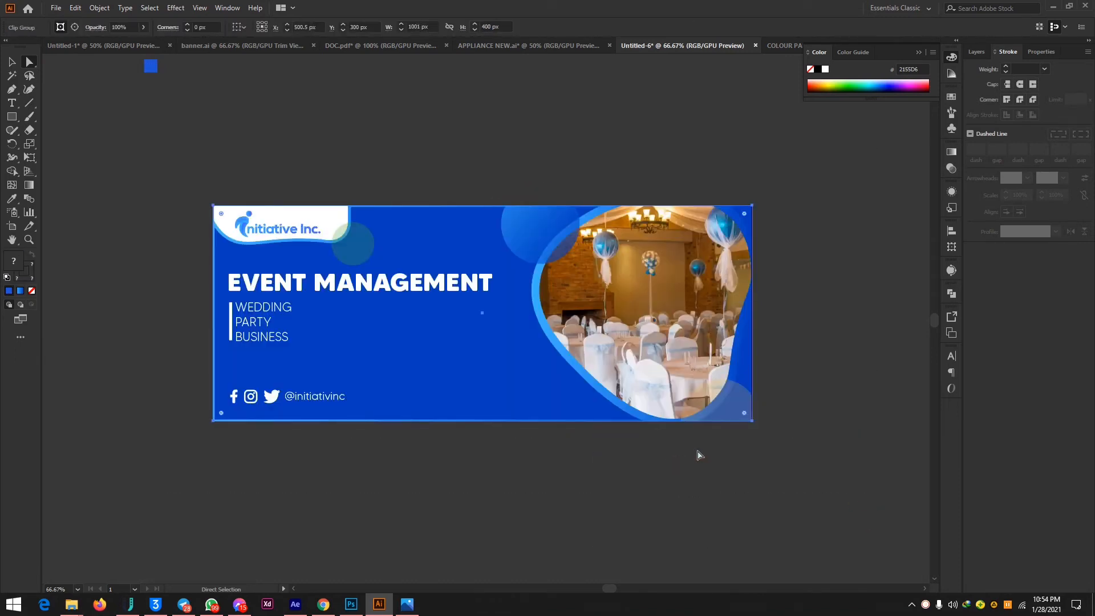
{"action": "left_click", "coordinate": [839, 253]}
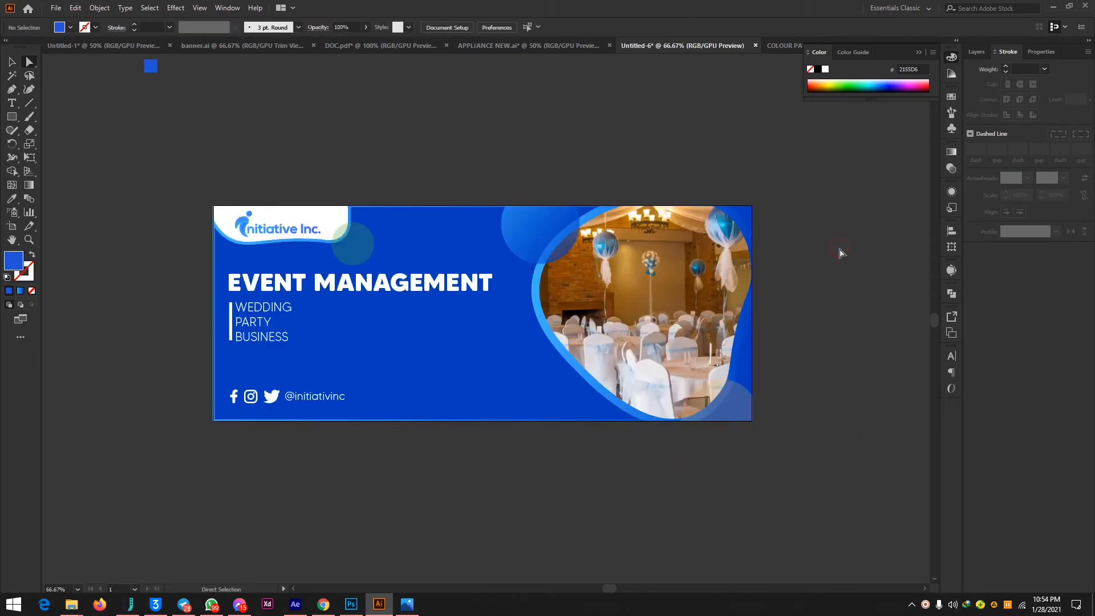
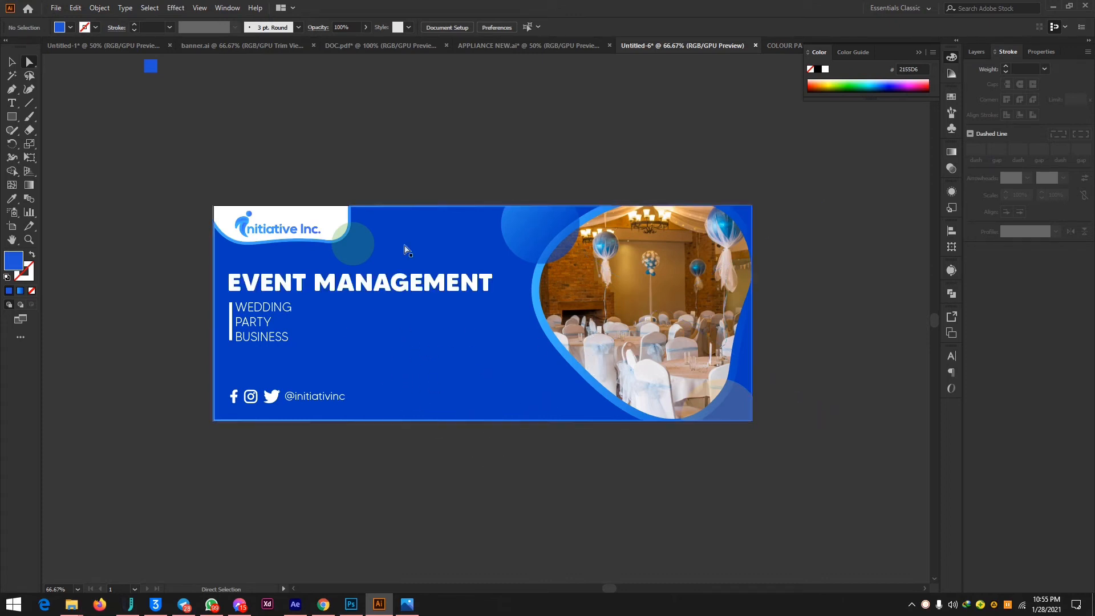
Select the clipped banner artwork with the Selection tool and show the document's layers.
{"action": "left_click", "coordinate": [12, 62]}
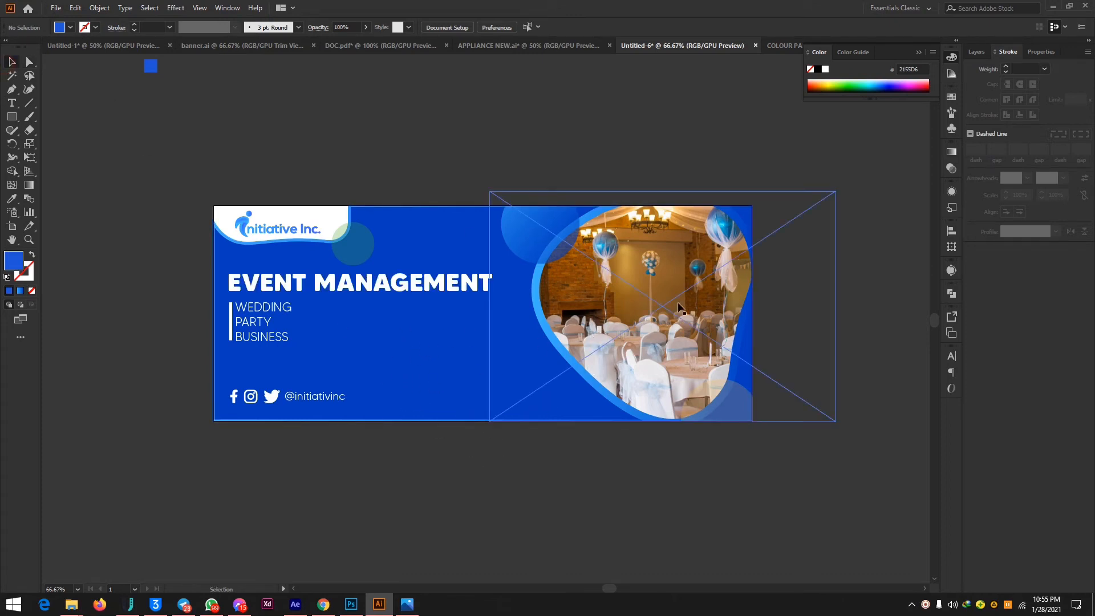
{"action": "left_click", "coordinate": [639, 158]}
{"action": "left_click", "coordinate": [653, 254]}
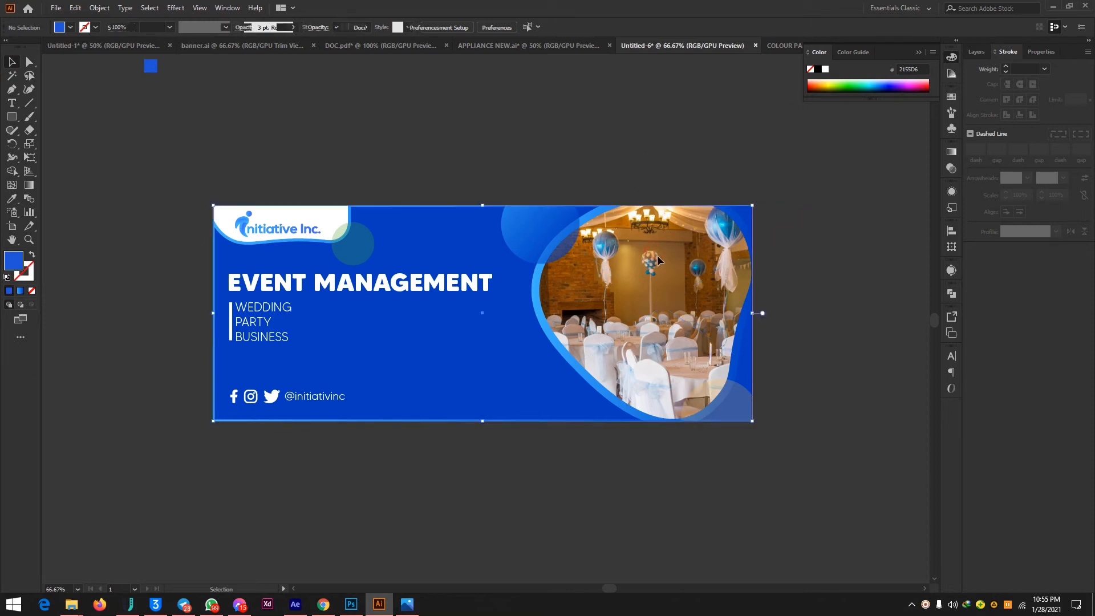
{"action": "left_click", "coordinate": [976, 52]}
{"action": "left_click", "coordinate": [783, 259]}
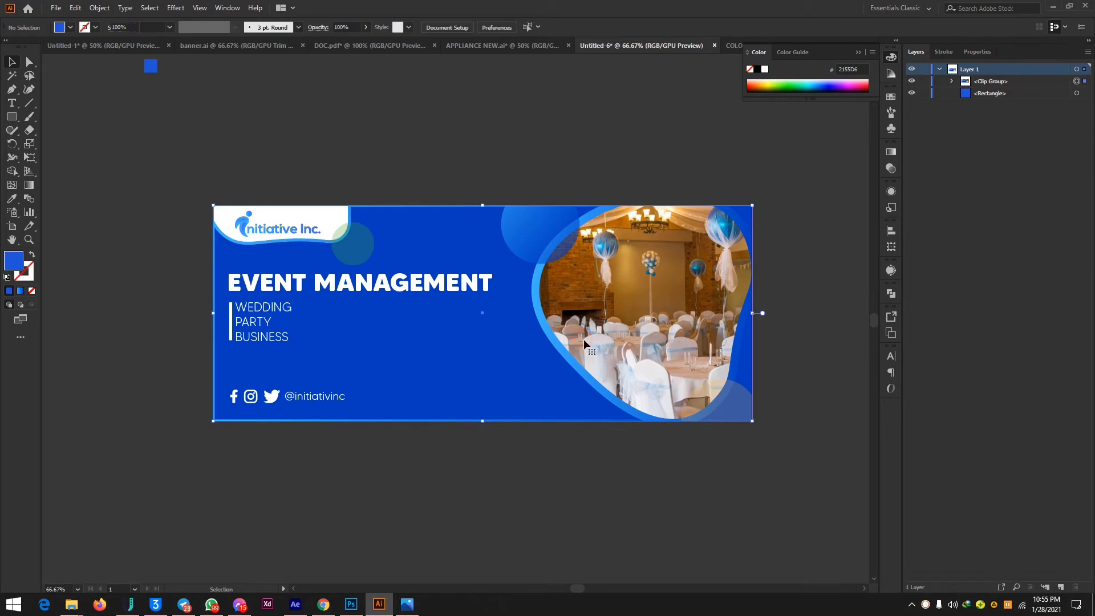
Lock the clipped banner group and unlock it again.
{"action": "left_click", "coordinate": [484, 394]}
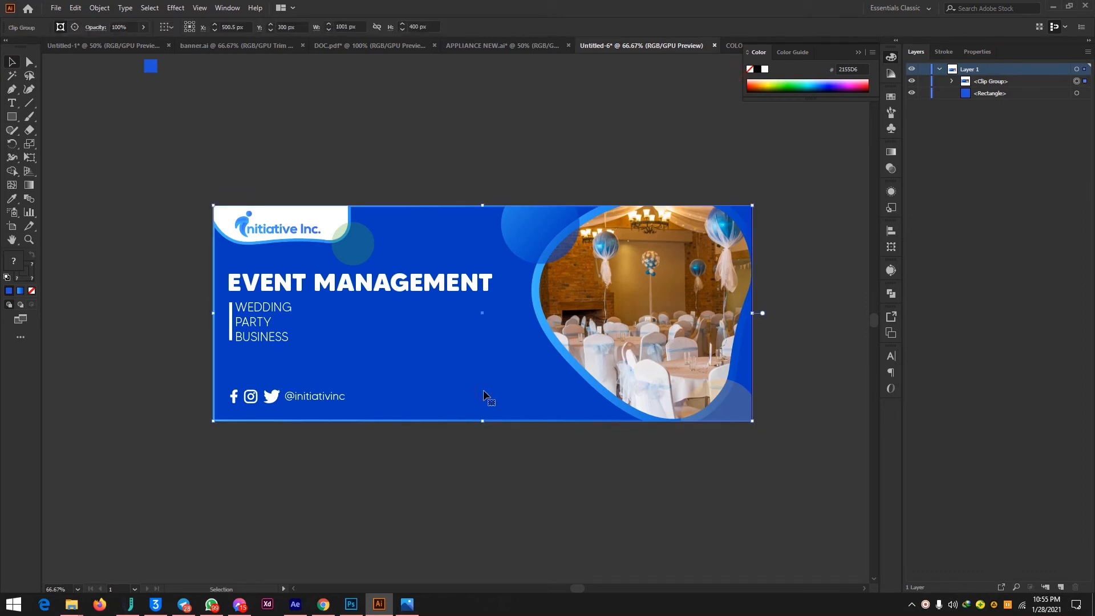
{"action": "key", "text": "ctrl+2"}
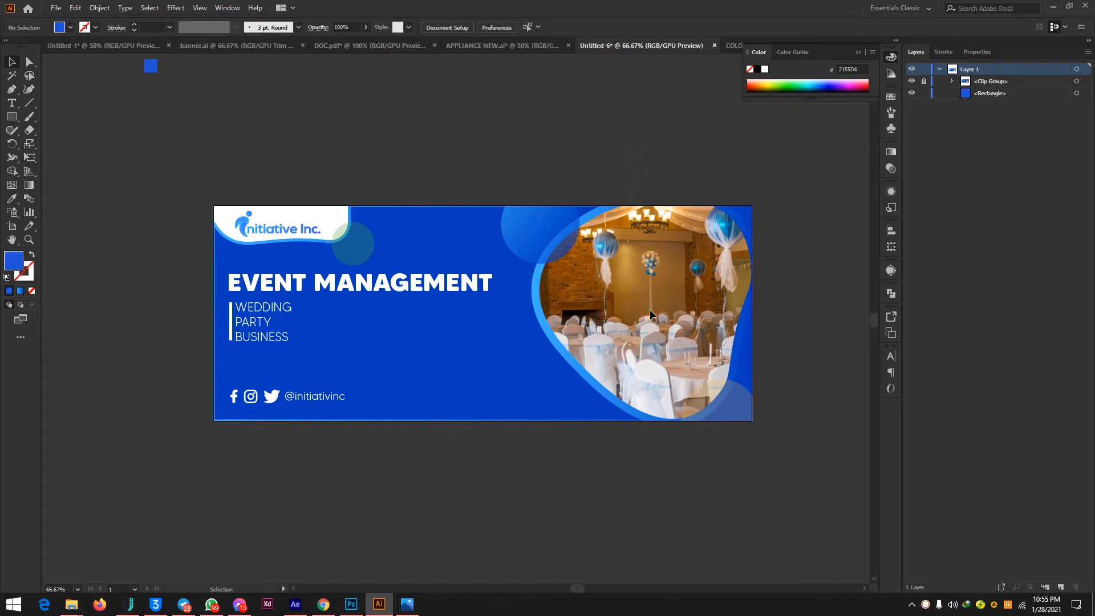
{"action": "key", "text": "a"}
{"action": "key", "text": "ctrl+alt+2"}
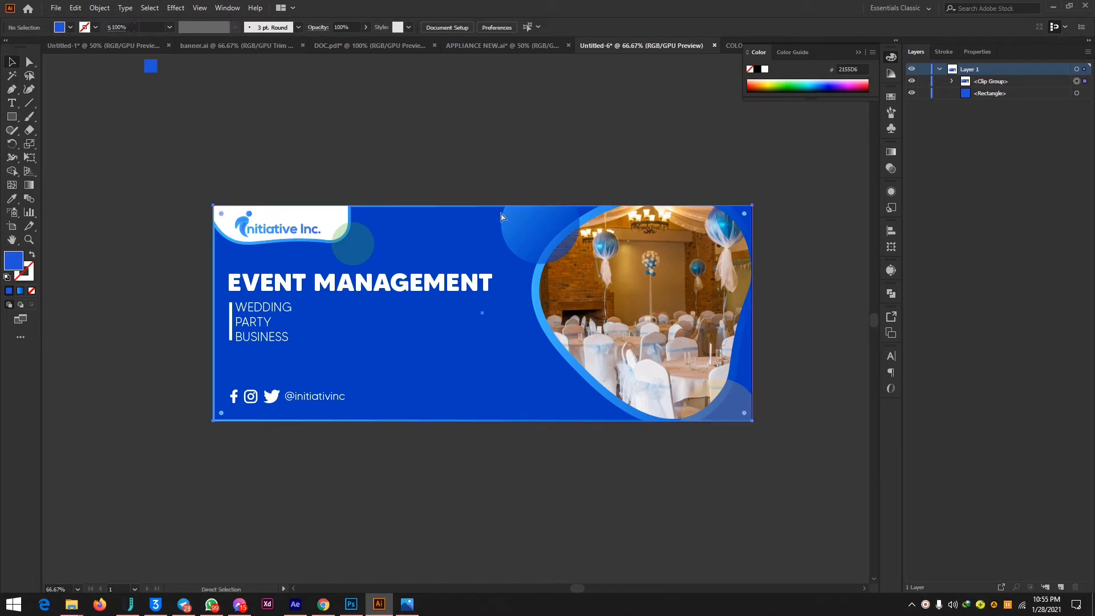
Reselect the banner, expand its clip group in the layer list and select the nested clip group holding the event hall photo.
{"action": "key", "text": "v"}
{"action": "left_click", "coordinate": [501, 125]}
{"action": "left_click", "coordinate": [641, 278]}
{"action": "left_click", "coordinate": [952, 82]}
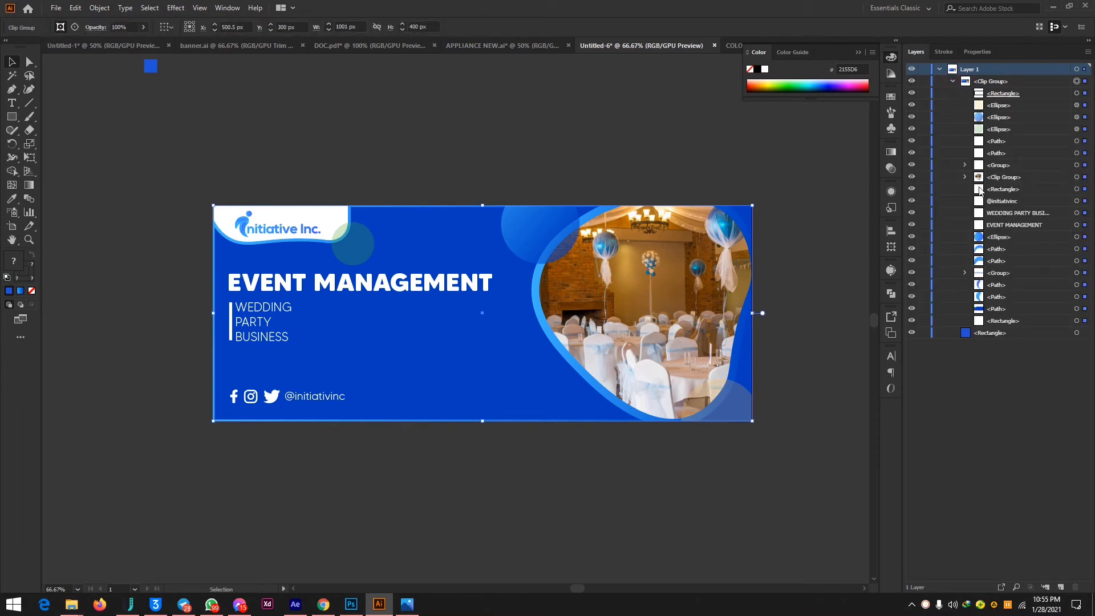
{"action": "left_click", "coordinate": [1086, 177]}
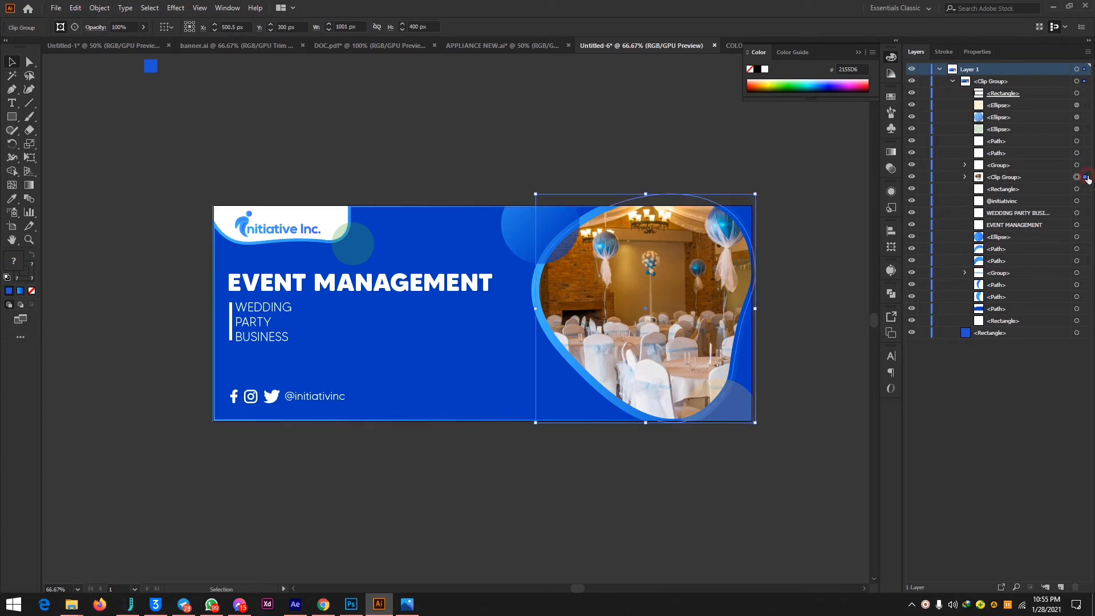
Duplicate the clipped hall photo, rotate the copy clockwise and place it at the lower middle of the banner, partly below its bottom edge.
{"action": "left_click_drag", "start_coordinate": [638, 285], "coordinate": [399, 396]}
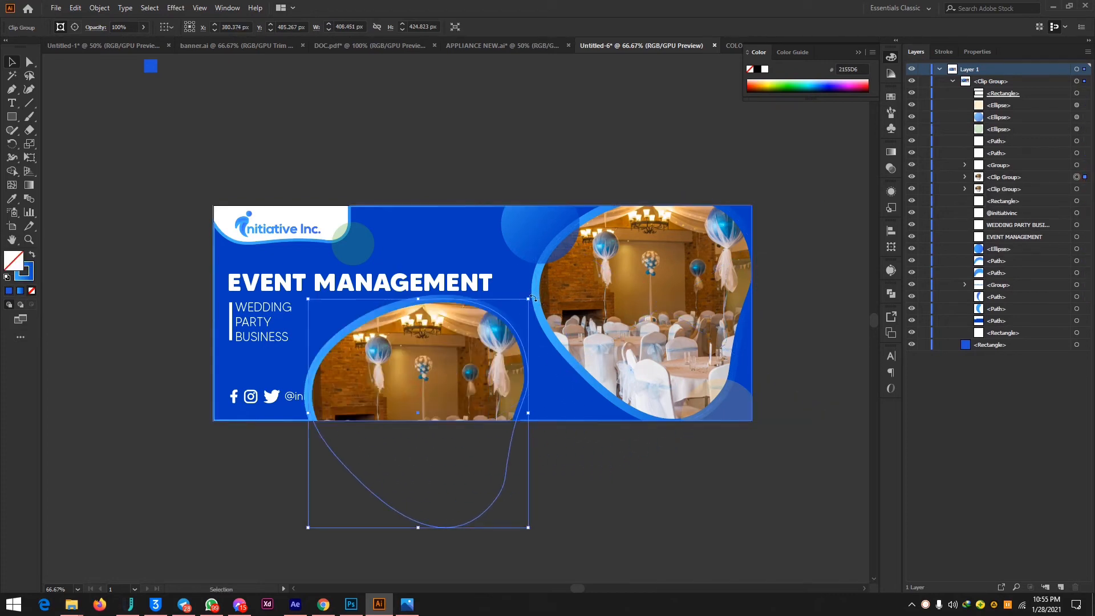
{"action": "left_click_drag", "start_coordinate": [534, 297], "coordinate": [536, 467]}
{"action": "left_click_drag", "start_coordinate": [450, 370], "coordinate": [455, 399]}
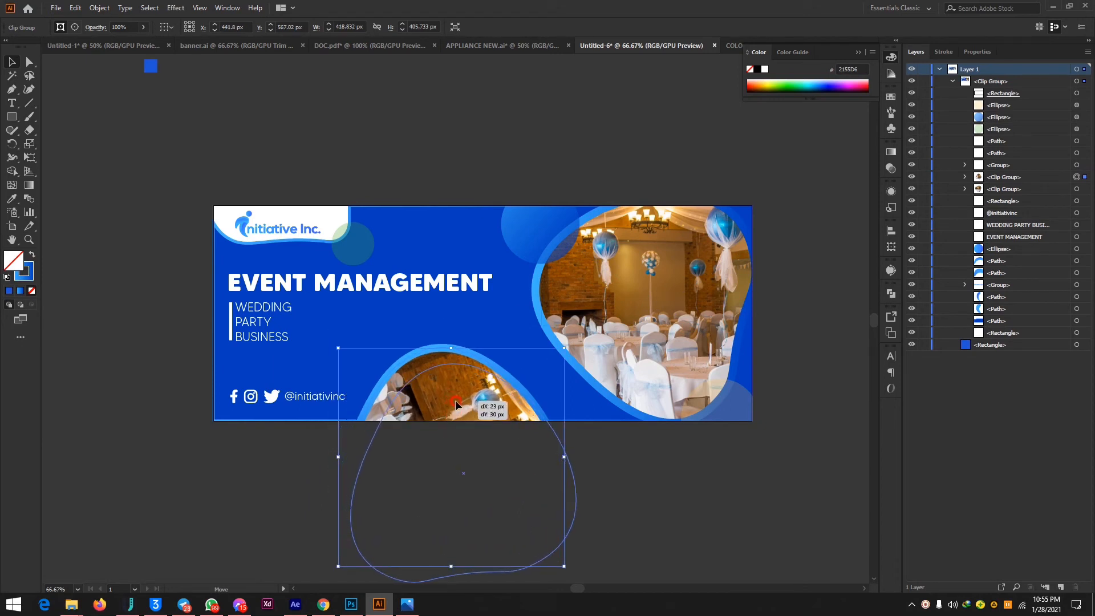
{"action": "left_click", "coordinate": [704, 130]}
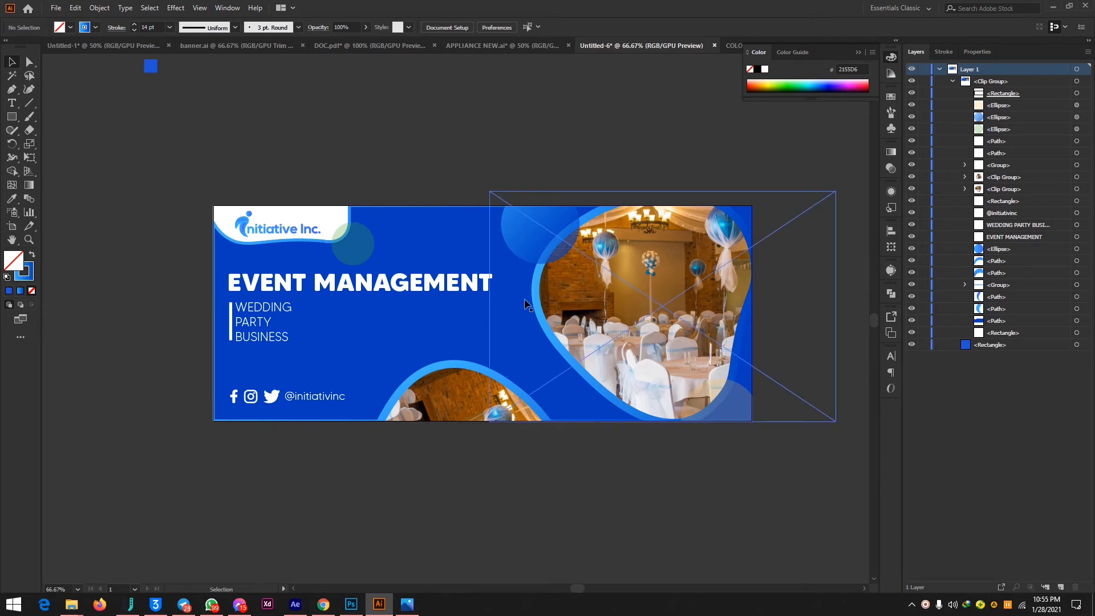
Select the whole banner, add it as a new export asset and export it as a 4x PNG.
{"action": "left_click_drag", "start_coordinate": [189, 173], "coordinate": [809, 487]}
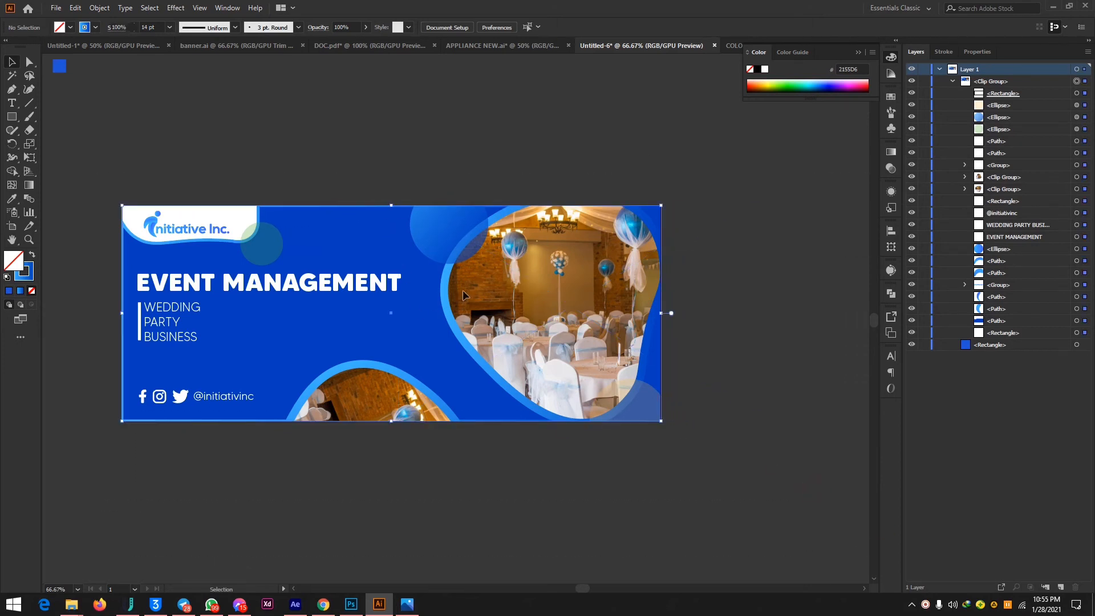
{"action": "left_click_drag", "start_coordinate": [282, 280], "coordinate": [824, 376]}
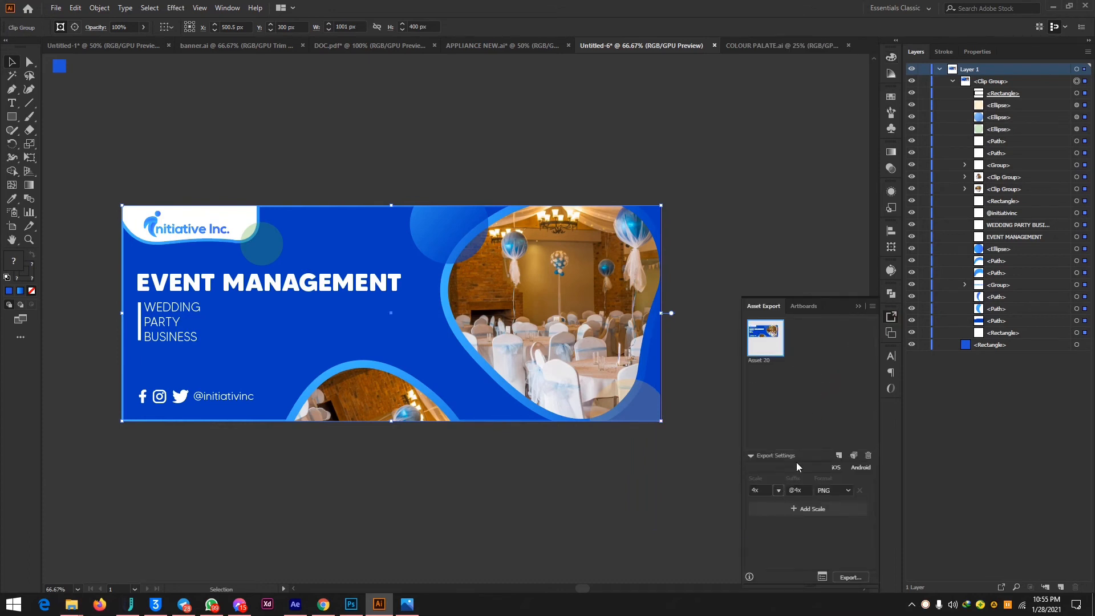
{"action": "left_click", "coordinate": [838, 456]}
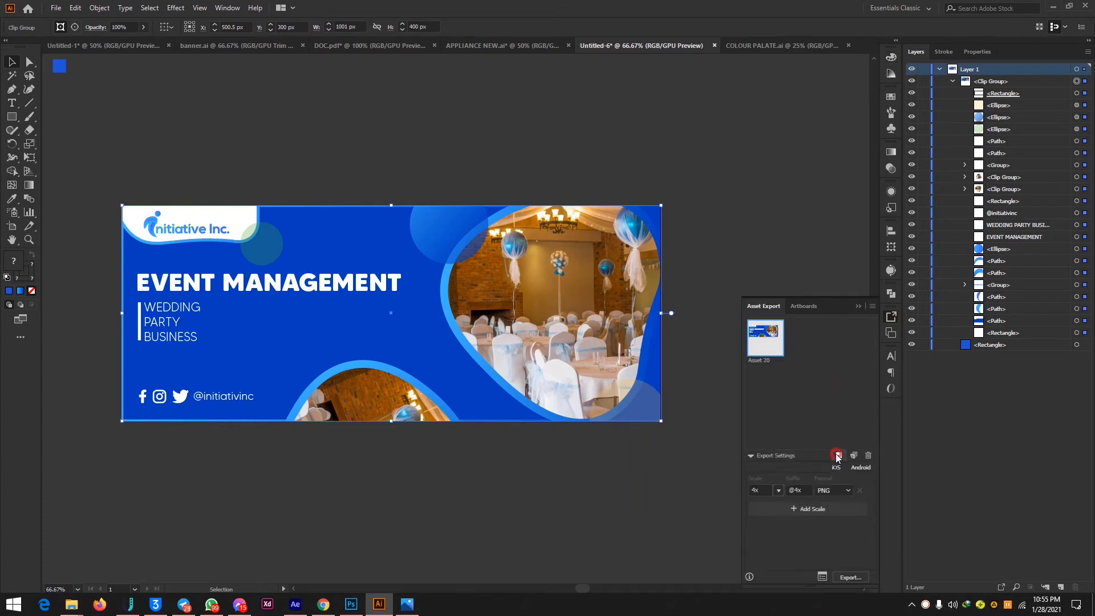
{"action": "left_click", "coordinate": [845, 578]}
{"action": "left_click", "coordinate": [276, 217]}
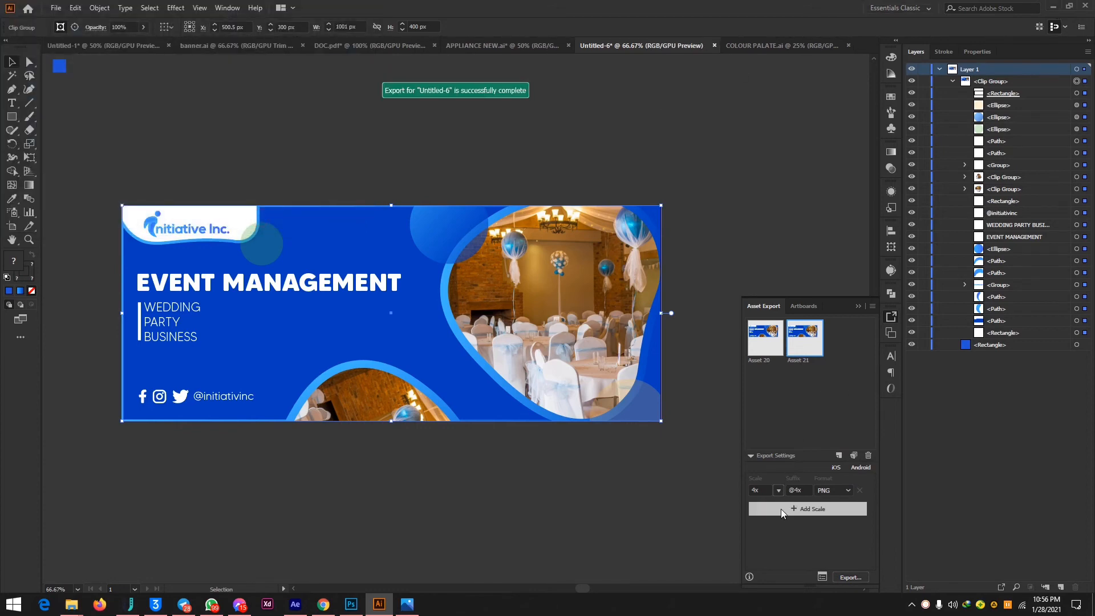
{"action": "left_click", "coordinate": [1051, 6]}
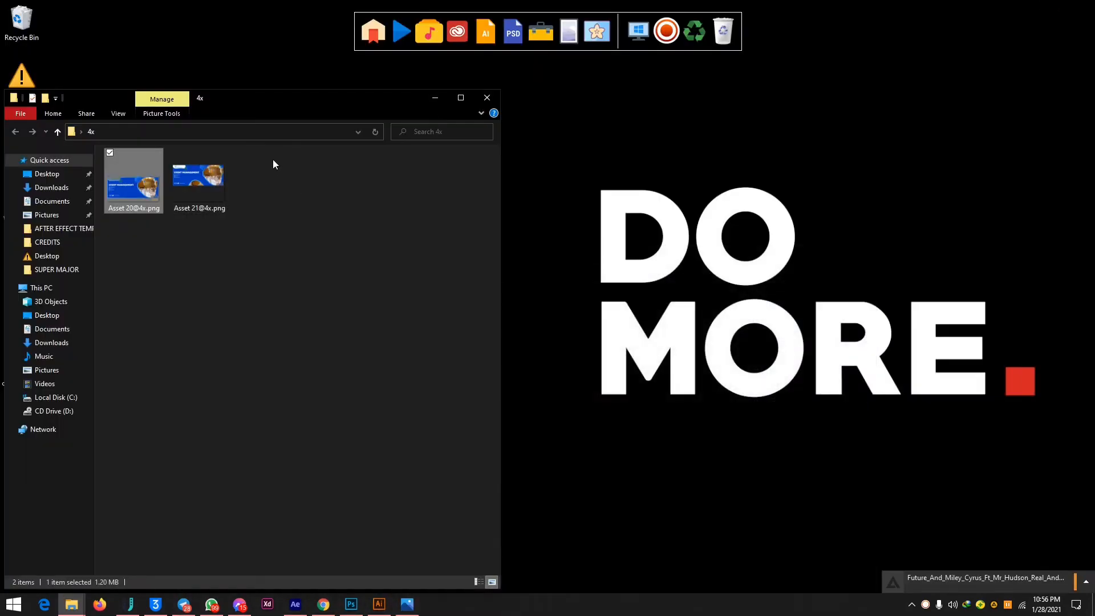
{"action": "left_click", "coordinate": [189, 200]}
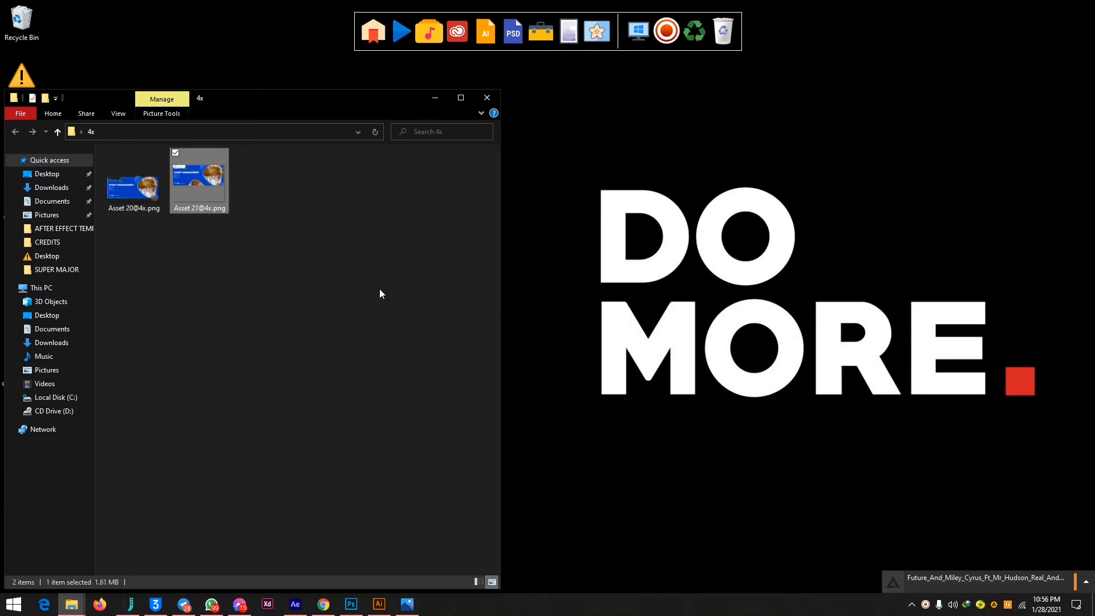
{"action": "key", "text": "Return"}
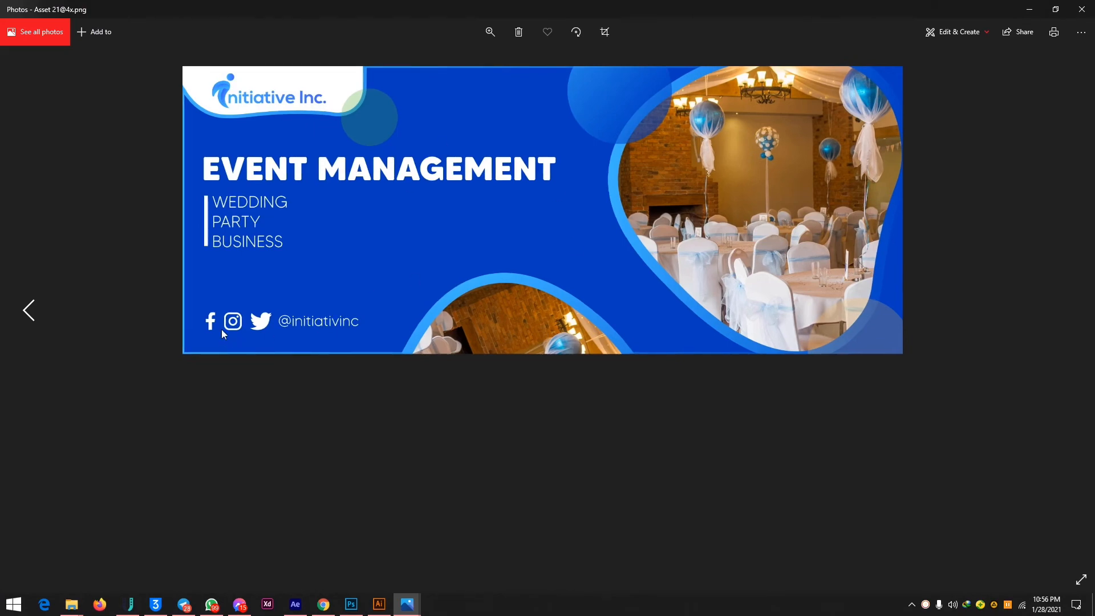
{"action": "left_click", "coordinate": [1089, 8]}
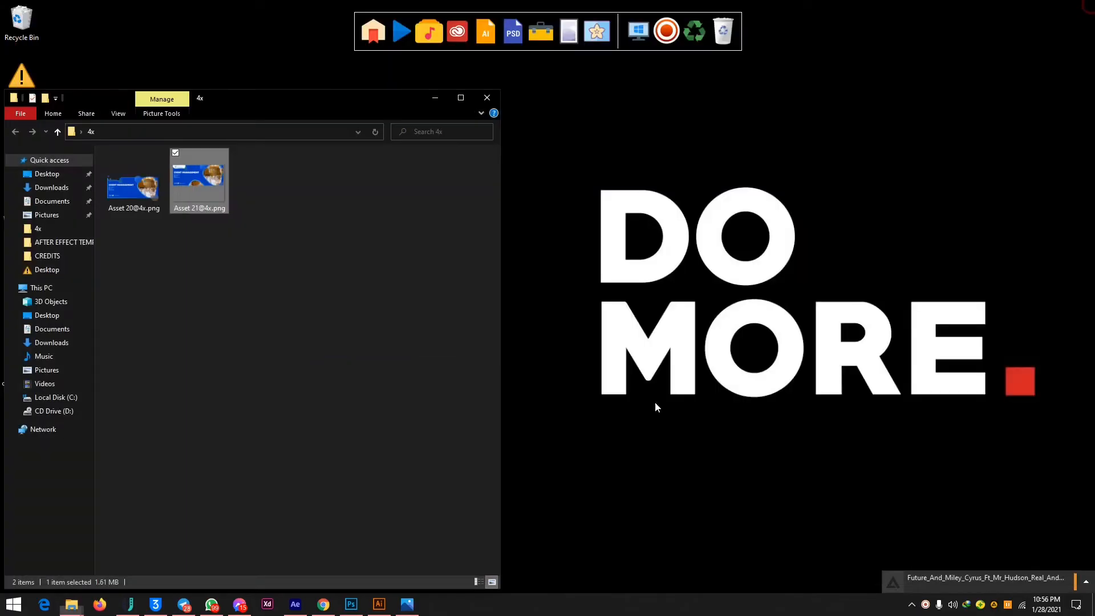
{"action": "left_click", "coordinate": [482, 98]}
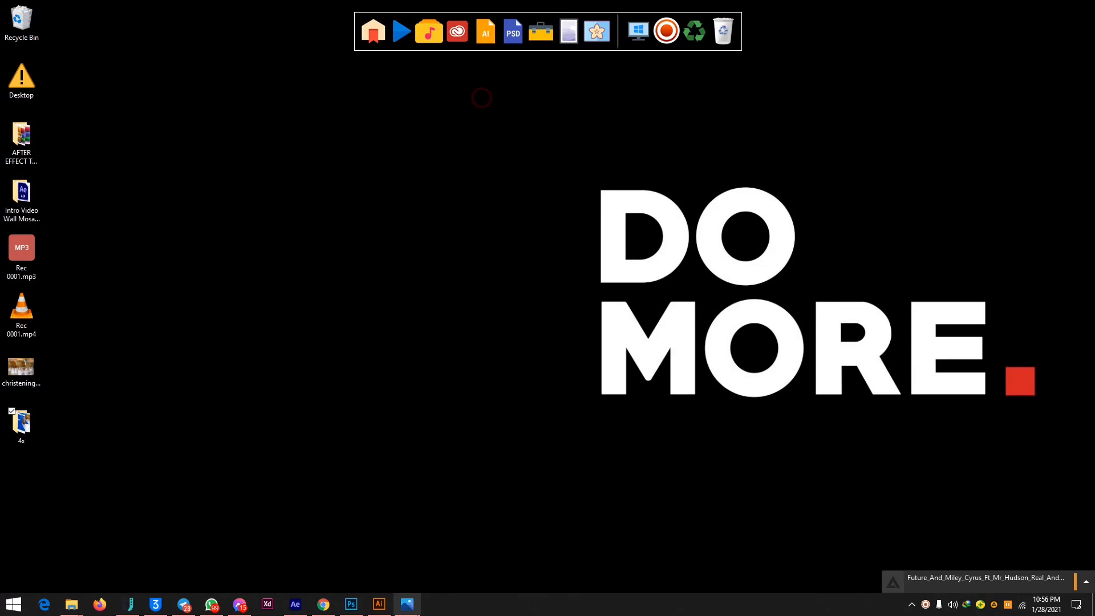
{"action": "left_click", "coordinate": [380, 603]}
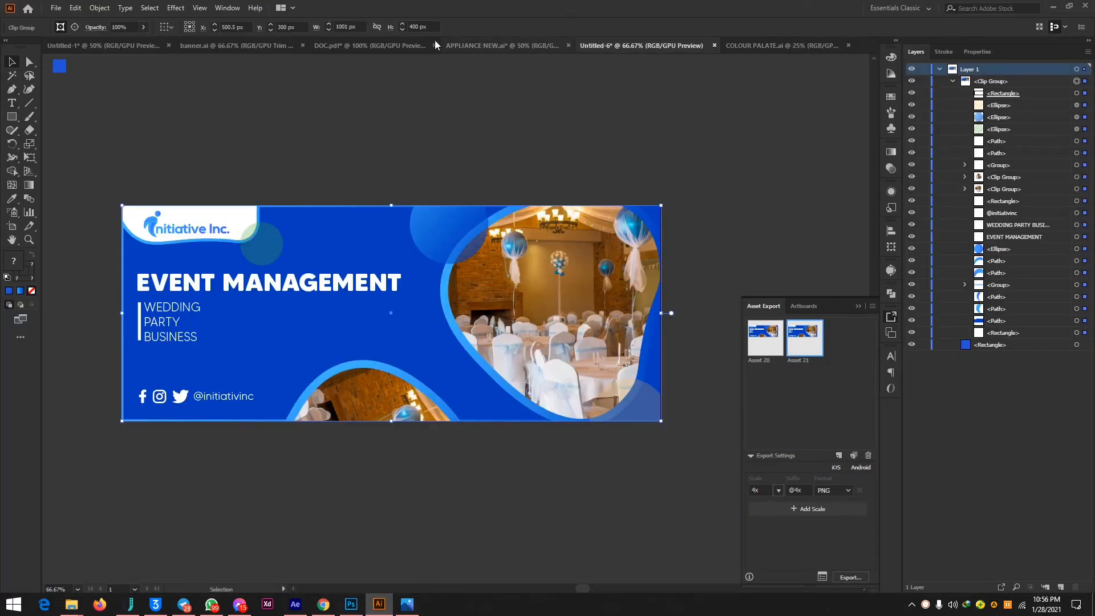
{"action": "left_click", "coordinate": [124, 51]}
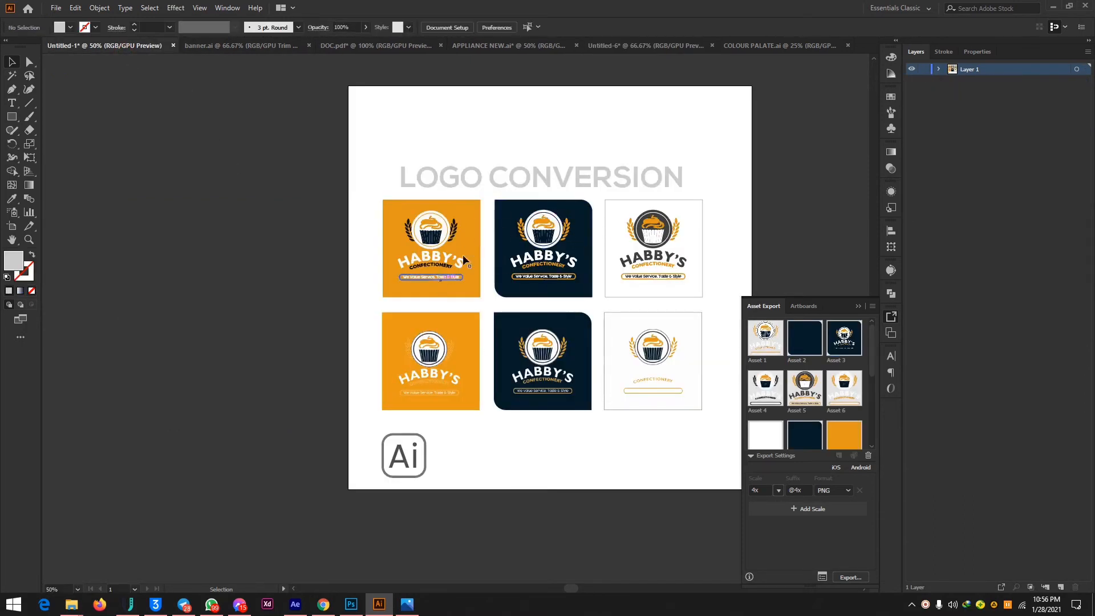
Switch to Photoshop, resize the black rectangle to about 158 × 148 px and place it near the canvas's lower-left corner.
{"action": "left_click", "coordinate": [351, 604]}
{"action": "left_click", "coordinate": [341, 293]}
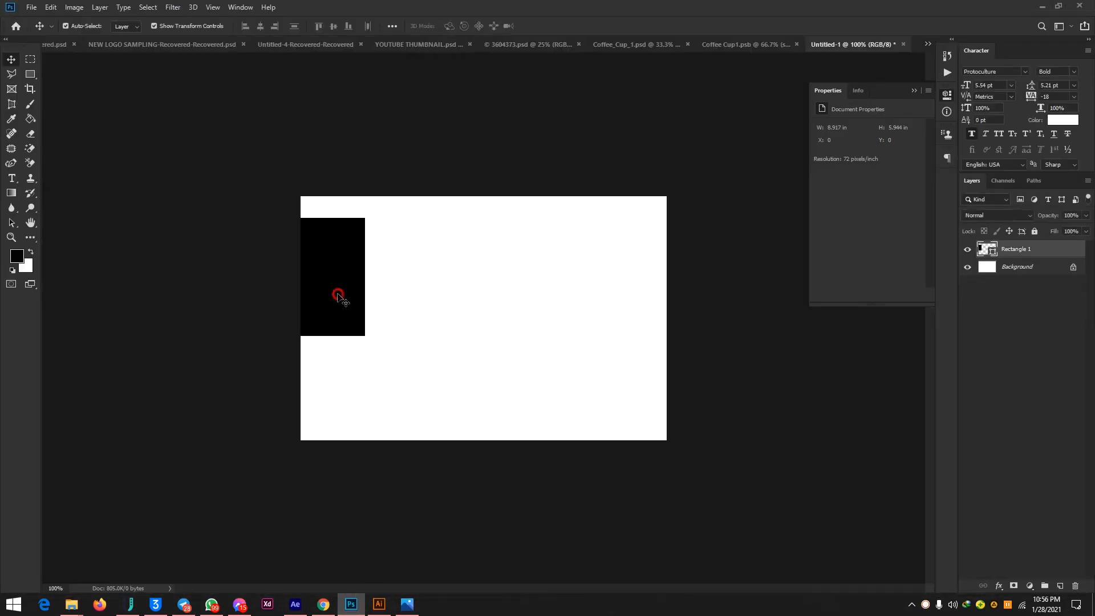
{"action": "mouse_move", "coordinate": [326, 284]}
{"action": "left_mouse_down"}
{"action": "mouse_move", "coordinate": [454, 357]}
{"action": "mouse_move", "coordinate": [499, 365]}
{"action": "mouse_move", "coordinate": [388, 355]}
{"action": "left_mouse_up"}
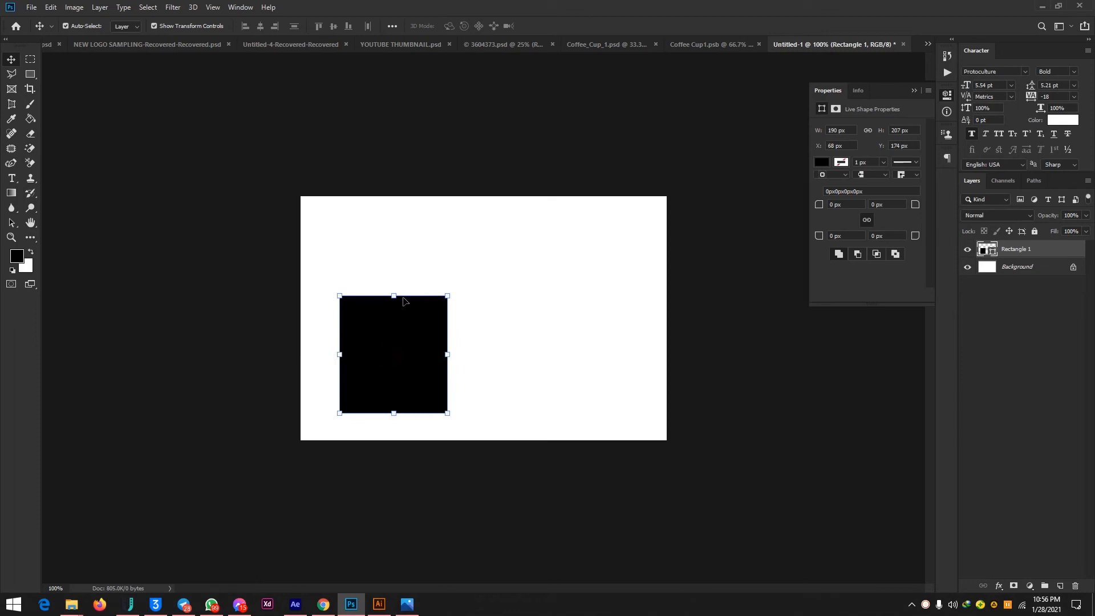
{"action": "mouse_move", "coordinate": [446, 295]}
{"action": "left_mouse_down"}
{"action": "mouse_move", "coordinate": [445, 315]}
{"action": "mouse_move", "coordinate": [407, 363]}
{"action": "mouse_move", "coordinate": [405, 342]}
{"action": "left_mouse_up"}
{"action": "left_click", "coordinate": [432, 346]}
{"action": "left_click", "coordinate": [381, 363]}
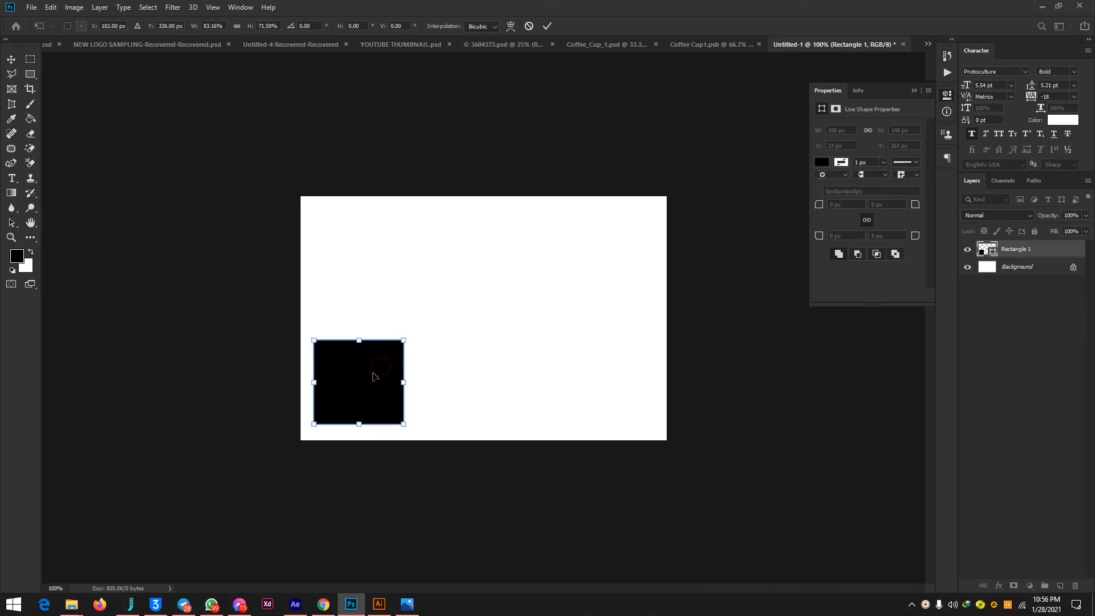
{"action": "mouse_move", "coordinate": [374, 376]}
{"action": "left_mouse_down"}
{"action": "mouse_move", "coordinate": [469, 377]}
{"action": "mouse_move", "coordinate": [369, 377]}
{"action": "mouse_move", "coordinate": [407, 373]}
{"action": "mouse_move", "coordinate": [379, 374]}
{"action": "left_mouse_up"}
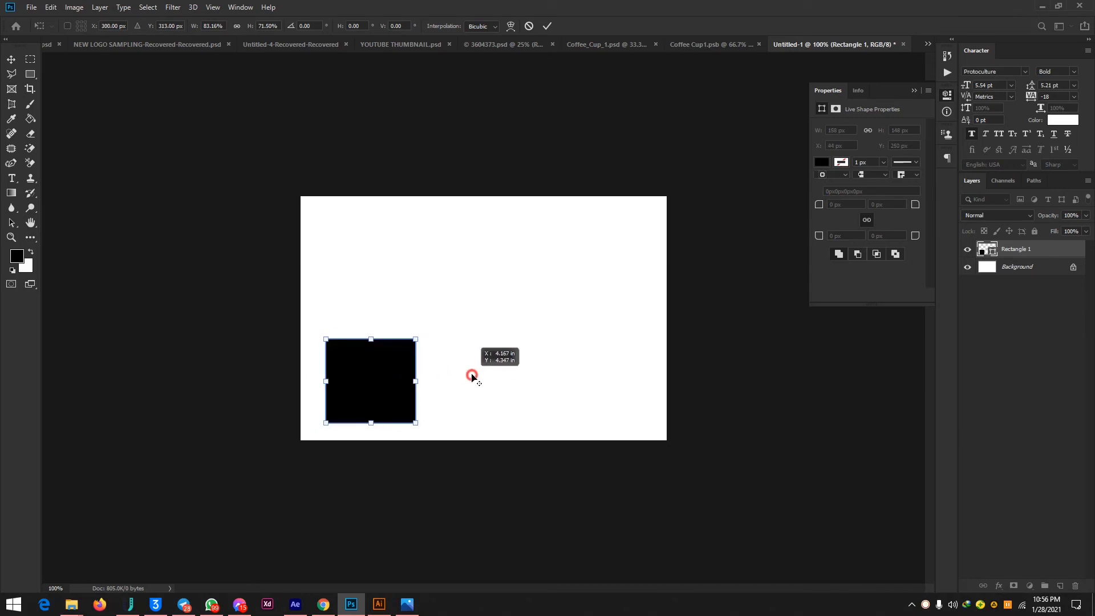
{"action": "left_click", "coordinate": [12, 59]}
{"action": "left_click", "coordinate": [436, 247]}
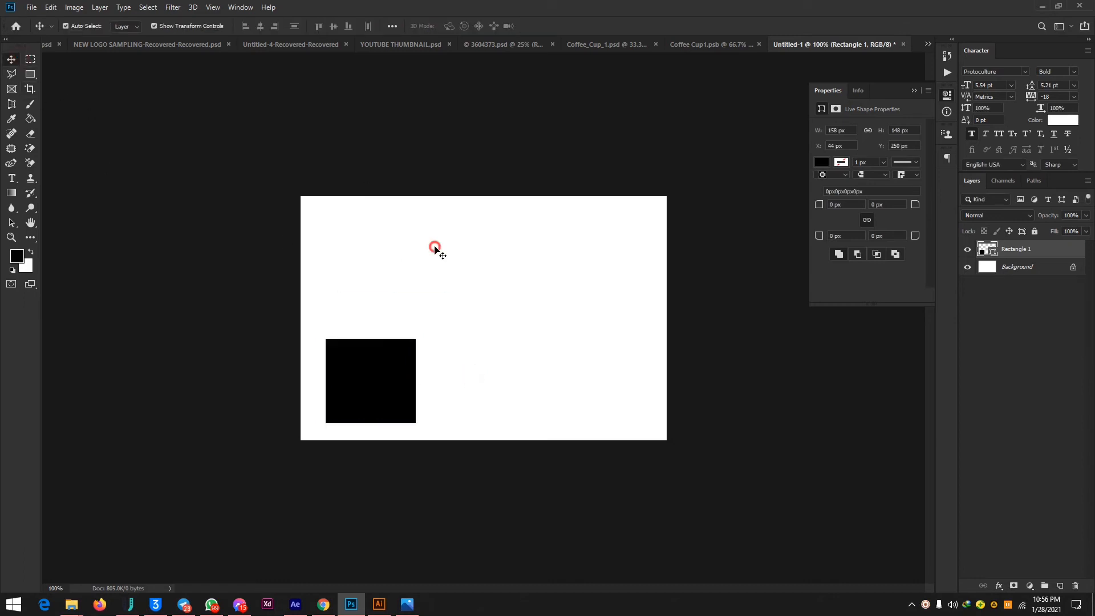
Duplicate the black rectangle twice horizontally to form an evenly spaced row of three, and select the middle copy.
{"action": "left_click_drag", "start_coordinate": [362, 389], "coordinate": [594, 386]}
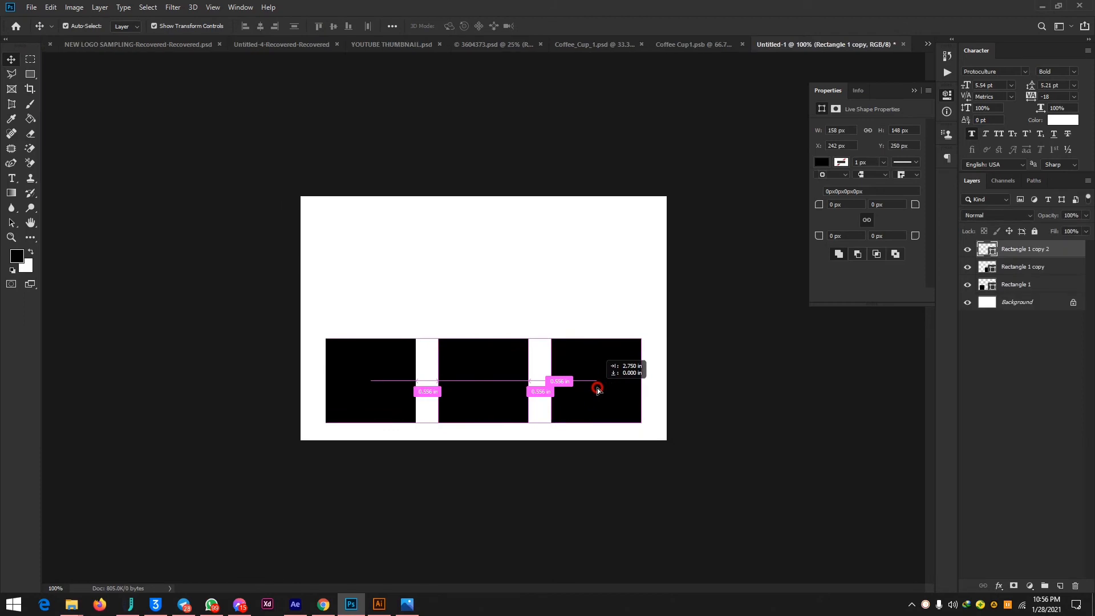
{"action": "left_click", "coordinate": [505, 386]}
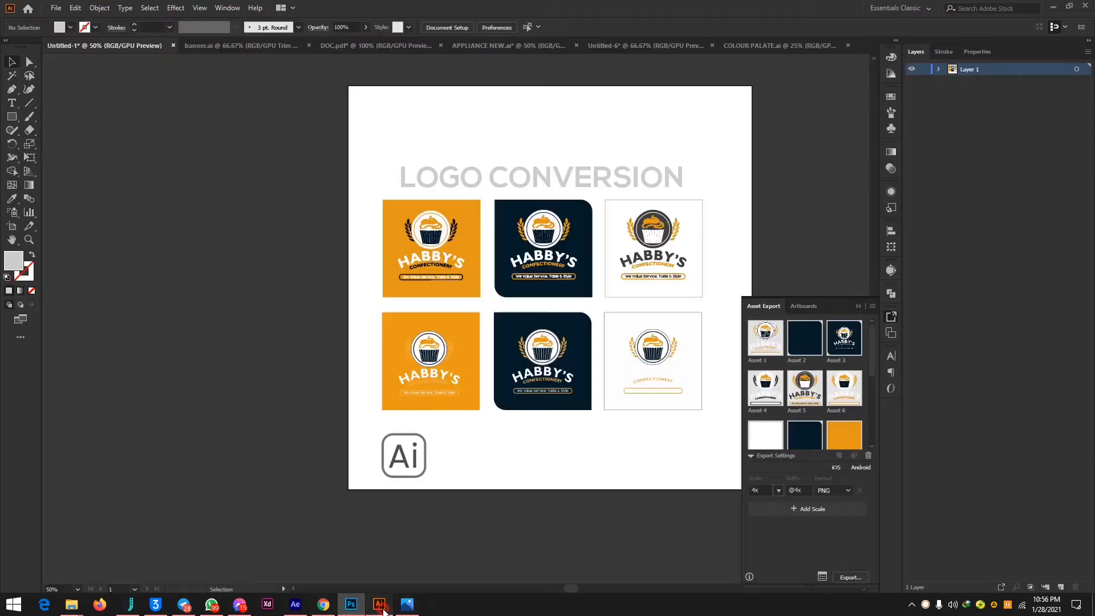
{"action": "left_click", "coordinate": [381, 606]}
{"action": "left_click", "coordinate": [379, 605]}
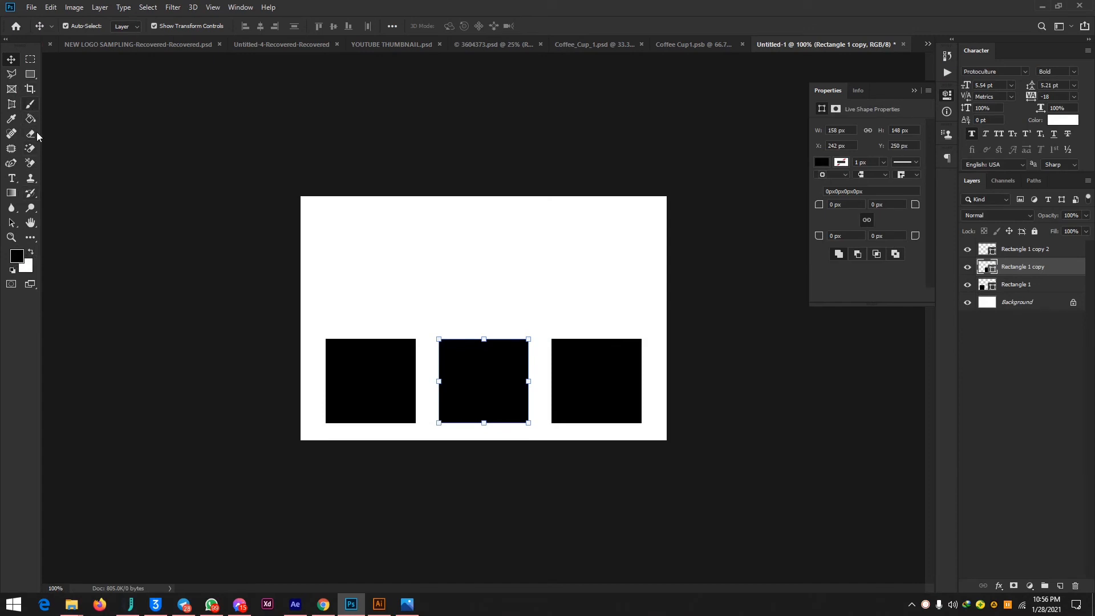
Rasterize the middle rectangle and fill it with a white foreground colour using the Paint Bucket tool.
{"action": "left_click", "coordinate": [30, 119]}
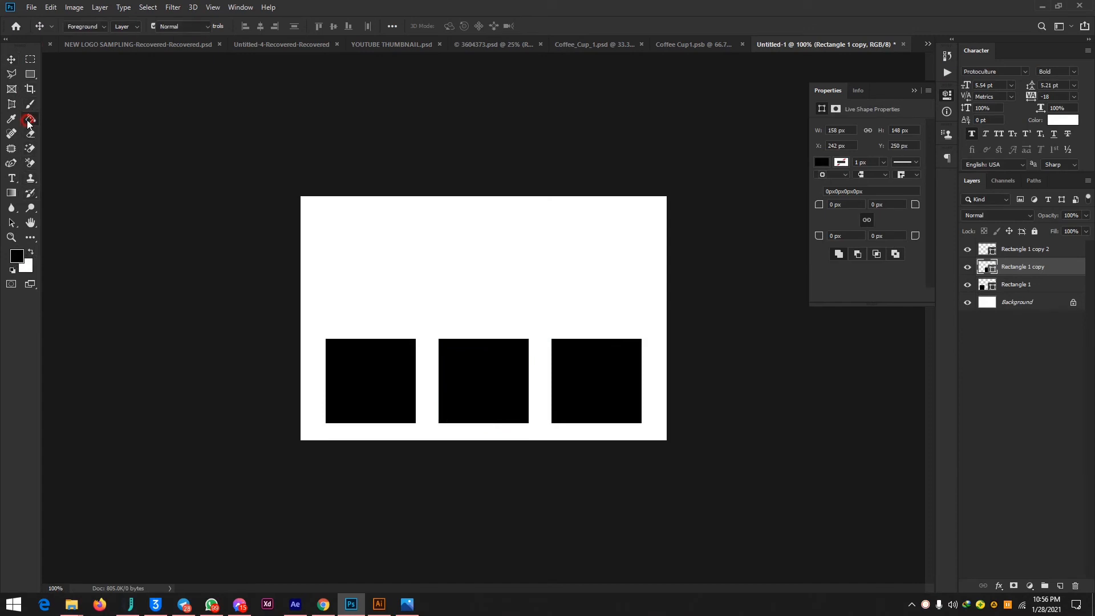
{"action": "left_click", "coordinate": [32, 254]}
{"action": "left_click", "coordinate": [484, 378]}
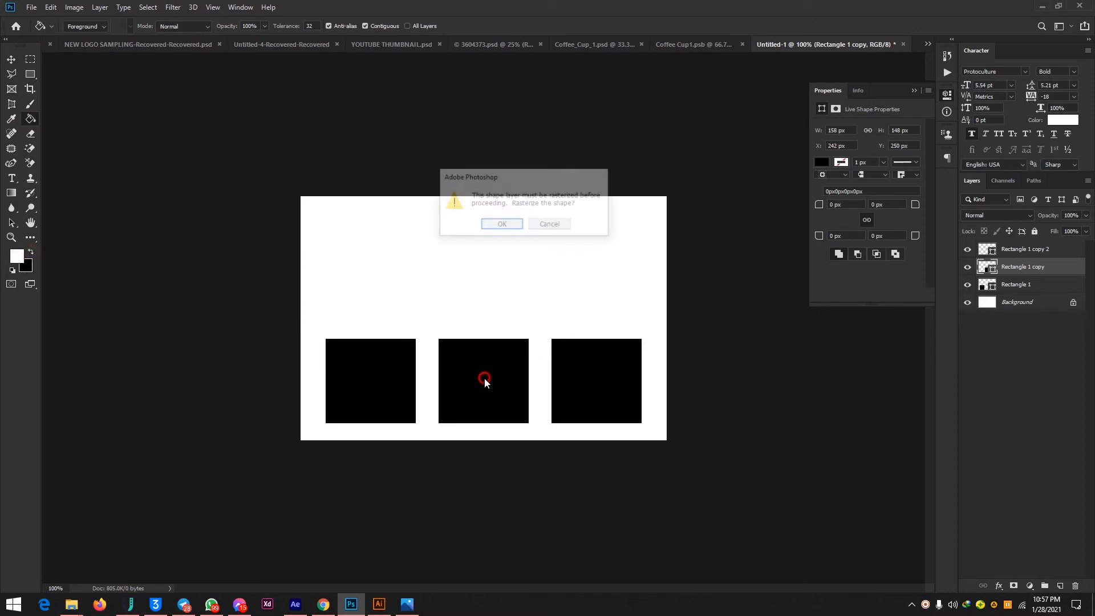
{"action": "left_click", "coordinate": [512, 224]}
{"action": "left_click", "coordinate": [495, 345]}
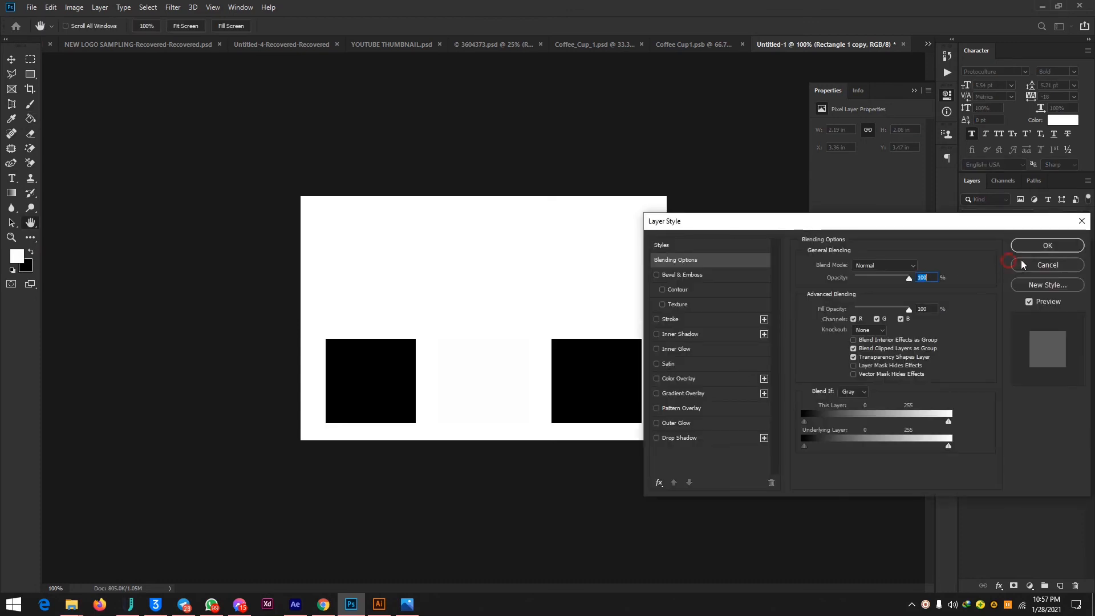
Cancel the Layer Style dialog and fill the rest of the Rectangle 1 copy layer with white using the Paint Bucket tool.
{"action": "left_click", "coordinate": [1047, 265]}
{"action": "left_click", "coordinate": [611, 377]}
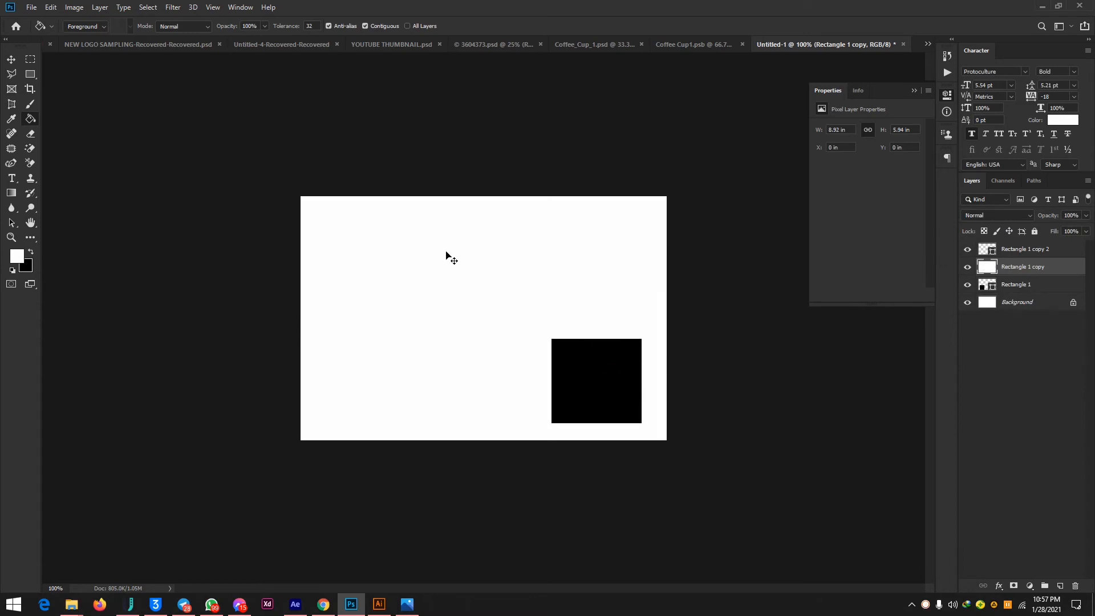
Undo the last white fill on the Rectangle 1 copy layer.
{"action": "key", "text": "ctrl+z"}
{"action": "left_click", "coordinate": [11, 59]}
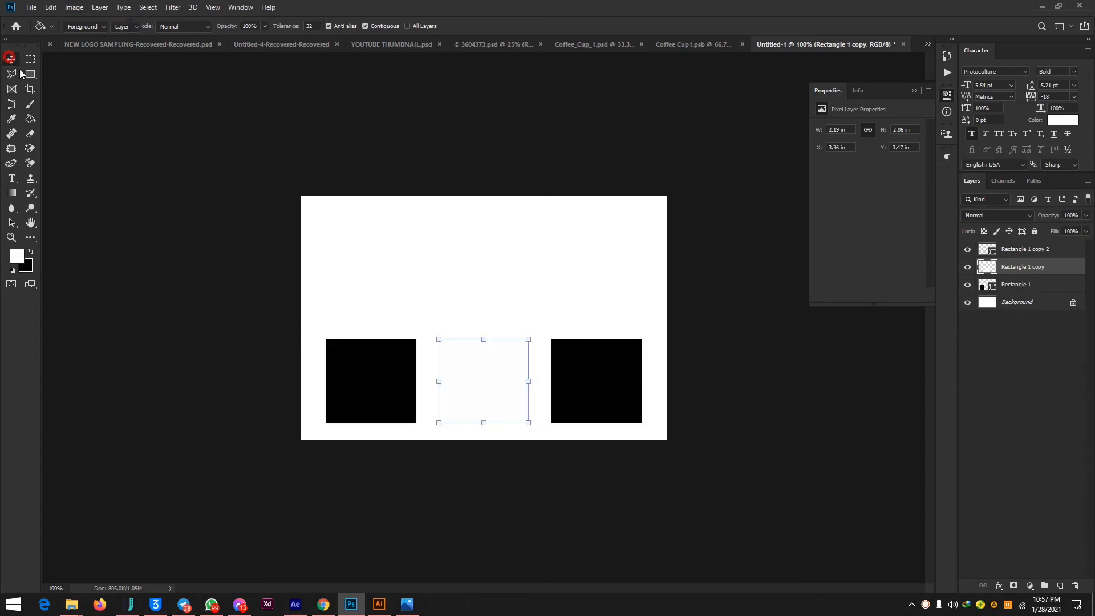
Set an orange foreground colour, and rasterize and fill the right-hand rectangle with it using the Paint Bucket tool.
{"action": "left_click", "coordinate": [569, 355]}
{"action": "left_click", "coordinate": [18, 255]}
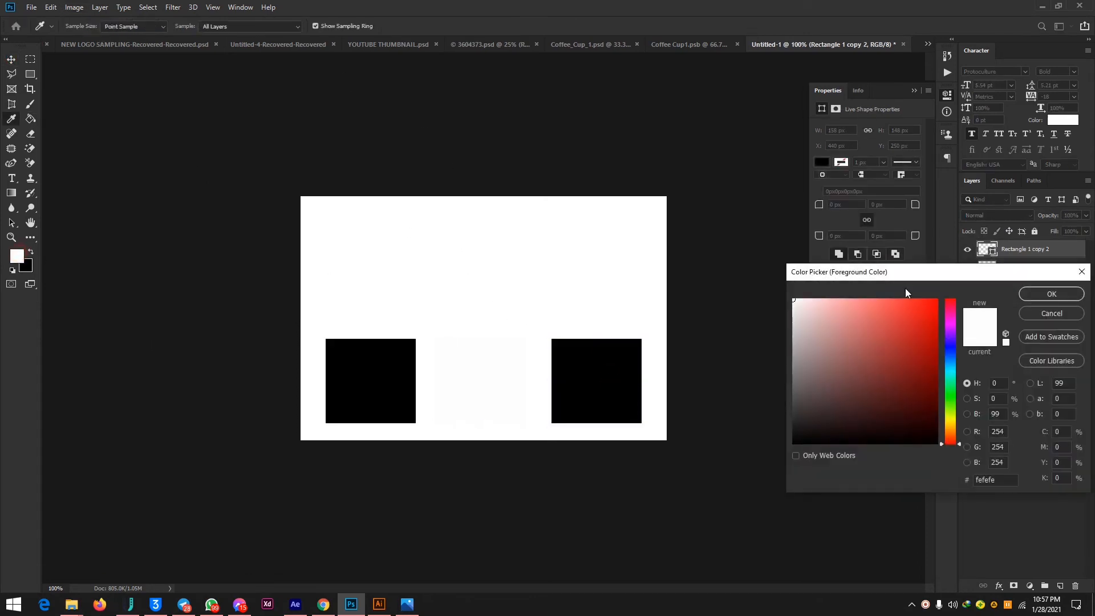
{"action": "left_click", "coordinate": [953, 430]}
{"action": "left_click_drag", "start_coordinate": [914, 314], "coordinate": [911, 280]}
{"action": "left_click", "coordinate": [1039, 295]}
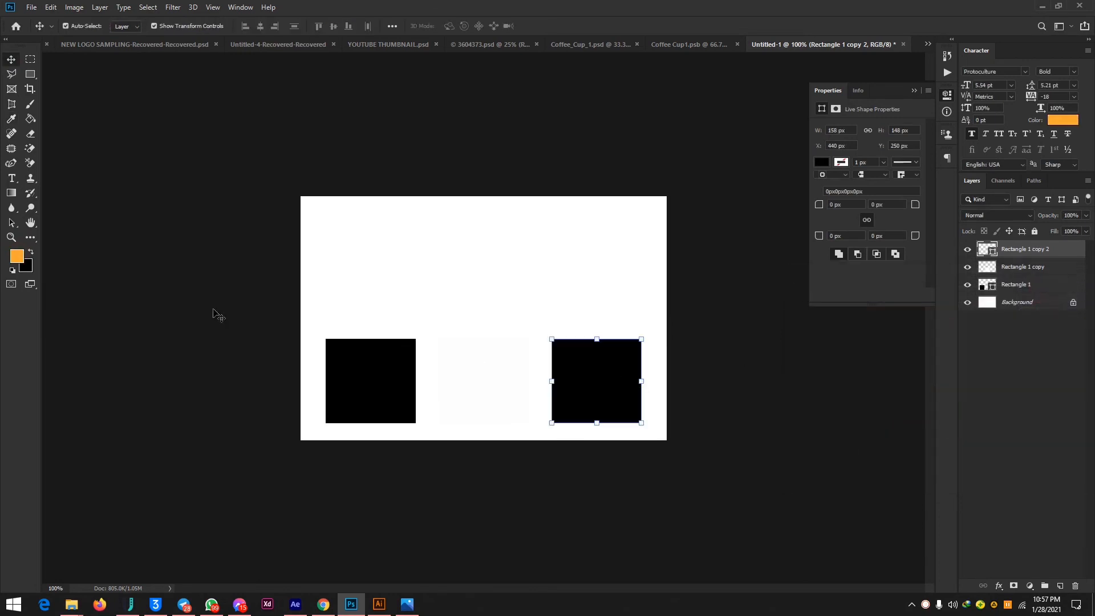
{"action": "left_click", "coordinate": [31, 120]}
{"action": "left_click", "coordinate": [620, 362]}
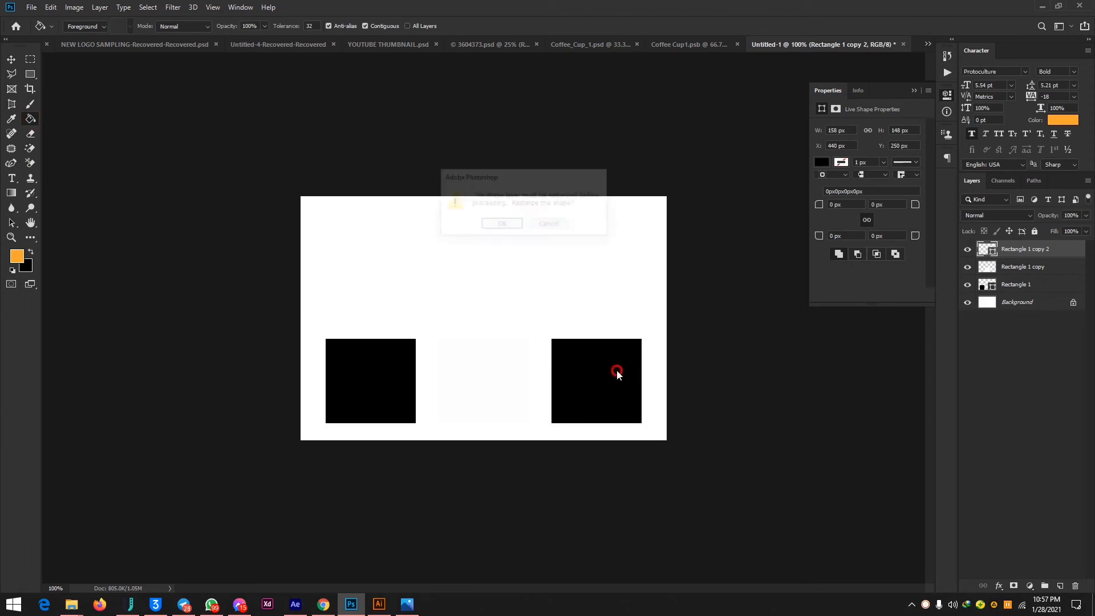
{"action": "left_click", "coordinate": [501, 224]}
{"action": "left_click", "coordinate": [616, 403]}
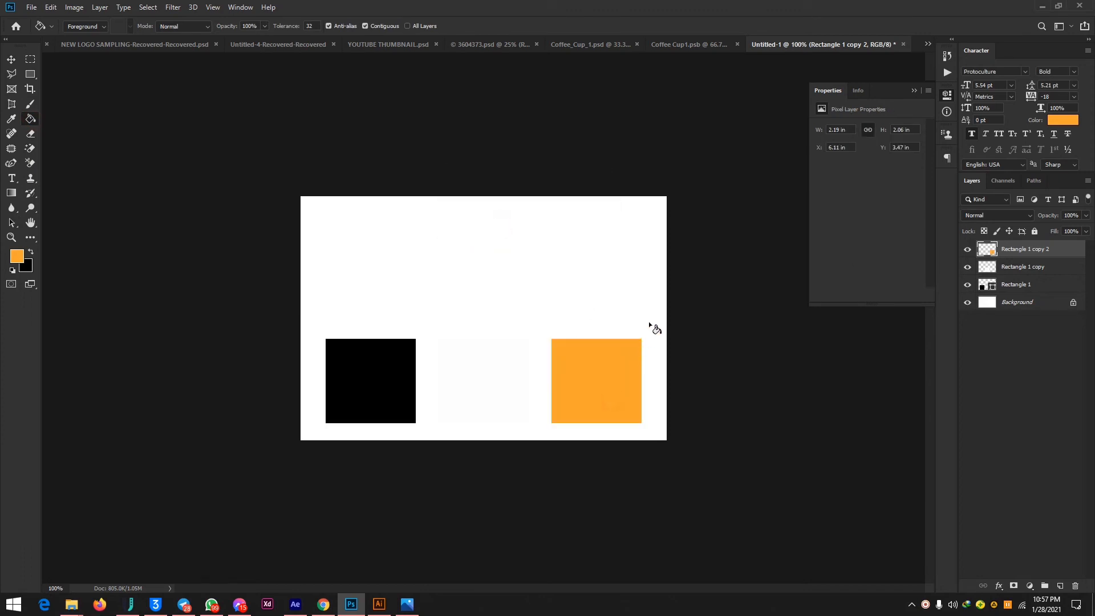
Activate the Move tool and select the off-white middle rectangle.
{"action": "left_click", "coordinate": [18, 60]}
{"action": "left_click", "coordinate": [476, 115]}
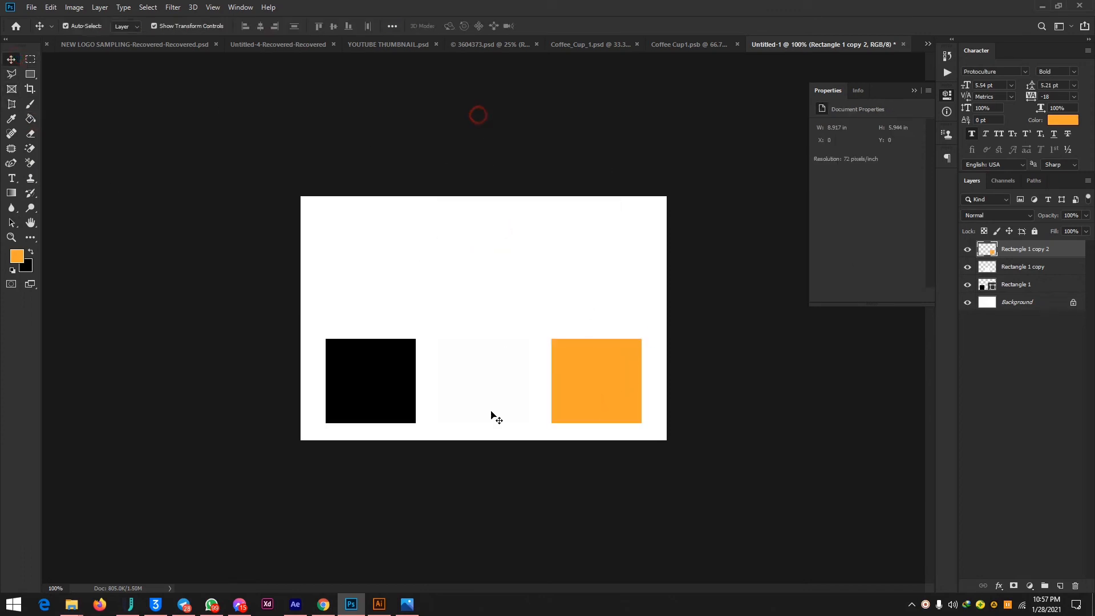
{"action": "left_click", "coordinate": [501, 391]}
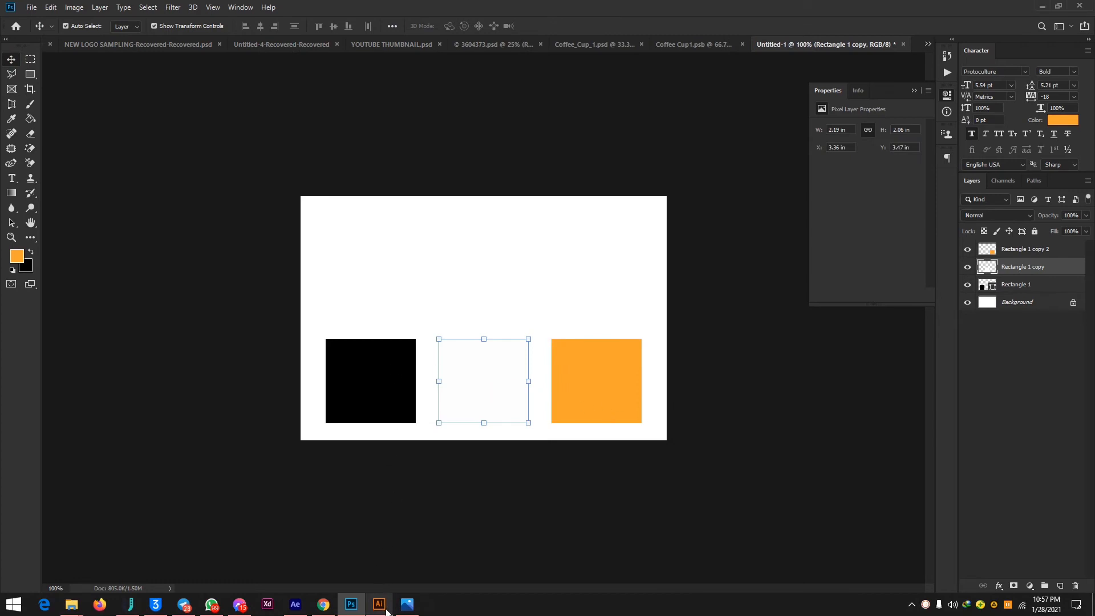
Switch to Illustrator and move the orange background square off the first Habby's logo to above the LOGO CONVERSION heading.
{"action": "left_click", "coordinate": [379, 604]}
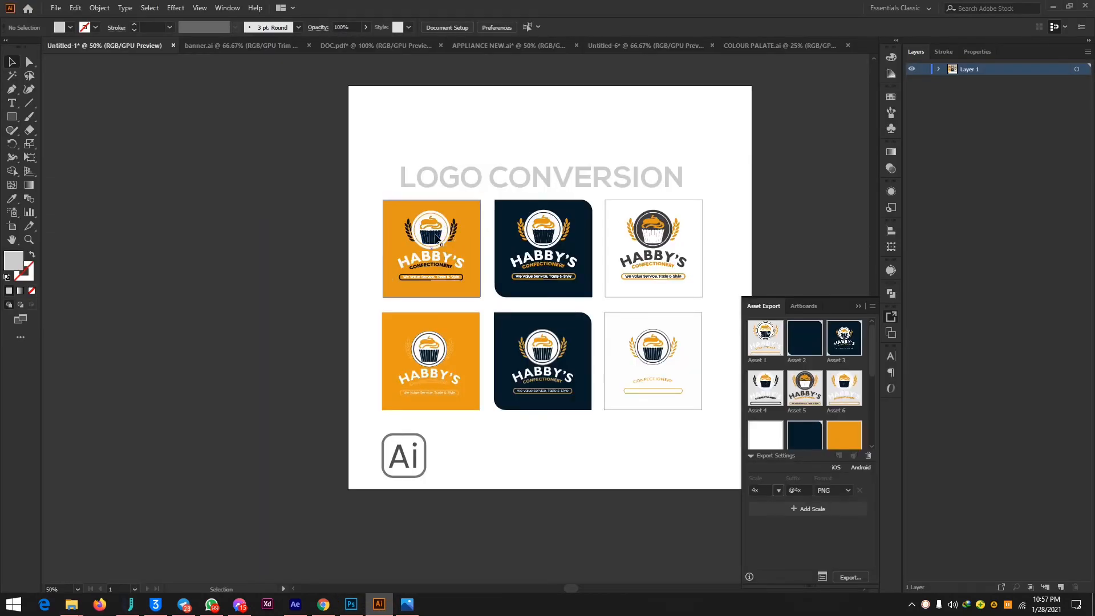
{"action": "left_click_drag", "start_coordinate": [384, 214], "coordinate": [591, 85]}
{"action": "left_click_drag", "start_coordinate": [476, 291], "coordinate": [480, 301]}
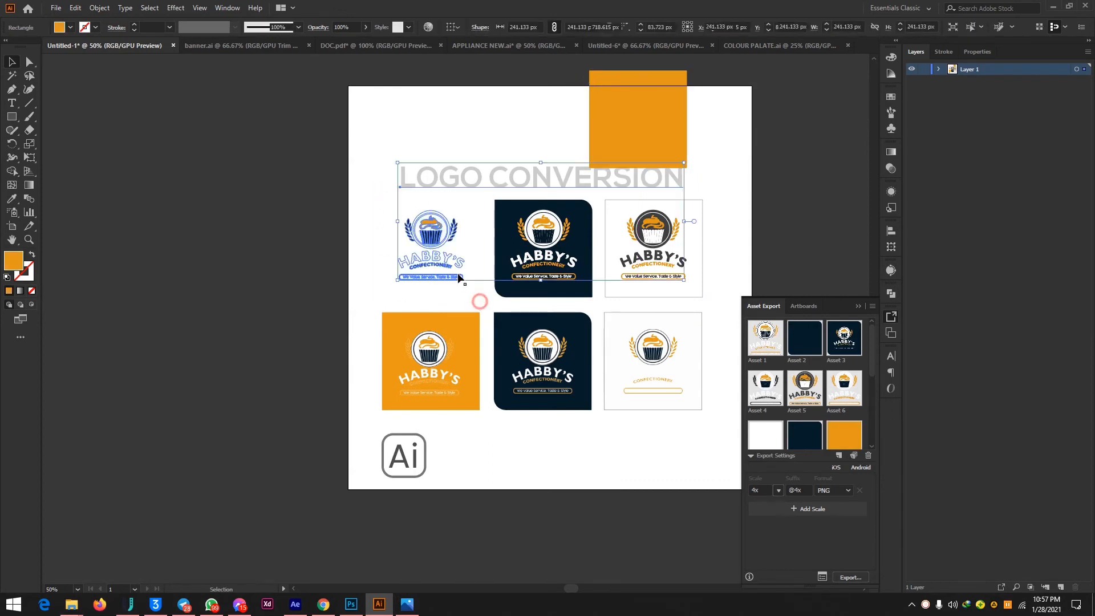
{"action": "left_click_drag", "start_coordinate": [430, 220], "coordinate": [429, 226]}
Copy the first Habby's logo into the Photoshop document, scale it to about 73% and place it over the black rectangle.
{"action": "left_click", "coordinate": [360, 110]}
{"action": "left_click_drag", "start_coordinate": [360, 216], "coordinate": [485, 309]}
{"action": "left_click_drag", "start_coordinate": [448, 244], "coordinate": [381, 344]}
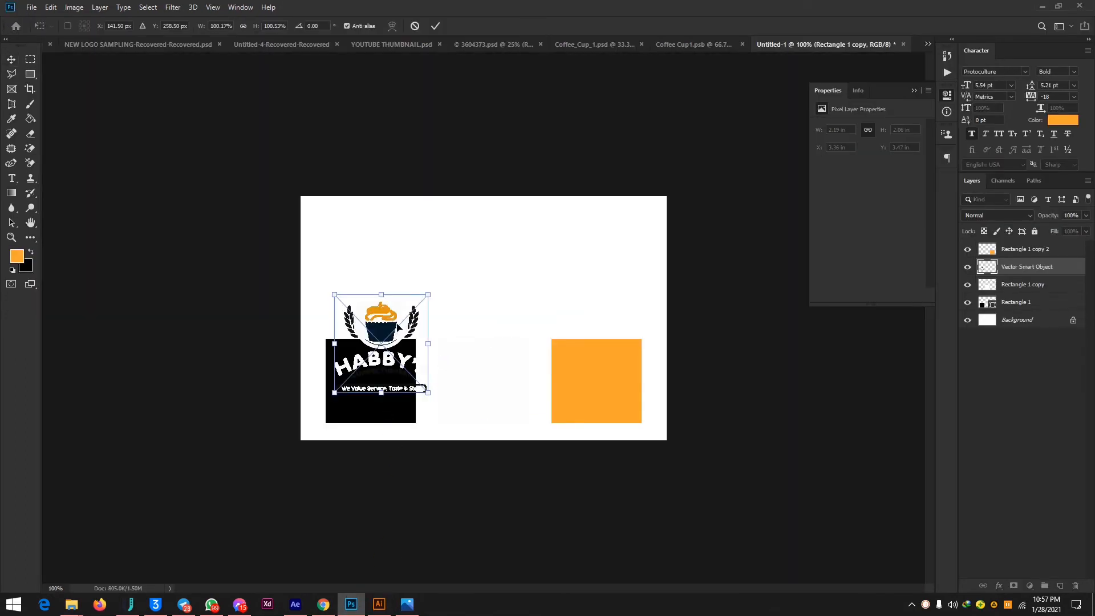
{"action": "left_click_drag", "start_coordinate": [428, 292], "coordinate": [411, 320]}
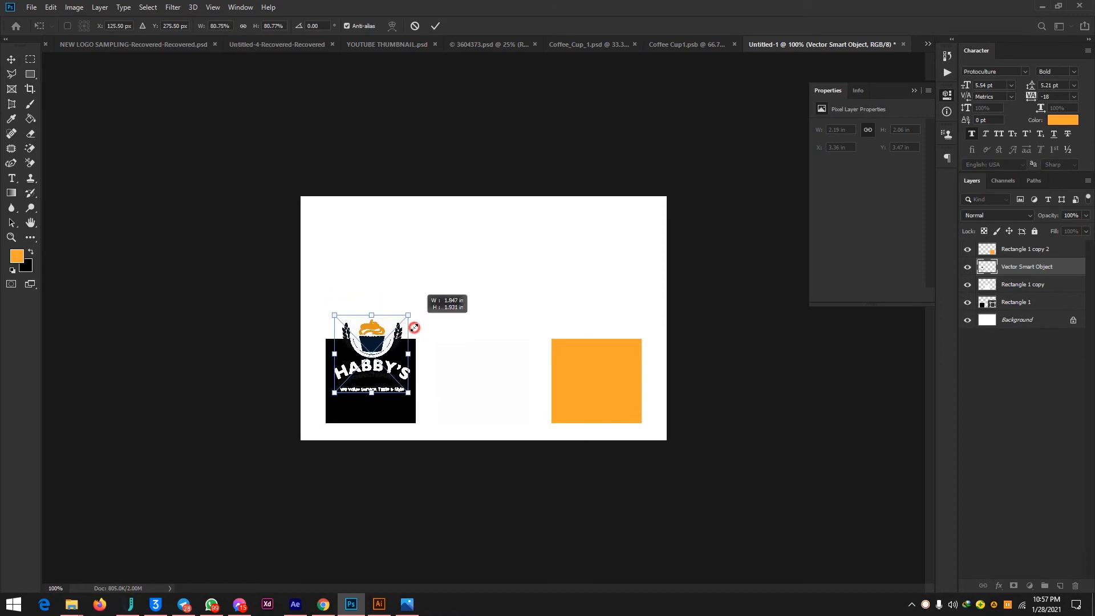
{"action": "left_click_drag", "start_coordinate": [356, 346], "coordinate": [358, 368]}
{"action": "key", "text": "ctrl+plus"}
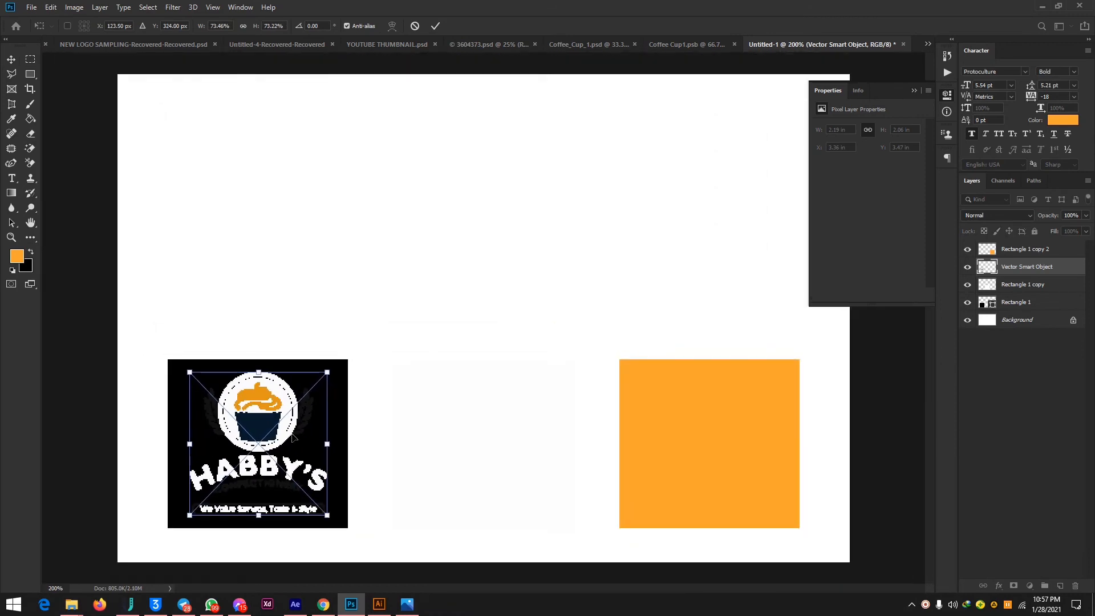
{"action": "key", "text": "Return"}
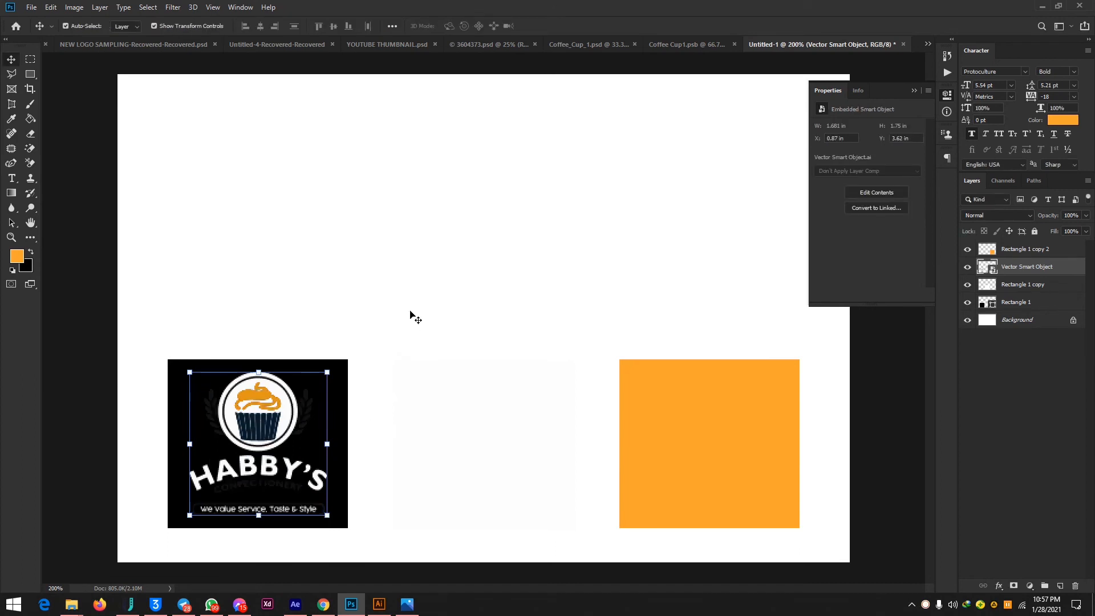
Delete the pasted logo from the black rectangle.
{"action": "left_click", "coordinate": [421, 277]}
{"action": "left_click", "coordinate": [271, 406]}
{"action": "key", "text": "Delete"}
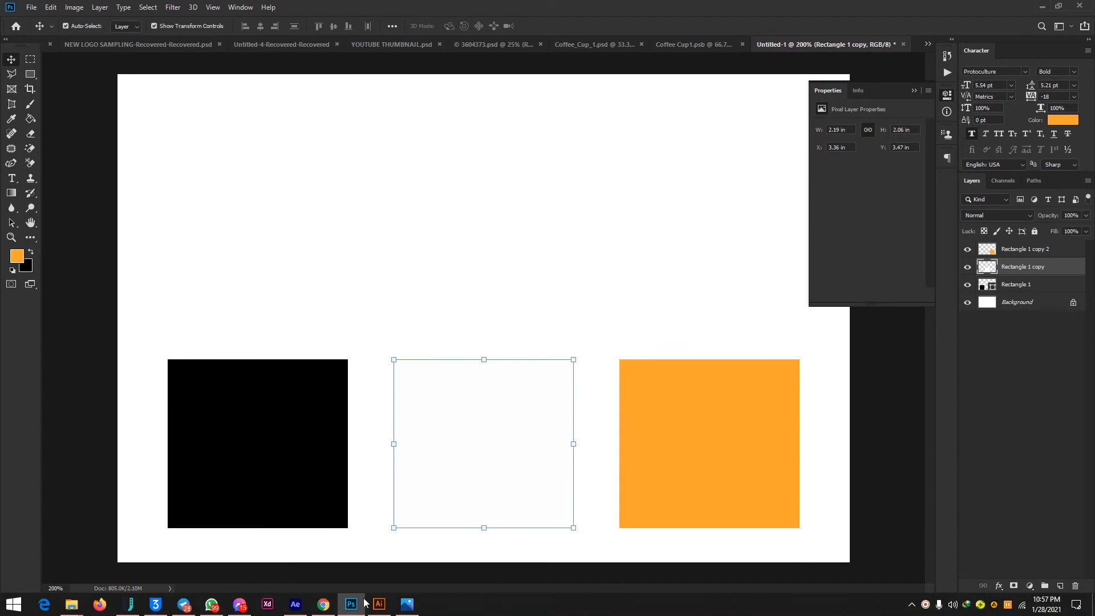
Enlarge the selected first Habby's logo in Illustrator, copy it and return to Photoshop.
{"action": "left_click", "coordinate": [379, 604]}
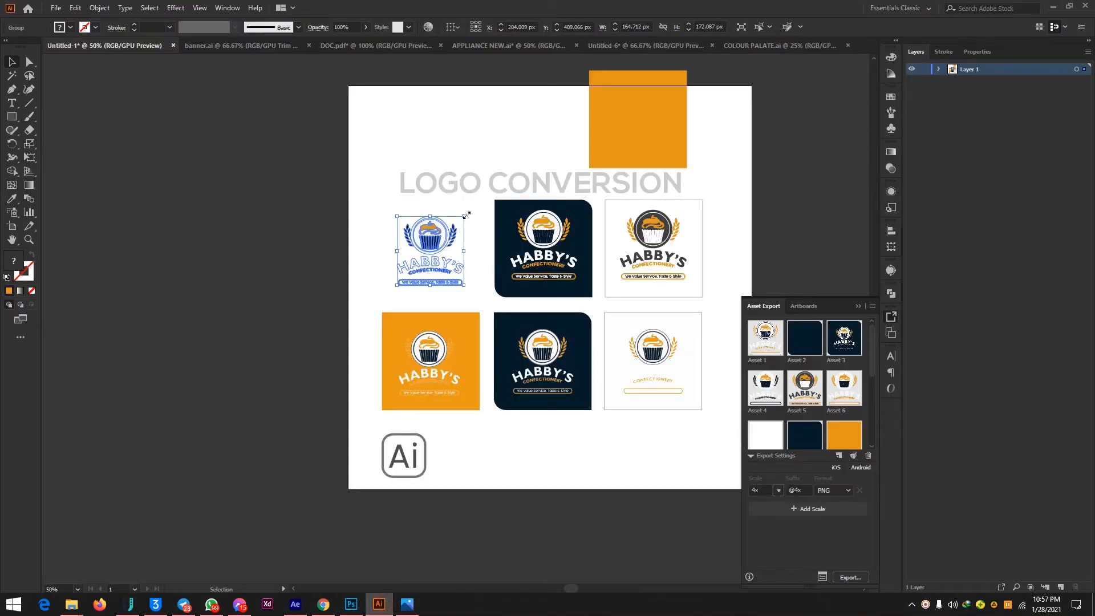
{"action": "left_click_drag", "start_coordinate": [466, 215], "coordinate": [691, 141]}
{"action": "left_click", "coordinate": [351, 604]}
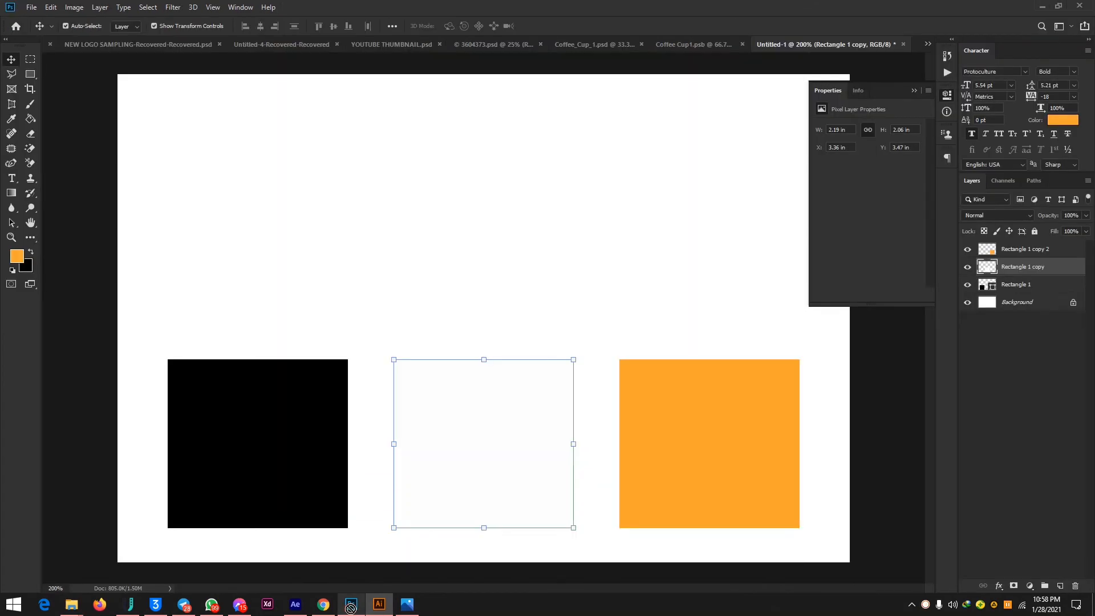
Paste the enlarged logo and scale it to about 18%, overlapping the black rectangle's lower-right corner.
{"action": "left_click", "coordinate": [326, 312]}
{"action": "key", "text": "ctrl+v"}
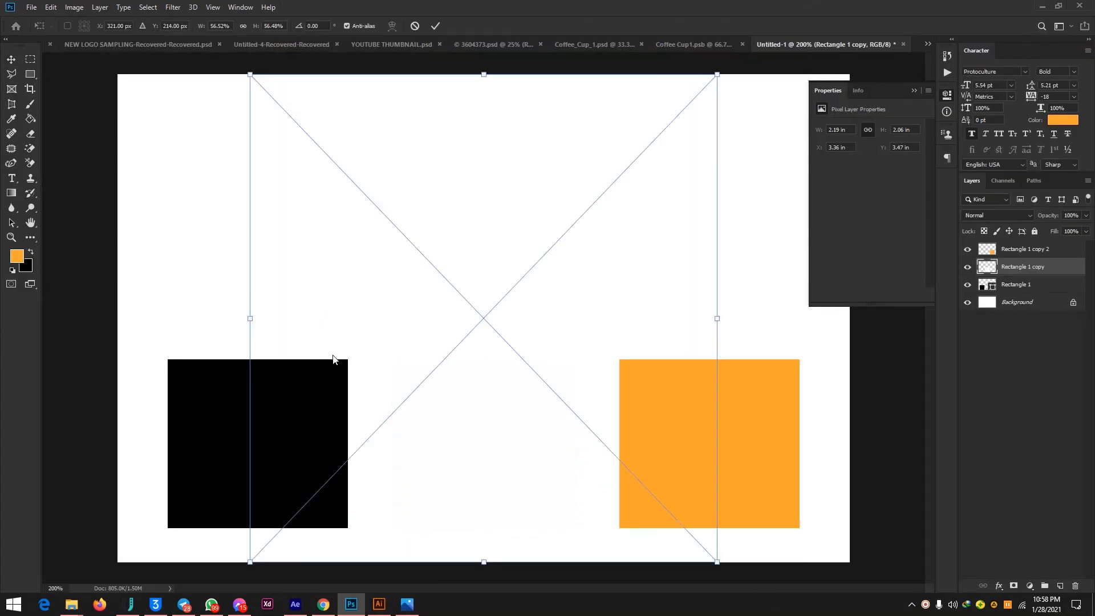
{"action": "left_click_drag", "start_coordinate": [719, 75], "coordinate": [403, 411]}
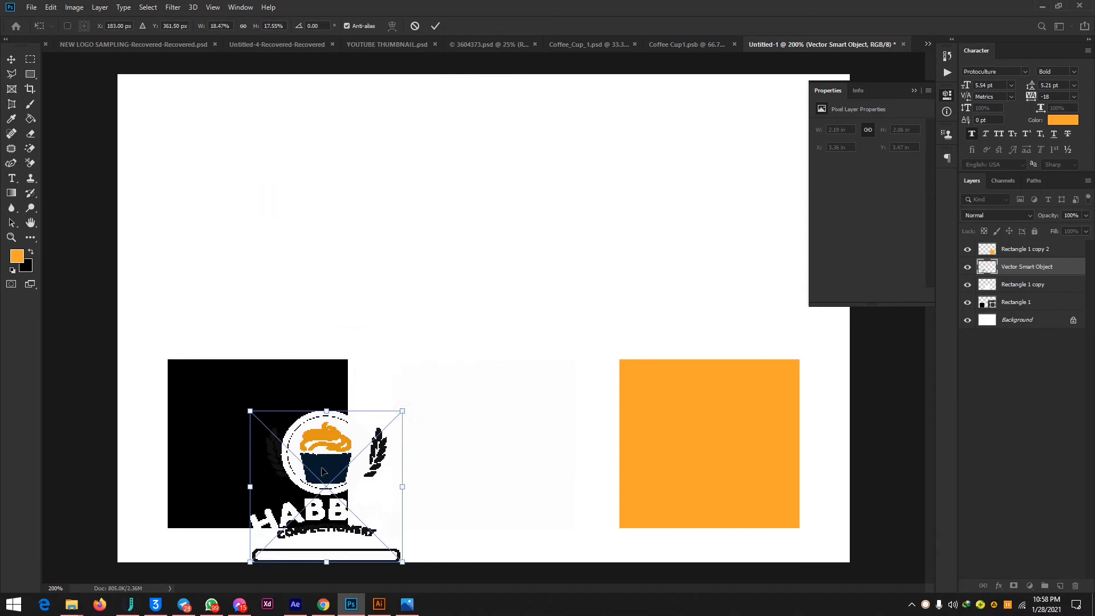
{"action": "key", "text": "Return"}
Remove the enlarged logo's smart object from the document.
{"action": "left_click", "coordinate": [536, 269]}
{"action": "left_click", "coordinate": [329, 455]}
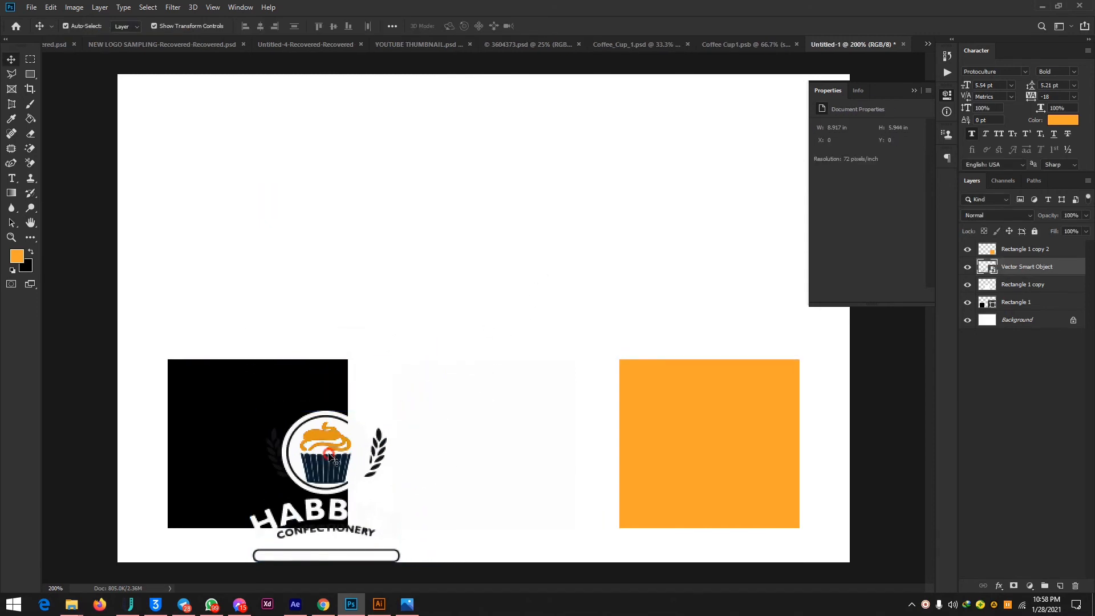
{"action": "key", "text": "Delete"}
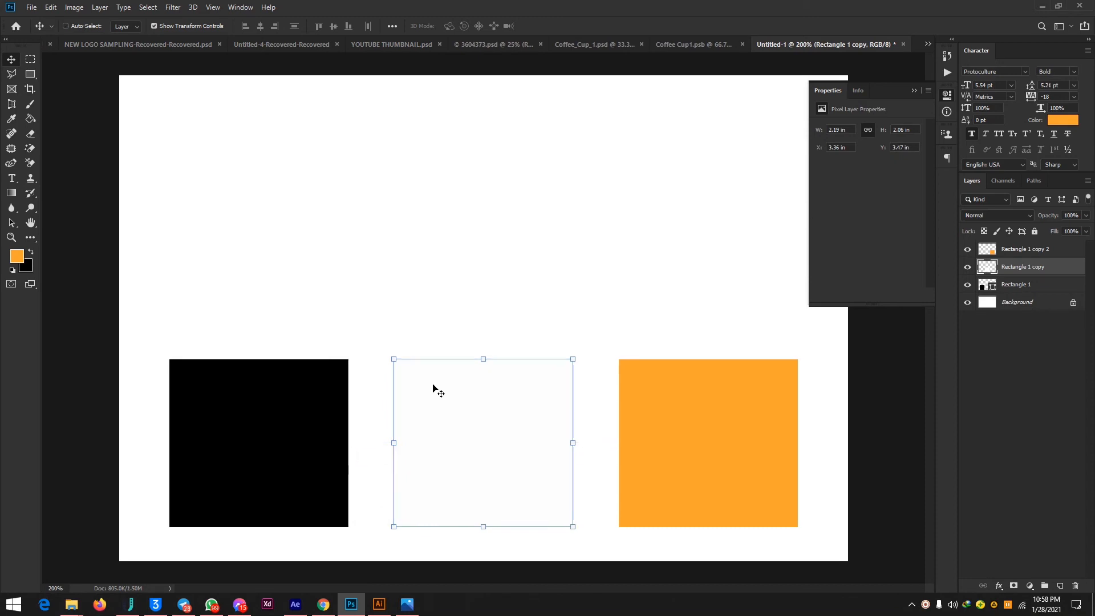
Create a new 1000 × 1000 px document at 300 pixels/inch with RGB colour and a white background.
{"action": "key", "text": "ctrl+minus"}
{"action": "key", "text": "ctrl+minus"}
{"action": "left_click", "coordinate": [678, 356]}
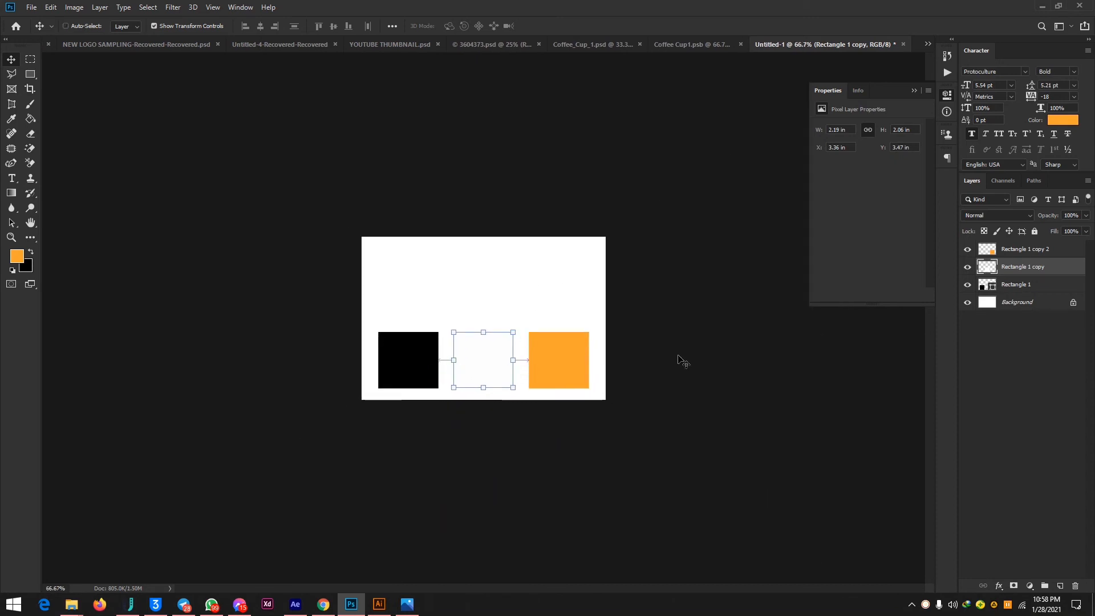
{"action": "key", "text": "ctrl+n"}
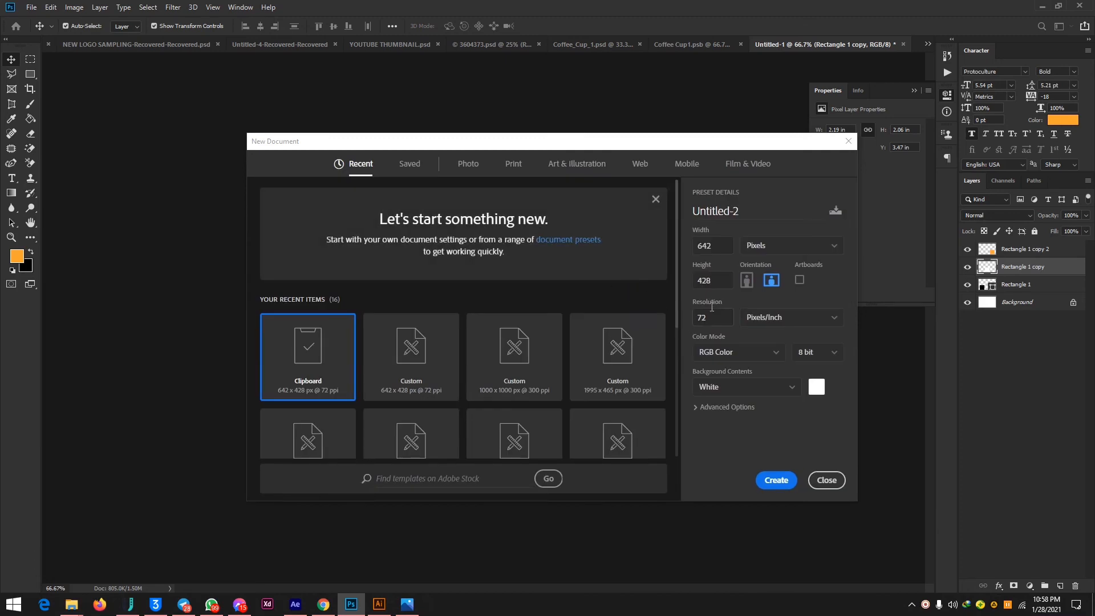
{"action": "double_click", "coordinate": [718, 246]}
{"action": "type", "text": "1000"}
{"action": "double_click", "coordinate": [705, 281]}
{"action": "type", "text": "1000"}
{"action": "left_click", "coordinate": [703, 323]}
{"action": "type", "text": "30"}
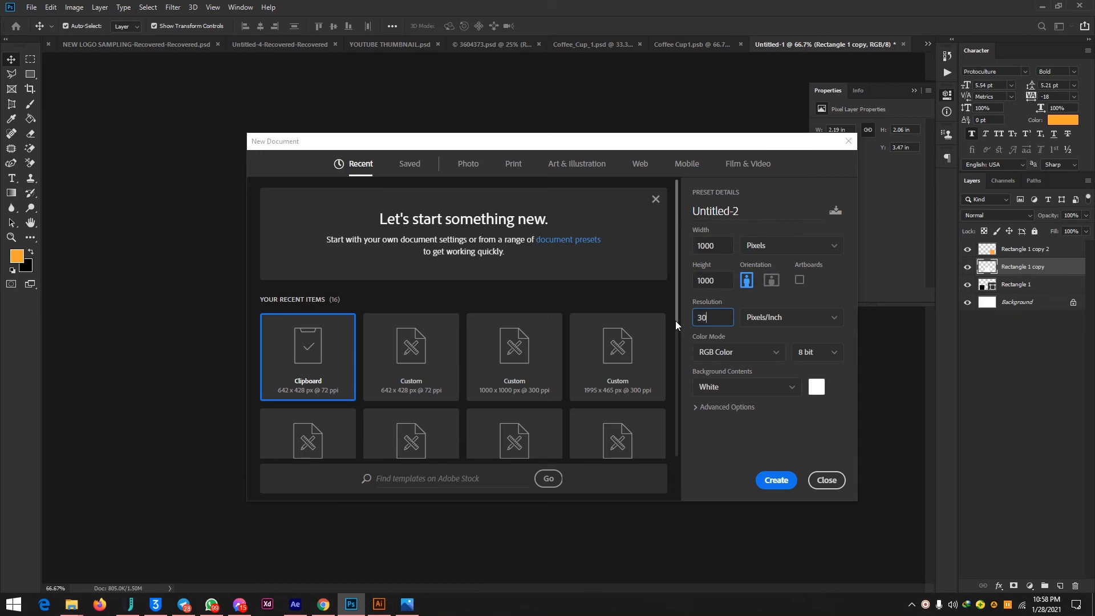
{"action": "type", "text": "0"}
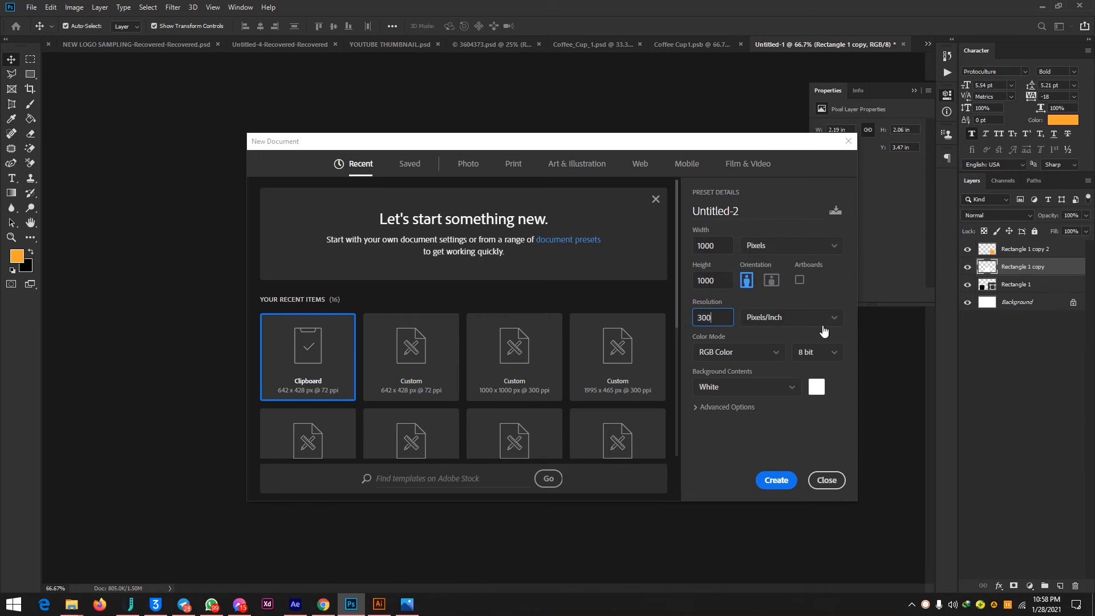
{"action": "left_click", "coordinate": [775, 480]}
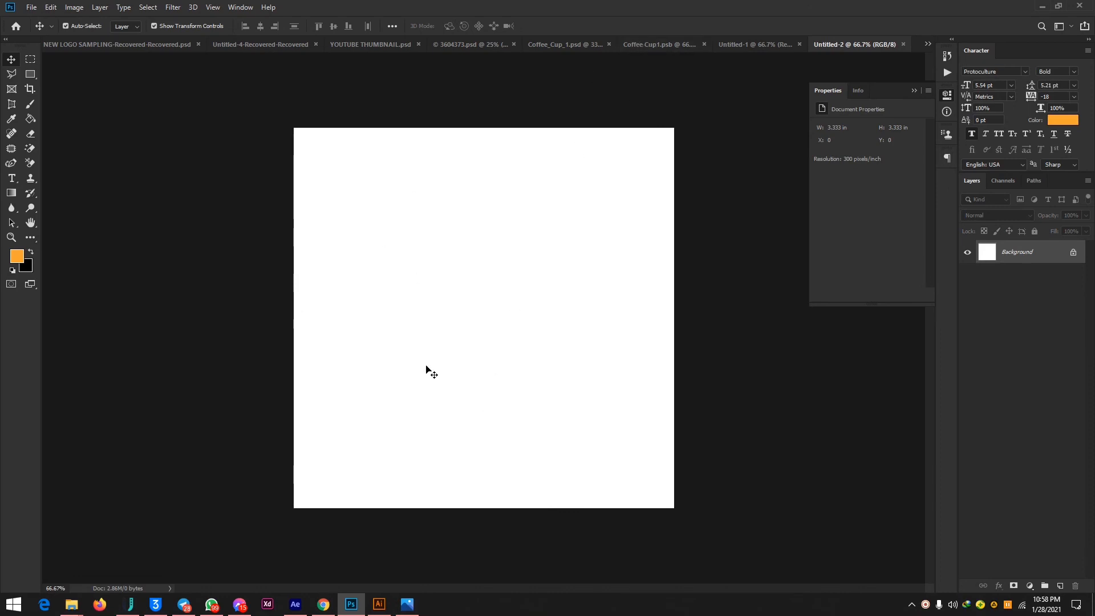
Draw a rectangle about 254 × 258 px near the canvas's lower-left corner, and rasterize and fill it with the orange foreground colour.
{"action": "left_click", "coordinate": [27, 76]}
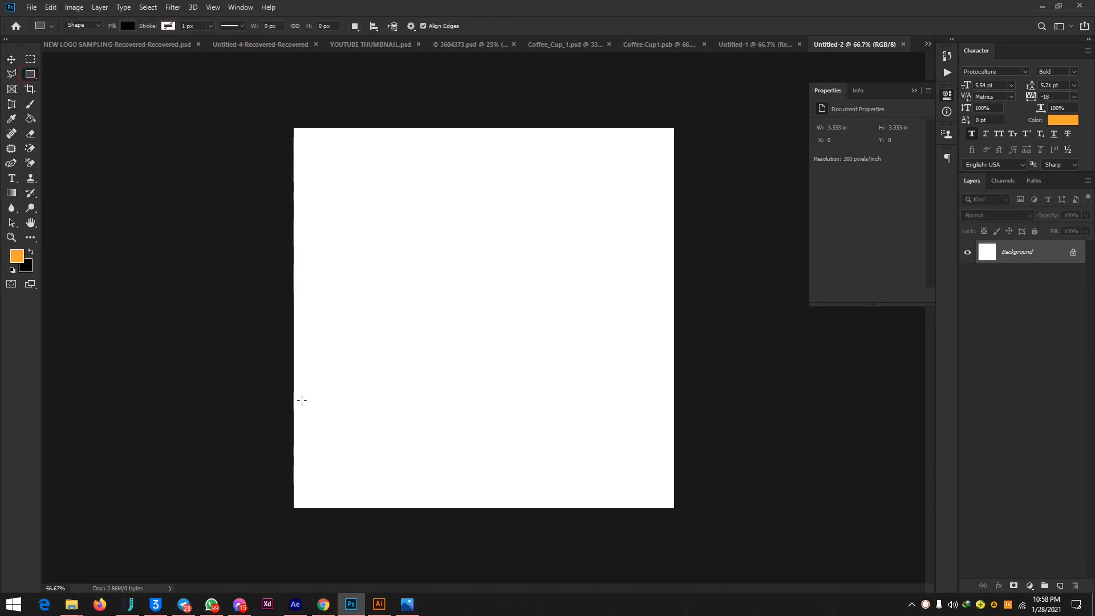
{"action": "left_click_drag", "start_coordinate": [313, 393], "coordinate": [409, 490]}
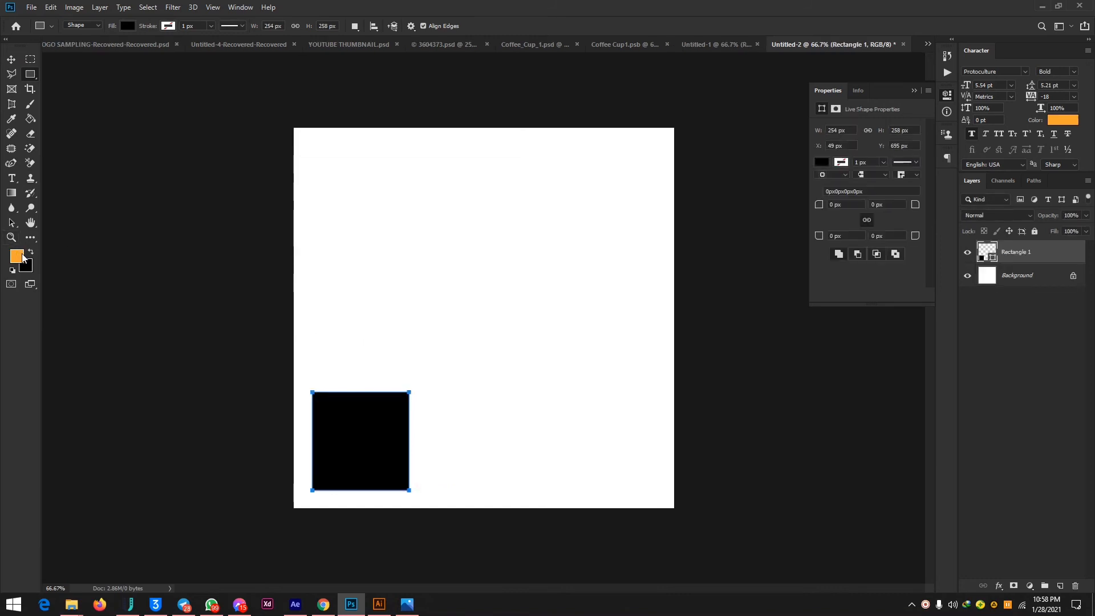
{"action": "left_click", "coordinate": [32, 120]}
{"action": "left_click", "coordinate": [362, 465]}
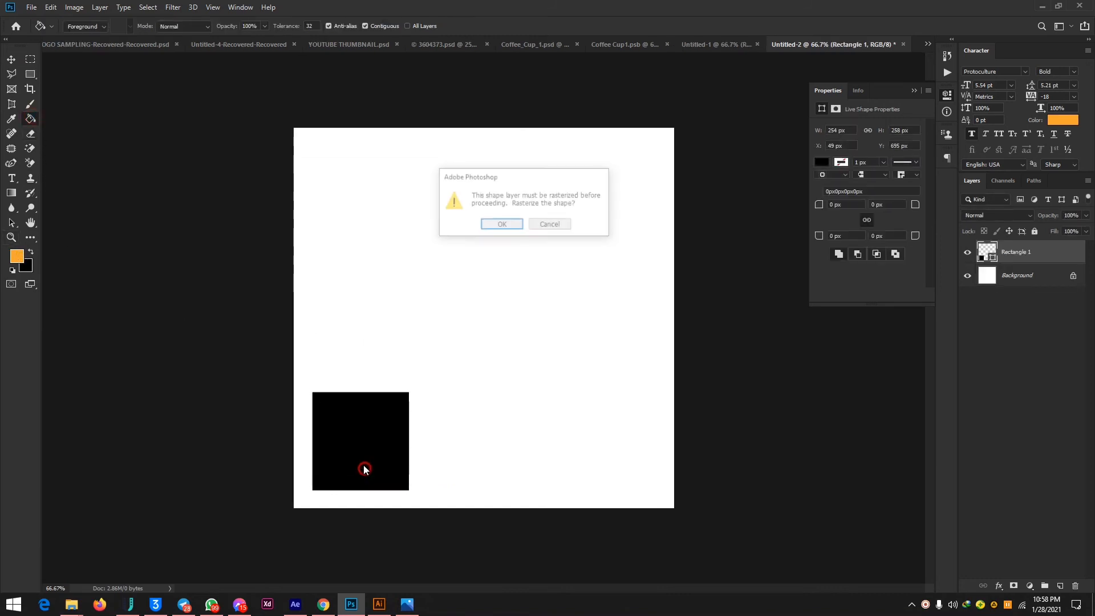
{"action": "left_click", "coordinate": [497, 223]}
{"action": "left_click", "coordinate": [343, 462]}
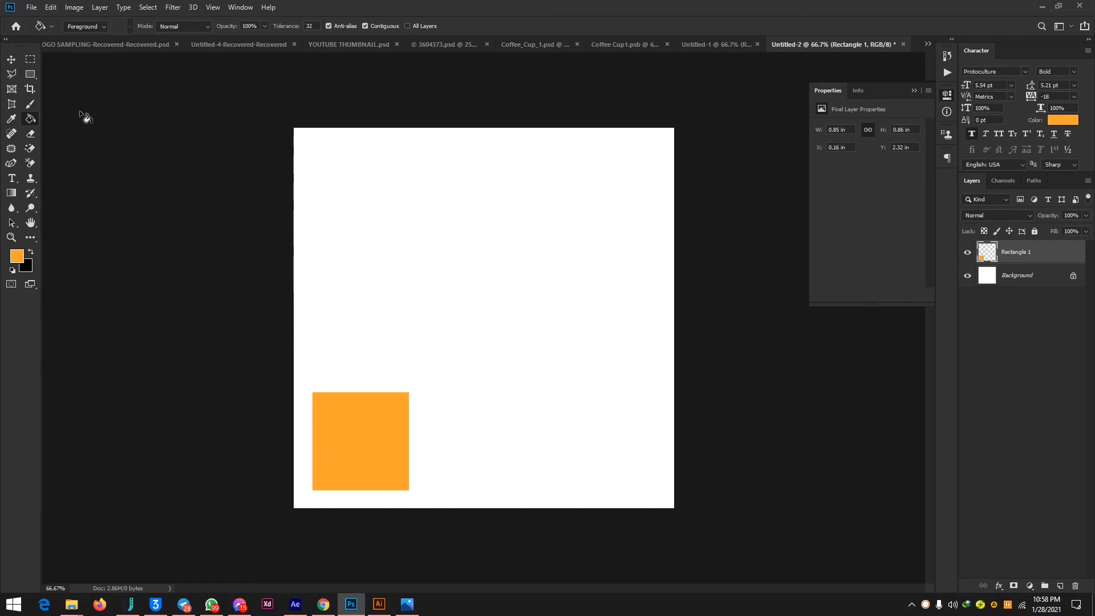
Duplicate the orange square twice to form an evenly spaced row of three, and fill the right-hand copy with black.
{"action": "left_click", "coordinate": [11, 60]}
{"action": "left_click_drag", "start_coordinate": [365, 466], "coordinate": [603, 450]}
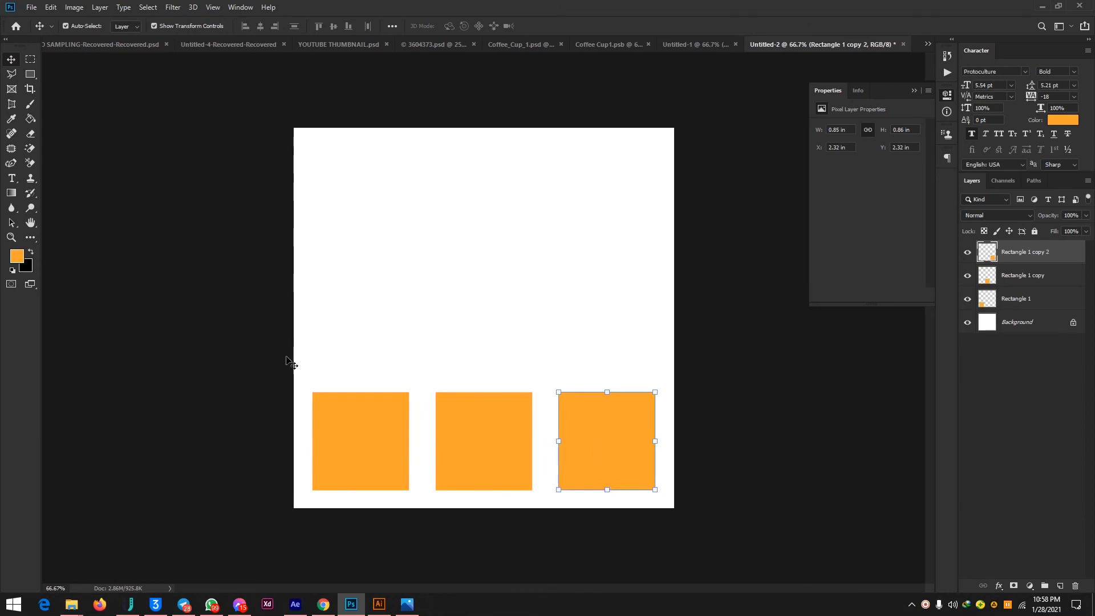
{"action": "left_click", "coordinate": [31, 251]}
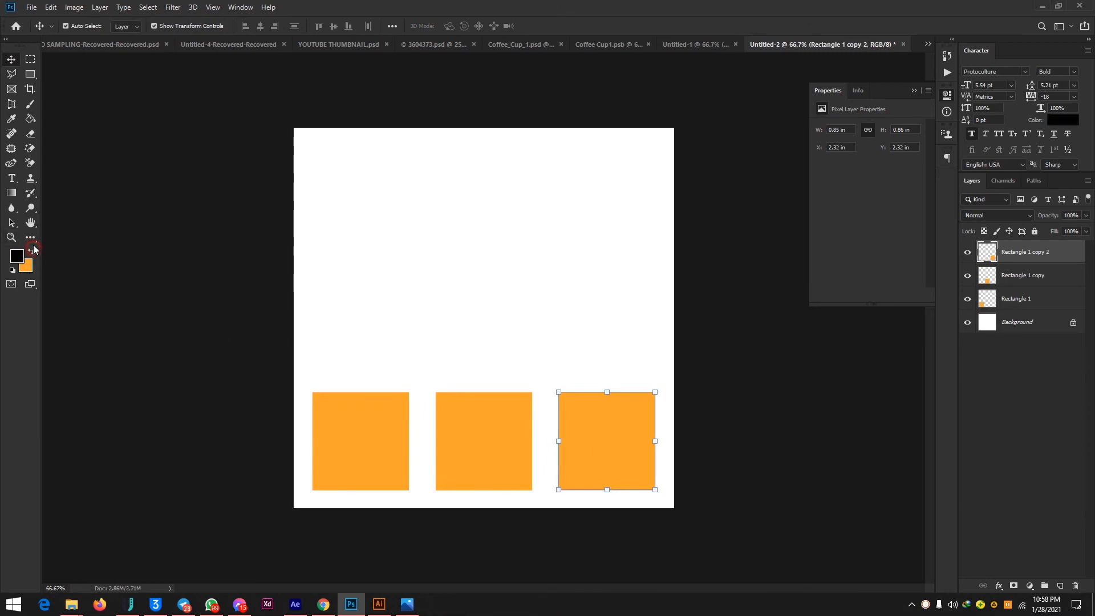
{"action": "left_click", "coordinate": [31, 119]}
{"action": "left_click", "coordinate": [586, 413]}
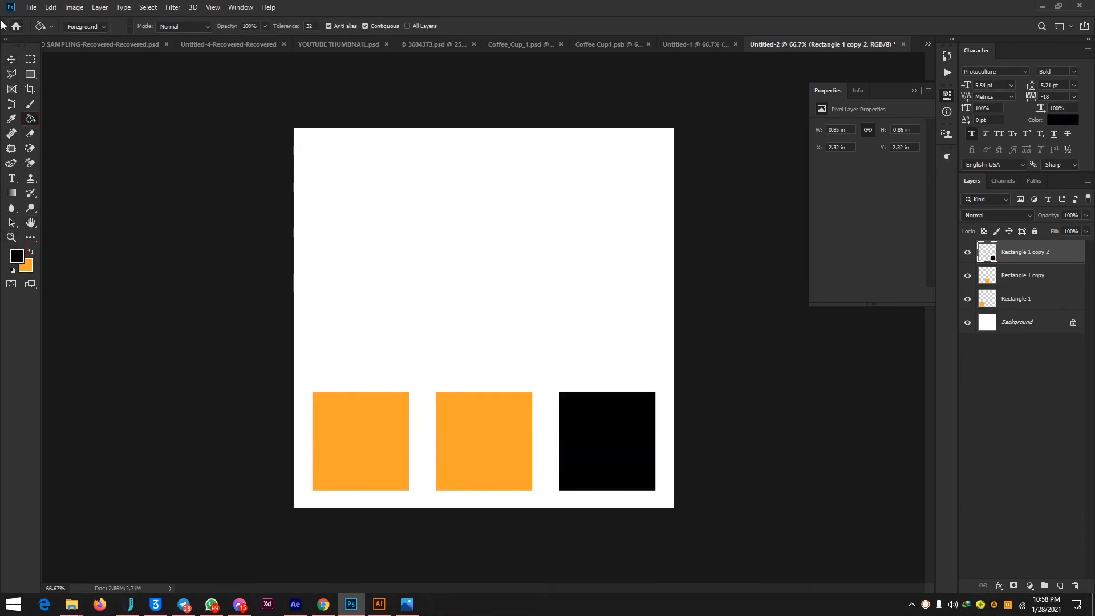
Fill the middle square with a white foreground colour using the Paint Bucket tool.
{"action": "left_click", "coordinate": [11, 59]}
{"action": "left_click", "coordinate": [453, 440]}
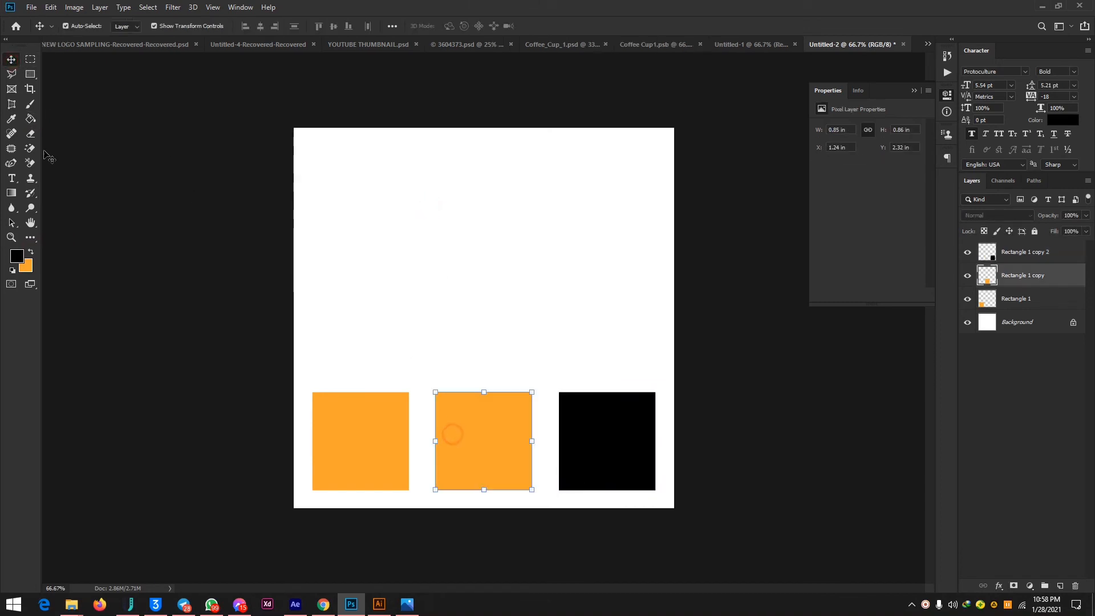
{"action": "left_click", "coordinate": [20, 256]}
{"action": "left_click_drag", "start_coordinate": [824, 318], "coordinate": [793, 298]}
{"action": "left_click", "coordinate": [1030, 295]}
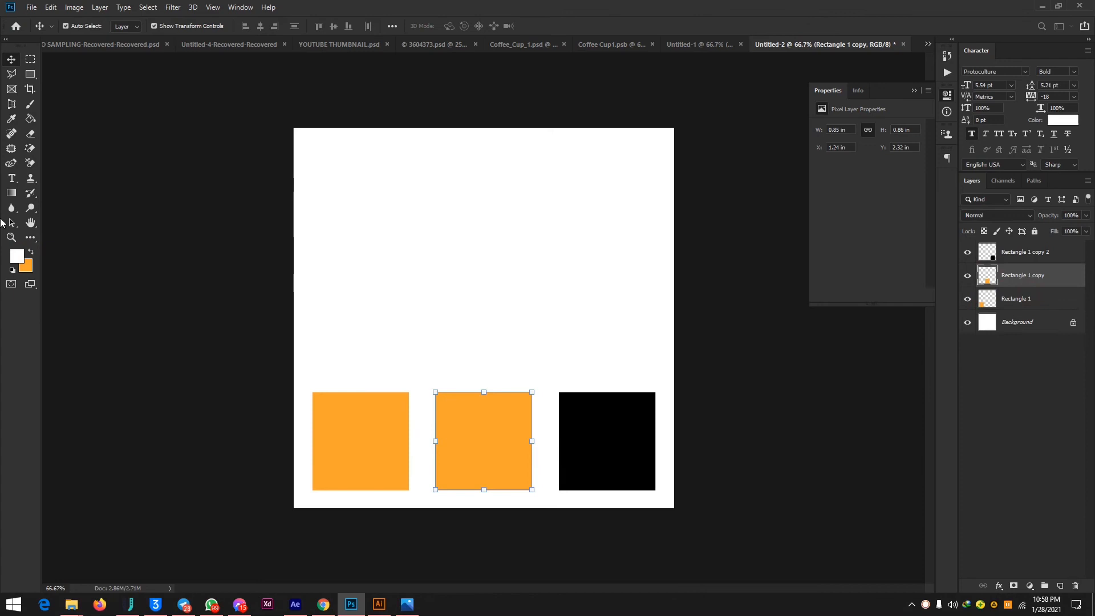
{"action": "left_click", "coordinate": [30, 118]}
{"action": "left_click", "coordinate": [502, 449]}
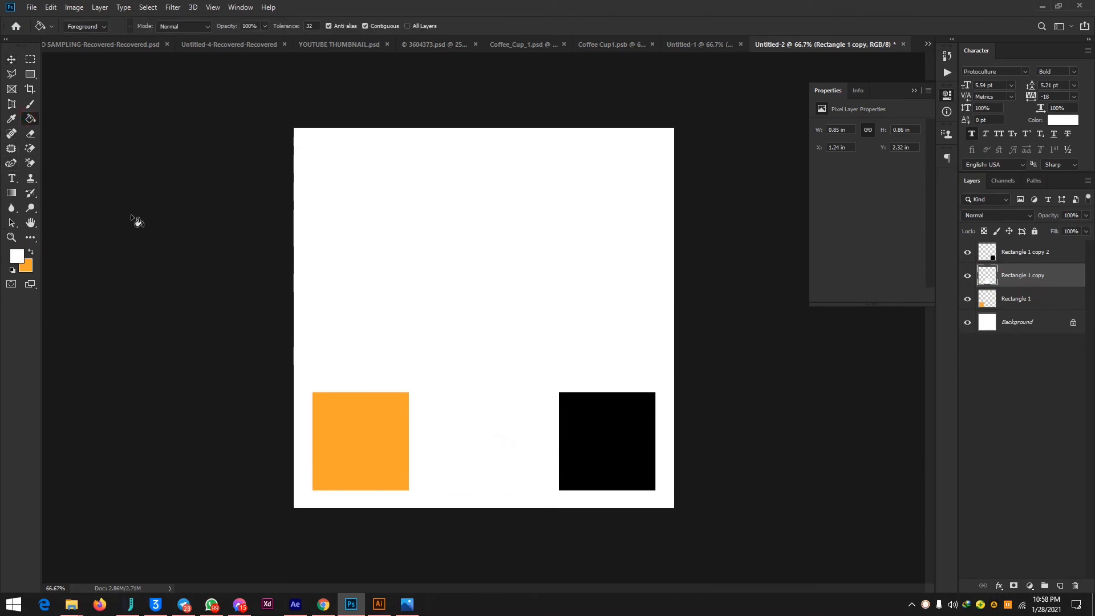
Bring the Habby's logo from Illustrator into the Photoshop document and scale it to about 0.68 × 0.72 in on the orange square.
{"action": "left_click", "coordinate": [11, 60]}
{"action": "left_click", "coordinate": [438, 199]}
{"action": "mouse_move", "coordinate": [410, 609]}
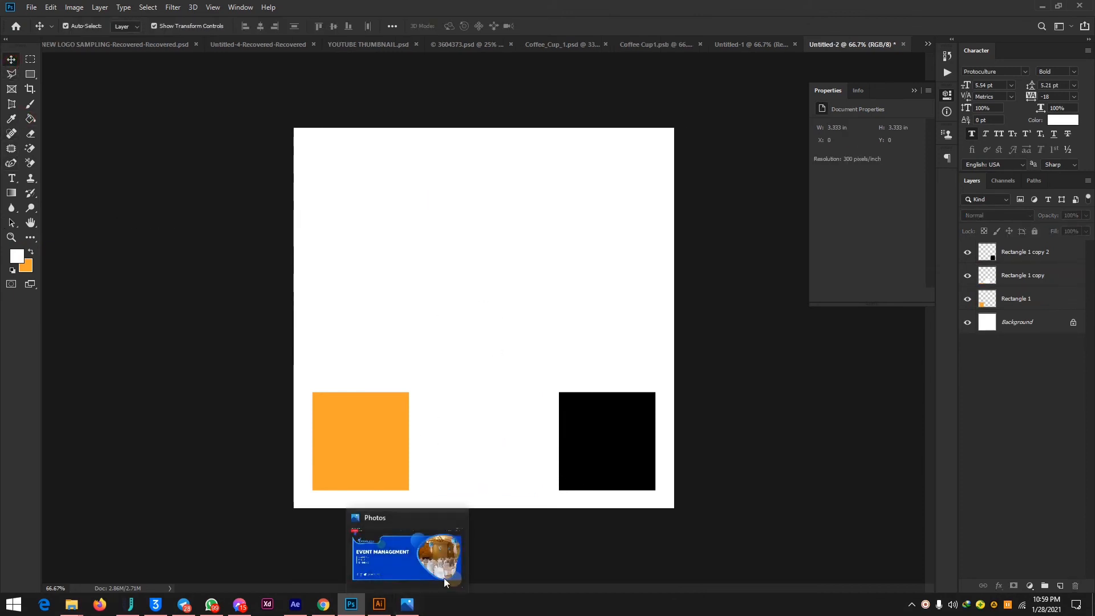
{"action": "left_click", "coordinate": [410, 609]}
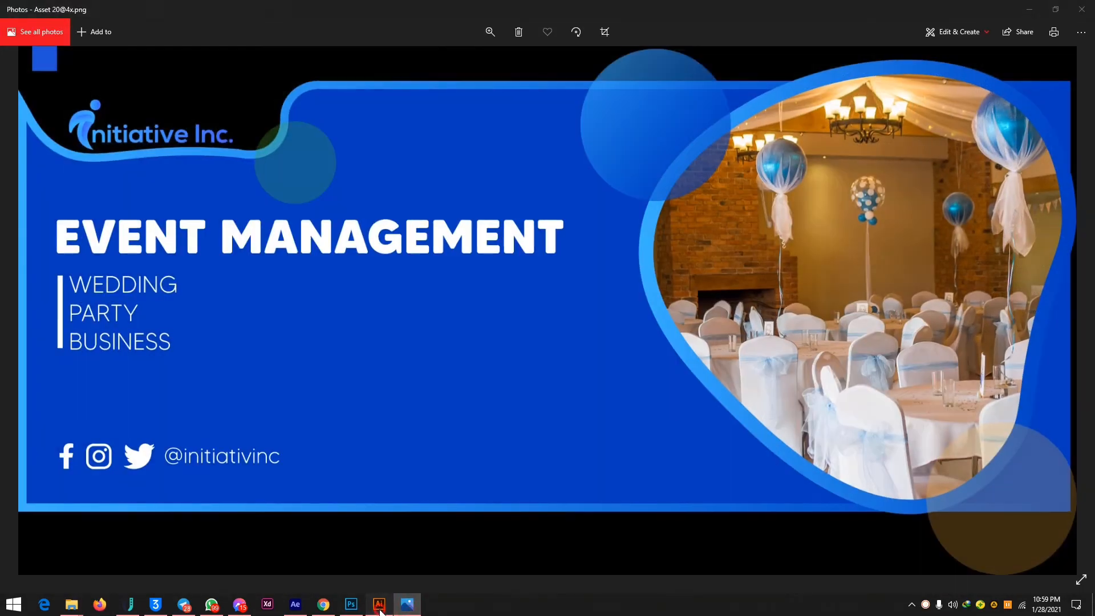
{"action": "left_click", "coordinate": [378, 604]}
{"action": "left_click", "coordinate": [351, 604]}
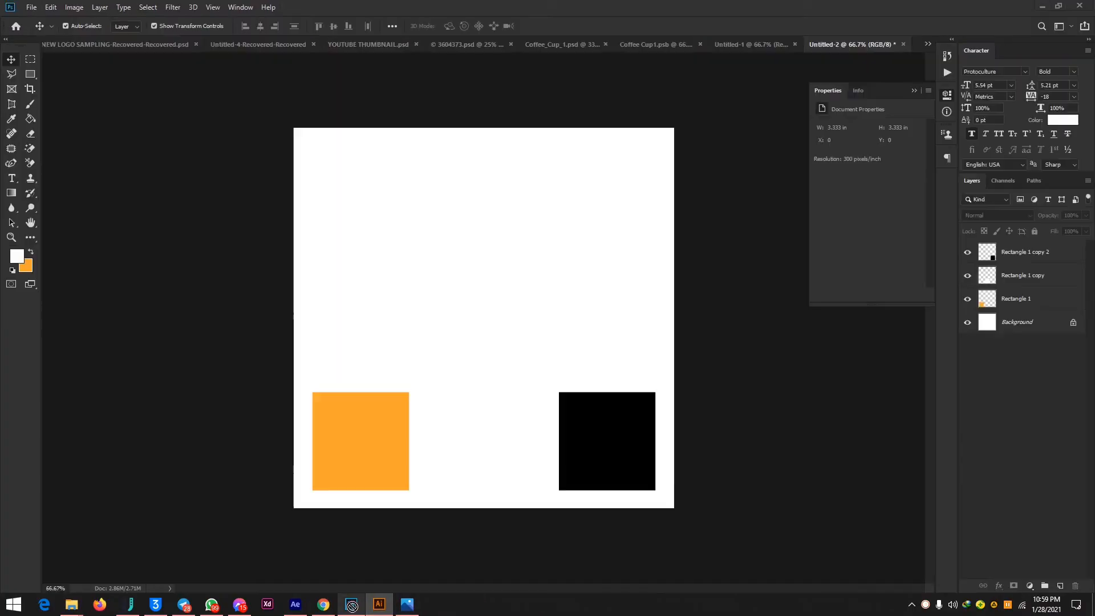
{"action": "left_click", "coordinate": [420, 272]}
{"action": "key", "text": "ctrl+v"}
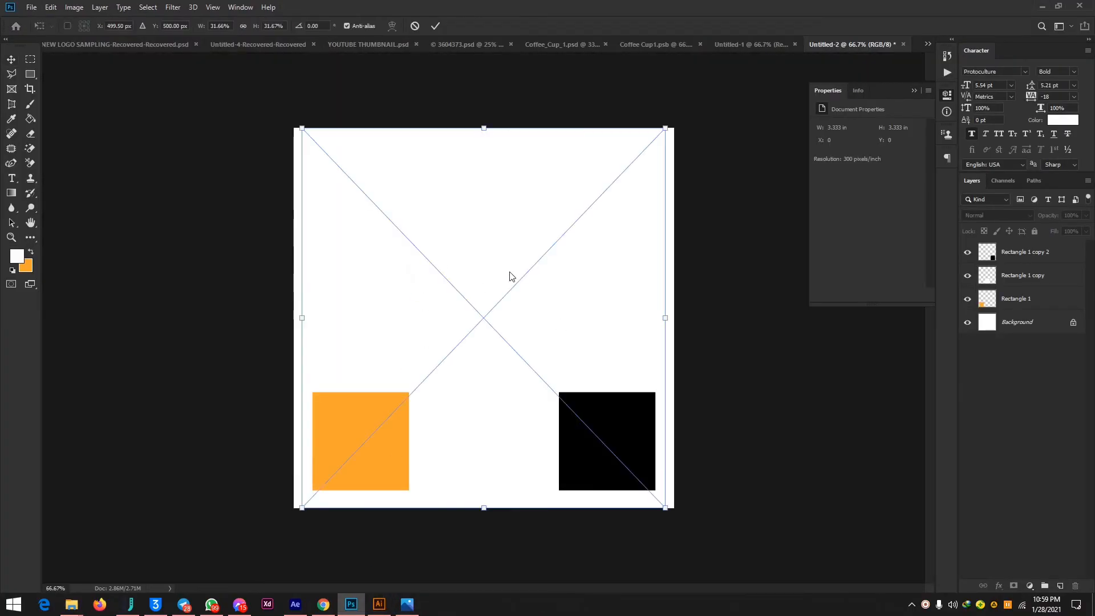
{"action": "left_click_drag", "start_coordinate": [665, 127], "coordinate": [365, 419]}
{"action": "key", "text": "Return"}
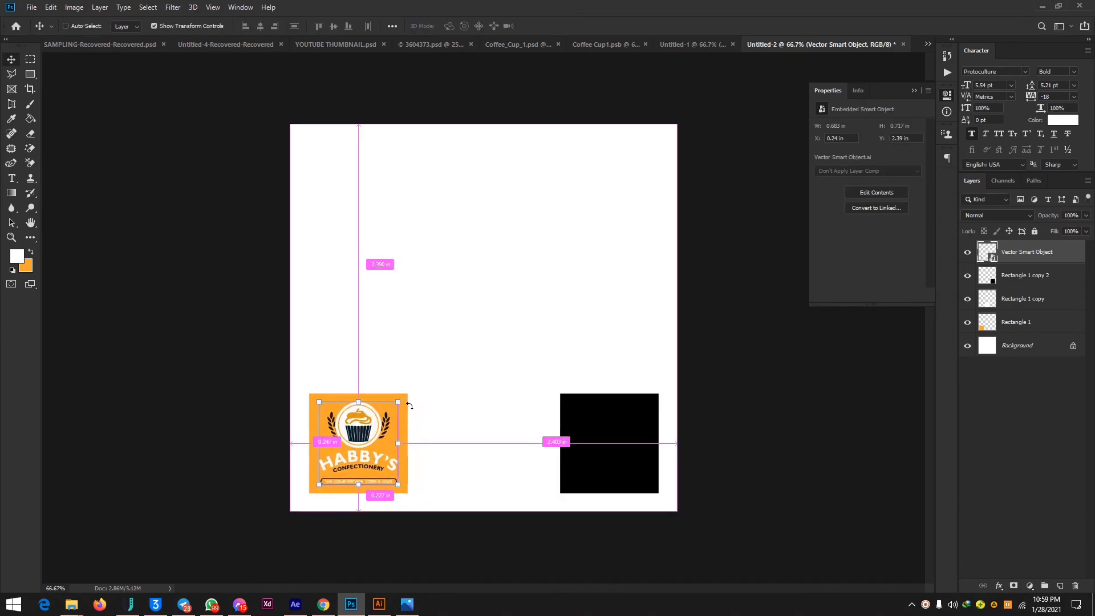
{"action": "key", "text": "ctrl+plus"}
{"action": "scroll", "coordinate": [465, 410], "scroll_direction": "down", "scroll_amount": 3}
{"action": "left_click", "coordinate": [242, 225]}
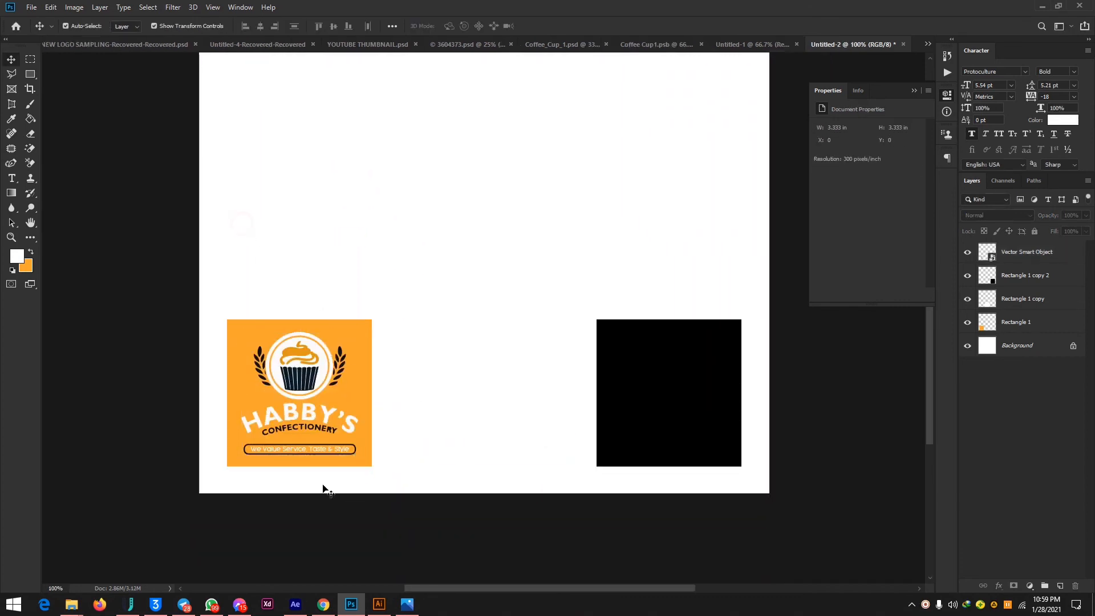
{"action": "left_click", "coordinate": [353, 332]}
{"action": "left_click", "coordinate": [470, 348], "text": "shift"}
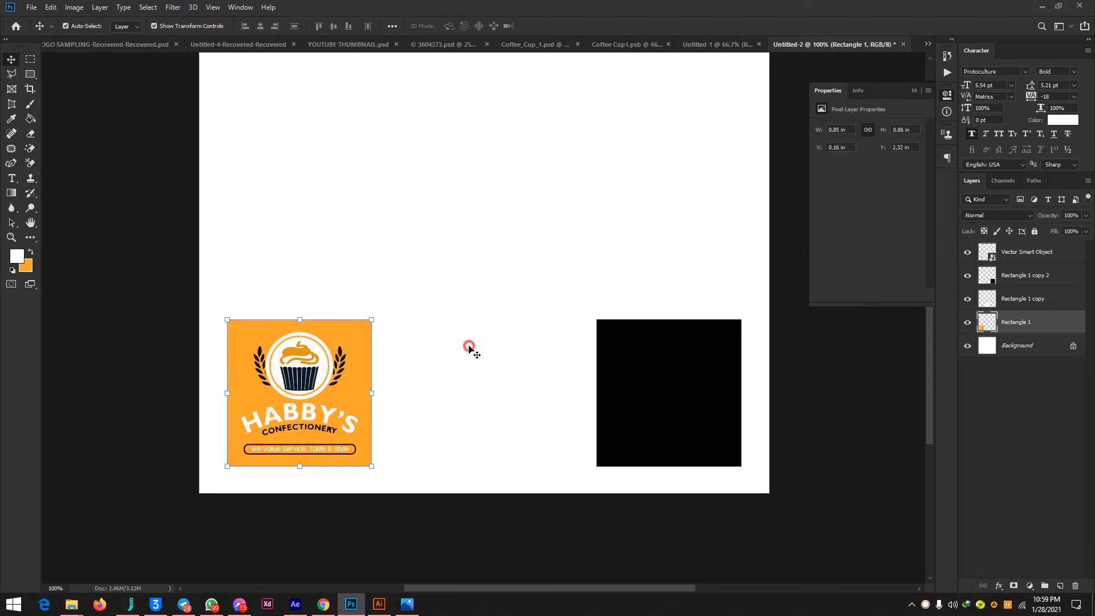
{"action": "left_click", "coordinate": [687, 385], "text": "shift"}
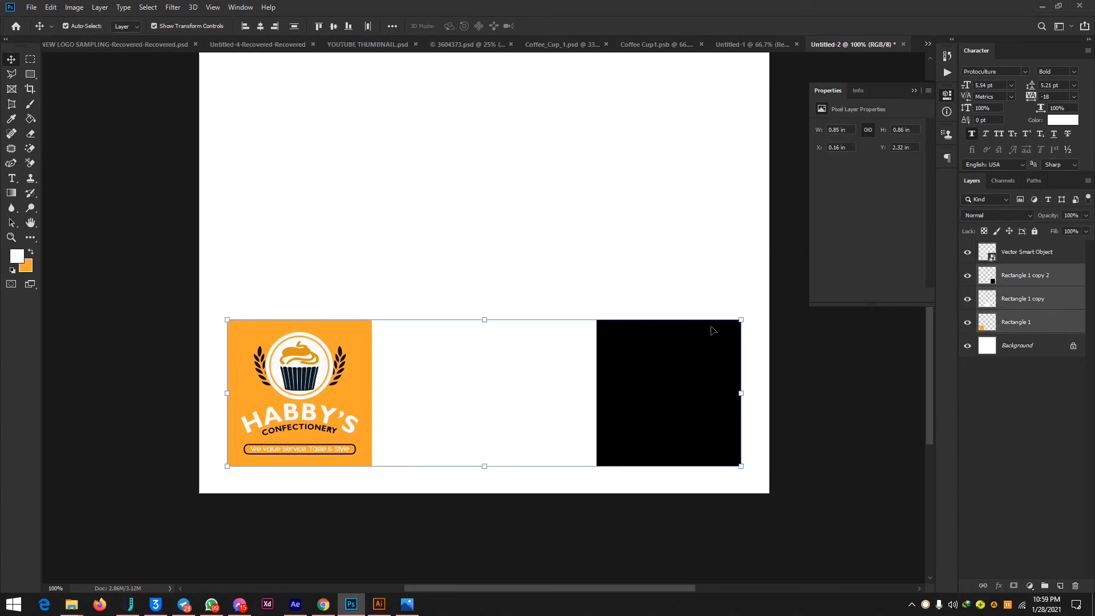
{"action": "key", "text": "ctrl"}
{"action": "right_click", "coordinate": [1064, 322]}
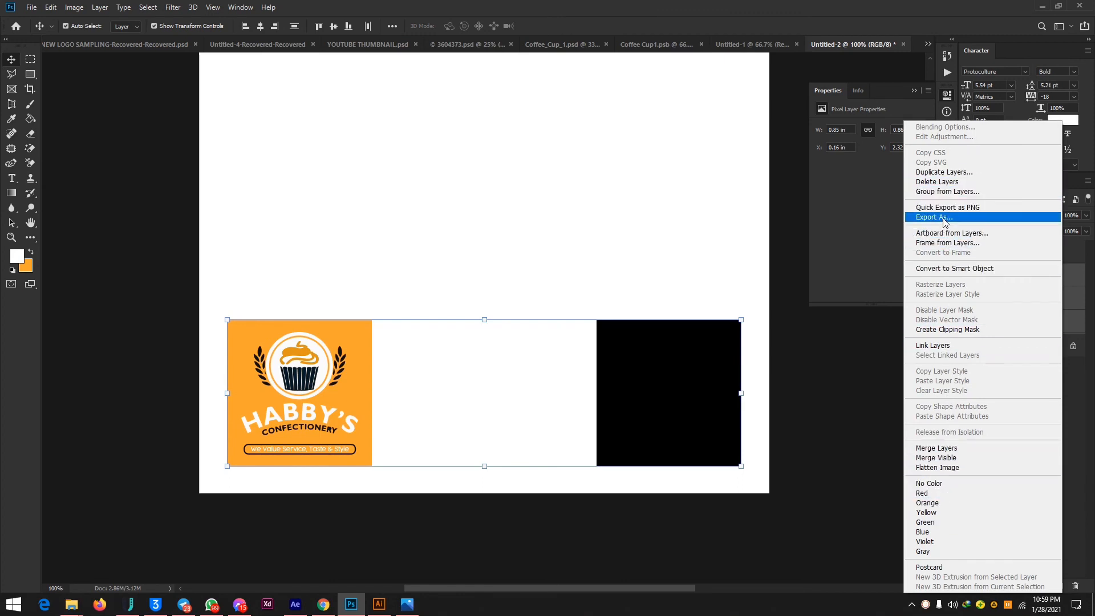
{"action": "left_click", "coordinate": [219, 8]}
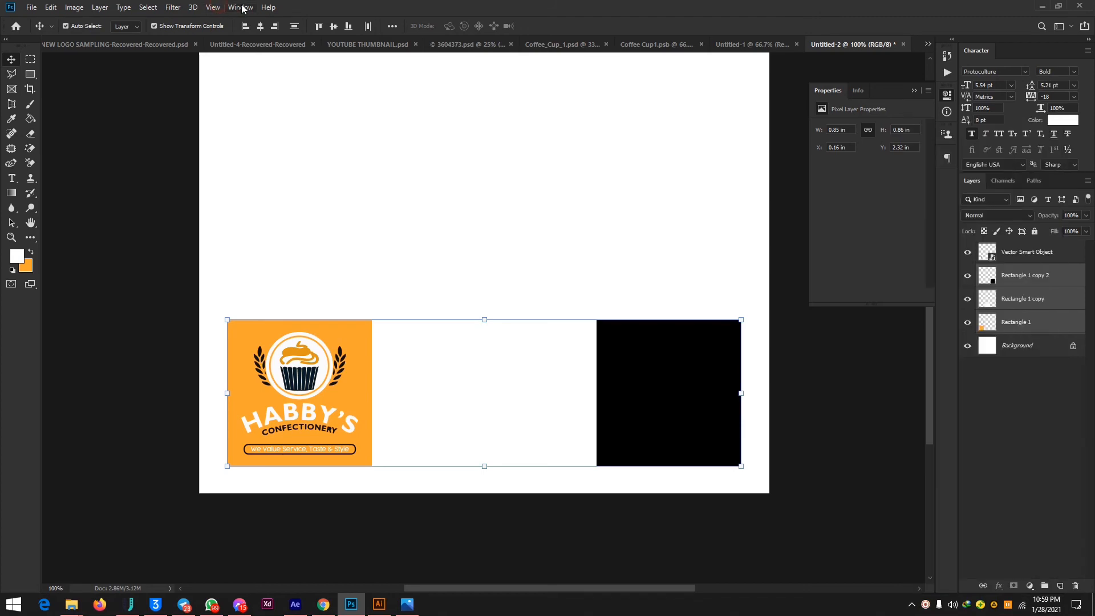
{"action": "left_click", "coordinate": [242, 8]}
{"action": "left_click", "coordinate": [241, 8]}
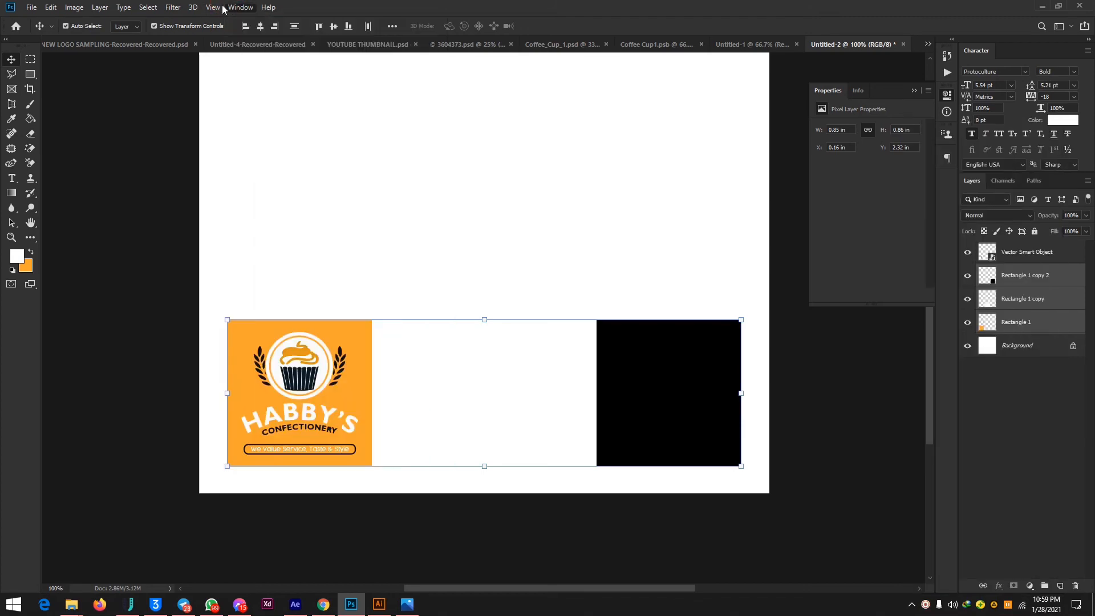
{"action": "left_click", "coordinate": [154, 8]}
{"action": "left_click", "coordinate": [122, 7]}
{"action": "left_click", "coordinate": [79, 7]}
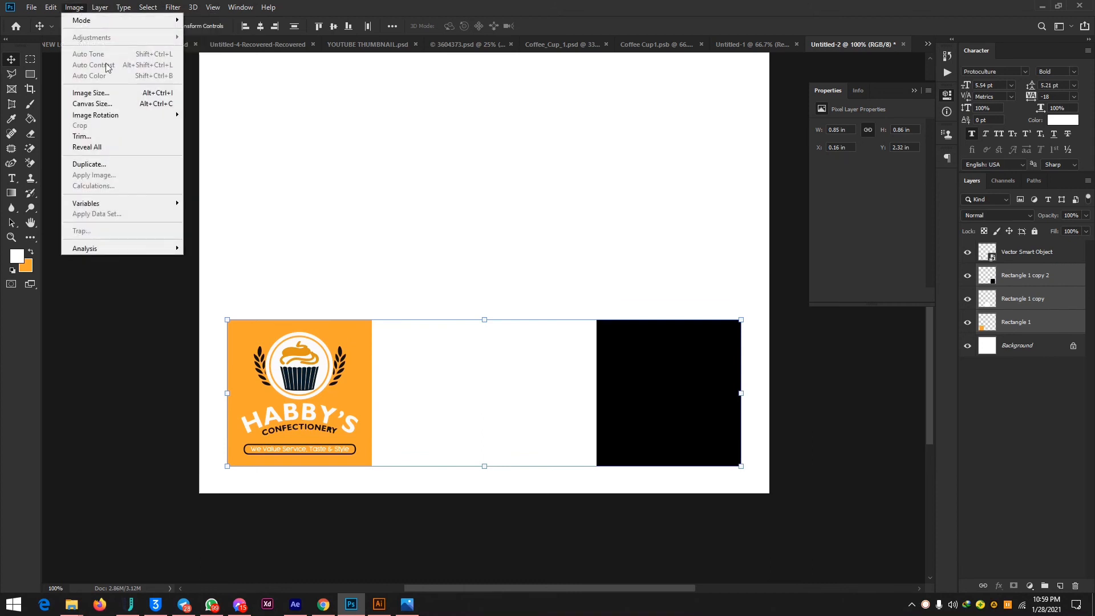
{"action": "left_click", "coordinate": [422, 200]}
{"action": "right_click", "coordinate": [318, 377]}
{"action": "left_click", "coordinate": [353, 334]}
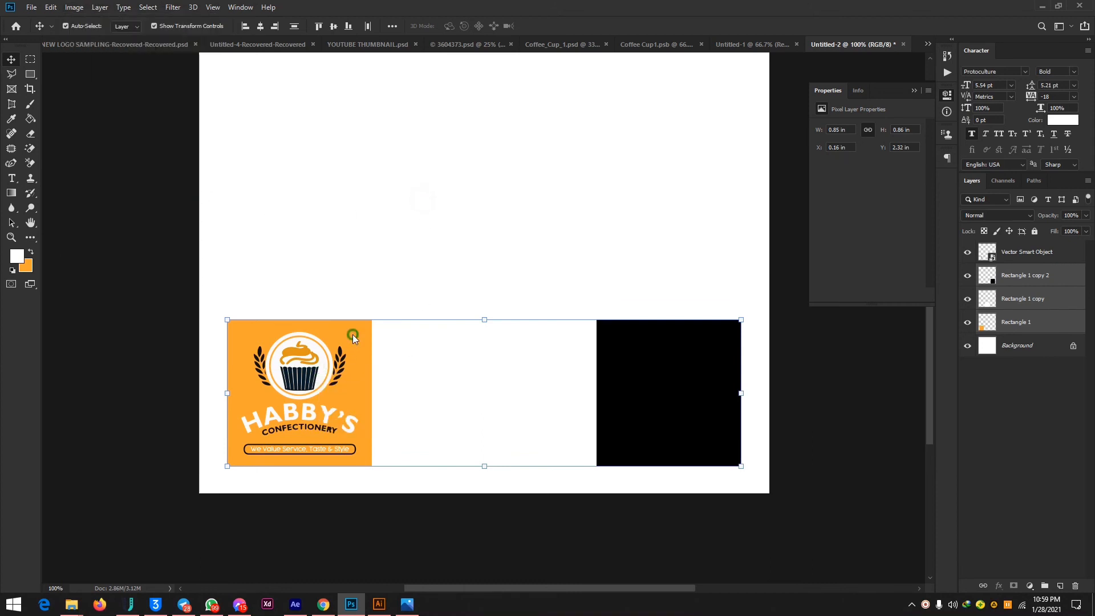
{"action": "right_click", "coordinate": [352, 335]}
{"action": "left_click", "coordinate": [635, 347]}
{"action": "right_click", "coordinate": [634, 348]}
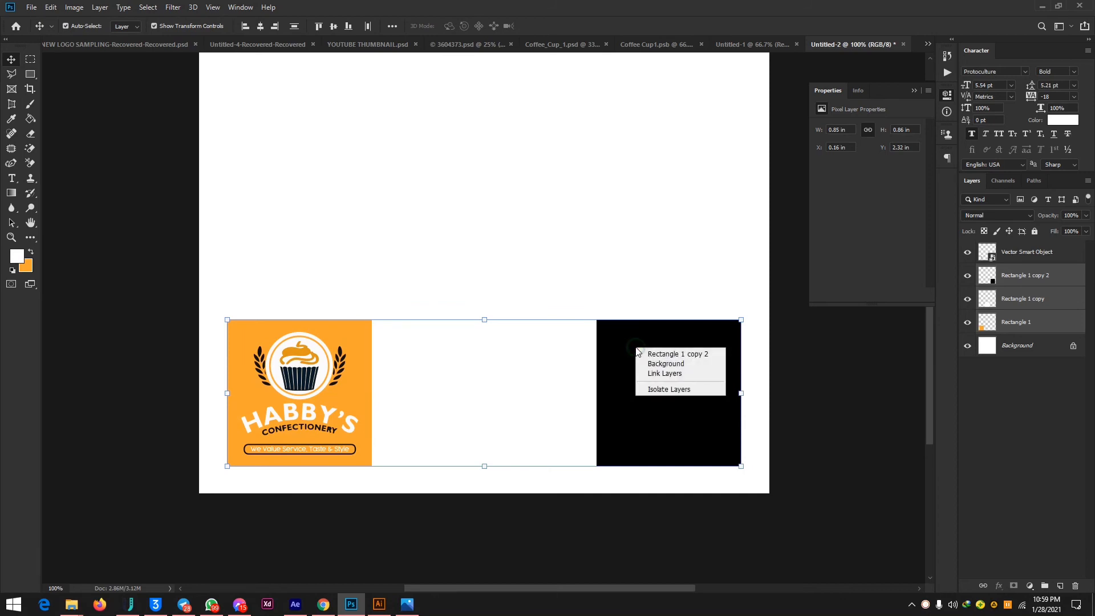
{"action": "left_click", "coordinate": [679, 246]}
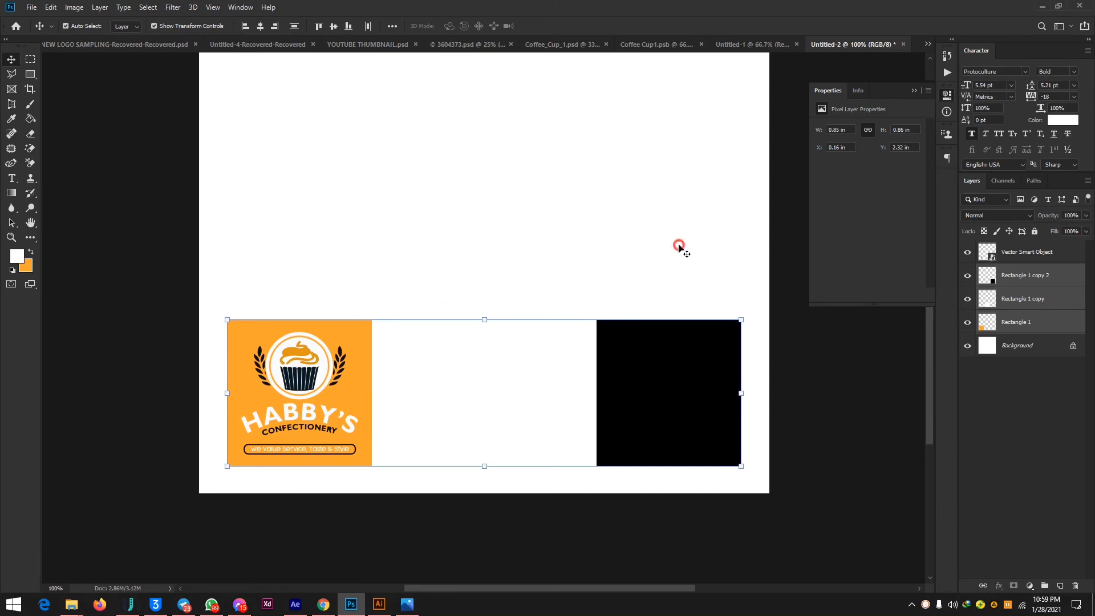
{"action": "left_click", "coordinate": [1071, 275]}
{"action": "left_click", "coordinate": [533, 239]}
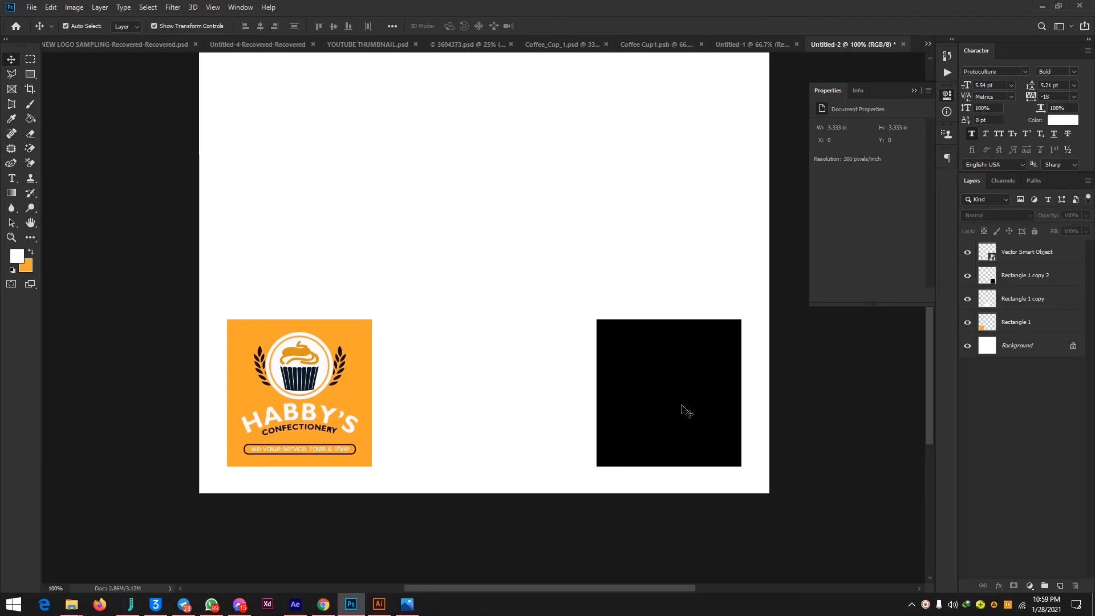
Duplicate the Habby's logo from the orange square onto the middle white square, at about X 1.32 in, Y 2.37 in.
{"action": "left_click", "coordinate": [327, 368]}
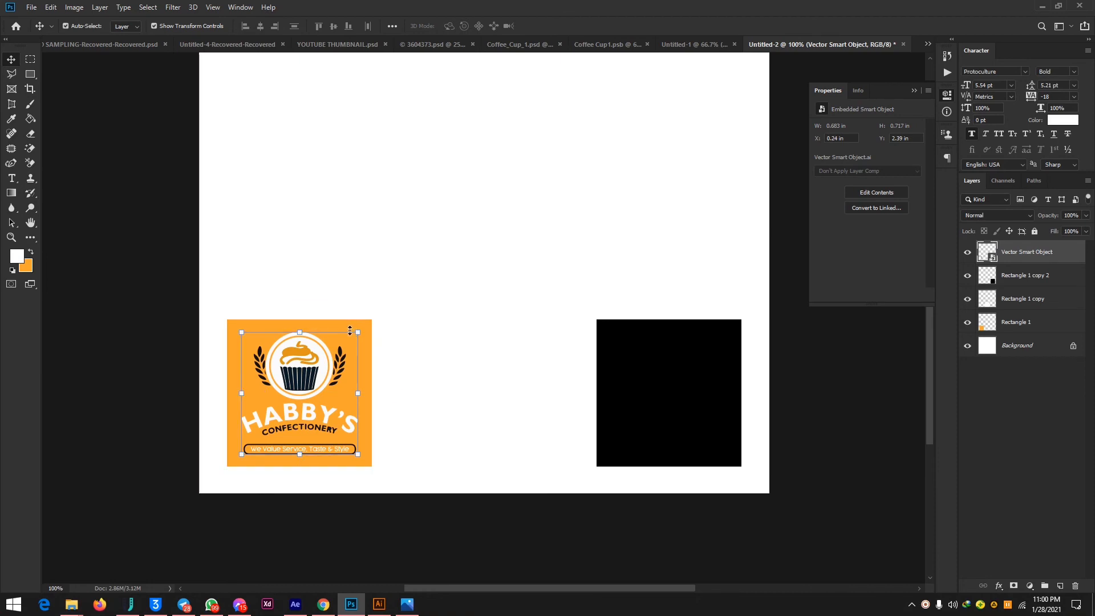
{"action": "key", "text": "ctrl+plus"}
{"action": "scroll", "coordinate": [234, 351], "scroll_direction": "left", "scroll_amount": 5}
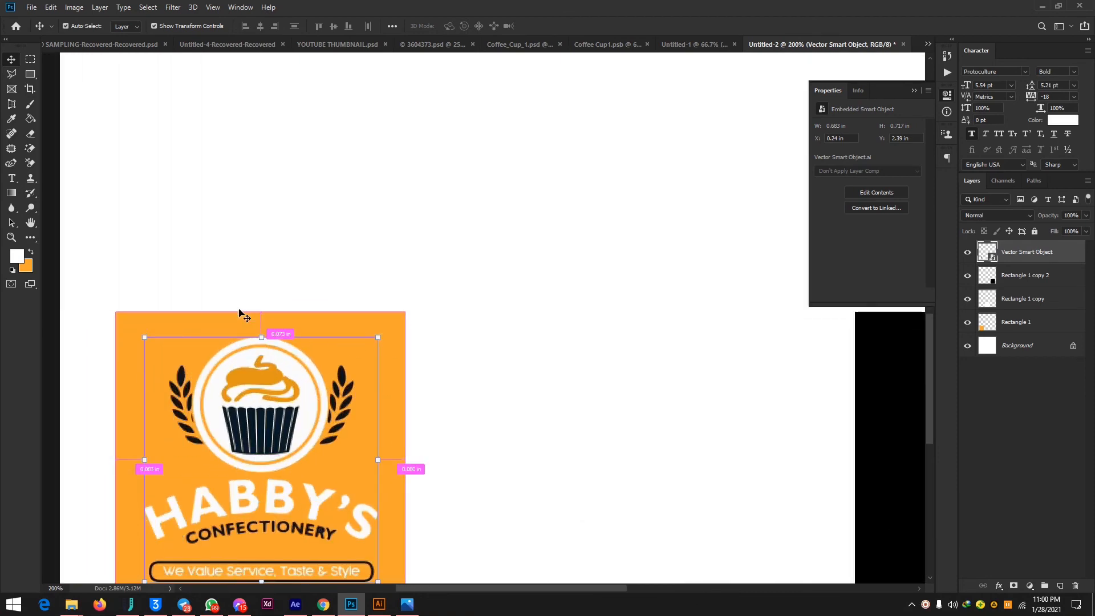
{"action": "scroll", "coordinate": [240, 313], "scroll_direction": "down", "scroll_amount": 5}
{"action": "left_click_drag", "start_coordinate": [307, 284], "coordinate": [680, 275]}
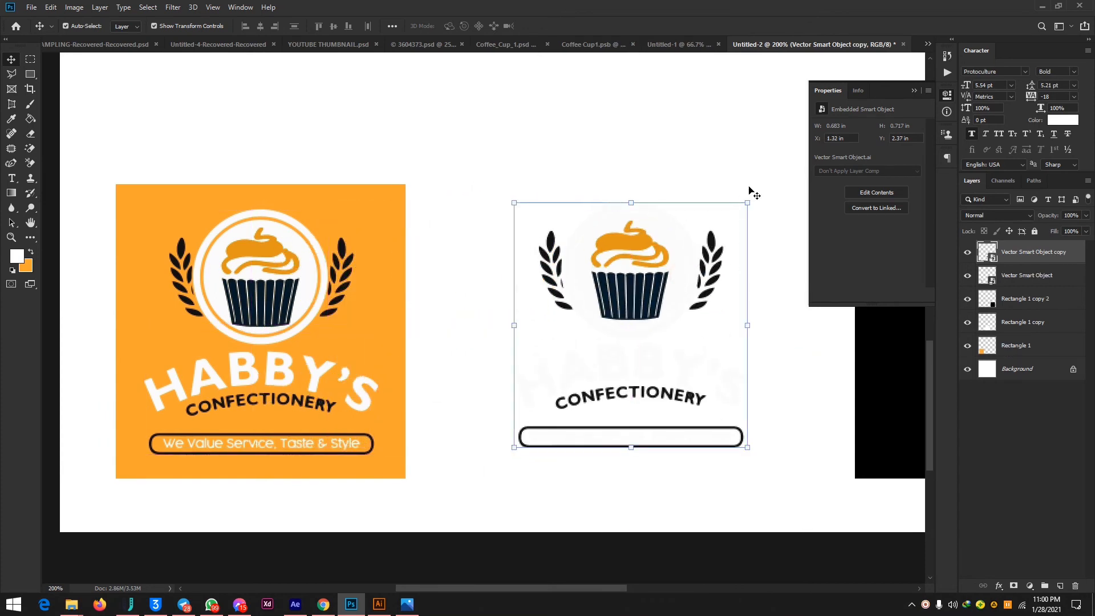
Delete the middle white square's layer from behind the duplicated logo.
{"action": "left_click", "coordinate": [753, 205]}
{"action": "key", "text": "Delete"}
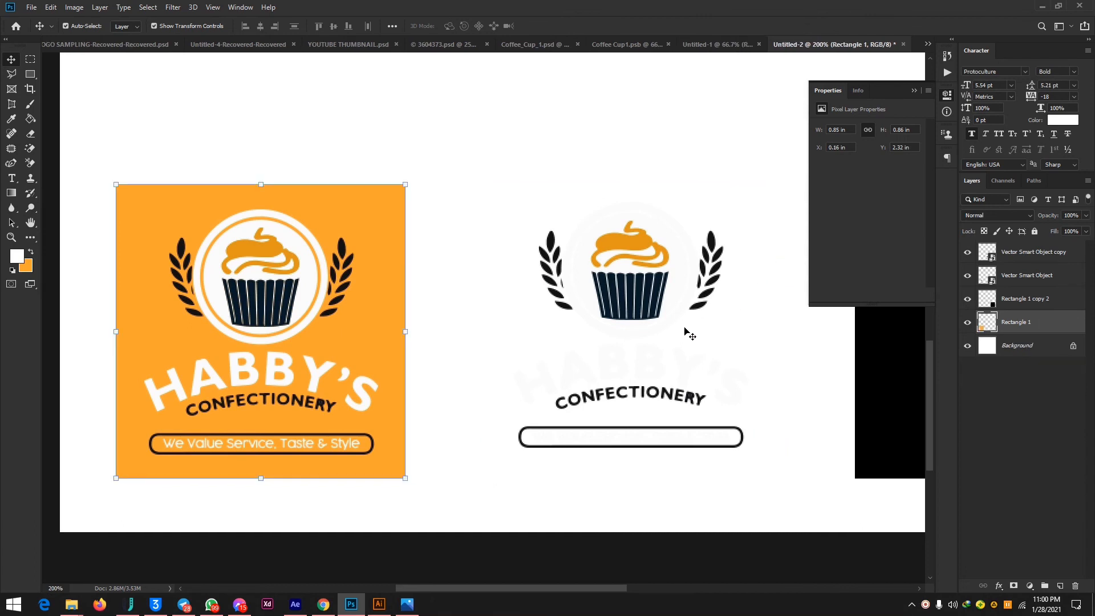
{"action": "key", "text": "ctrl+minus"}
{"action": "scroll", "coordinate": [686, 333], "scroll_direction": "right", "scroll_amount": 3}
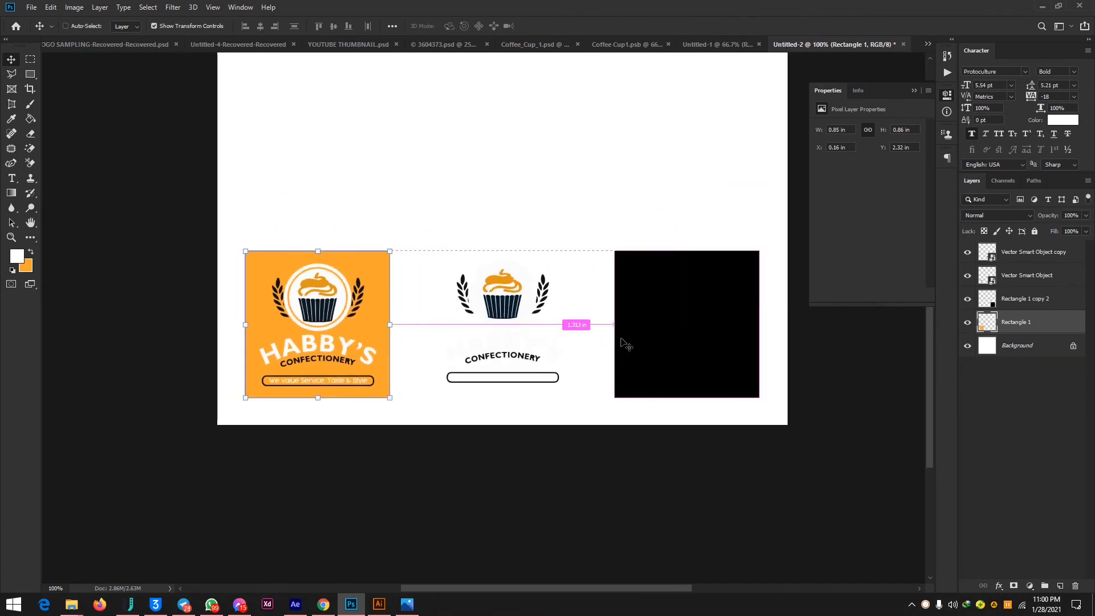
{"action": "key", "text": "ctrl+plus"}
{"action": "scroll", "coordinate": [349, 329], "scroll_direction": "left", "scroll_amount": 5}
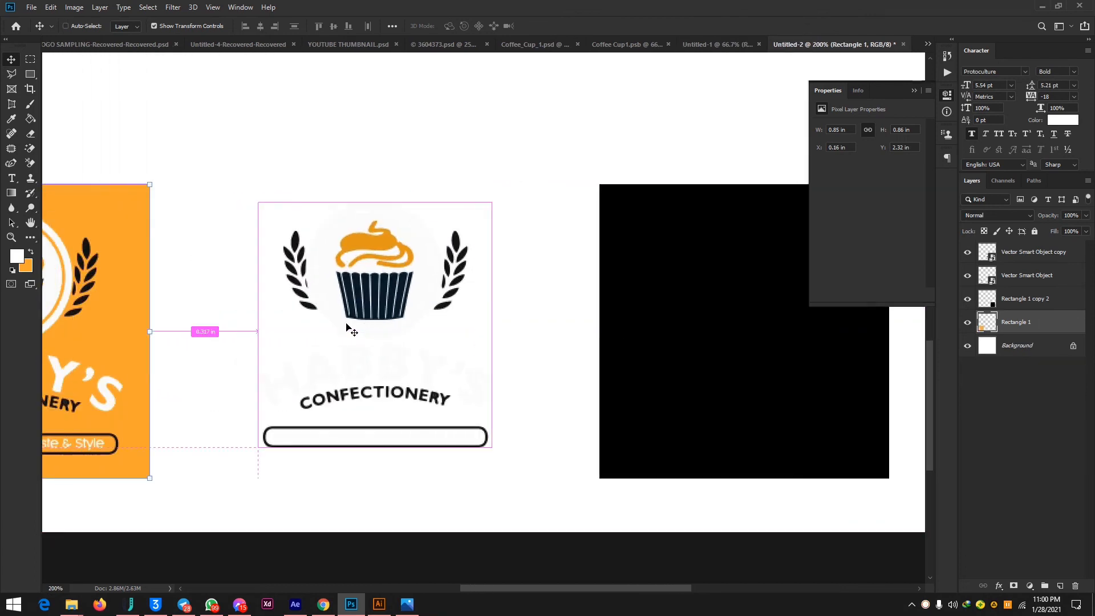
{"action": "scroll", "coordinate": [349, 329], "scroll_direction": "left", "scroll_amount": 3}
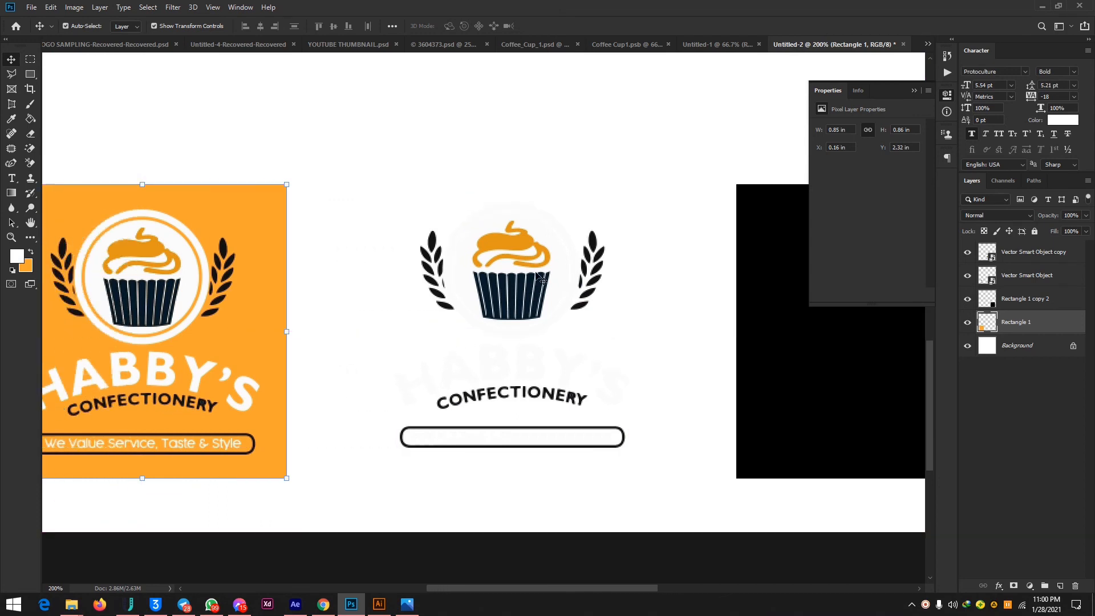
Marquee-select the area around the middle logo copy and rasterize its smart object layer.
{"action": "left_click", "coordinate": [515, 293], "text": "ctrl"}
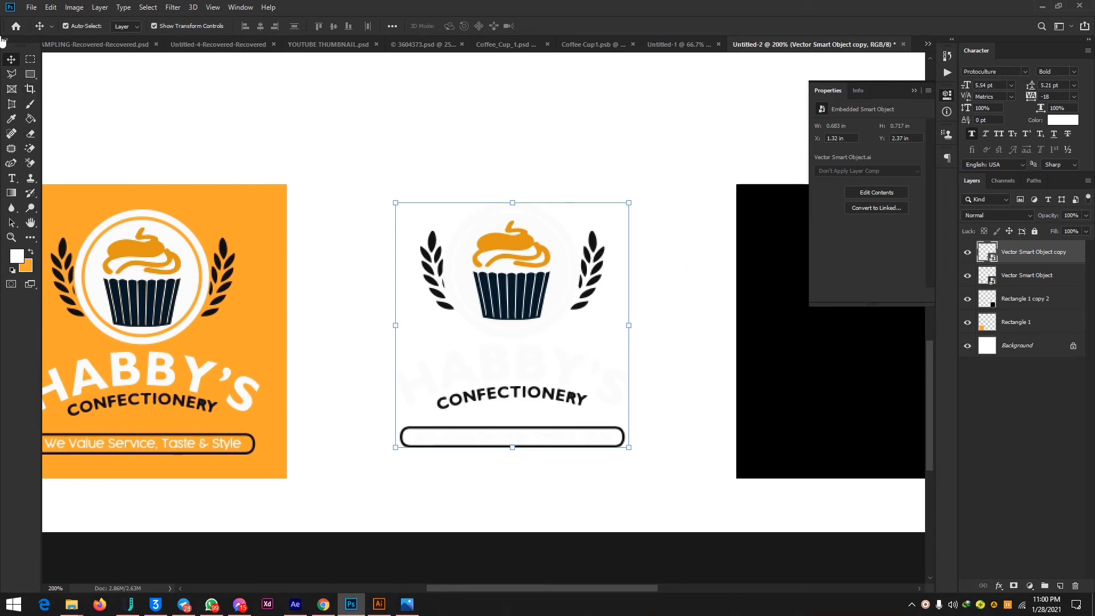
{"action": "left_click", "coordinate": [28, 60]}
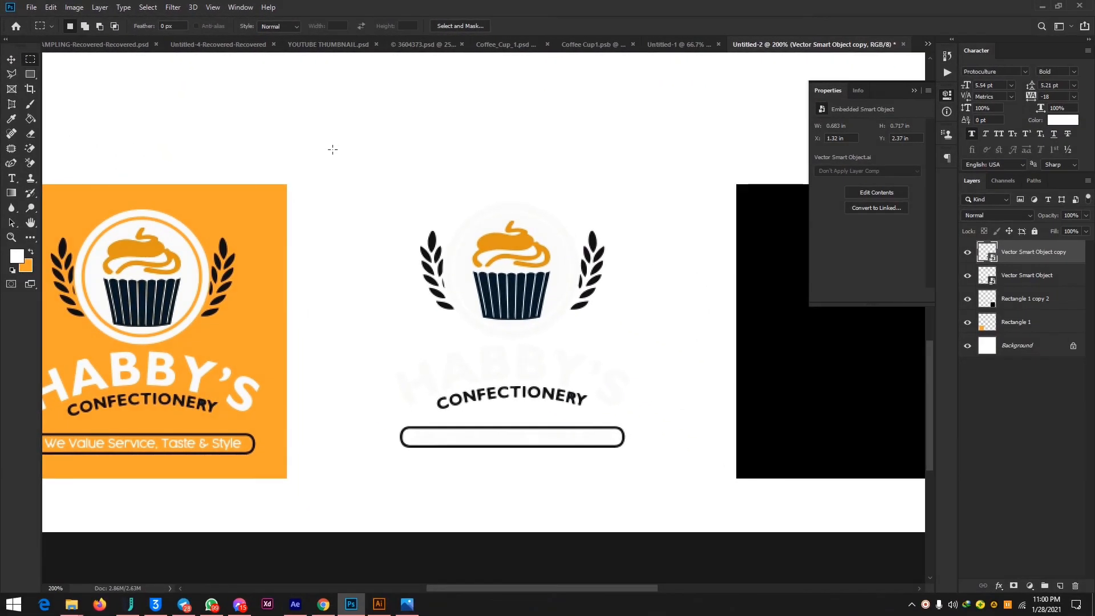
{"action": "left_click_drag", "start_coordinate": [332, 150], "coordinate": [680, 507]}
{"action": "right_click", "coordinate": [1045, 252]}
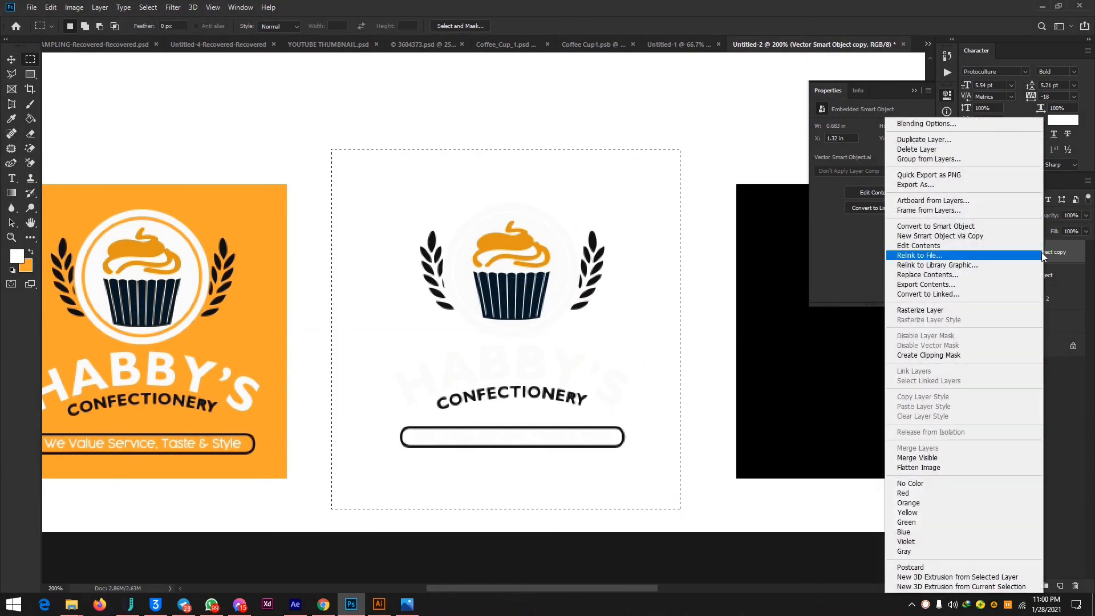
{"action": "key", "text": "Escape"}
{"action": "right_click", "coordinate": [1019, 252]}
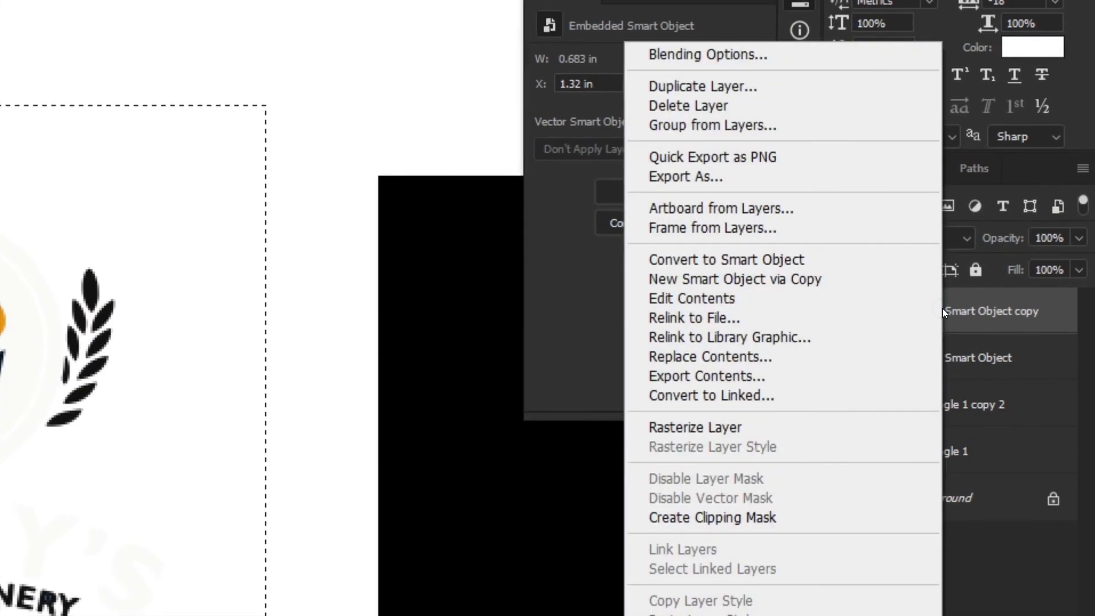
{"action": "left_click", "coordinate": [758, 426]}
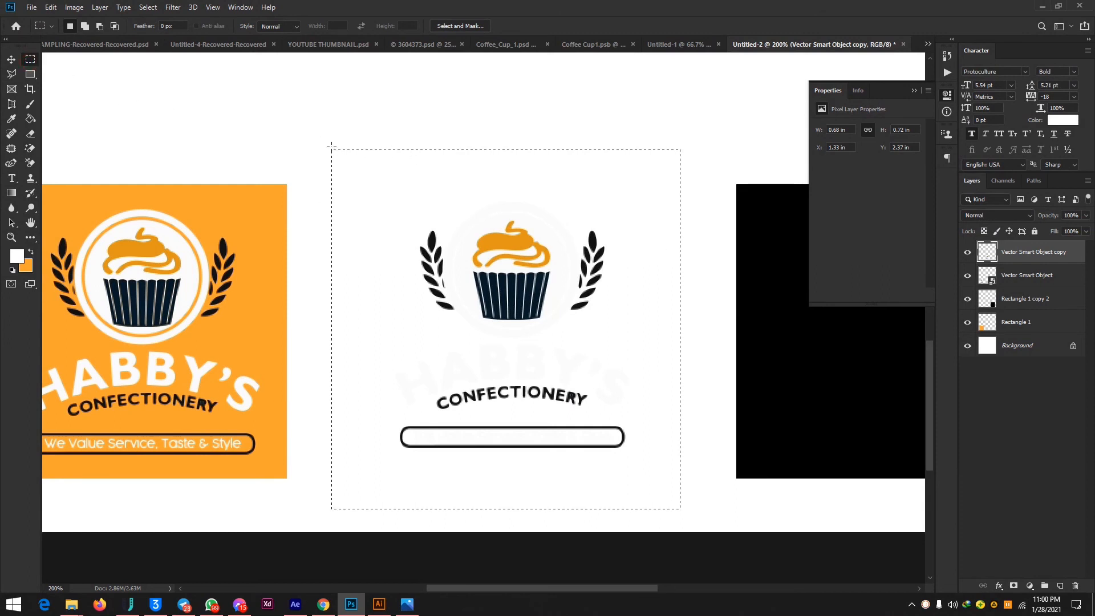
Redraw the rectangular marquee around the middle logo and nudge its contents so the selection tightens to the artwork's outlines.
{"action": "left_click_drag", "start_coordinate": [378, 194], "coordinate": [688, 520]}
{"action": "key", "text": "v"}
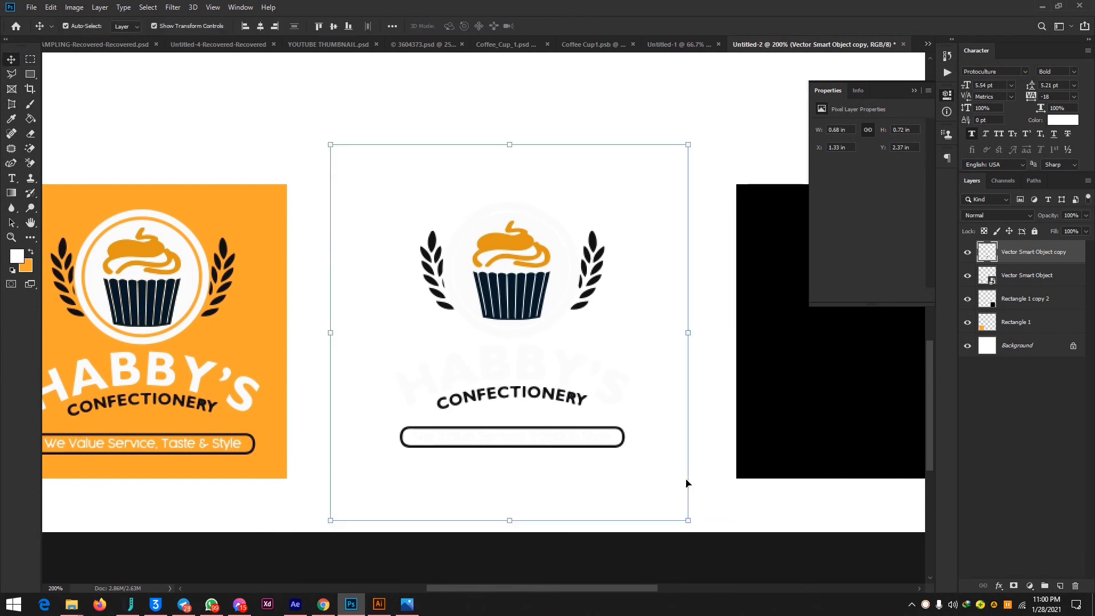
{"action": "key", "text": "Up"}
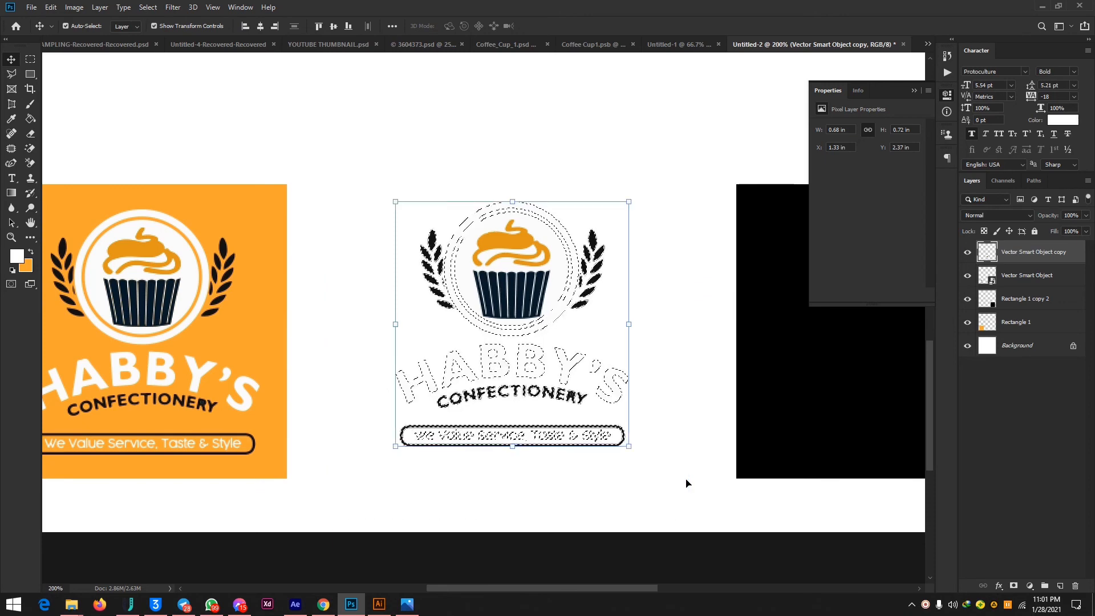
Sample the cupcake icing's orange as the foreground colour and fill the middle logo's outer ring with it.
{"action": "key", "text": "ctrl+plus"}
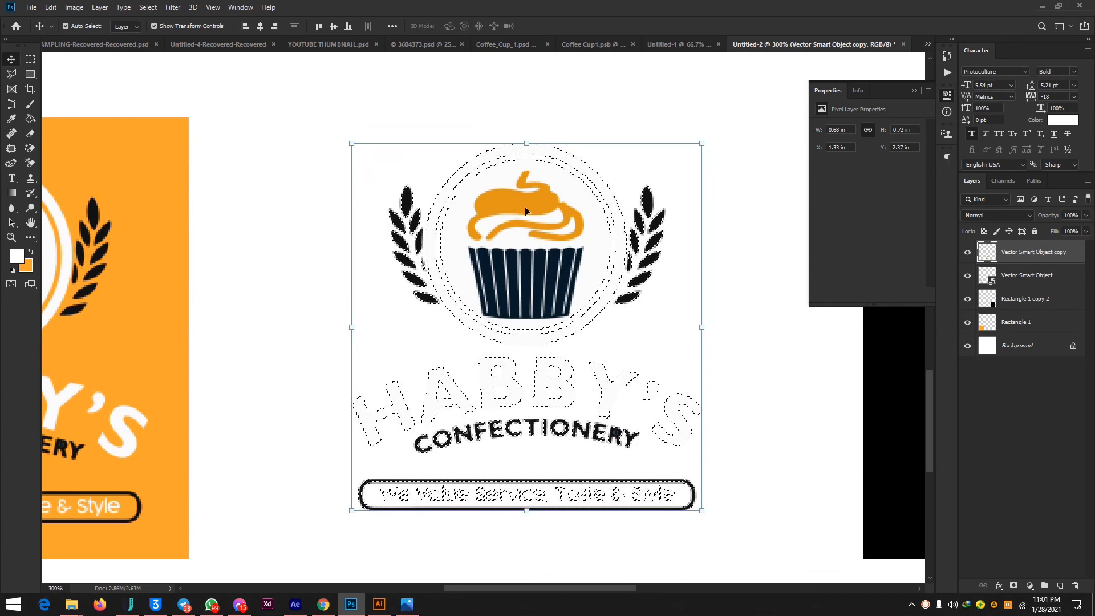
{"action": "left_click", "coordinate": [32, 119]}
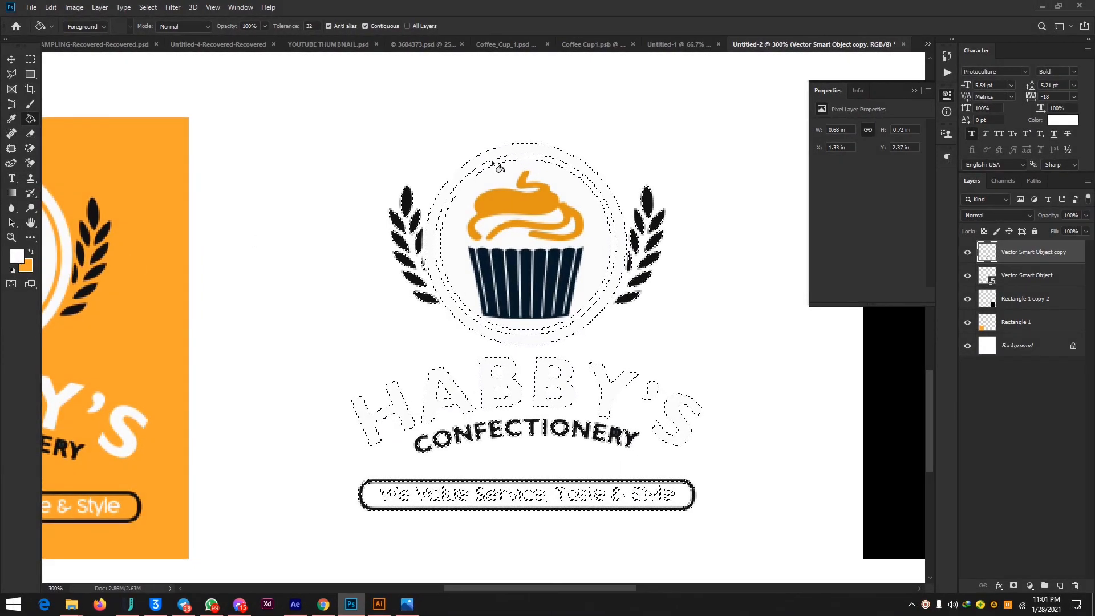
{"action": "left_click", "coordinate": [19, 256]}
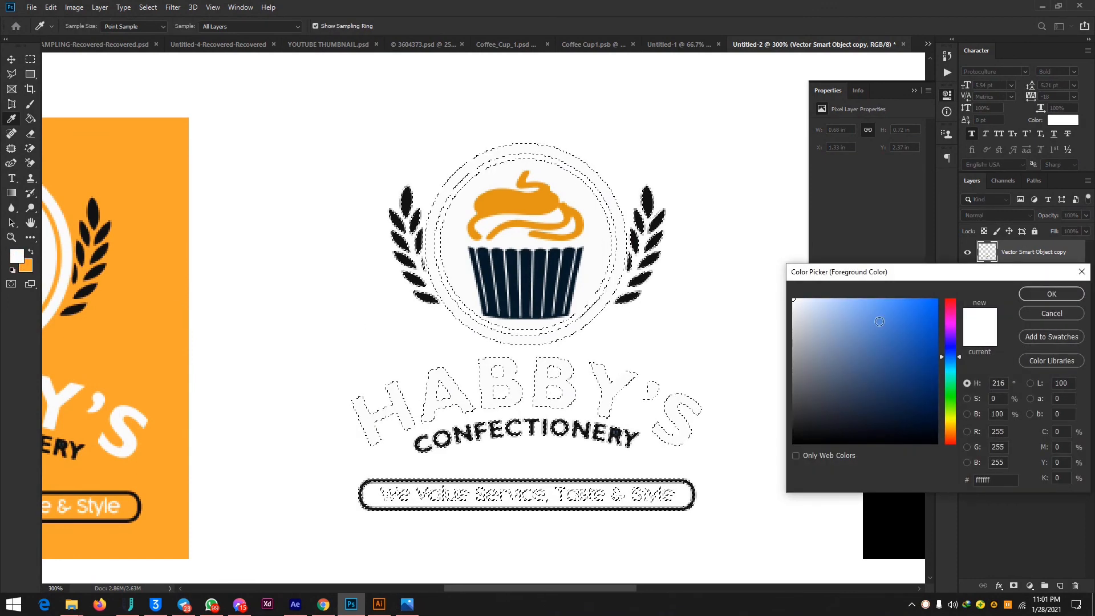
{"action": "left_click", "coordinate": [502, 207]}
{"action": "left_click", "coordinate": [1051, 294]}
{"action": "key", "text": "g"}
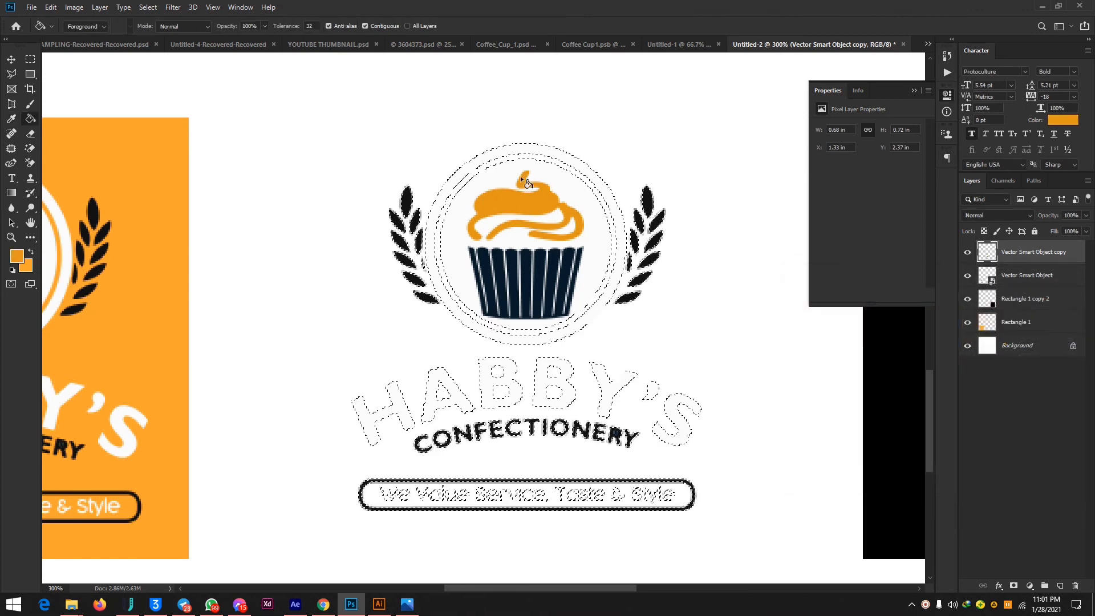
{"action": "left_click", "coordinate": [495, 154]}
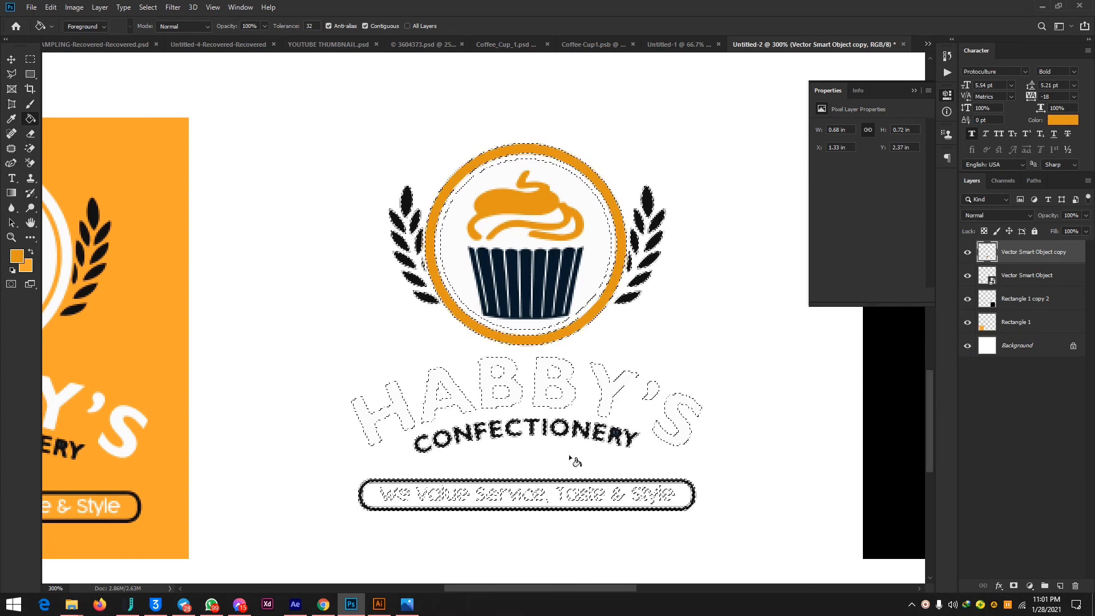
Fill the letters of HABBY'S in the middle logo with the sampled orange using the Paint Bucket.
{"action": "left_click", "coordinate": [371, 425]}
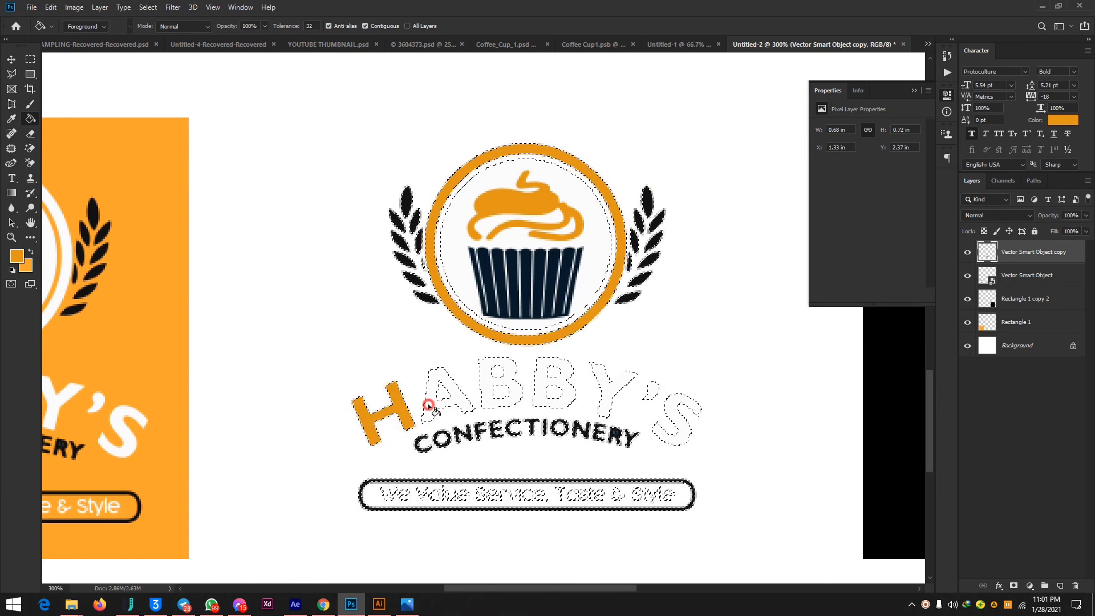
{"action": "left_click", "coordinate": [433, 405]}
{"action": "left_click", "coordinate": [485, 382]}
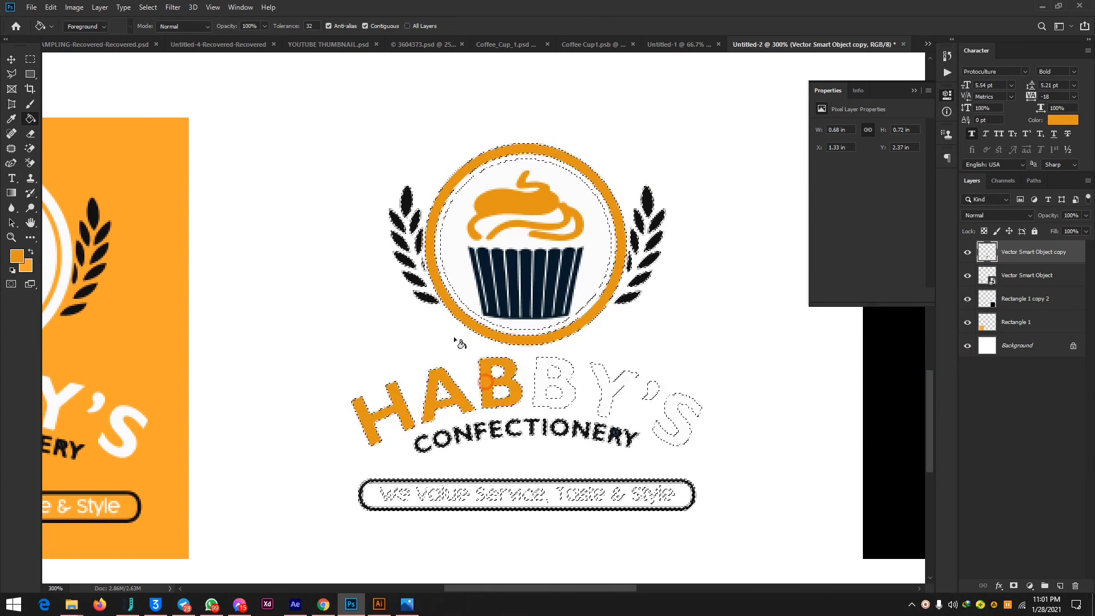
{"action": "left_click", "coordinate": [32, 104]}
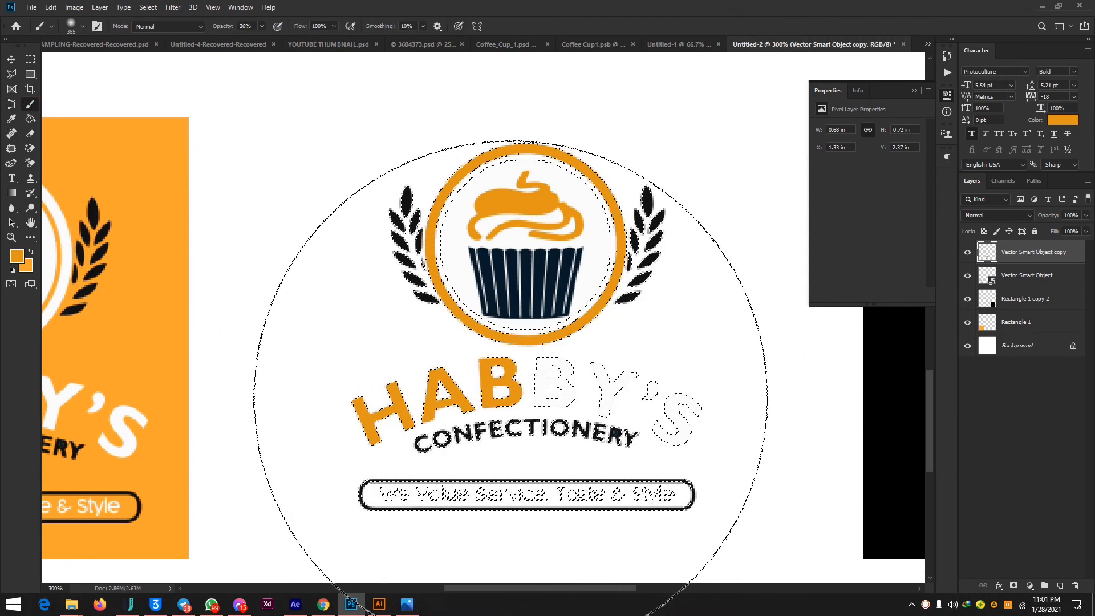
{"action": "left_click", "coordinate": [30, 118]}
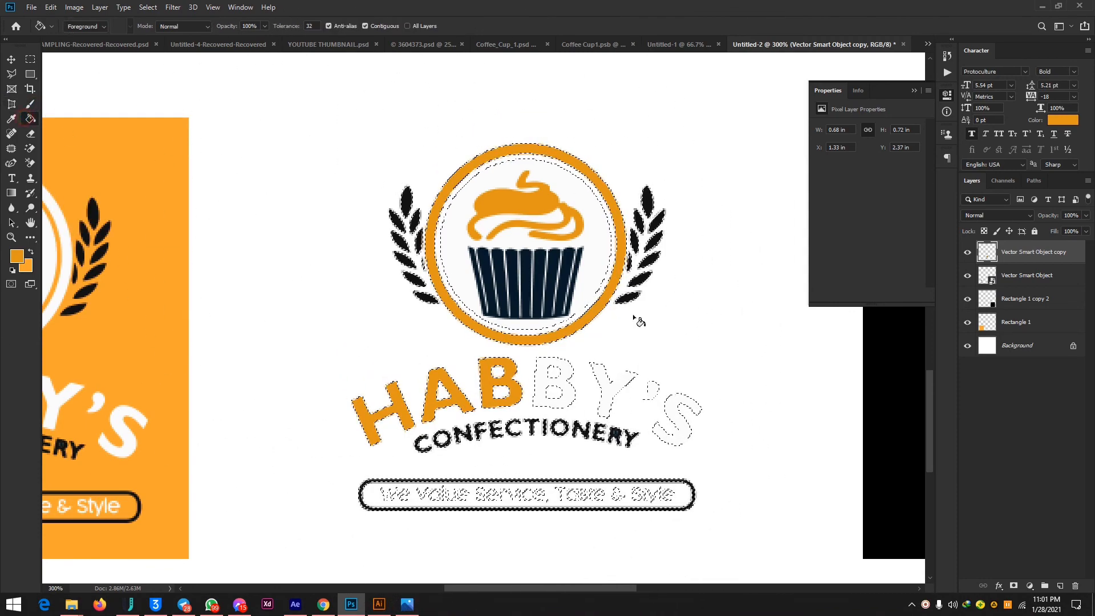
{"action": "left_click", "coordinate": [549, 380]}
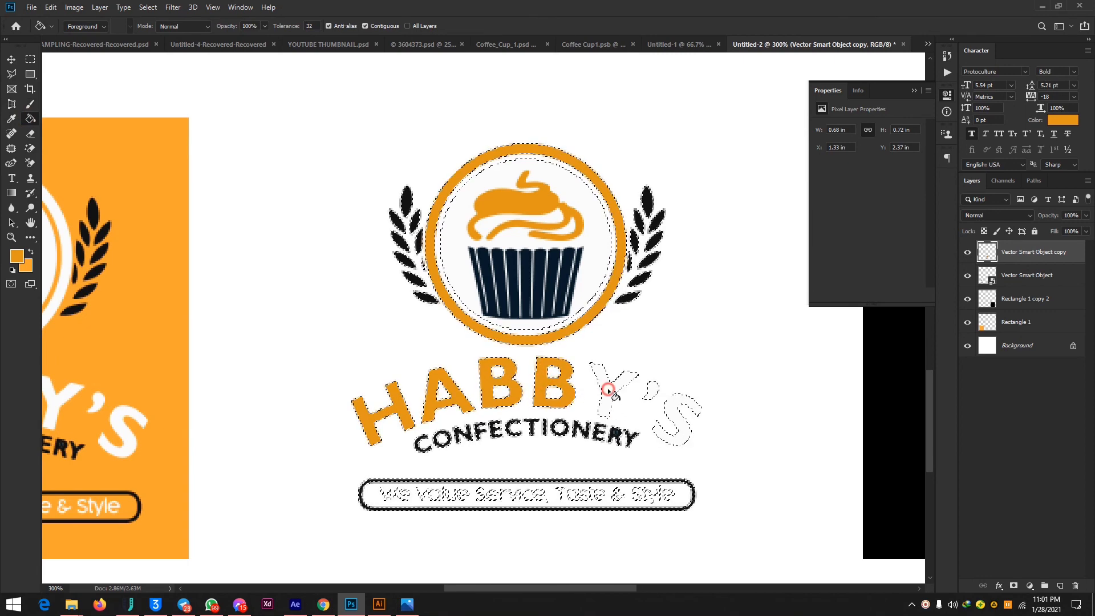
{"action": "left_click", "coordinate": [608, 390]}
{"action": "left_click", "coordinate": [675, 417]}
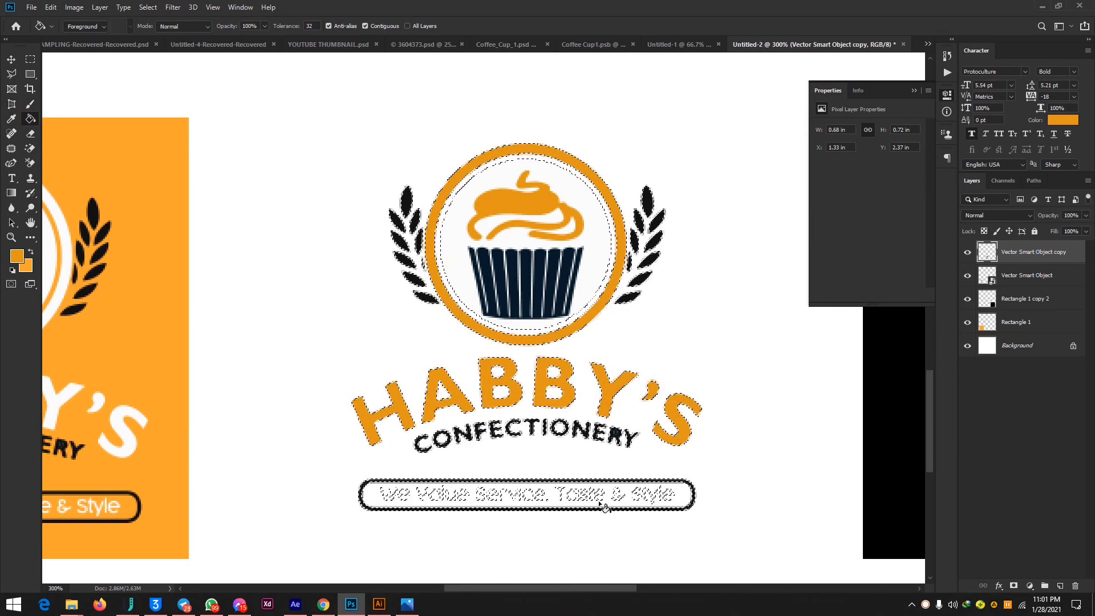
Paint the tagline "We Value Service, Taste & Style" orange with a 10 px Hard Round brush, raising its opacity to 100%.
{"action": "left_click", "coordinate": [30, 103]}
{"action": "left_click", "coordinate": [72, 26]}
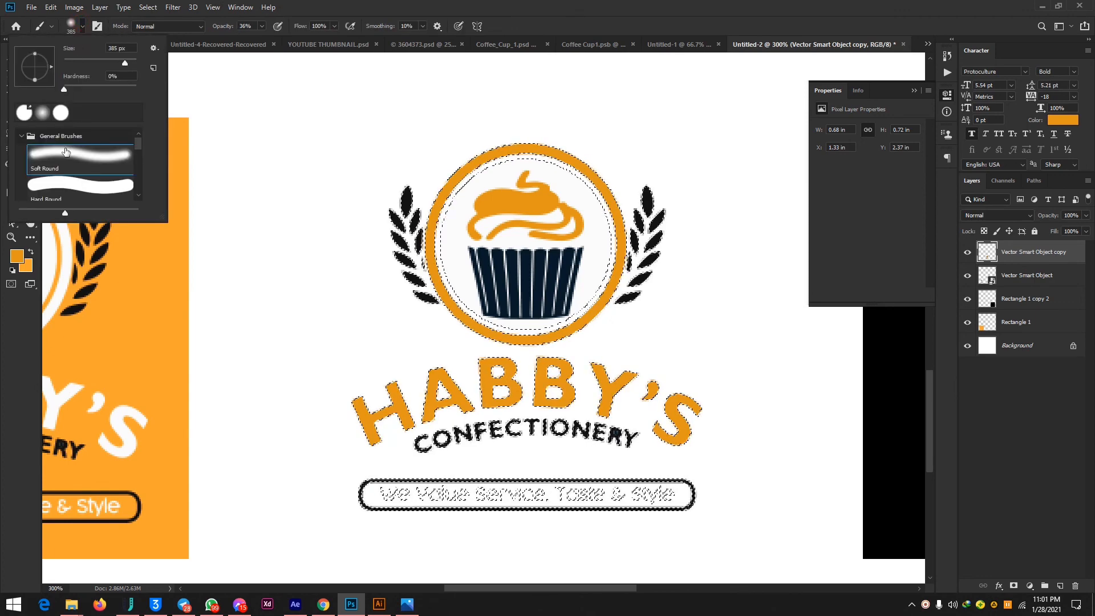
{"action": "left_click_drag", "start_coordinate": [83, 59], "coordinate": [70, 59]}
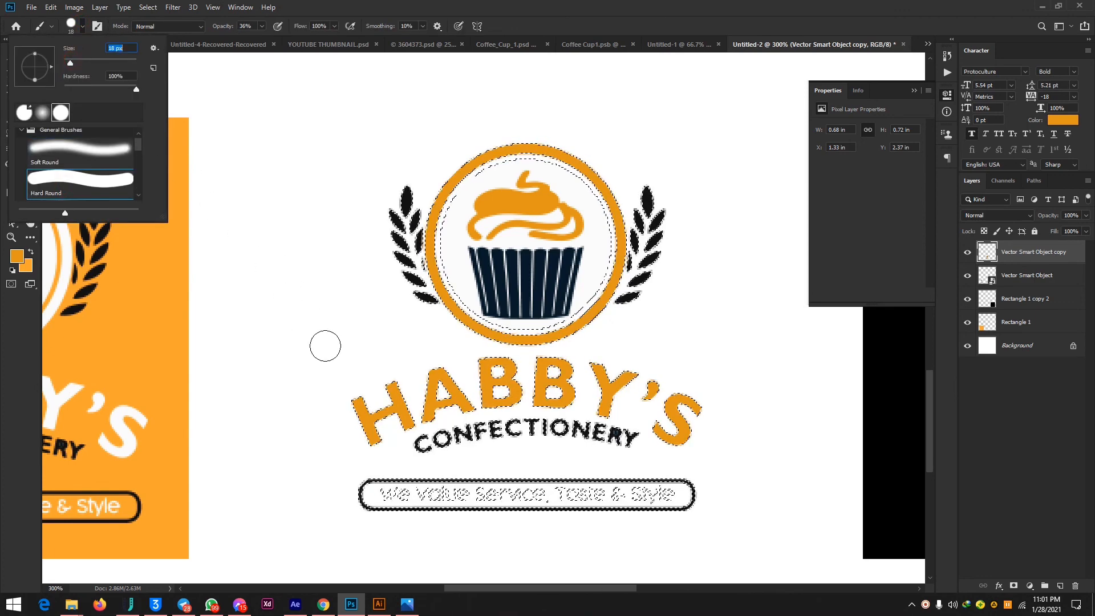
{"action": "left_click", "coordinate": [67, 59]}
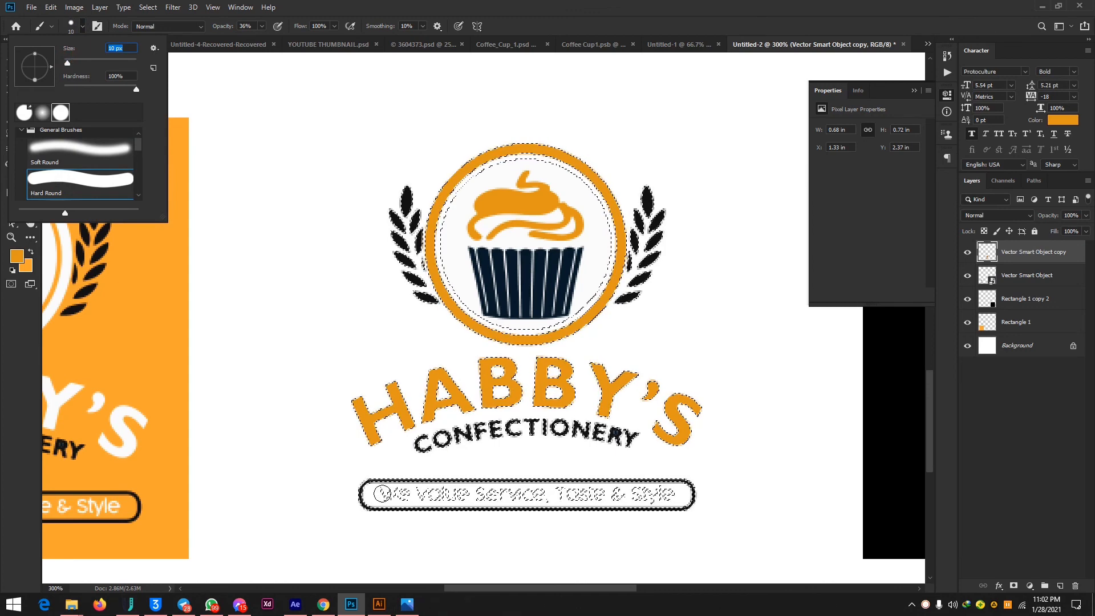
{"action": "left_click", "coordinate": [381, 493]}
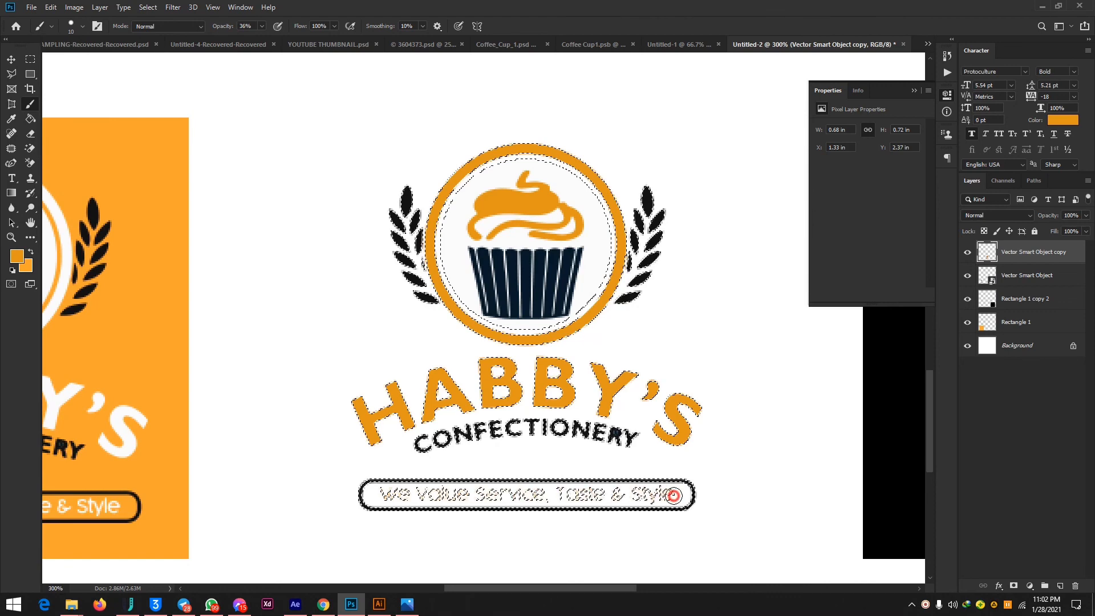
{"action": "left_click", "coordinate": [262, 26]}
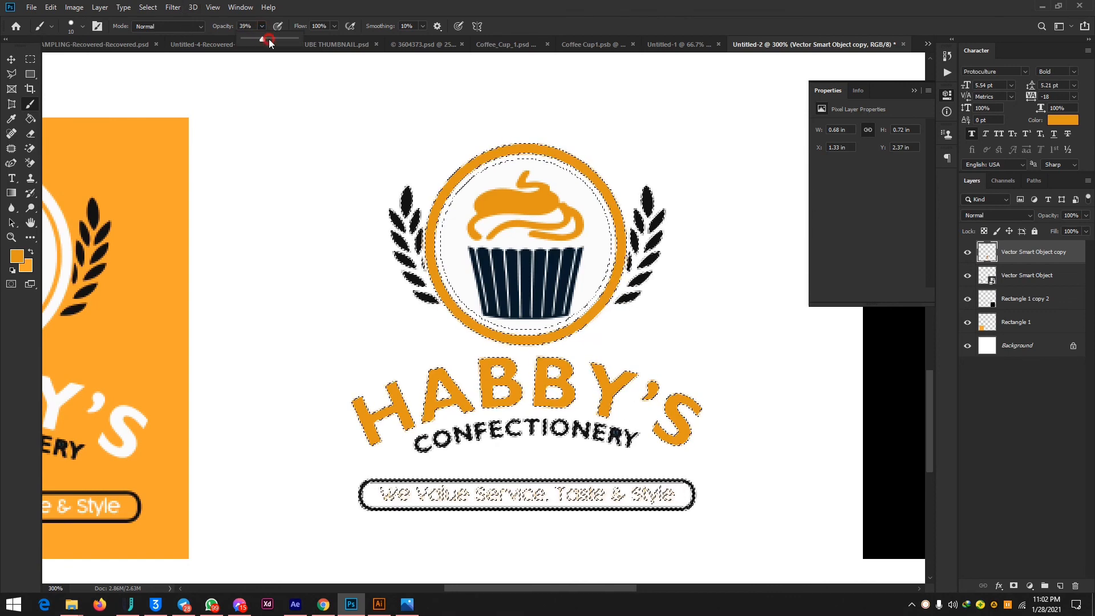
{"action": "left_click_drag", "start_coordinate": [269, 39], "coordinate": [334, 43]}
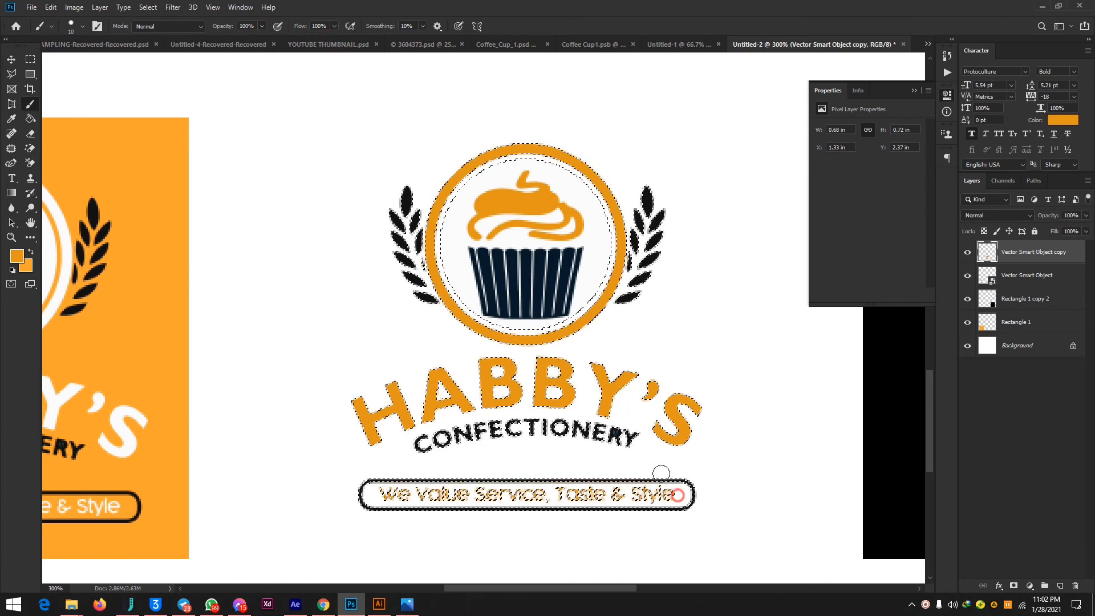
Deselect the middle logo's layer and clear the selection around its artwork.
{"action": "left_click", "coordinate": [8, 63]}
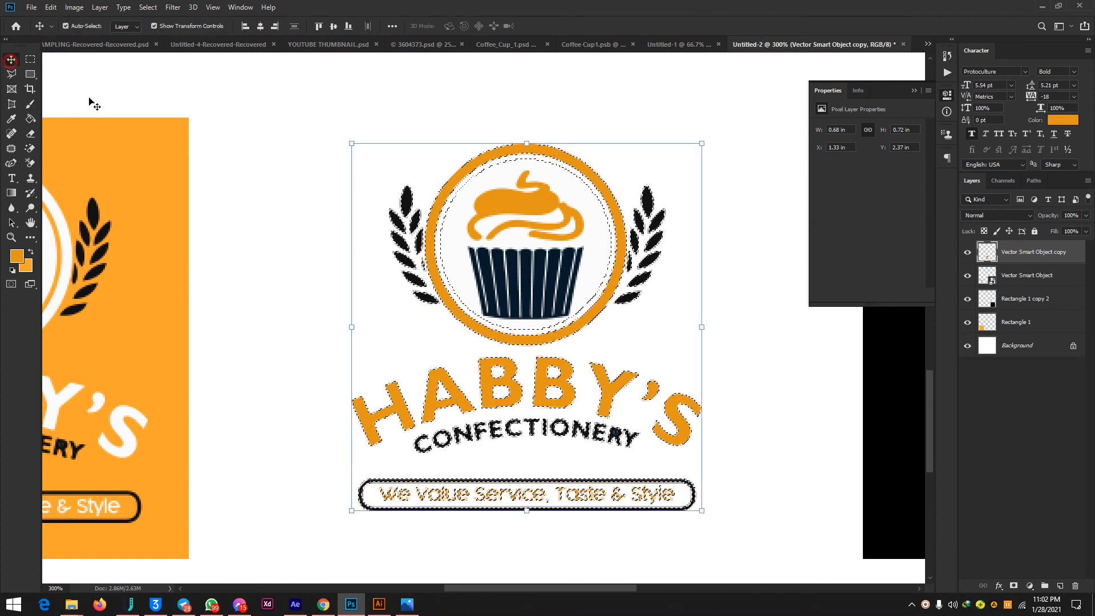
{"action": "left_click", "coordinate": [624, 95]}
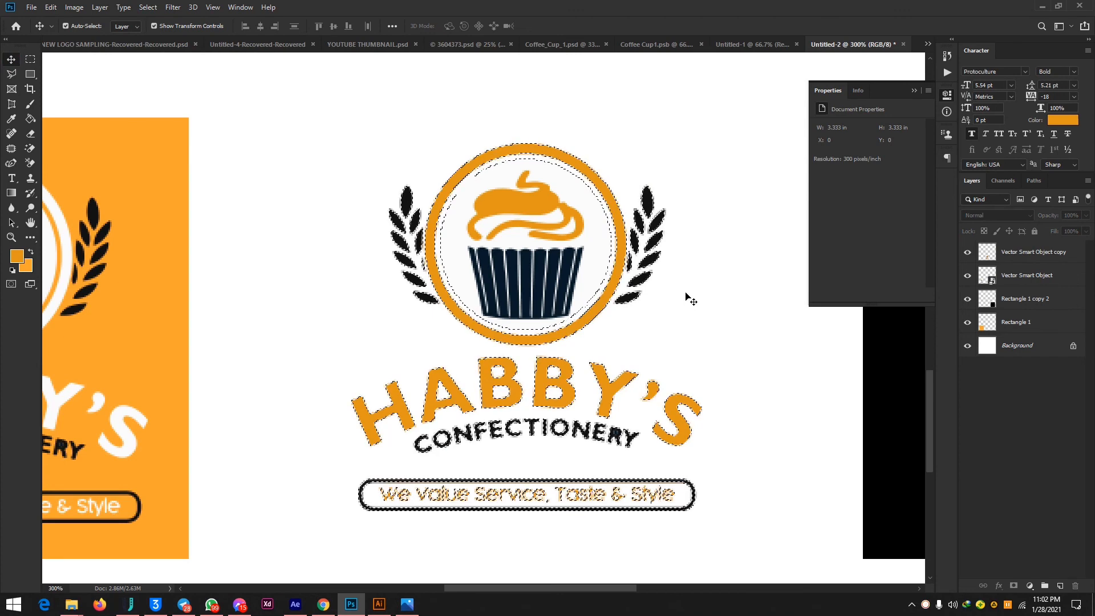
{"action": "key", "text": "ctrl"}
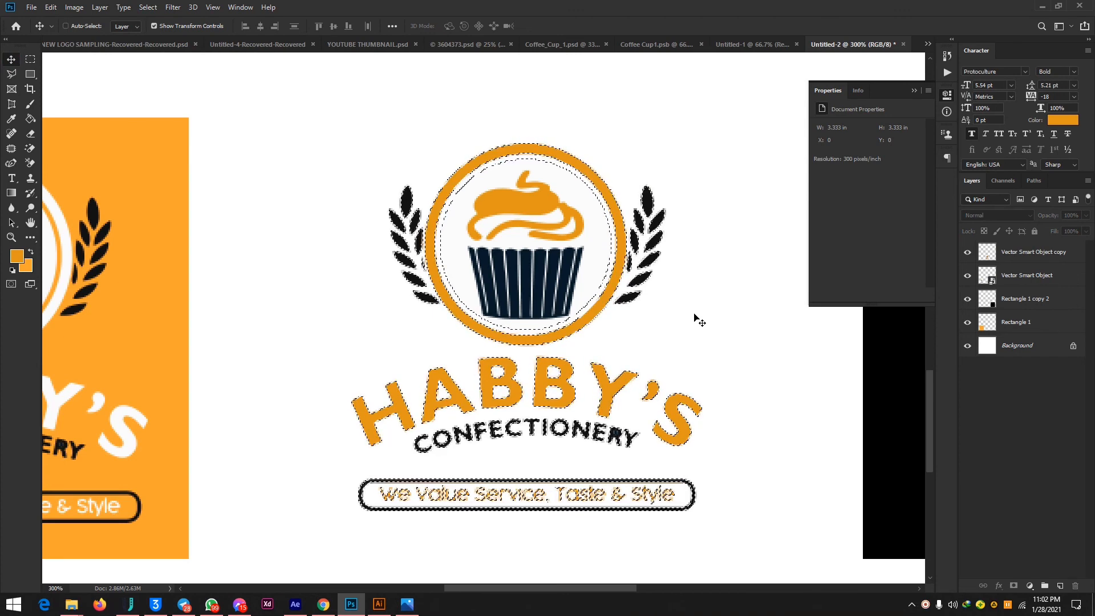
{"action": "key", "text": "ctrl+d"}
{"action": "key", "text": "ctrl+minus"}
{"action": "key", "text": "ctrl+minus"}
{"action": "key", "text": "ctrl+minus"}
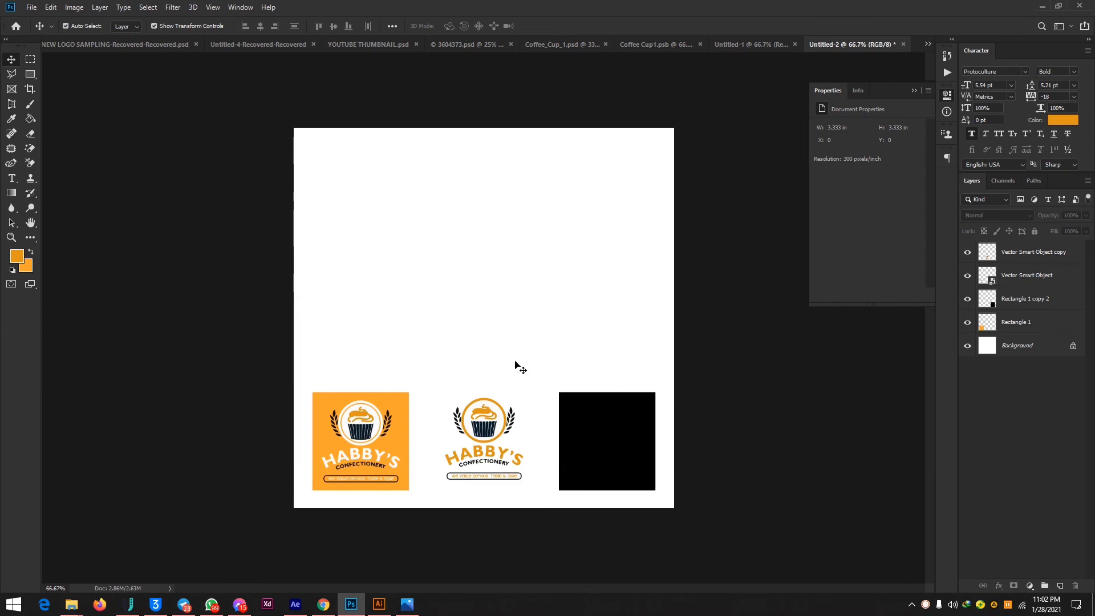
With the orange square's logo layer active, draw a rectangular marquee around the middle logo.
{"action": "key", "text": "ctrl+plus"}
{"action": "key", "text": "ctrl+plus"}
{"action": "scroll", "coordinate": [526, 368], "scroll_direction": "down", "scroll_amount": 5}
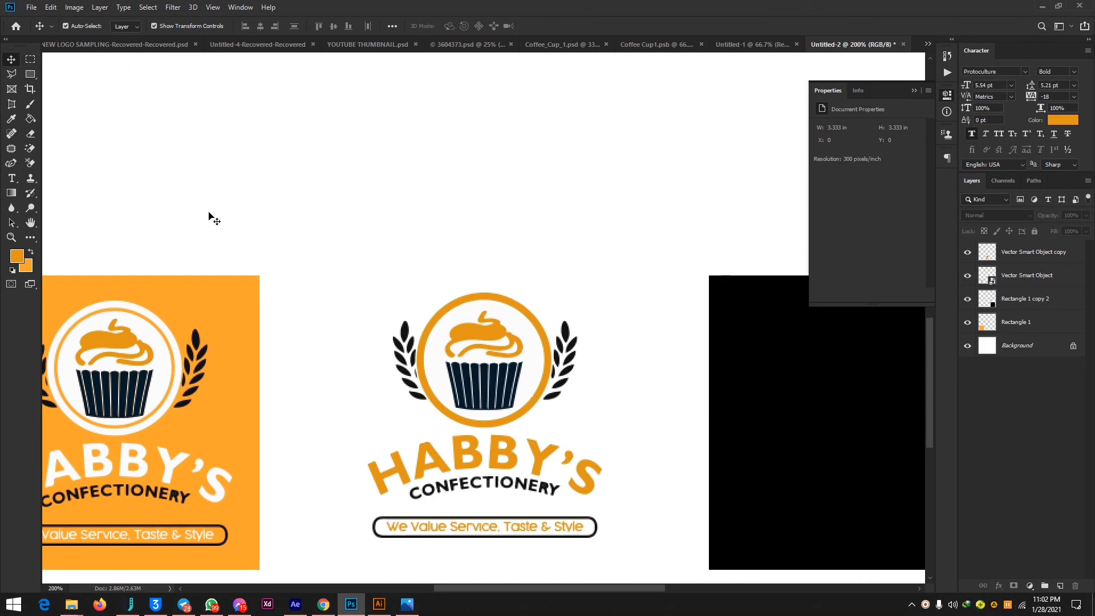
{"action": "left_click", "coordinate": [31, 60]}
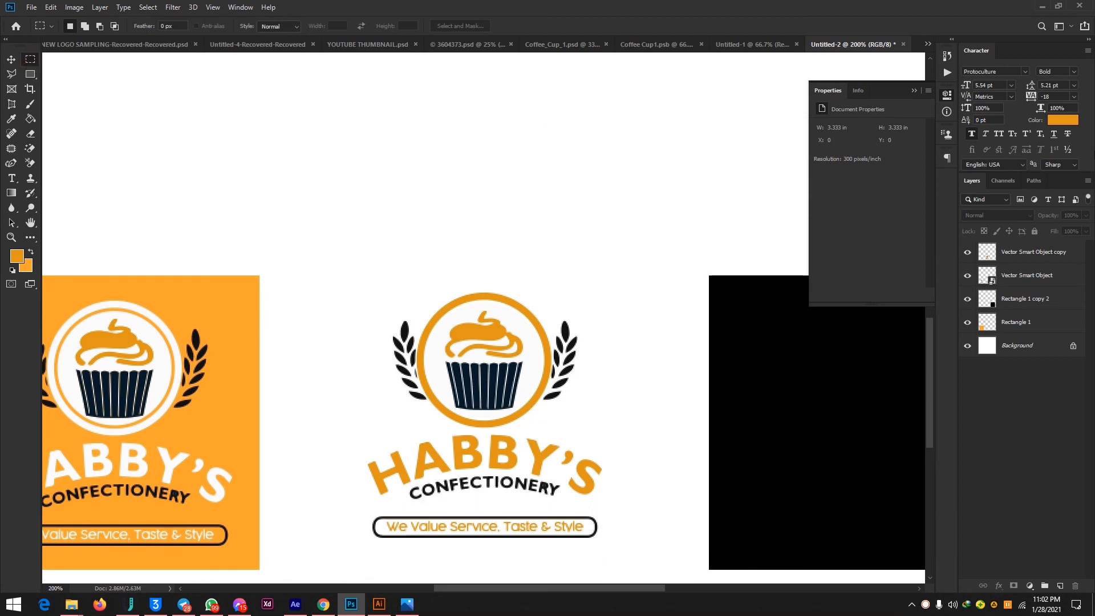
{"action": "right_click", "coordinate": [1030, 278]}
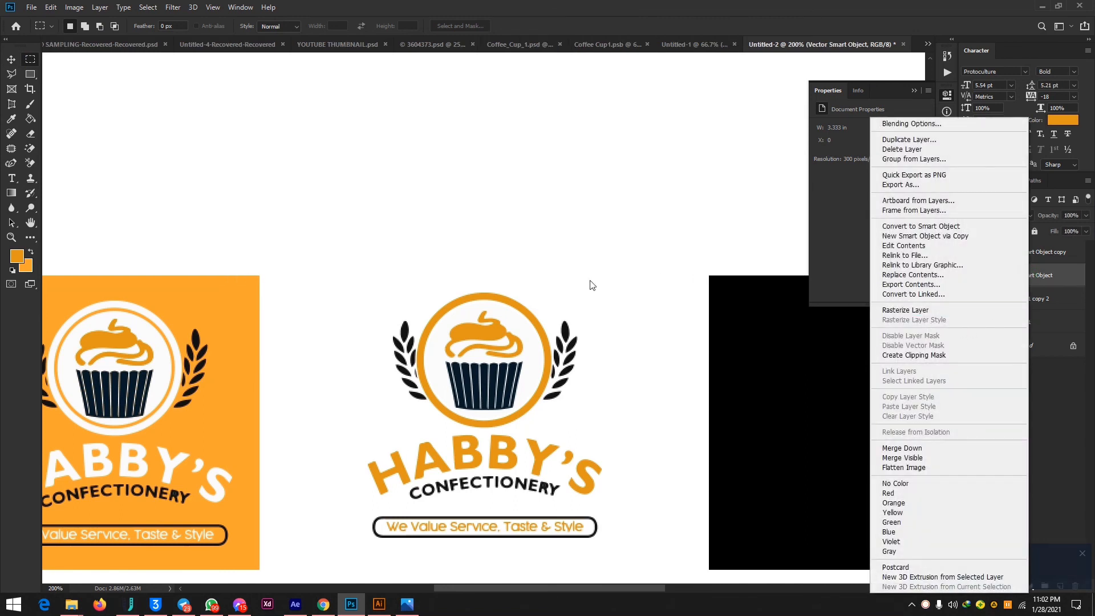
{"action": "left_click", "coordinate": [70, 70]}
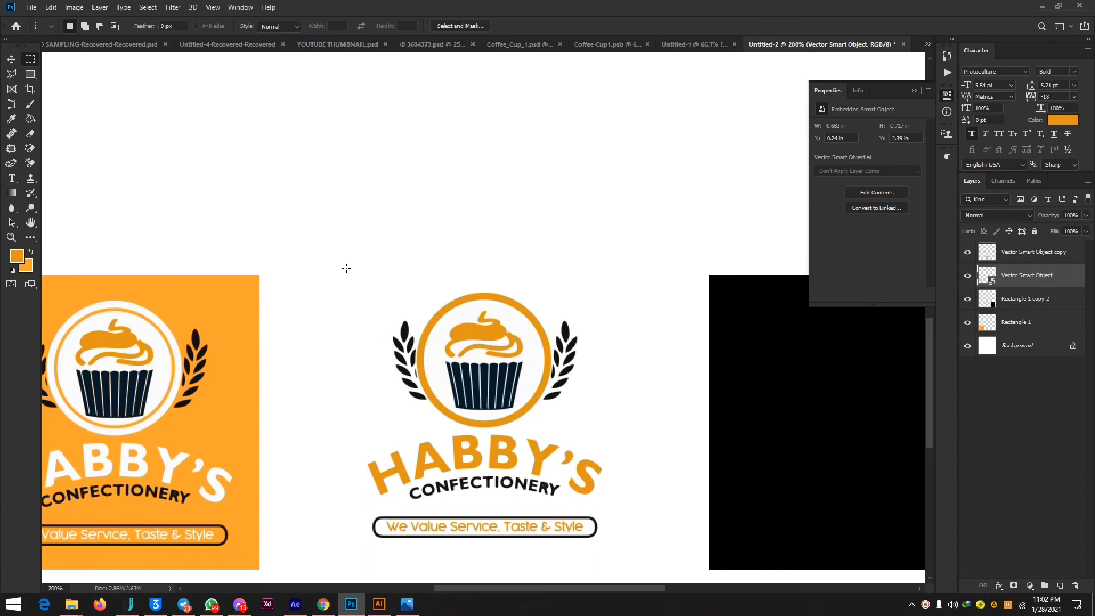
{"action": "left_click_drag", "start_coordinate": [312, 255], "coordinate": [643, 562]}
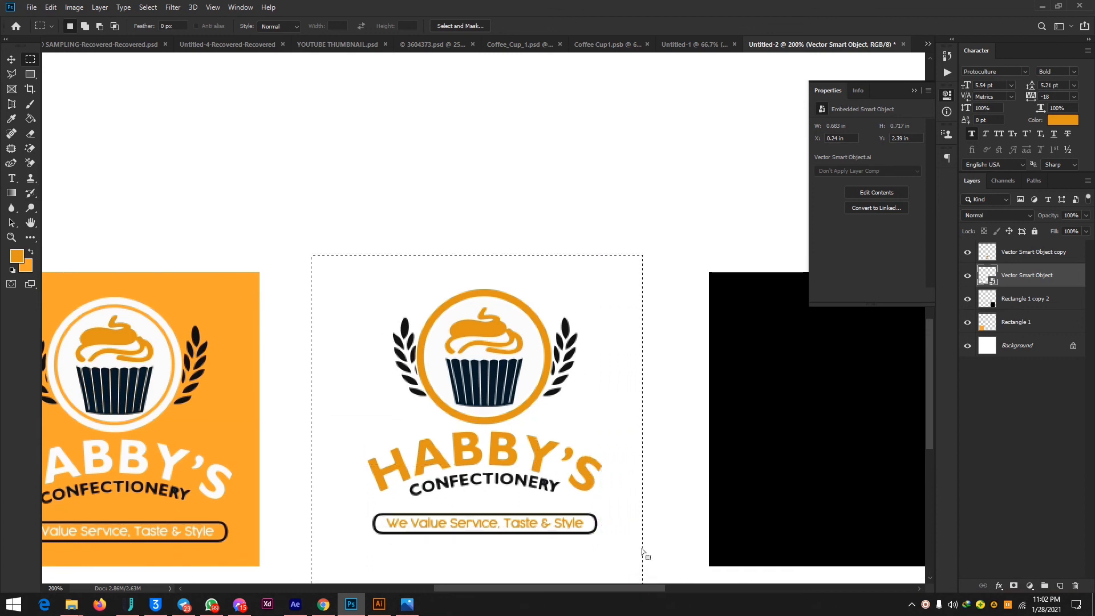
Try to nudge the marquee's contents while the orange square's logo layer is active.
{"action": "key", "text": "v"}
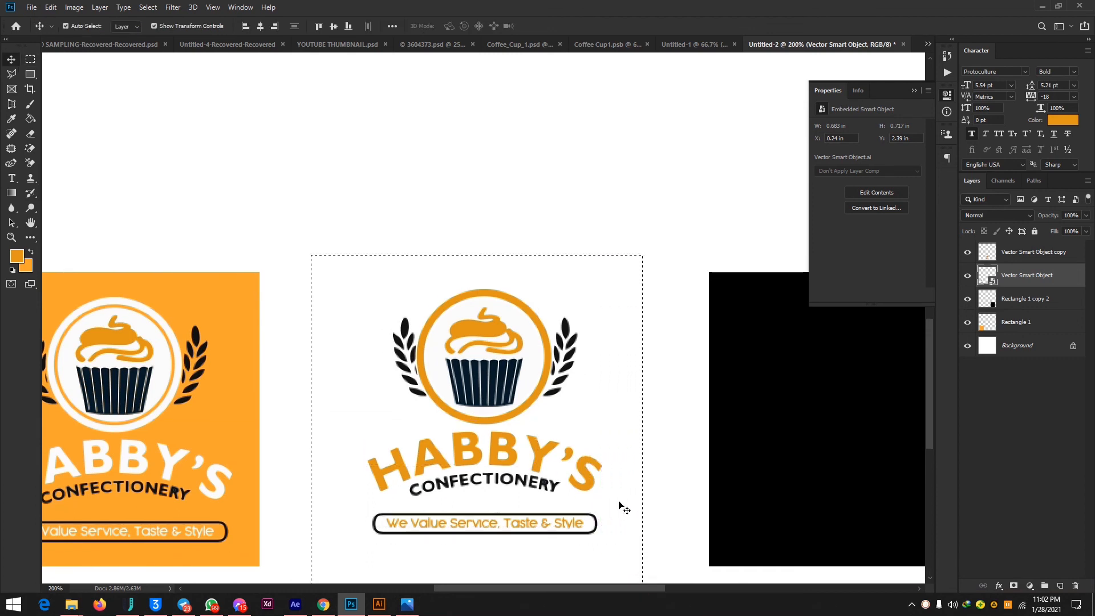
{"action": "key", "text": "Left"}
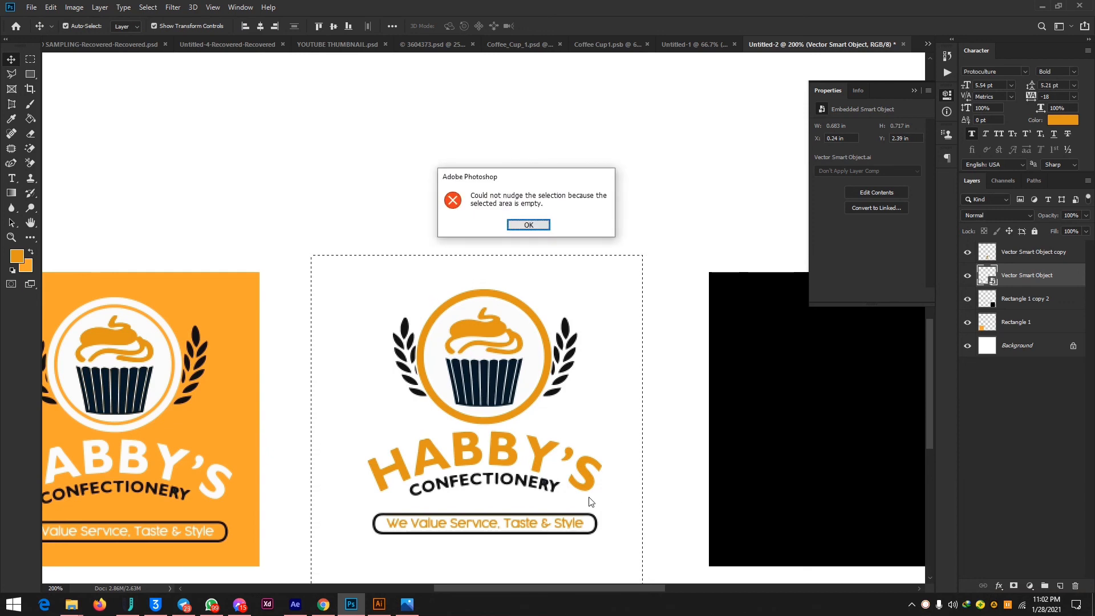
{"action": "left_click", "coordinate": [530, 225]}
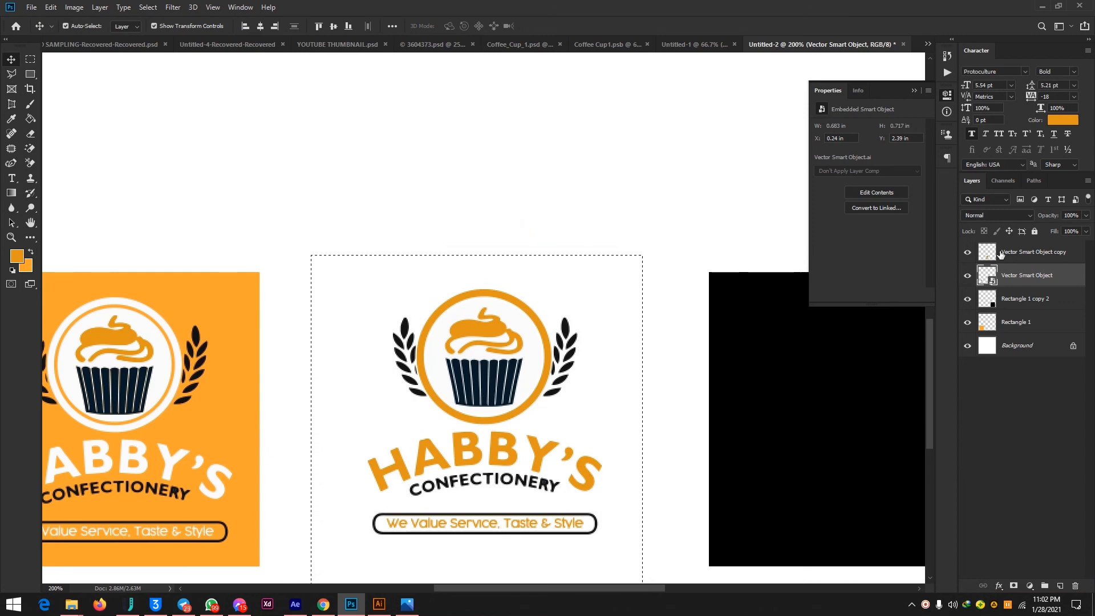
{"action": "right_click", "coordinate": [1019, 275]}
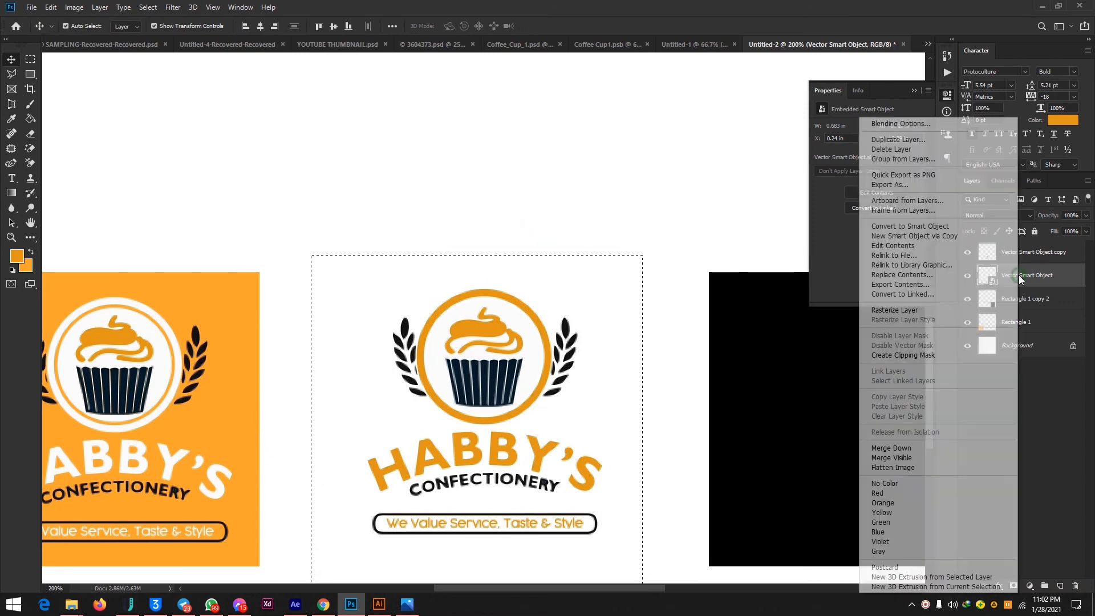
{"action": "left_click", "coordinate": [827, 72]}
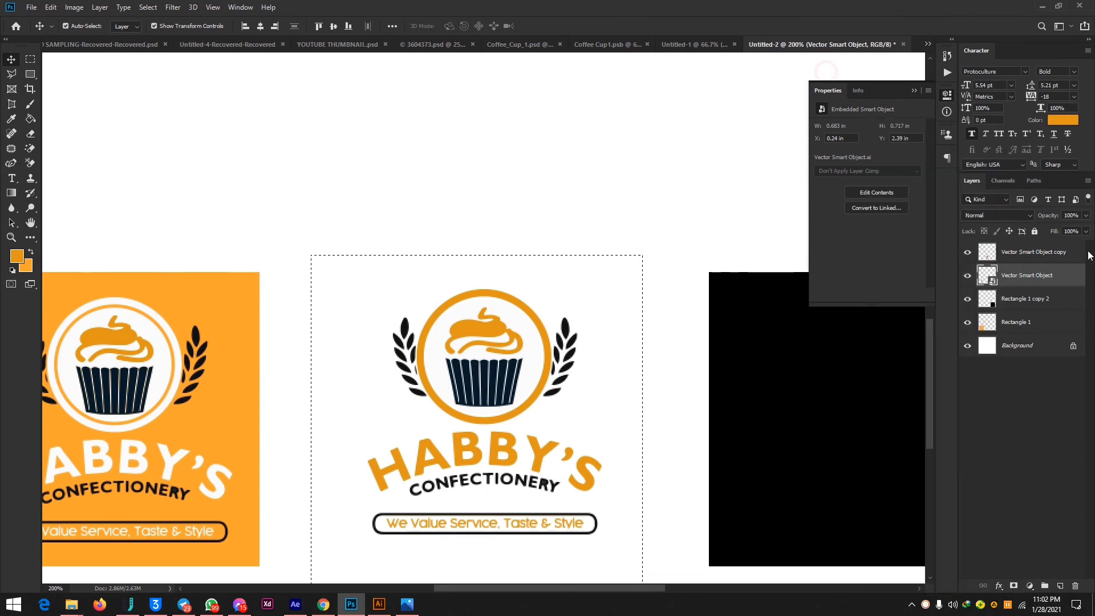
Activate the middle logo copy's layer and nudge the marquee contents up to tighten the selection to the artwork.
{"action": "left_click", "coordinate": [1048, 251]}
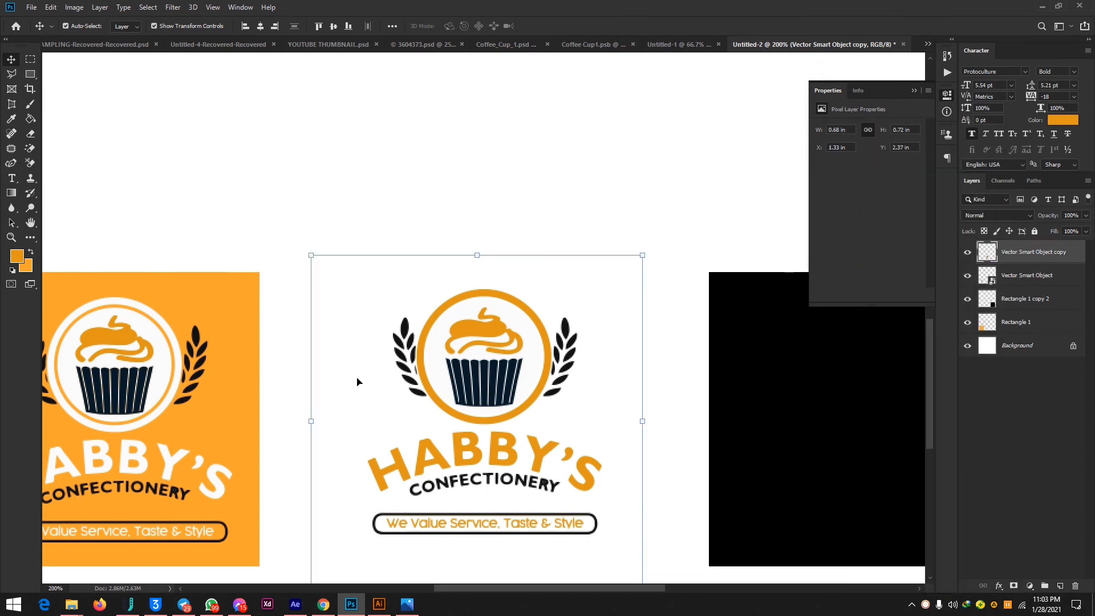
{"action": "left_click", "coordinate": [31, 59]}
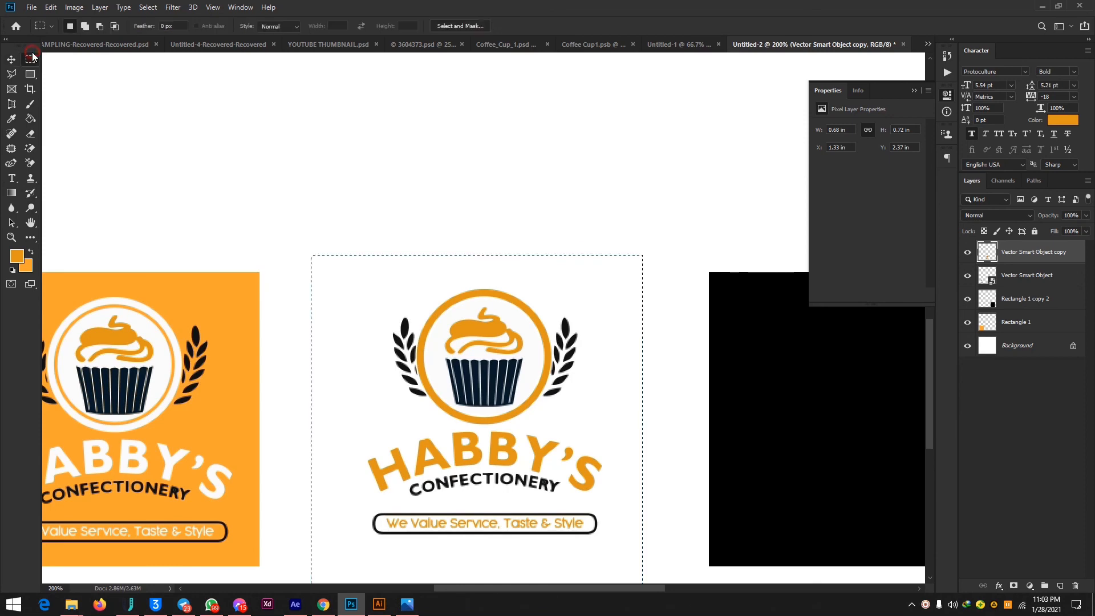
{"action": "key", "text": "v"}
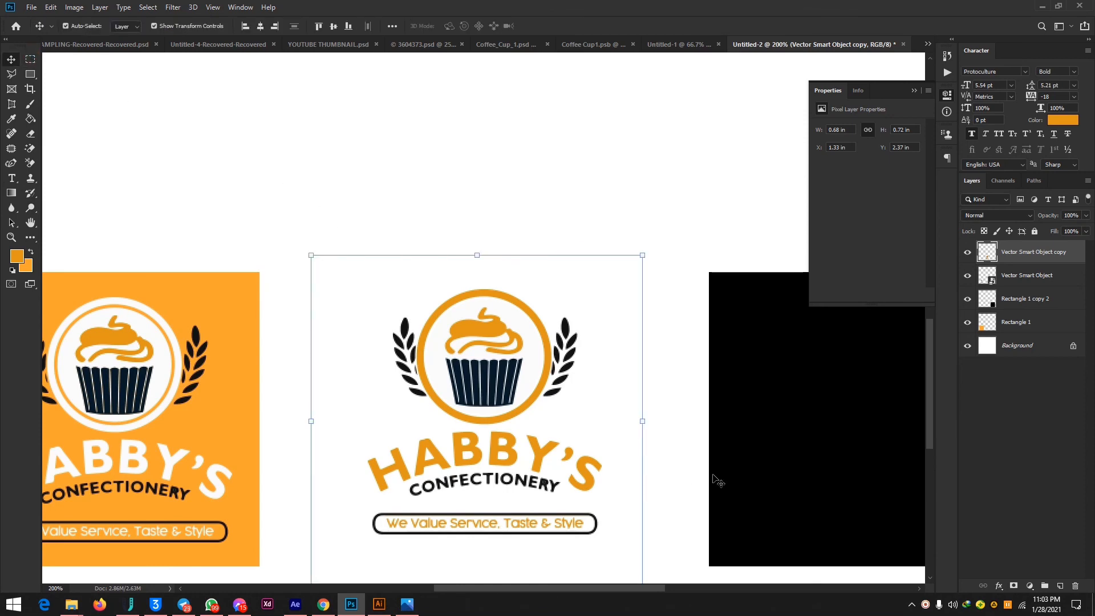
{"action": "key", "text": "Up"}
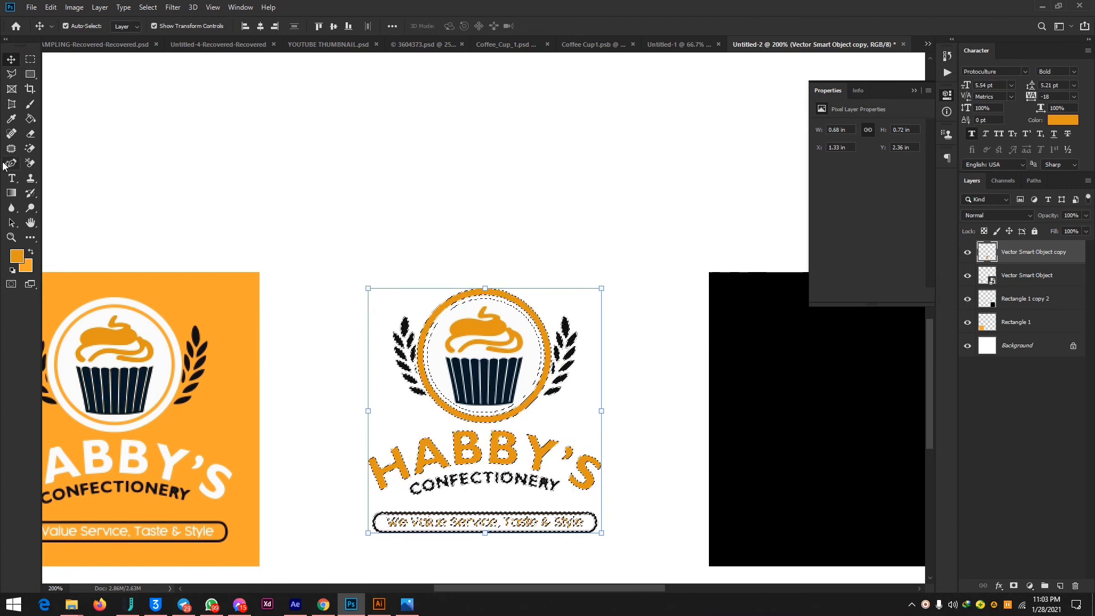
Try filling the white circle behind the middle logo's cupcake with orange, and undo the fill.
{"action": "left_click", "coordinate": [30, 119]}
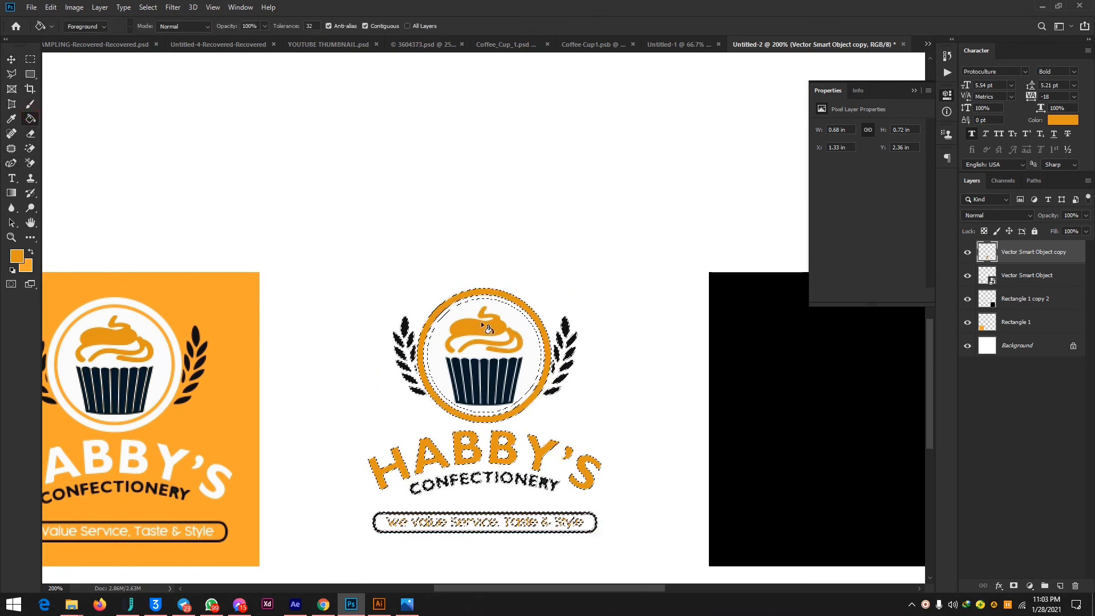
{"action": "left_click", "coordinate": [468, 313]}
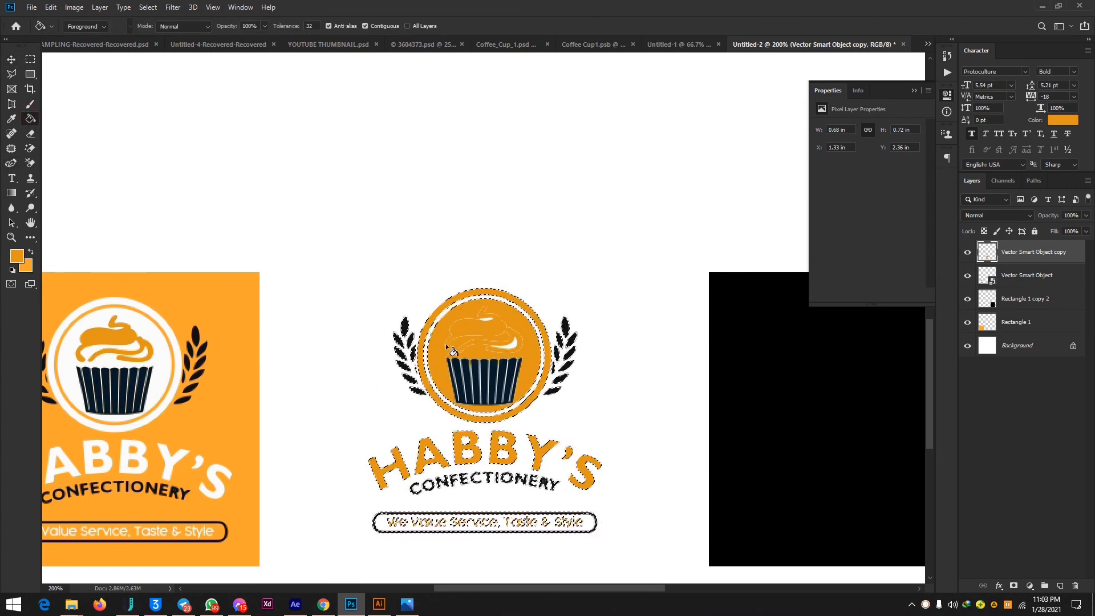
{"action": "key", "text": "ctrl+z"}
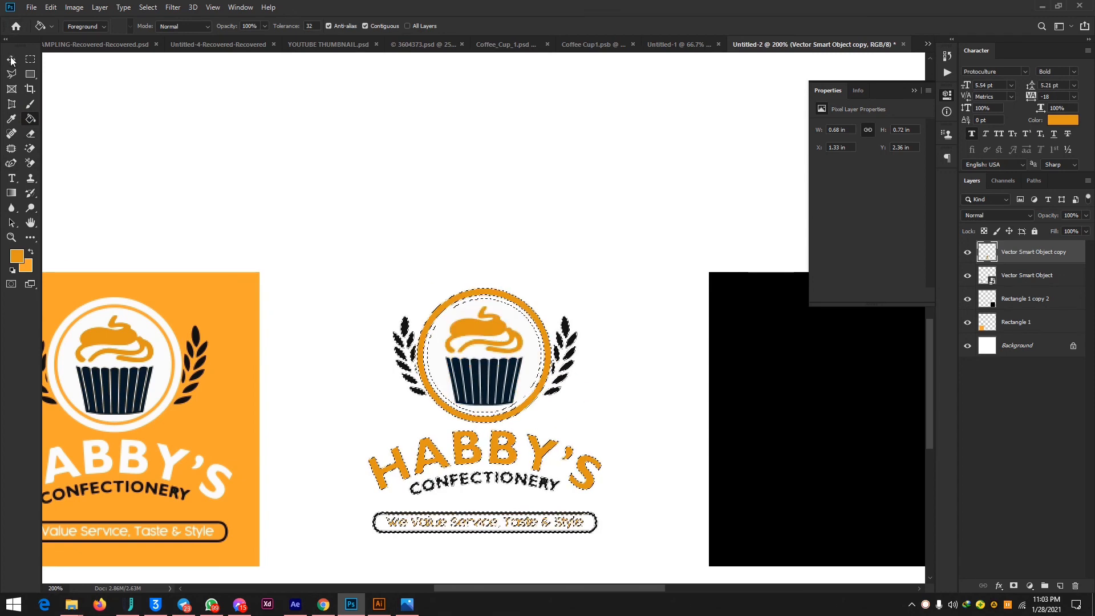
Clear the selection on the middle logo and leave no layer active.
{"action": "key", "text": "v"}
{"action": "left_click", "coordinate": [578, 138]}
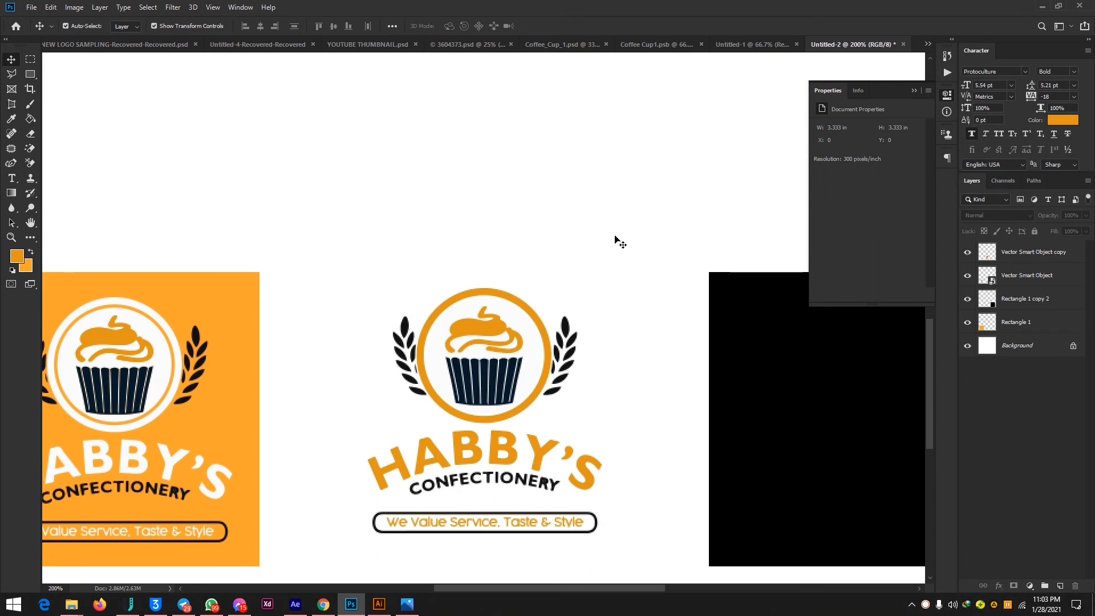
{"action": "key", "text": "ctrl+minus"}
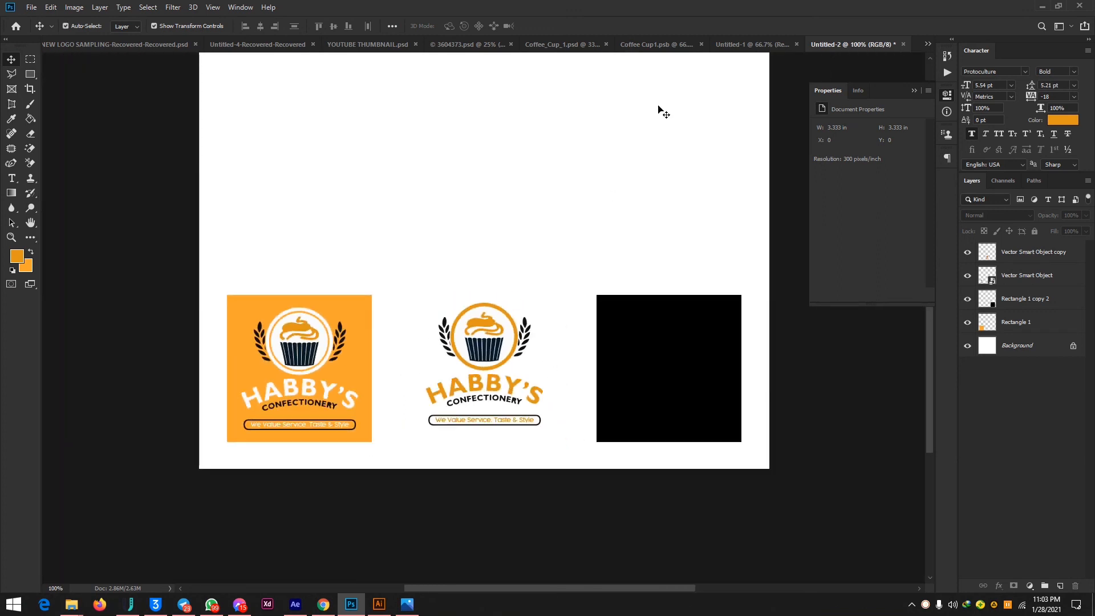